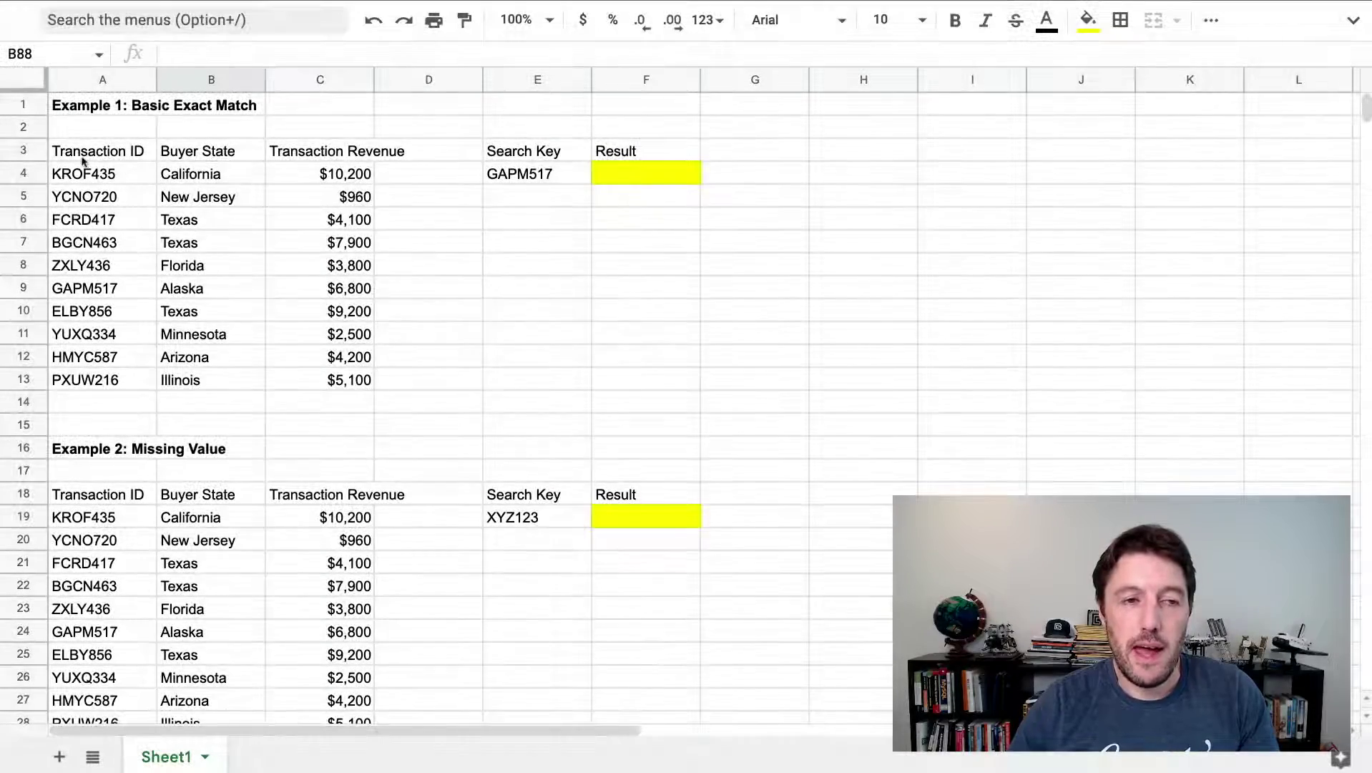
Highlight the transaction table and the GAPM517 search key, then select result cell F4
drag(83, 161, 368, 380)
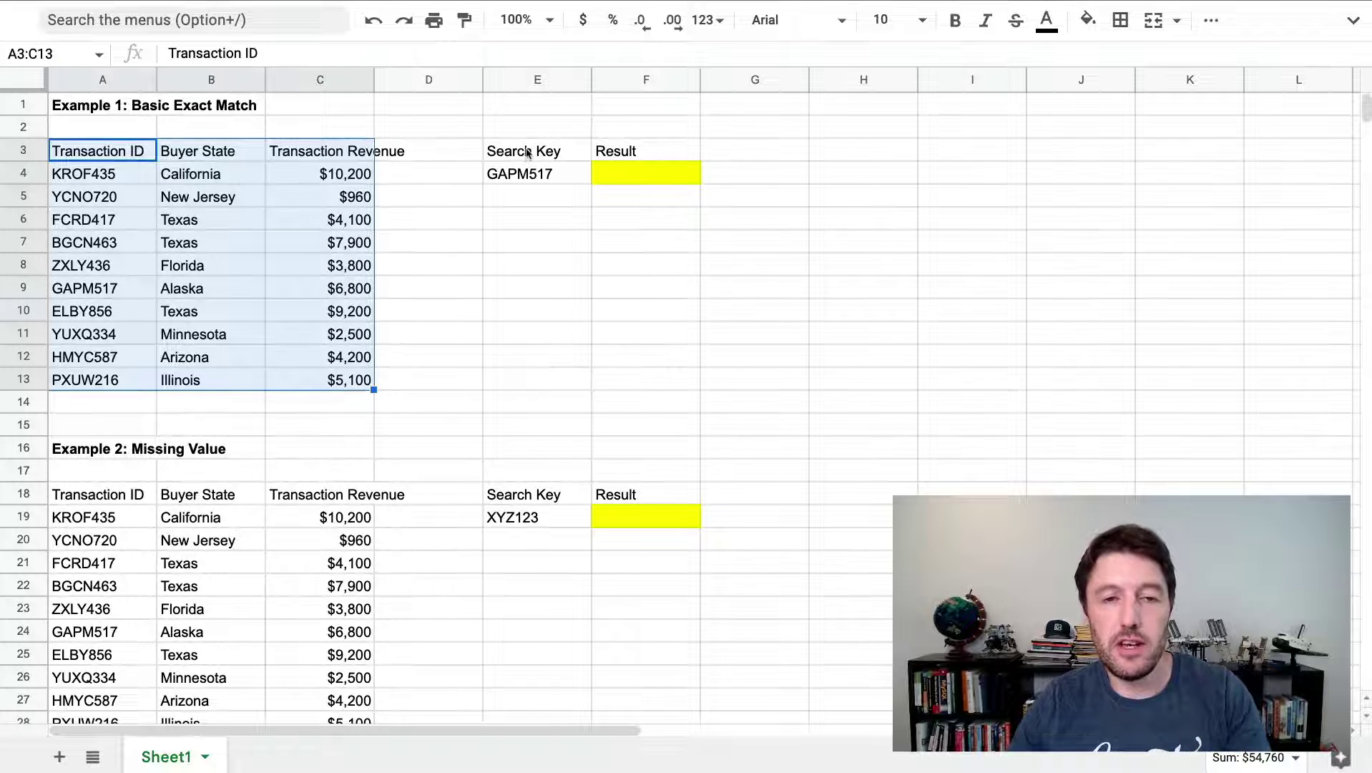
drag(526, 152, 580, 174)
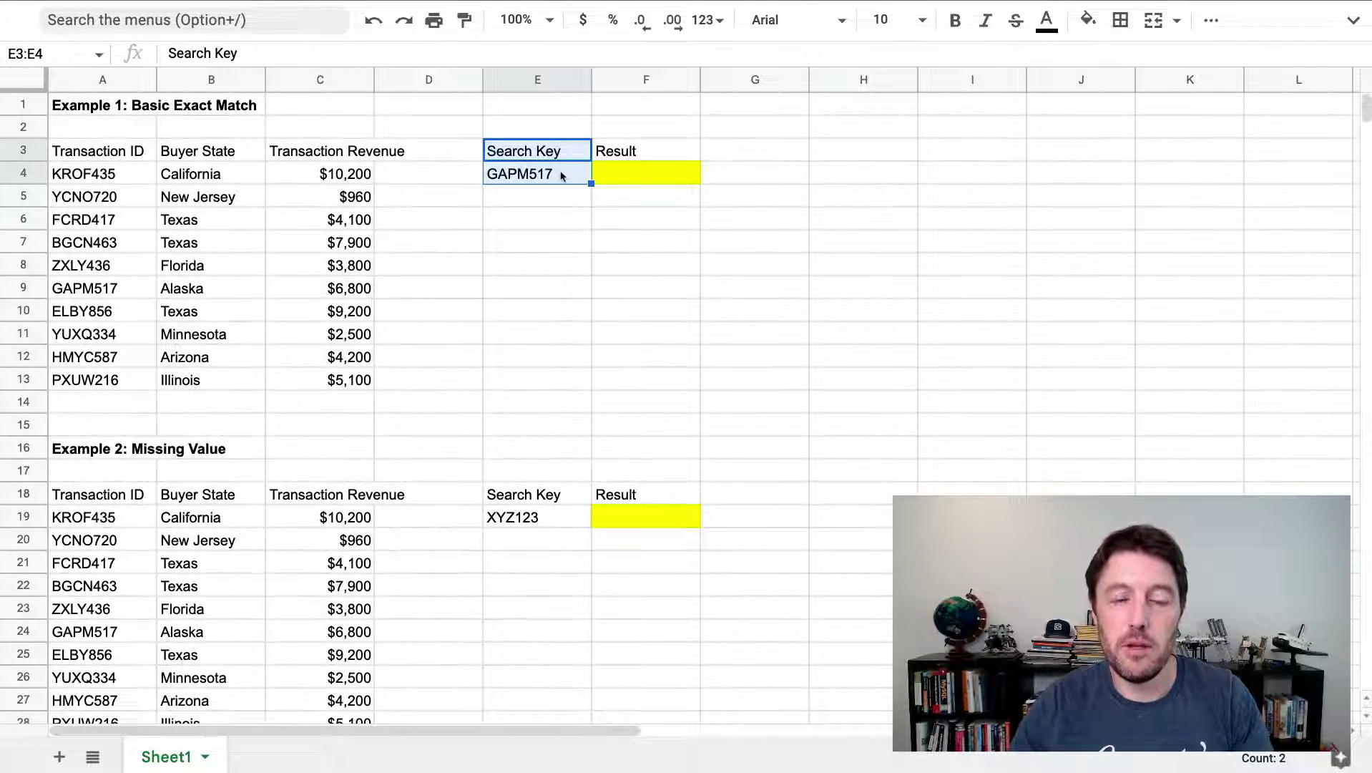
click(546, 174)
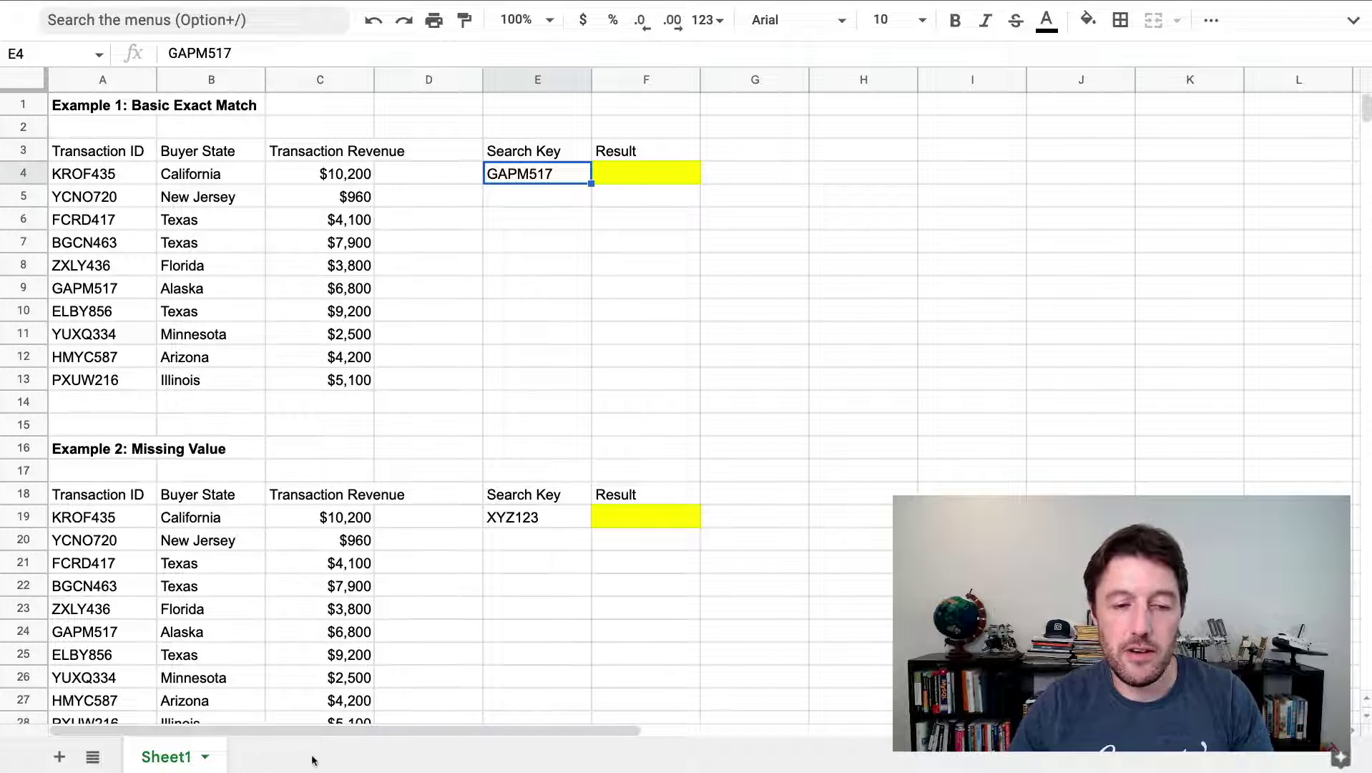
drag(551, 175, 568, 356)
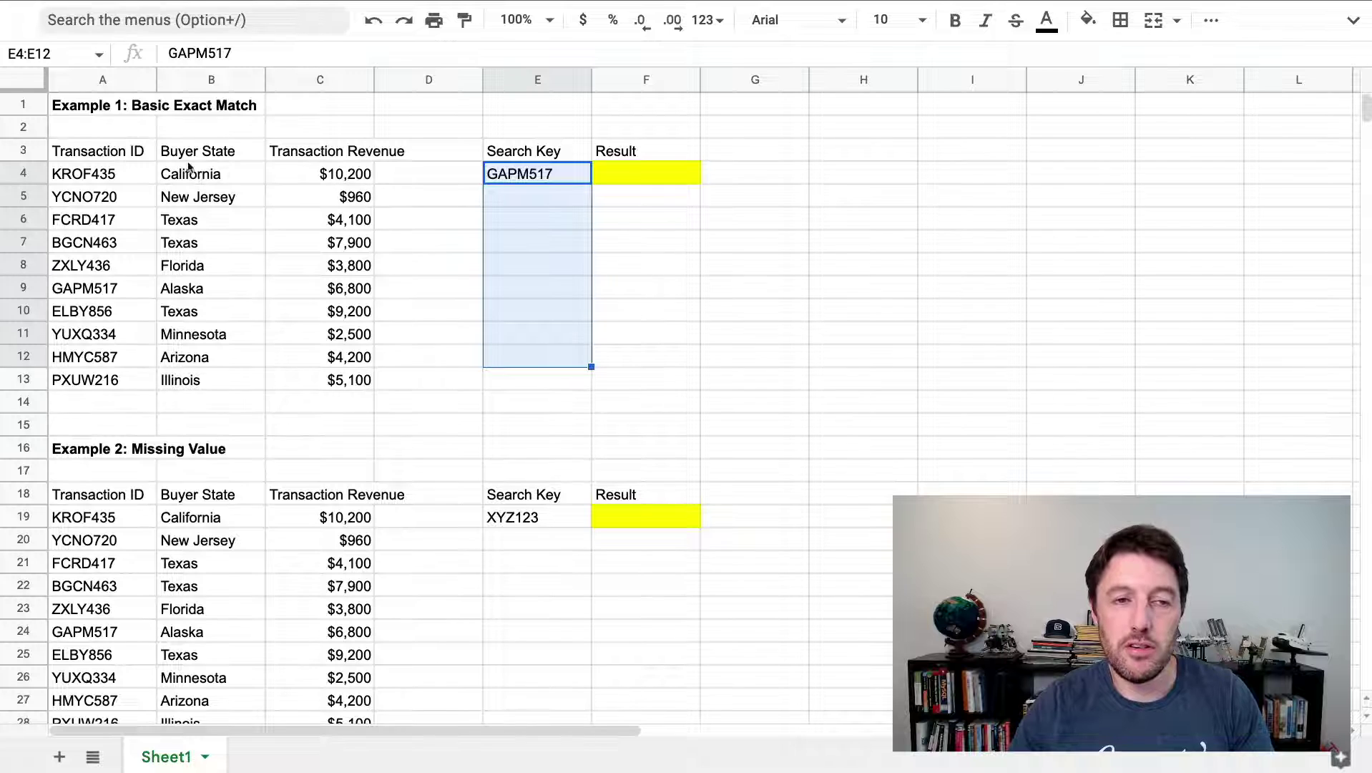
click(507, 173)
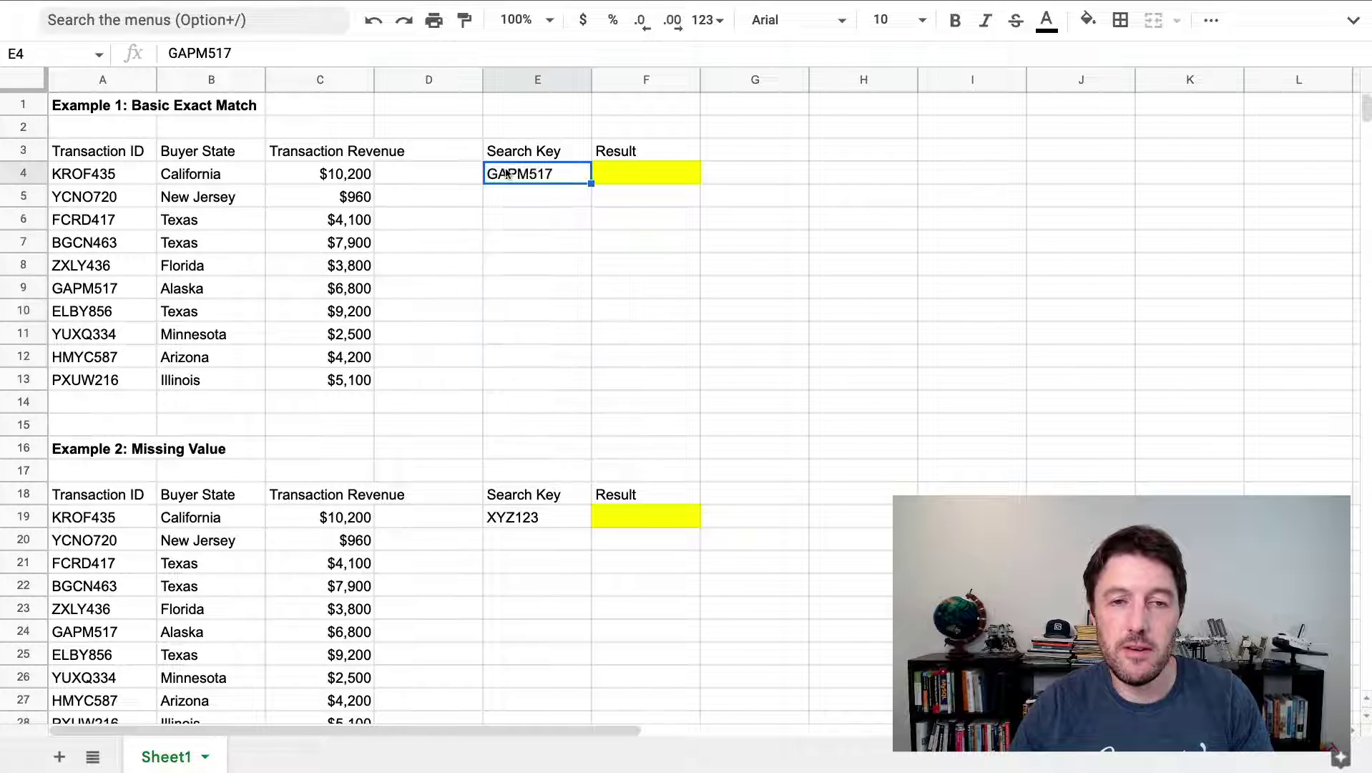
click(622, 173)
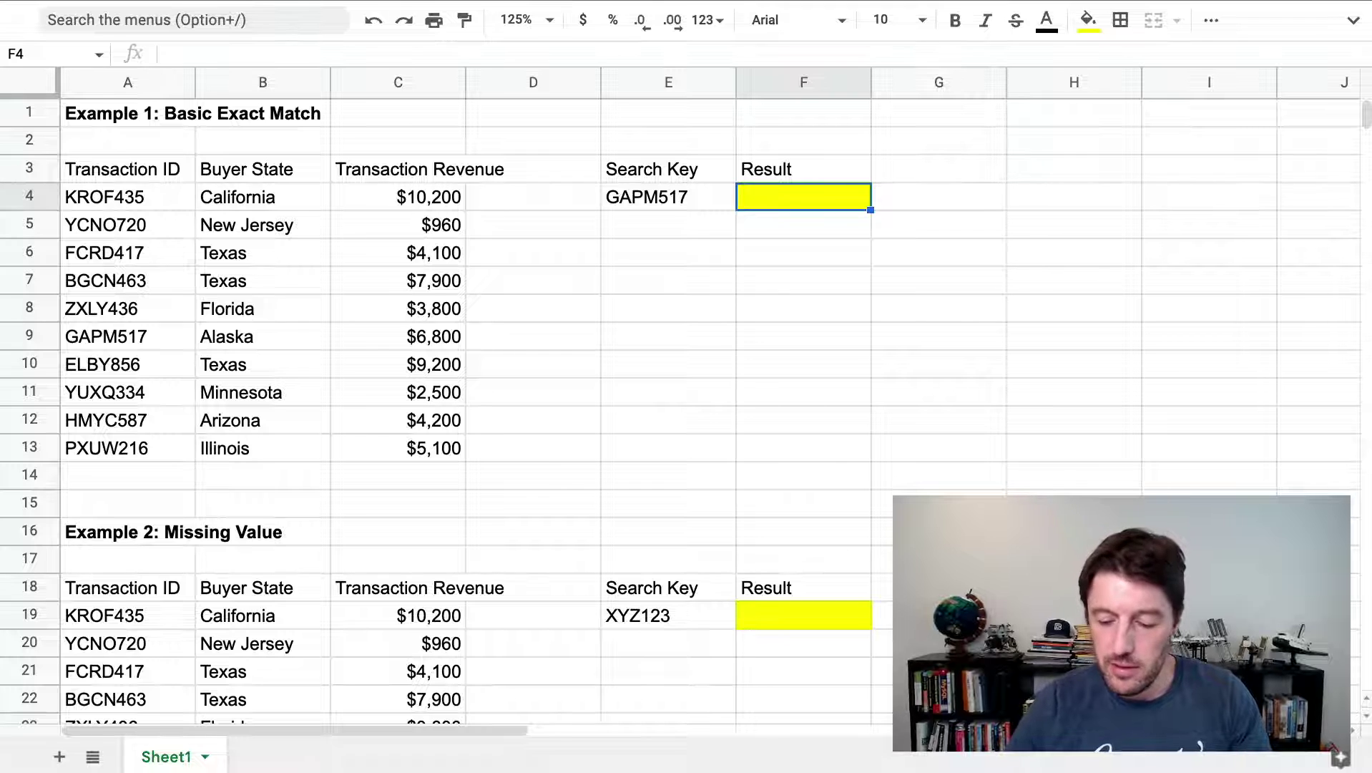
Start =XLOOKUP( in F4 and highlight lookup_range, result_range and missing_value in the help
text(=xlo)
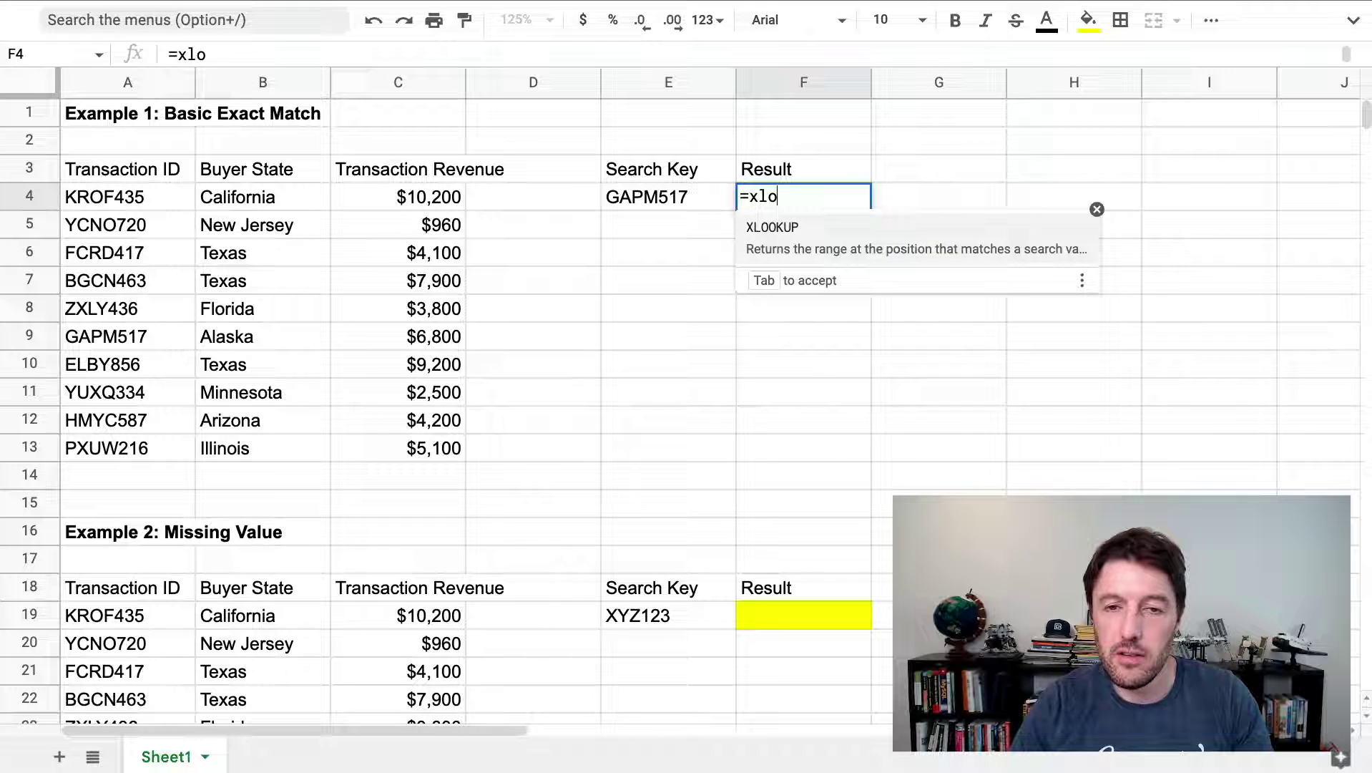
key(Tab)
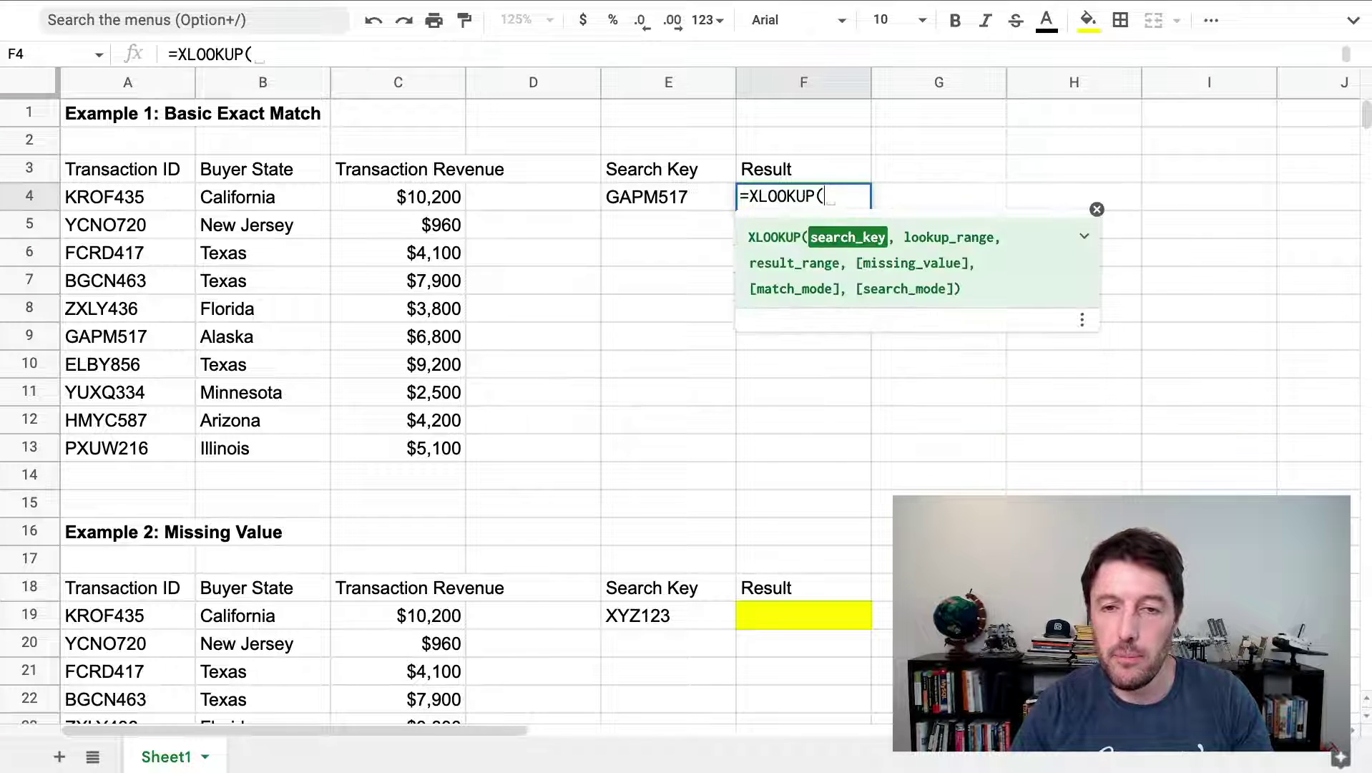
click(1087, 237)
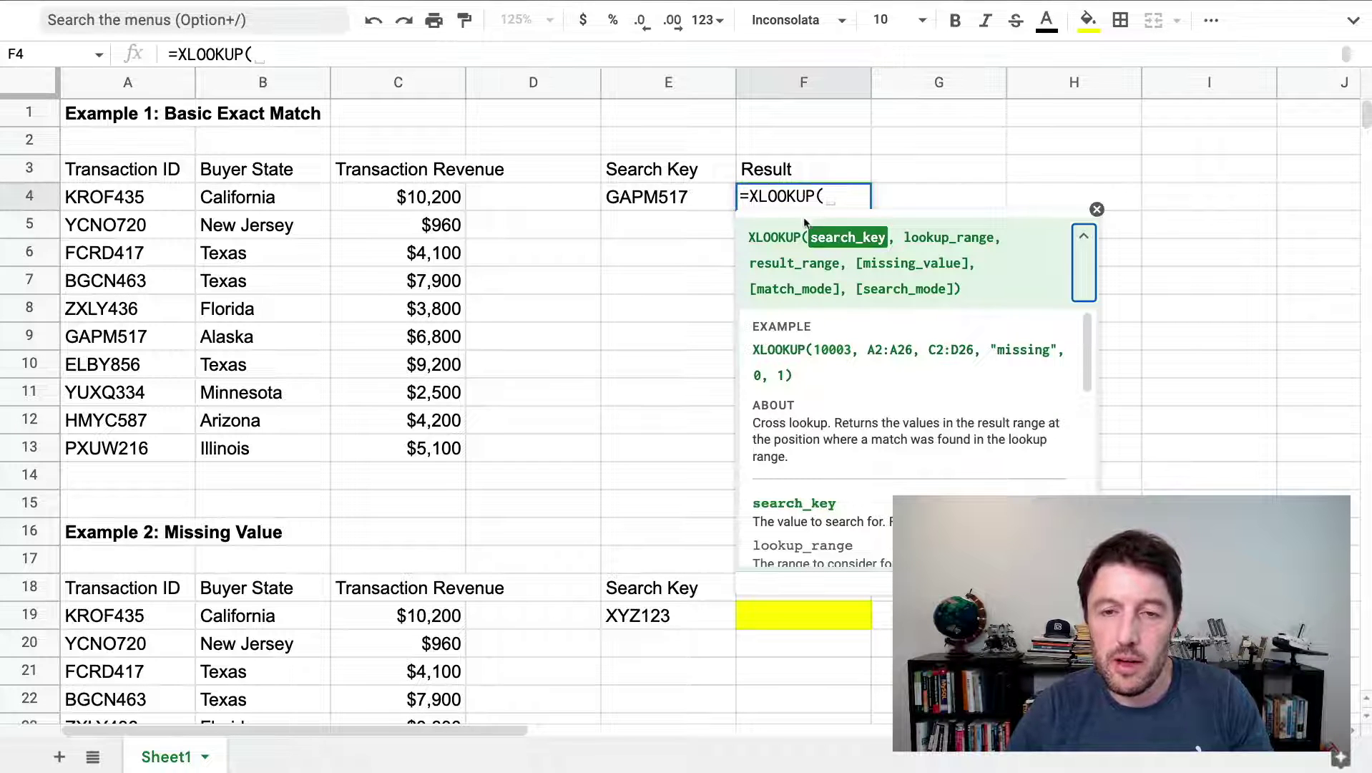
drag(905, 236, 988, 236)
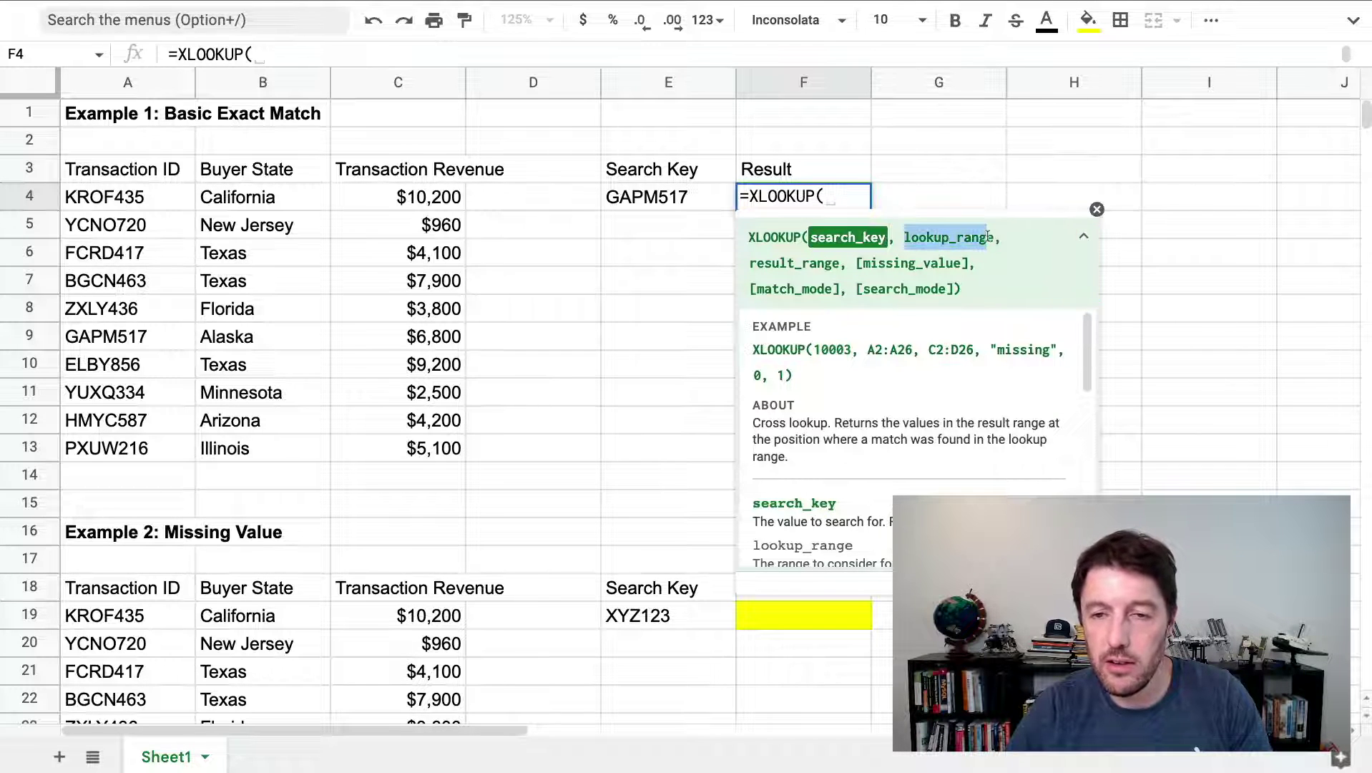
drag(750, 264, 830, 265)
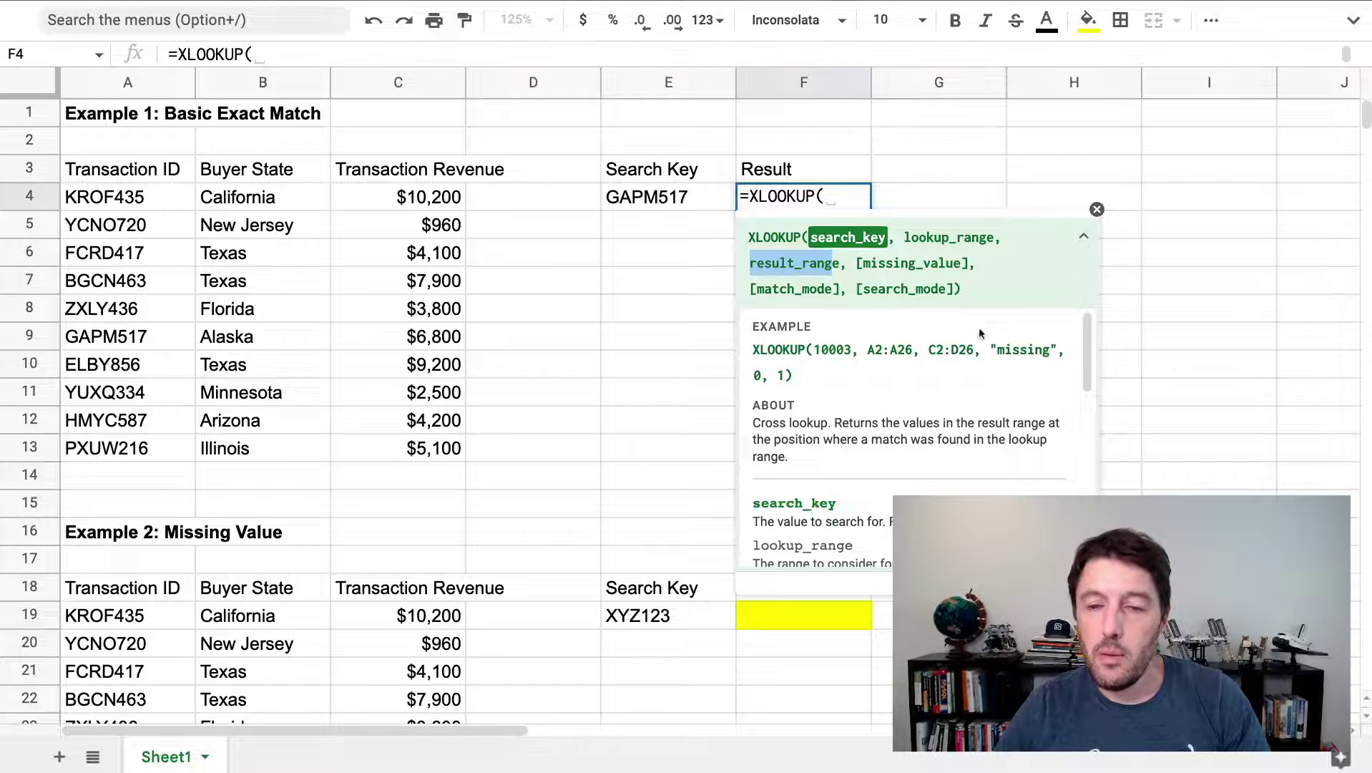
drag(989, 349, 1054, 349)
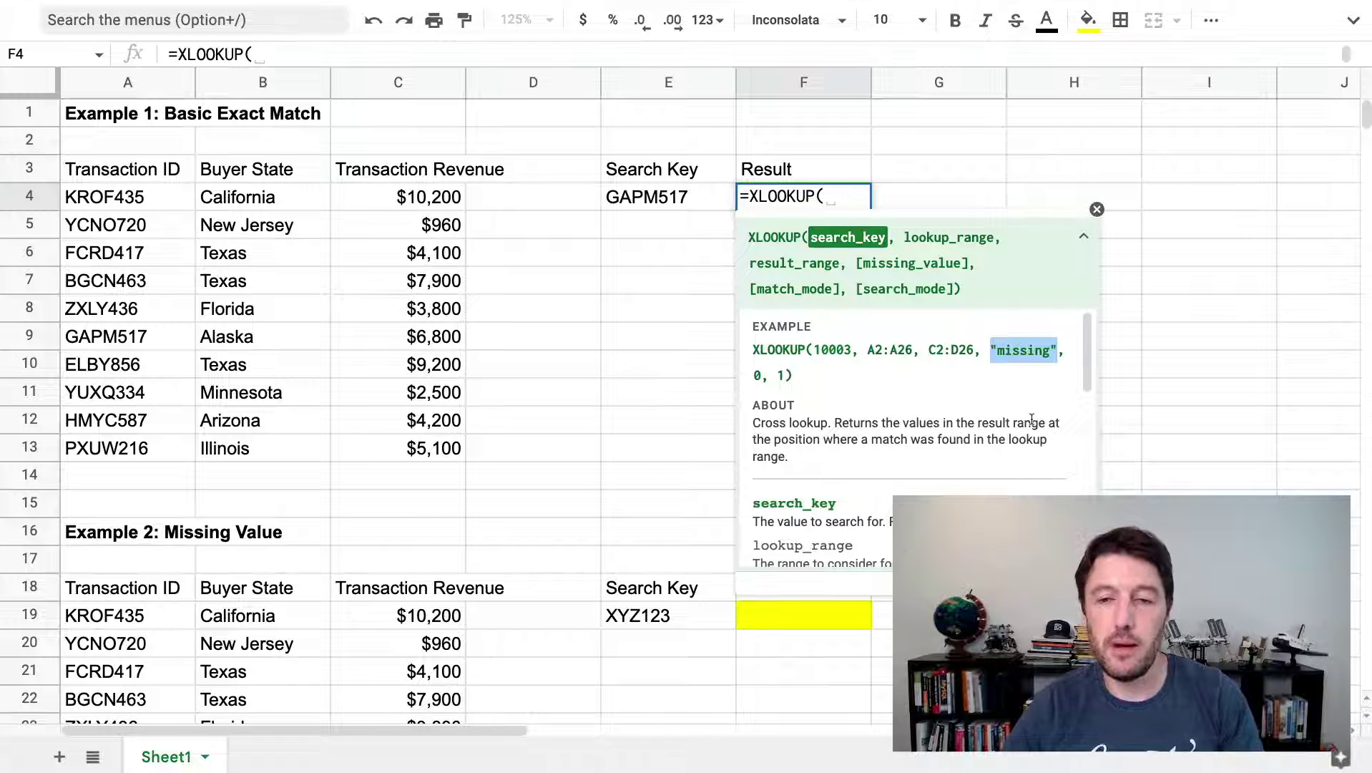
Scroll the XLOOKUP help down to the search_mode binary search description
scroll(949, 354, down, 3)
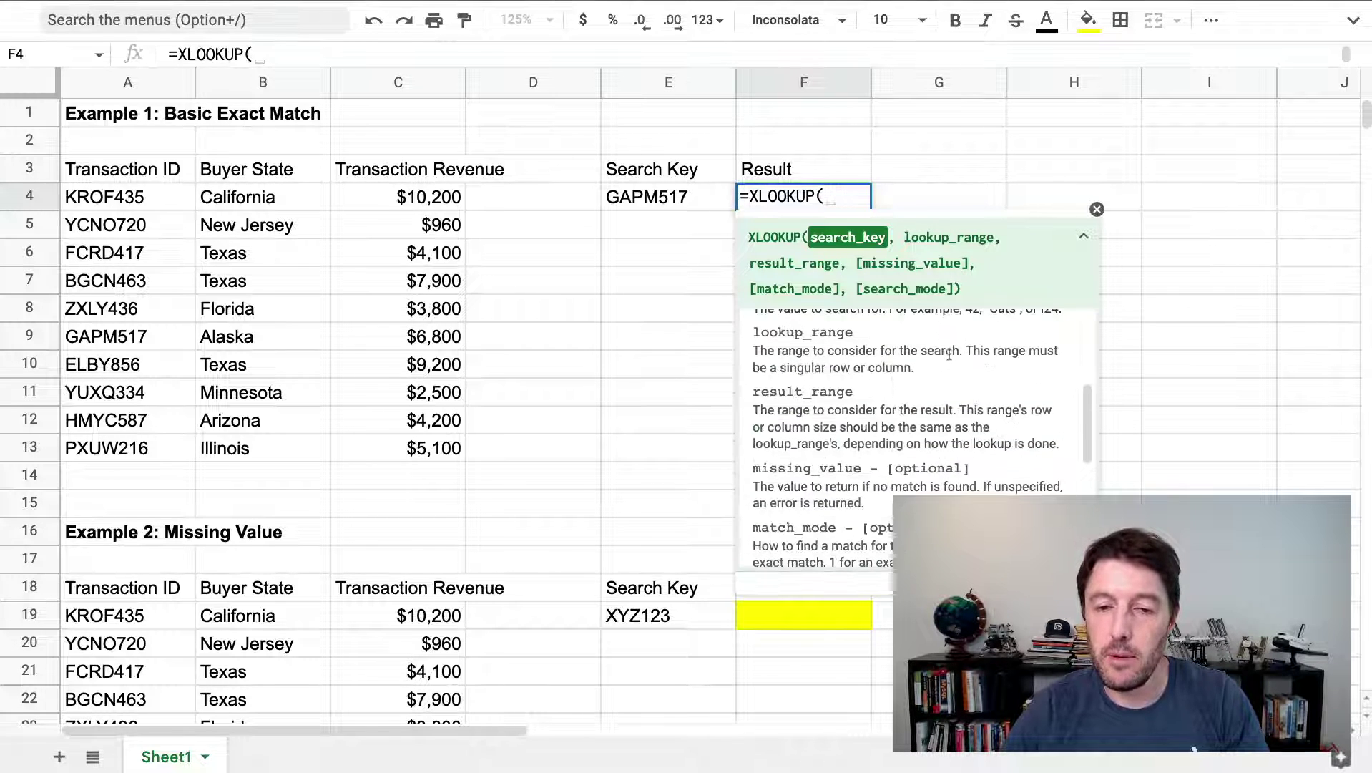
scroll(941, 462, down, 1)
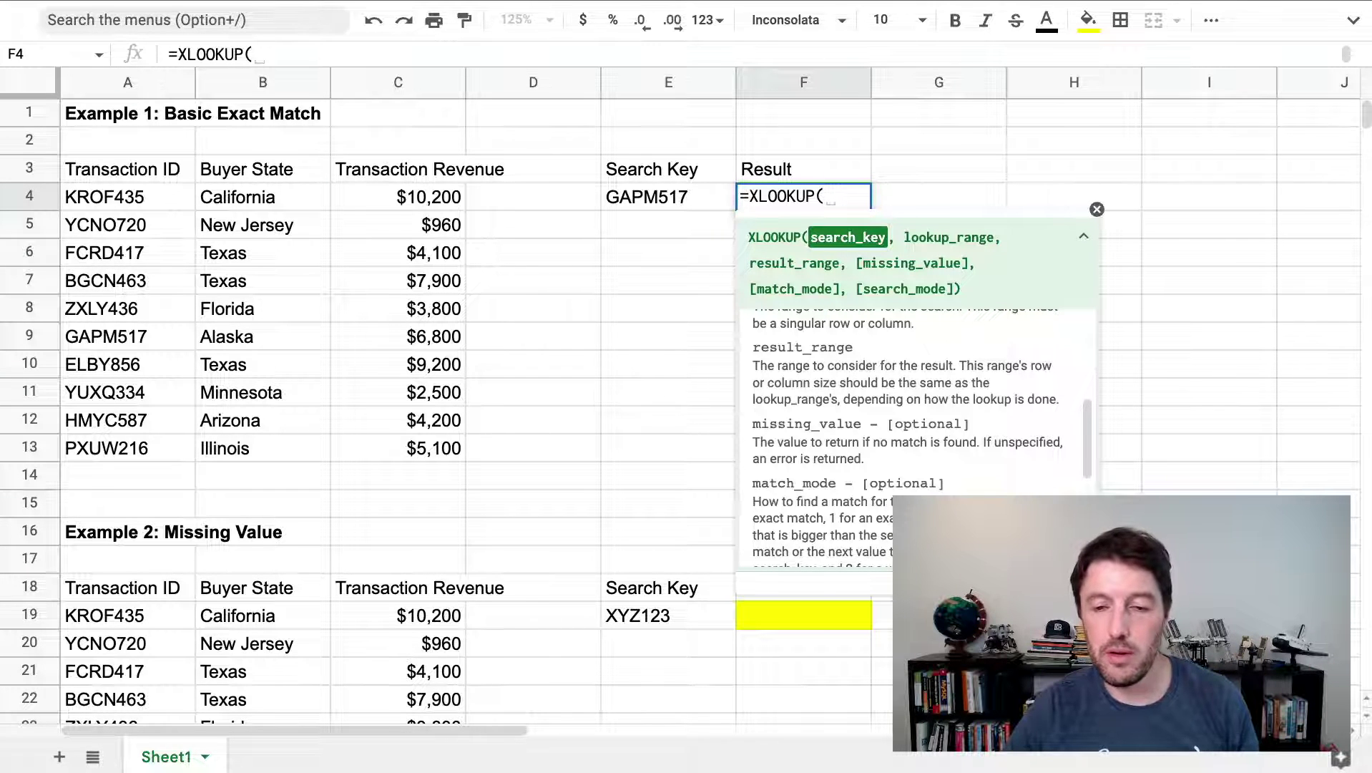
scroll(959, 432, down, 4)
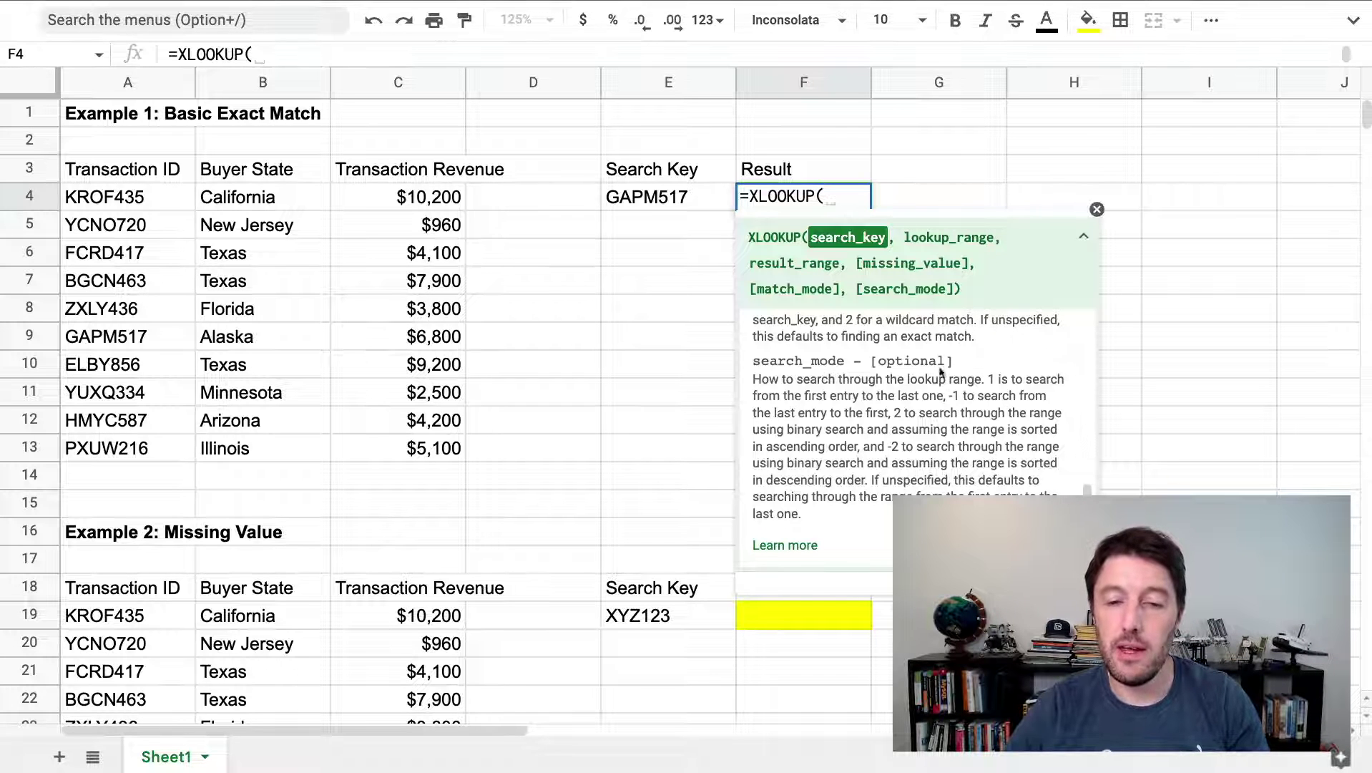
drag(788, 427, 862, 428)
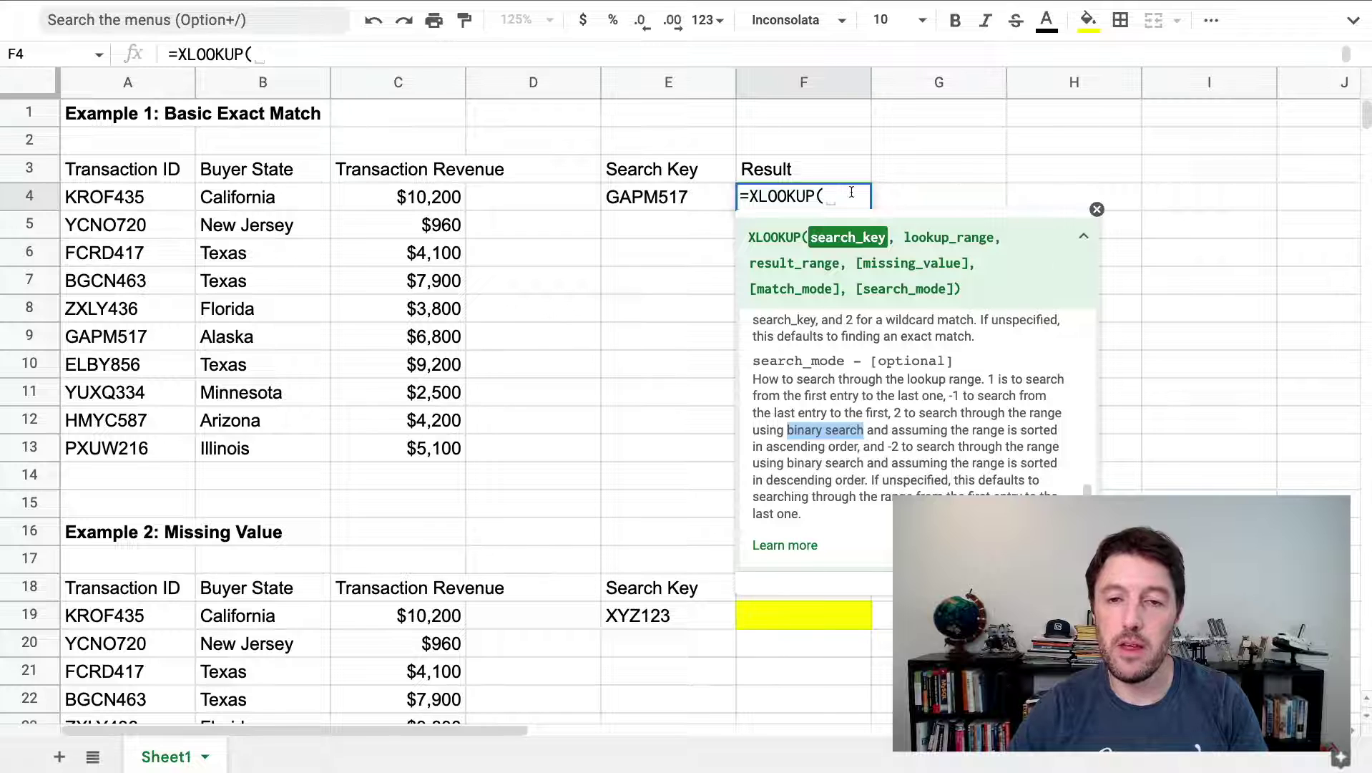
click(851, 192)
Complete F4 as =XLOOKUP(E4,A4:A13,C4:C13), returning $6,800
click(703, 199)
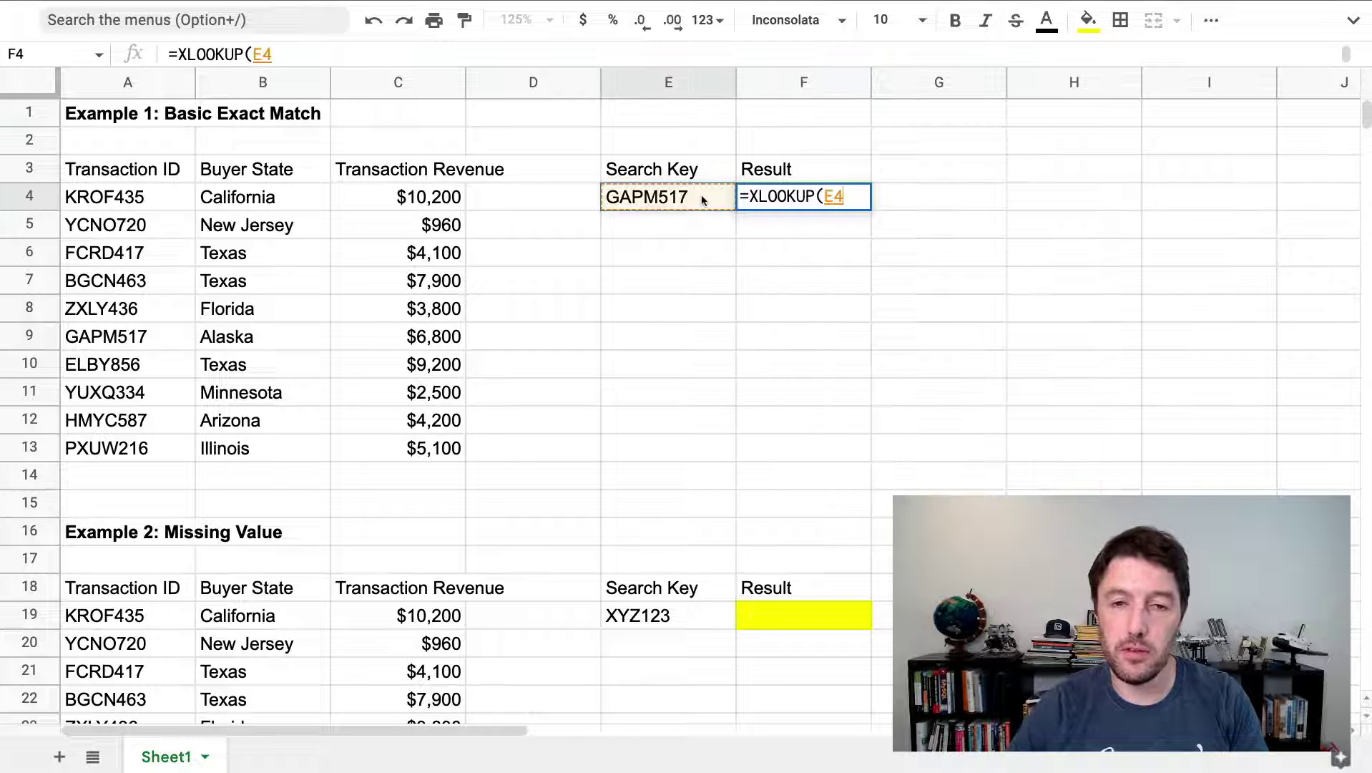
text(,)
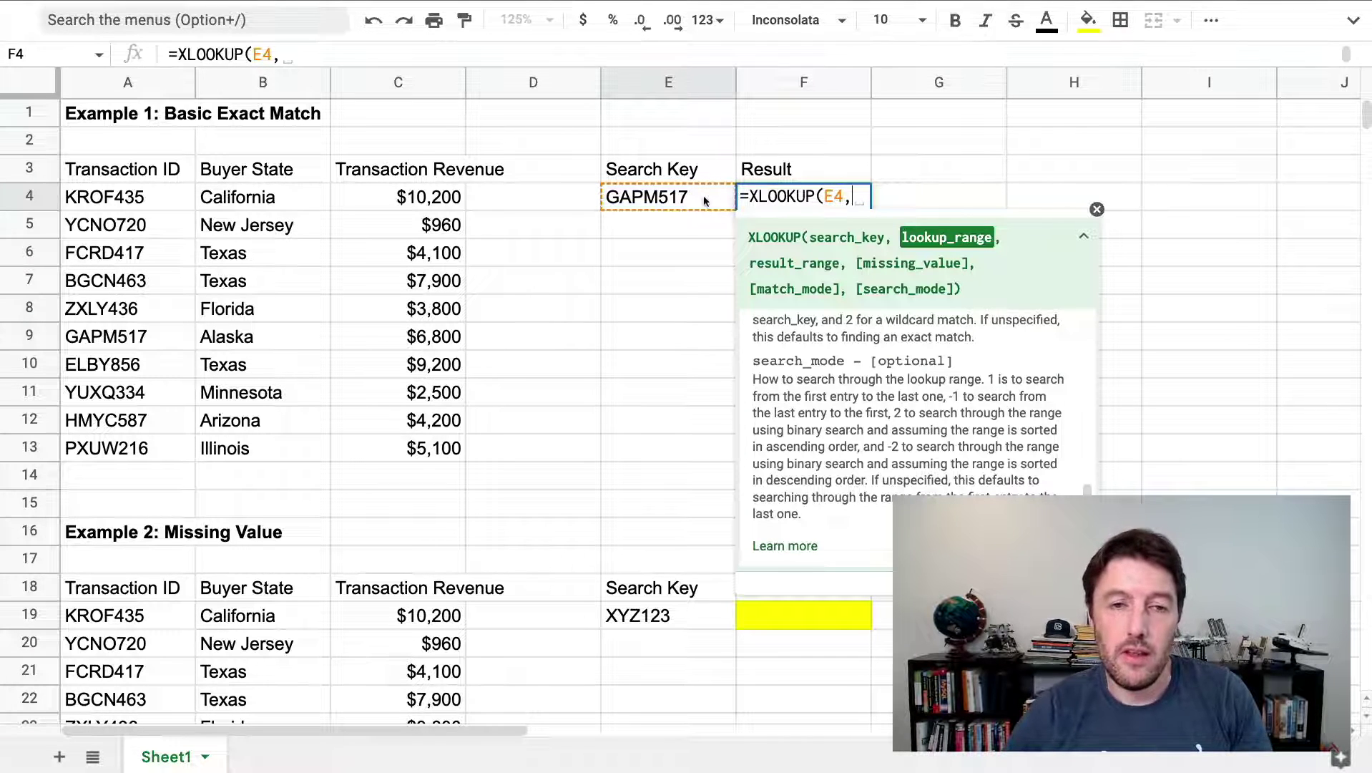
drag(140, 197, 156, 451)
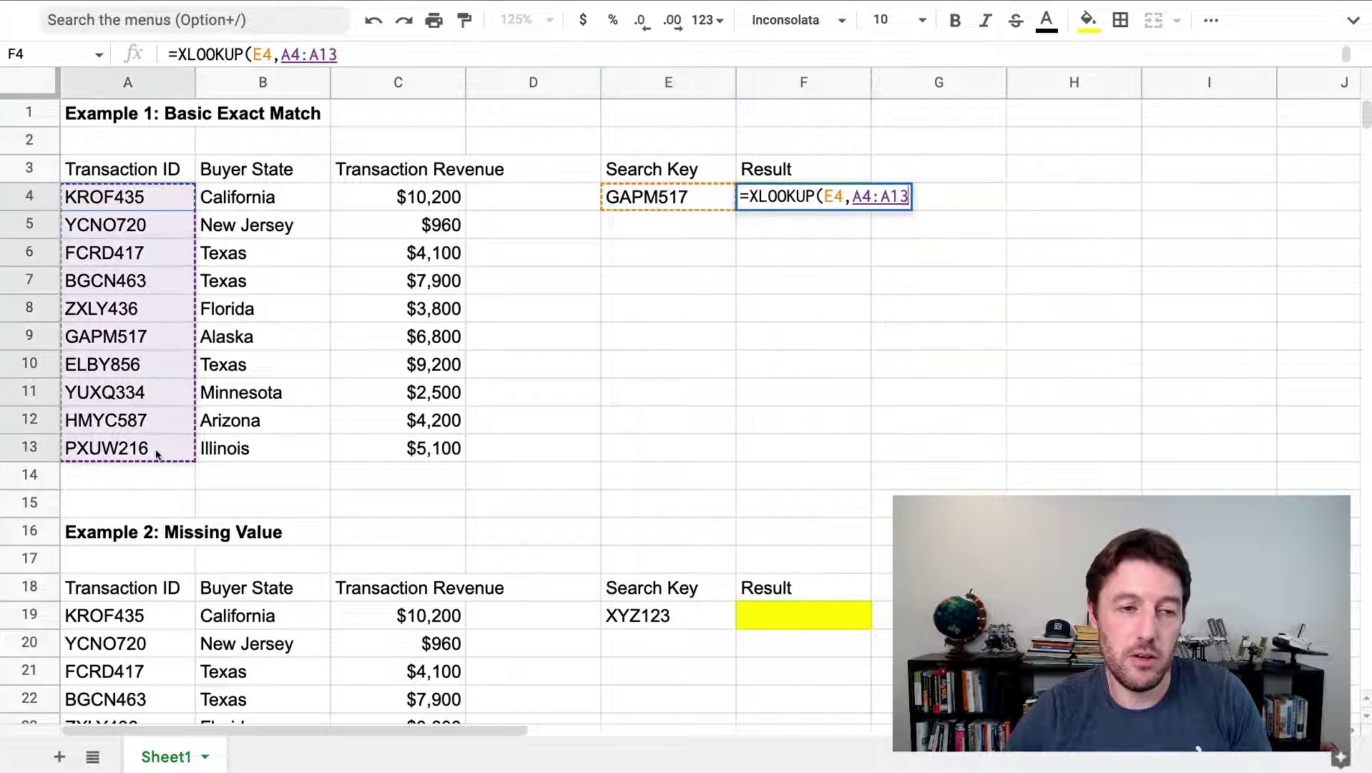
text(,)
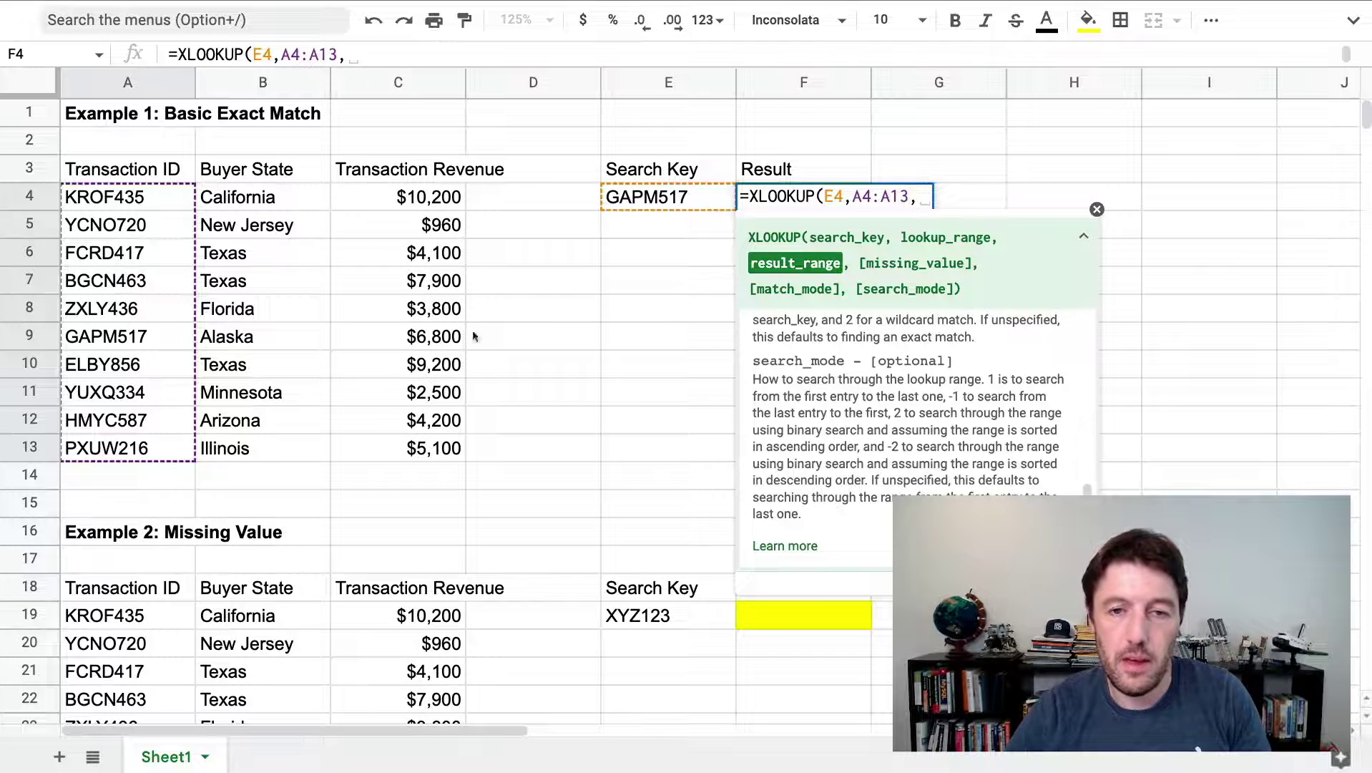
drag(463, 196, 456, 462)
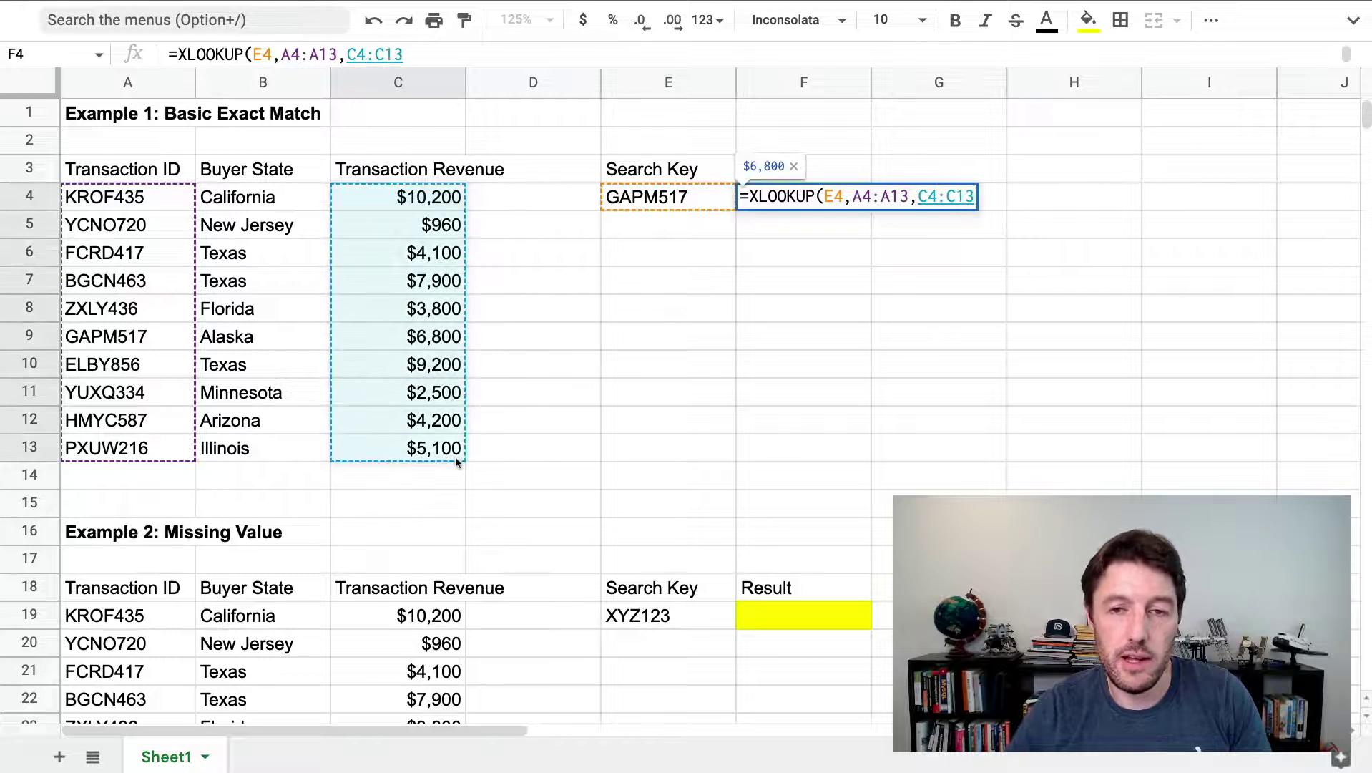
key(Return)
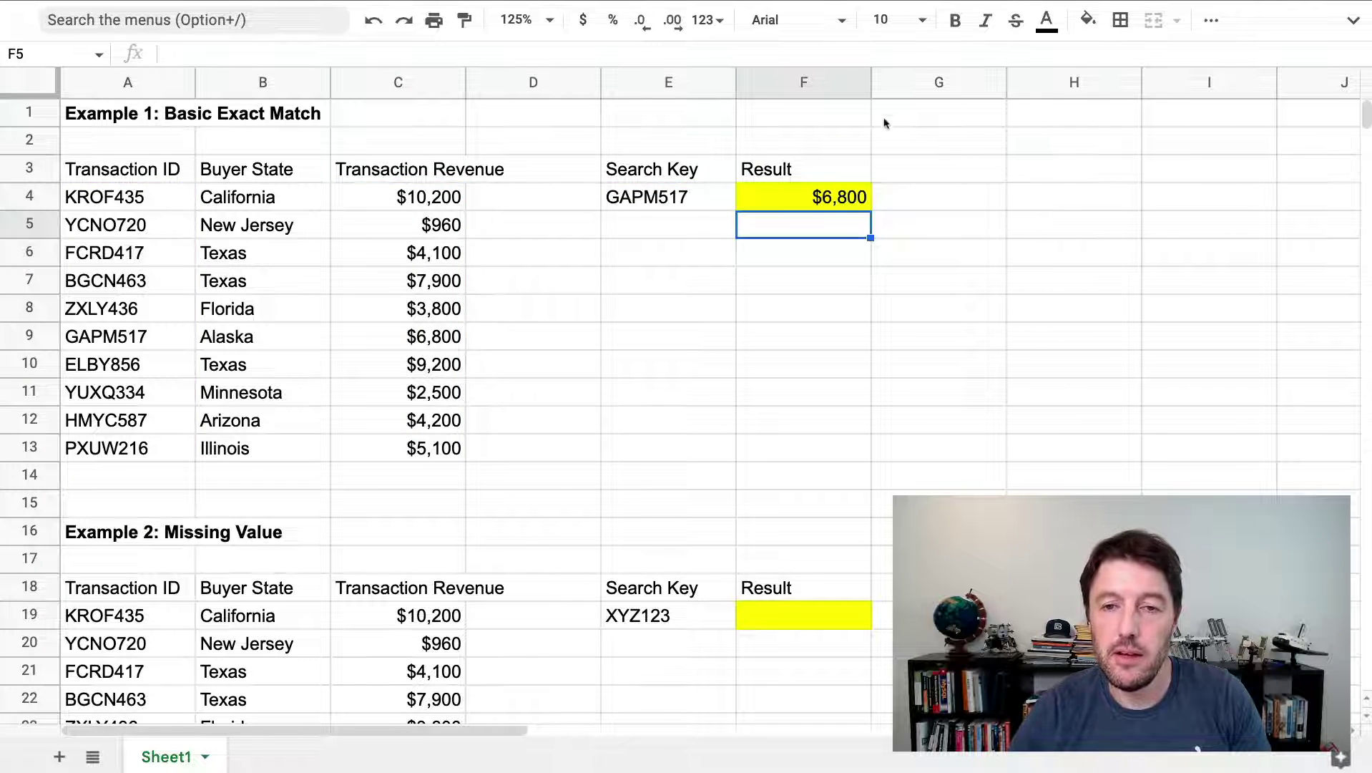
Review F4's formula, highlighting the IDs and revenues down to GAPM517's $6,800
click(836, 196)
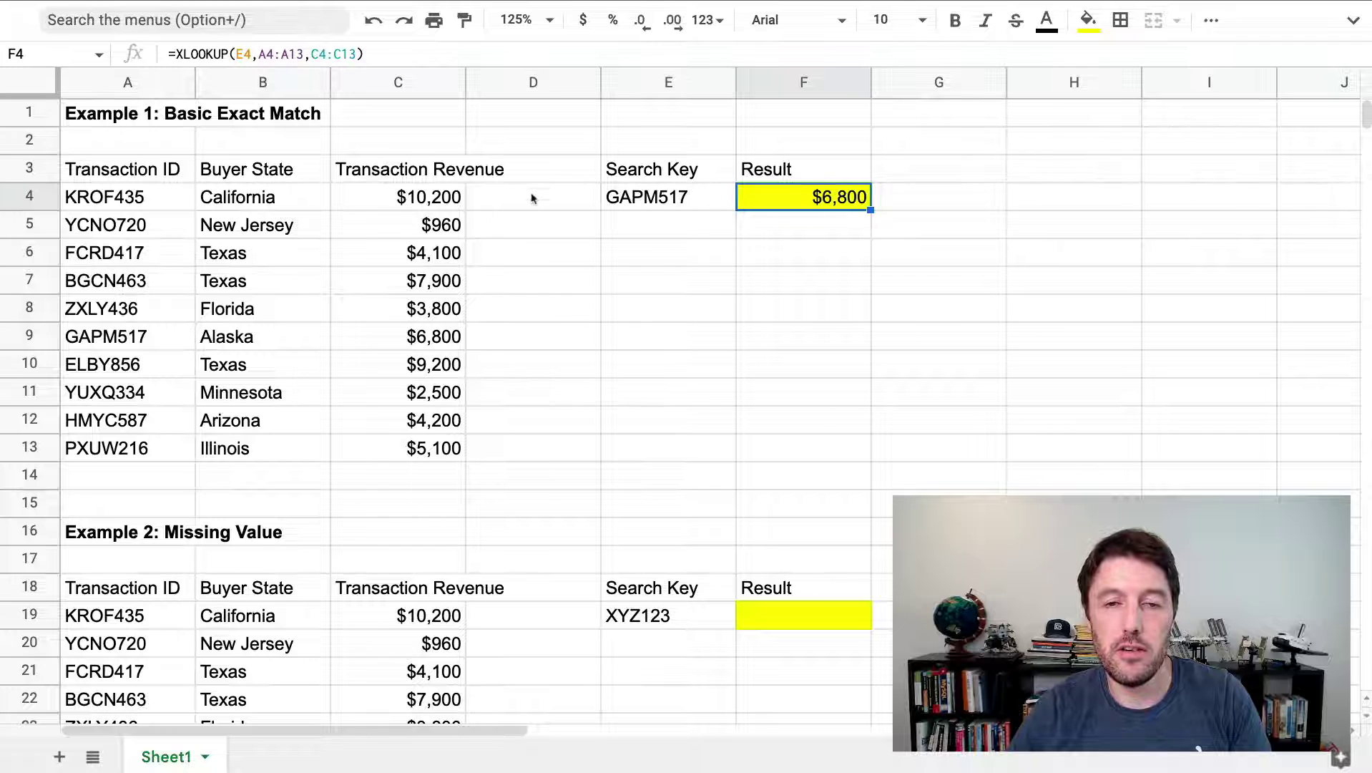
double_click(845, 195)
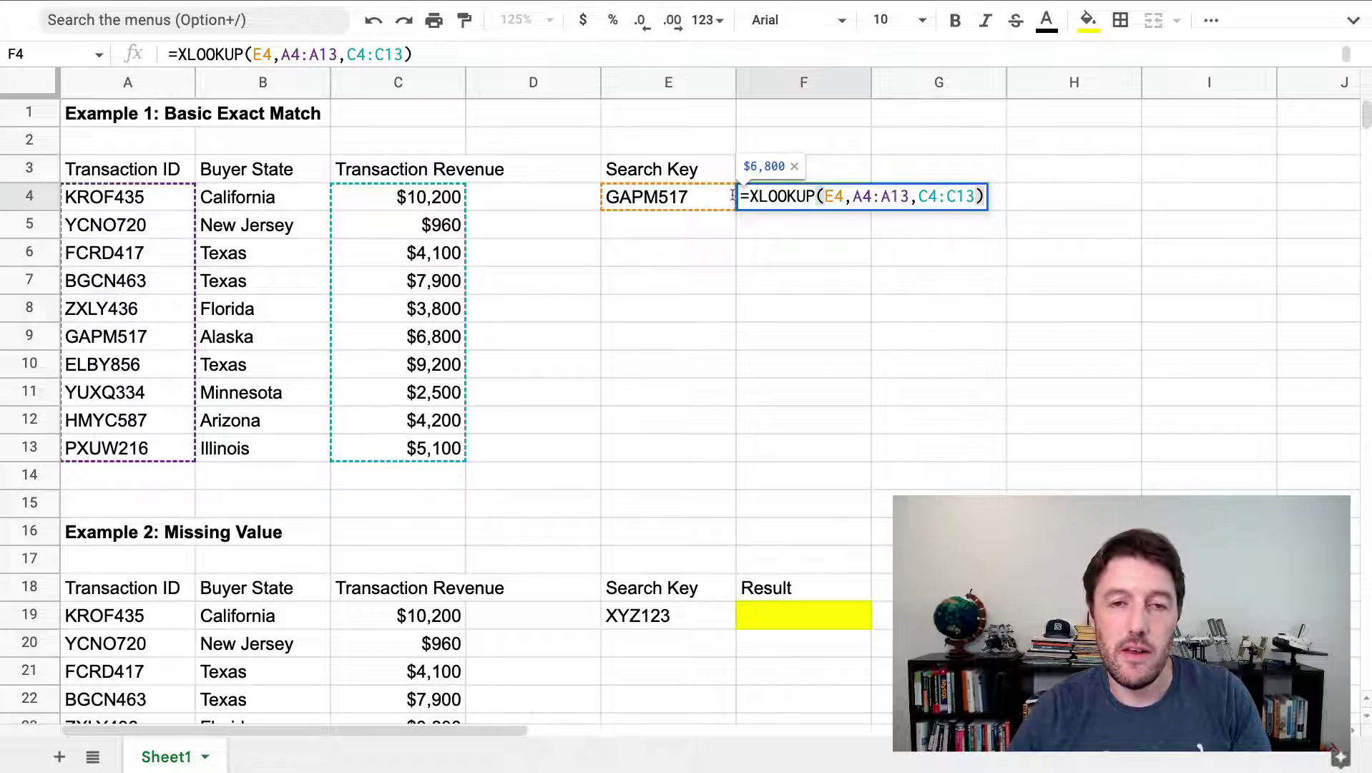
drag(157, 187, 157, 449)
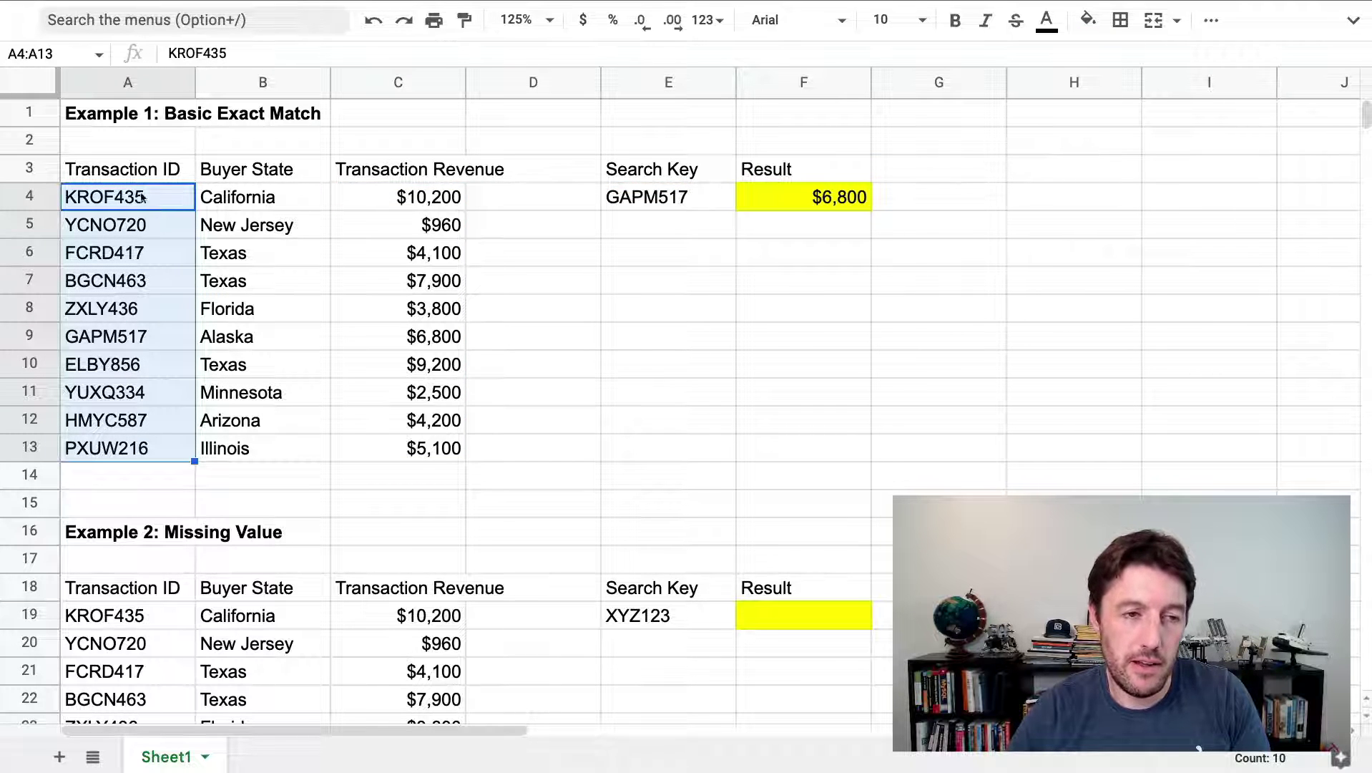
drag(143, 335, 146, 198)
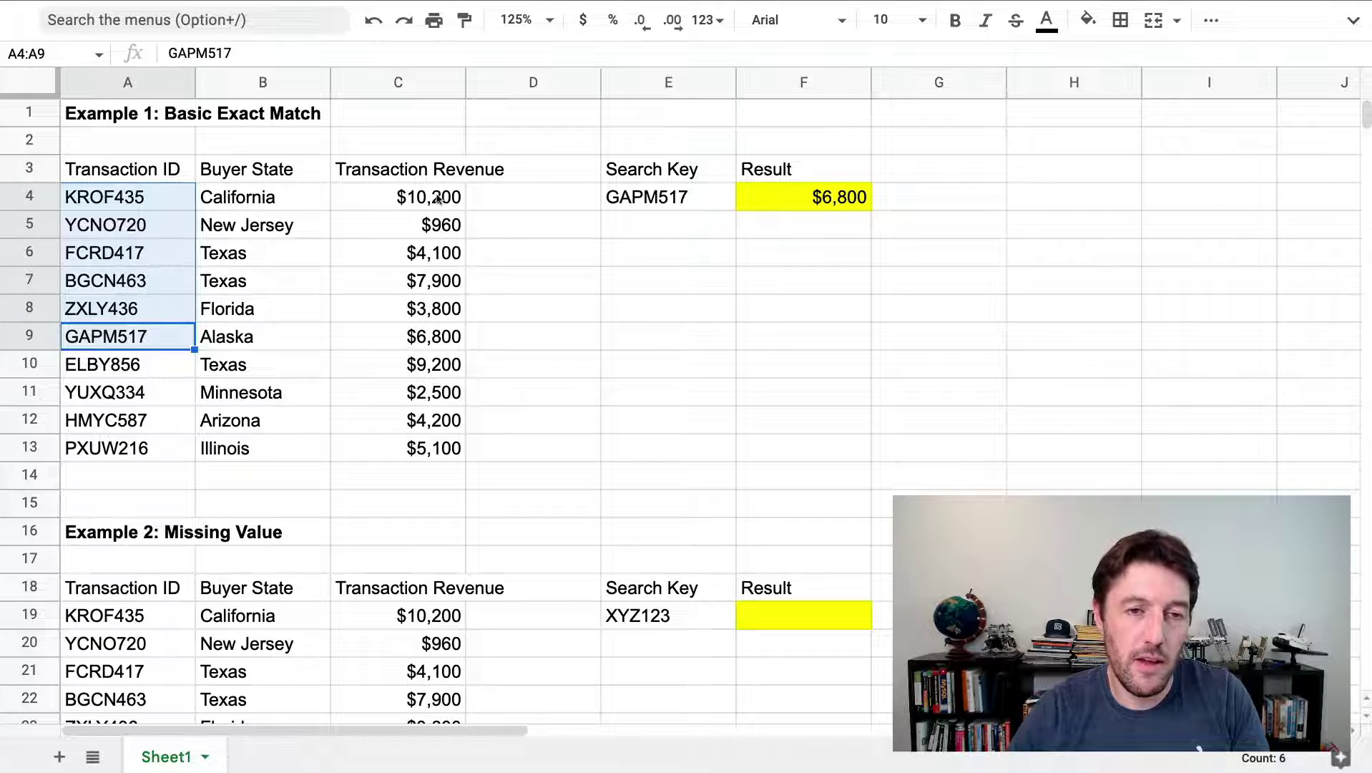
drag(439, 198, 438, 336)
click(438, 338)
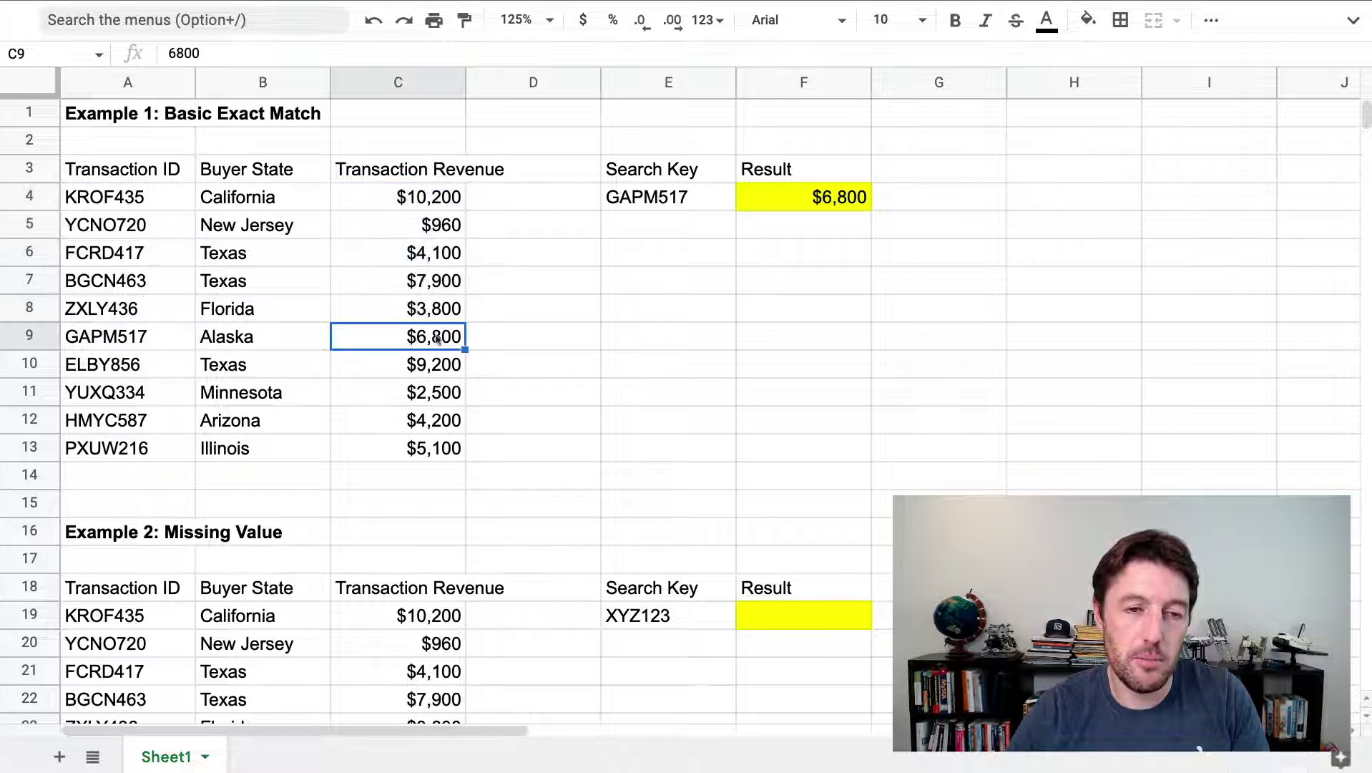
drag(429, 201, 434, 449)
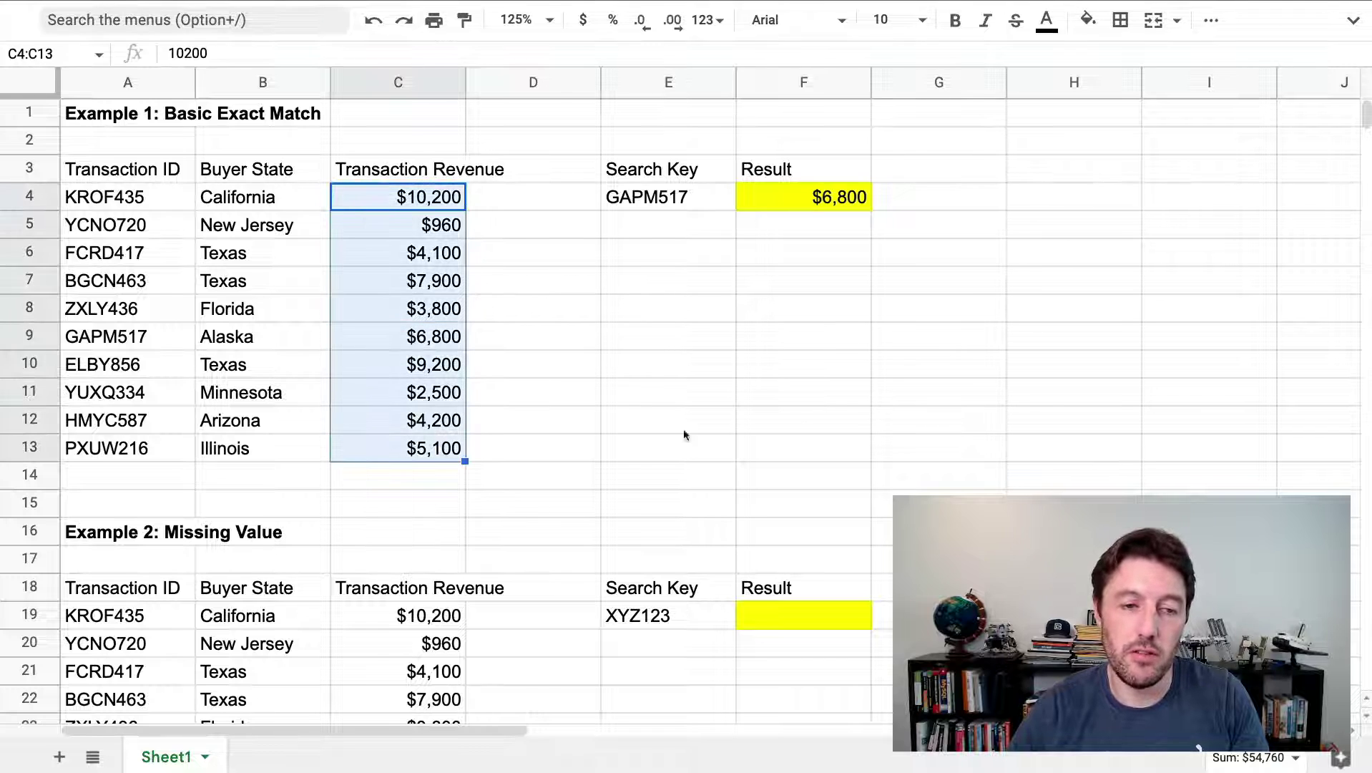
scroll(873, 343, down, 3)
scroll(812, 344, up, 3)
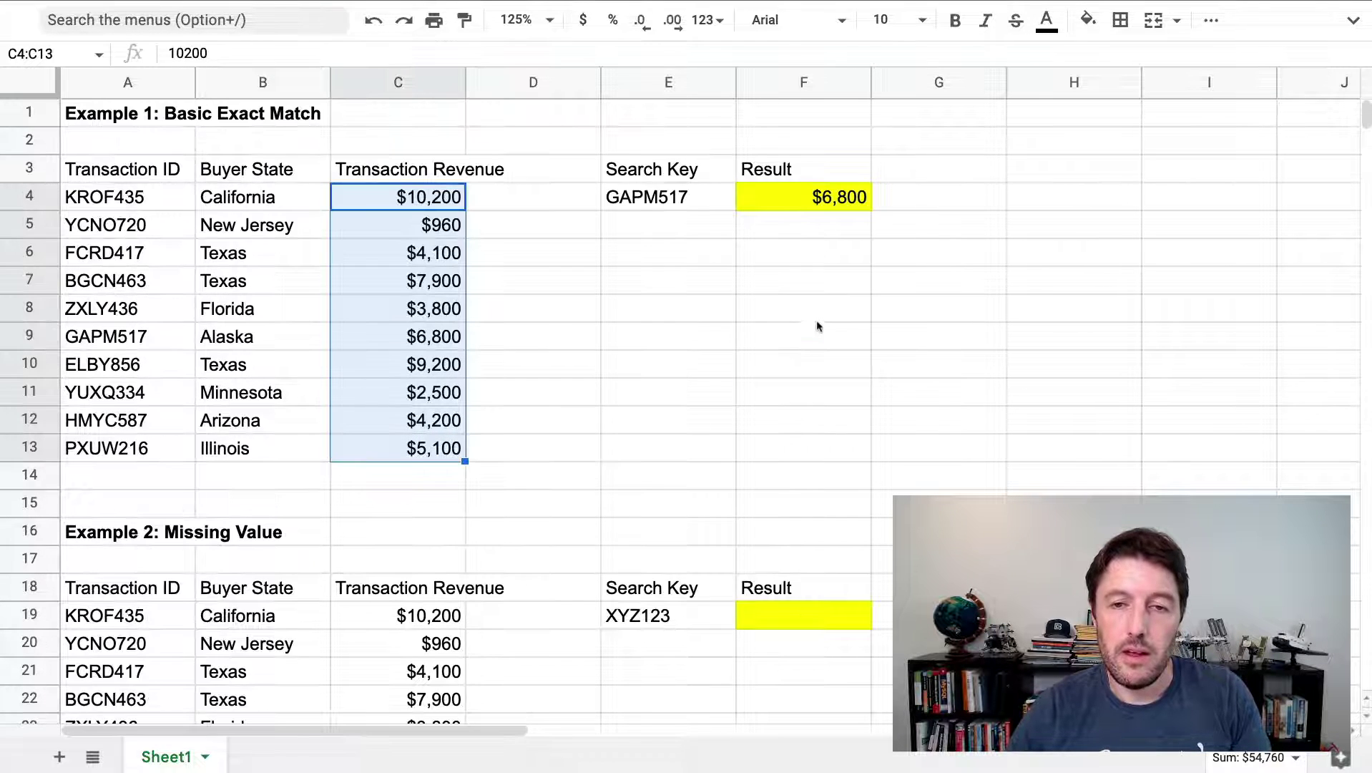
scroll(805, 336, down, 3)
Enter =XLOOKUP(E19,A19:A28,C19:C28) in F19 for search key XYZ123
click(816, 366)
scroll(989, 352, down, 1)
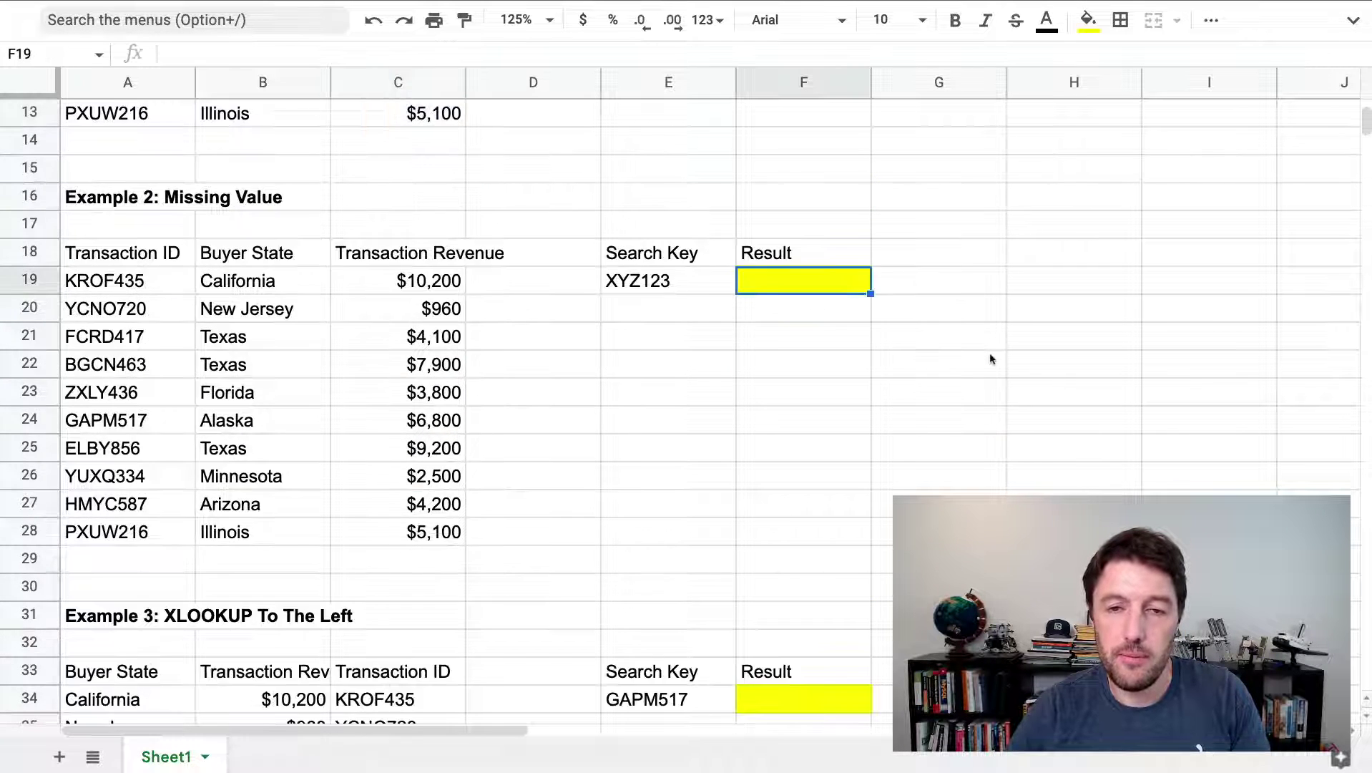
text(=xlo)
key(Tab)
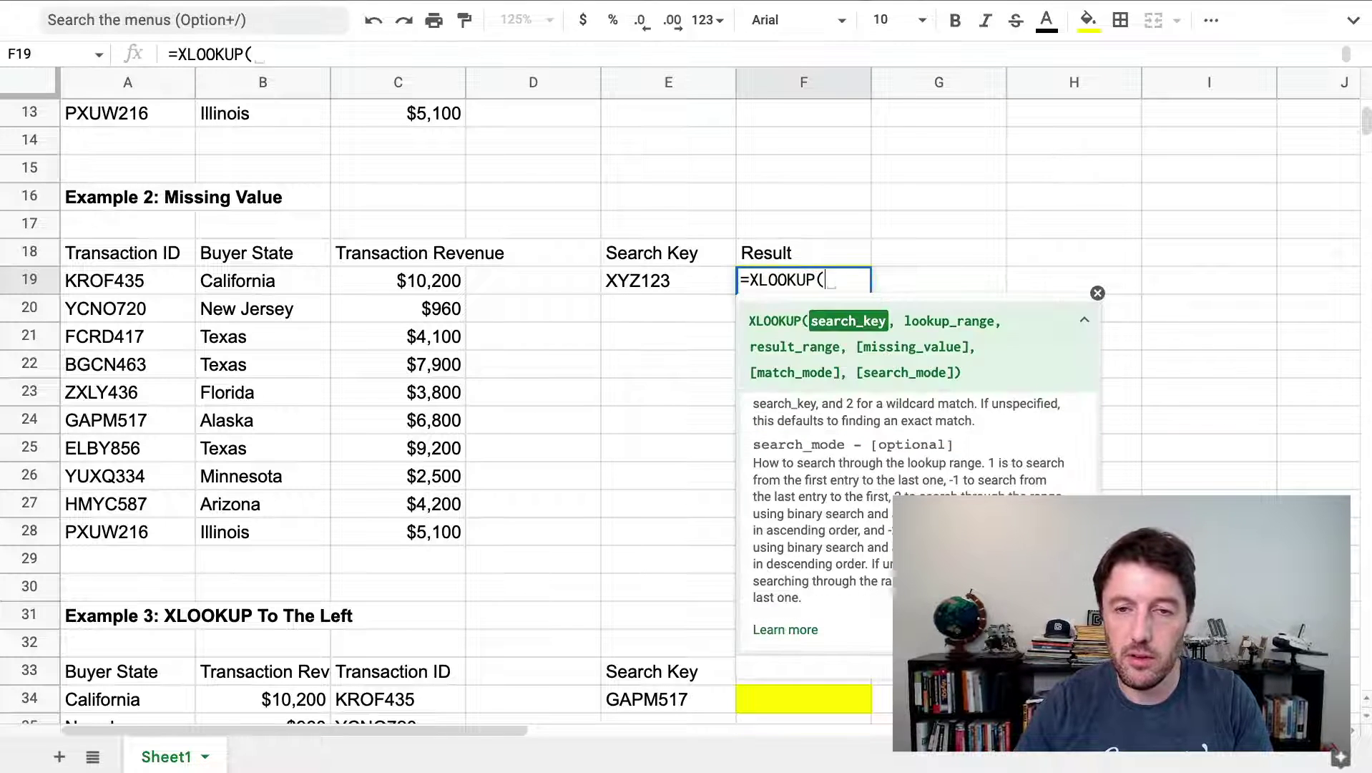
click(668, 280)
text(,)
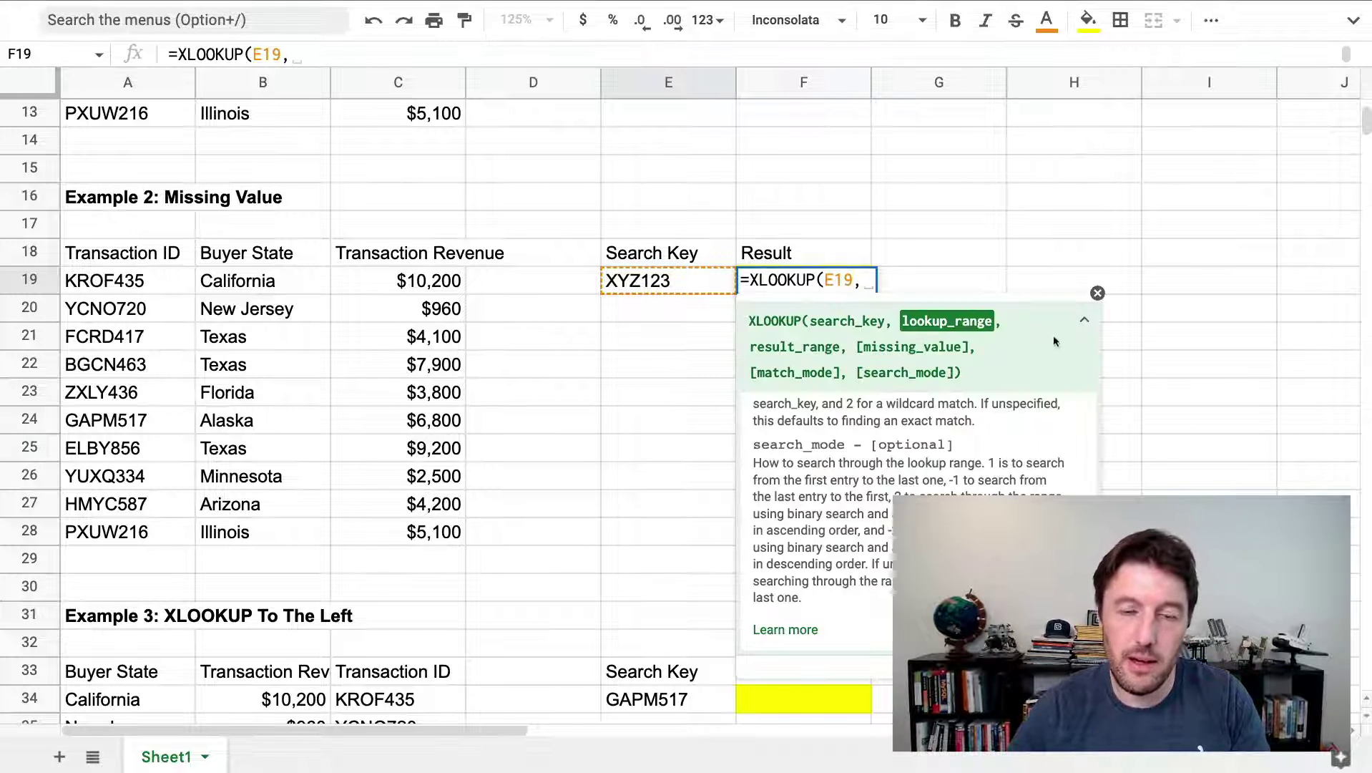
drag(155, 289, 145, 530)
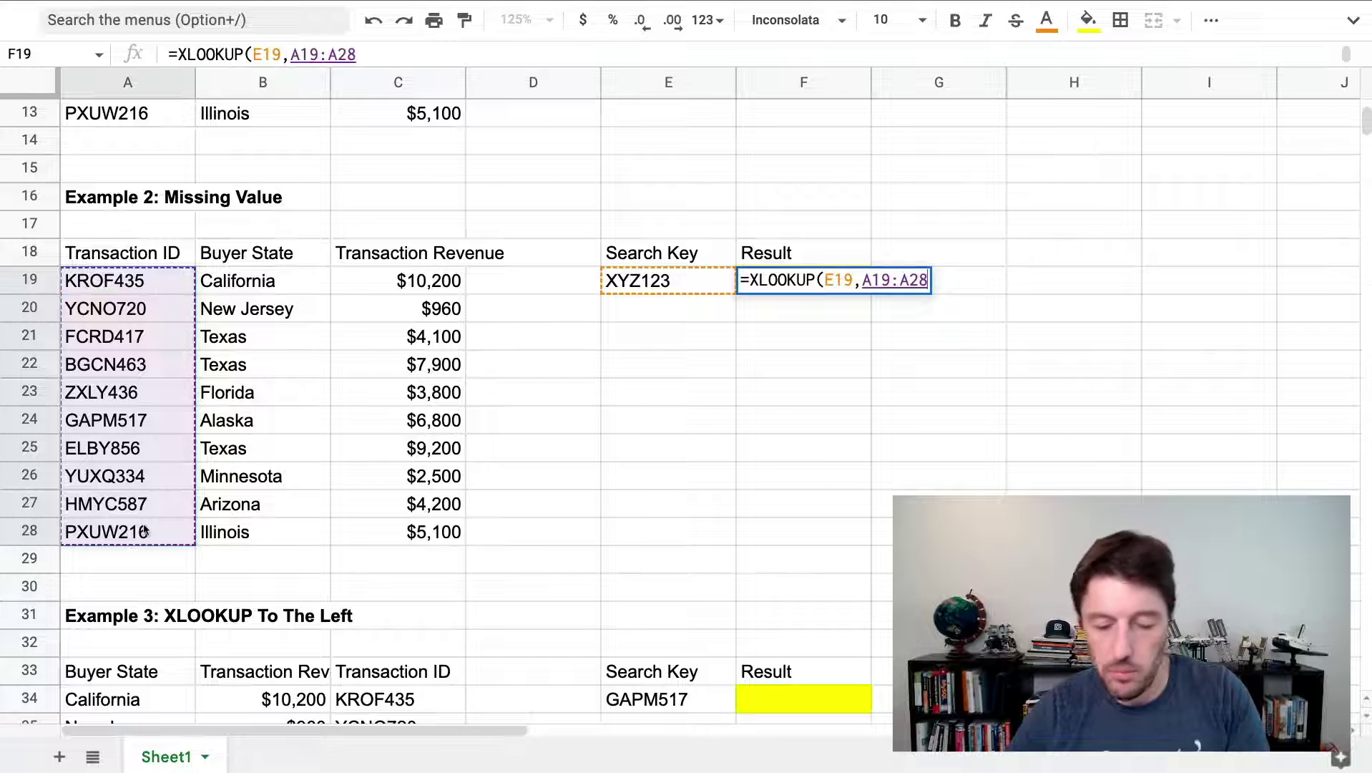
text(,)
drag(386, 273, 409, 533)
key(Return)
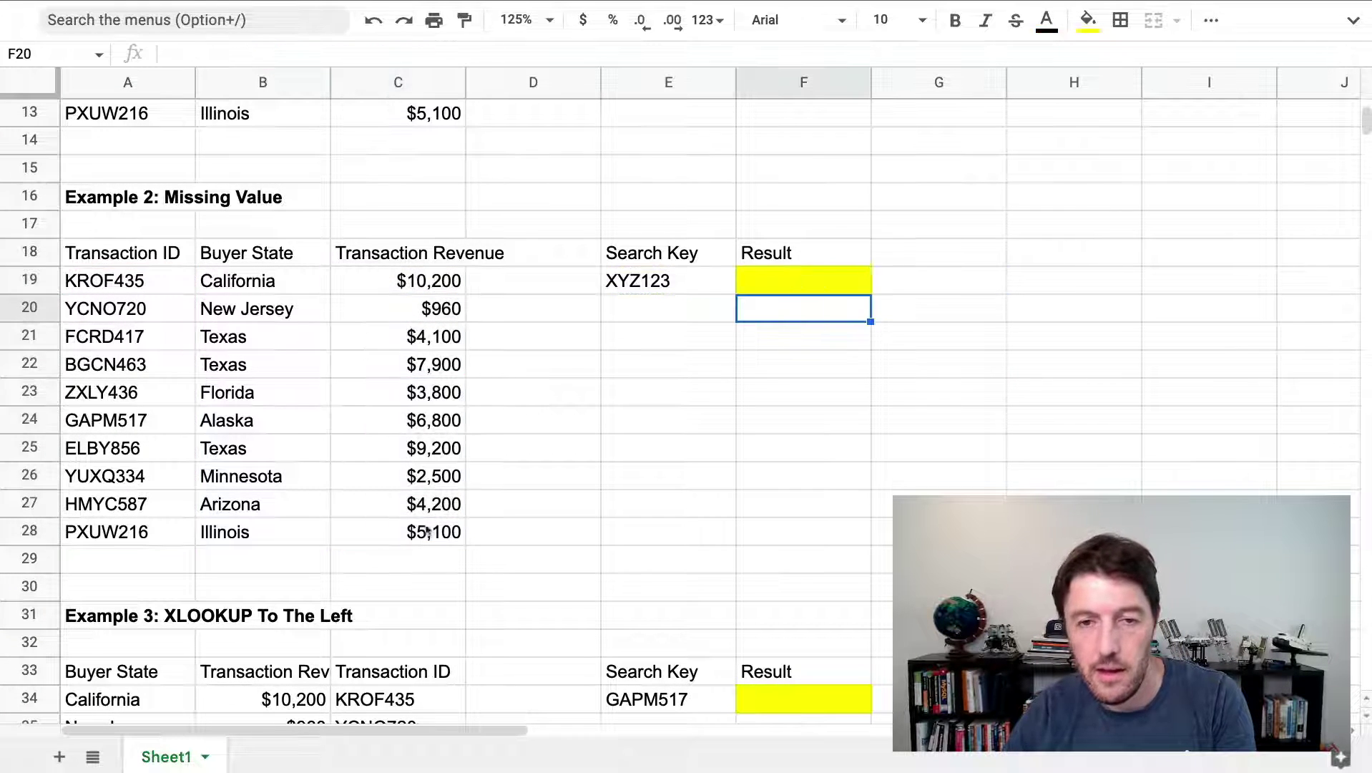
Check the #N/A error and the formula behind it in F19
mouse_move(830, 288)
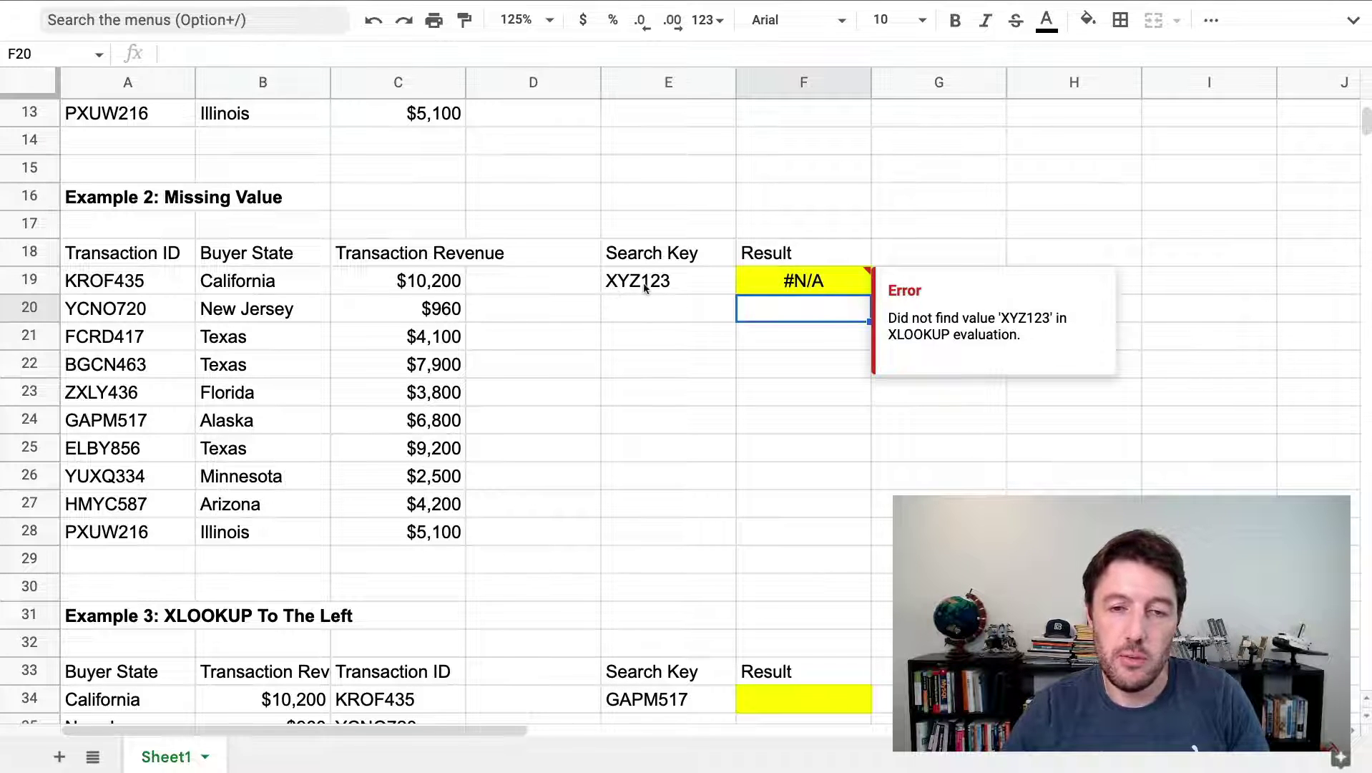
click(770, 282)
click(786, 336)
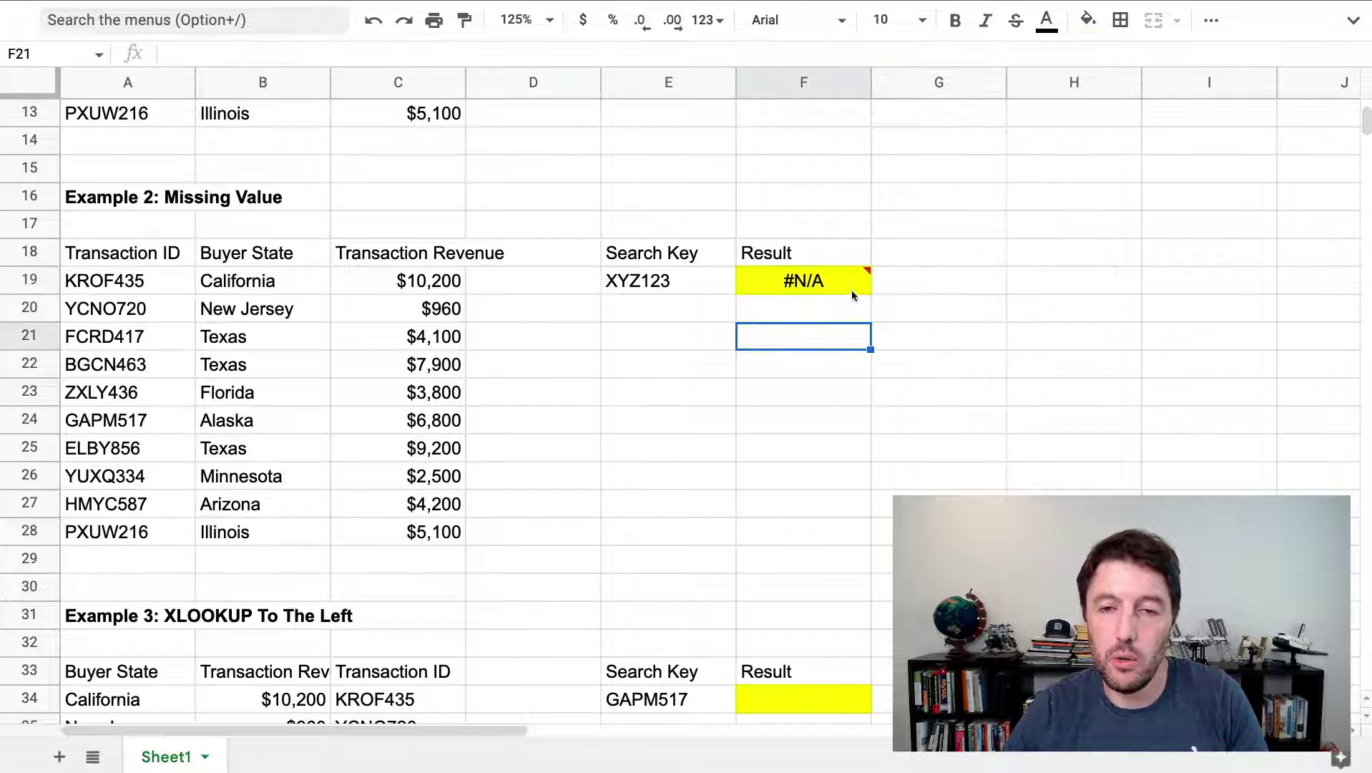
click(919, 285)
text(=iferr)
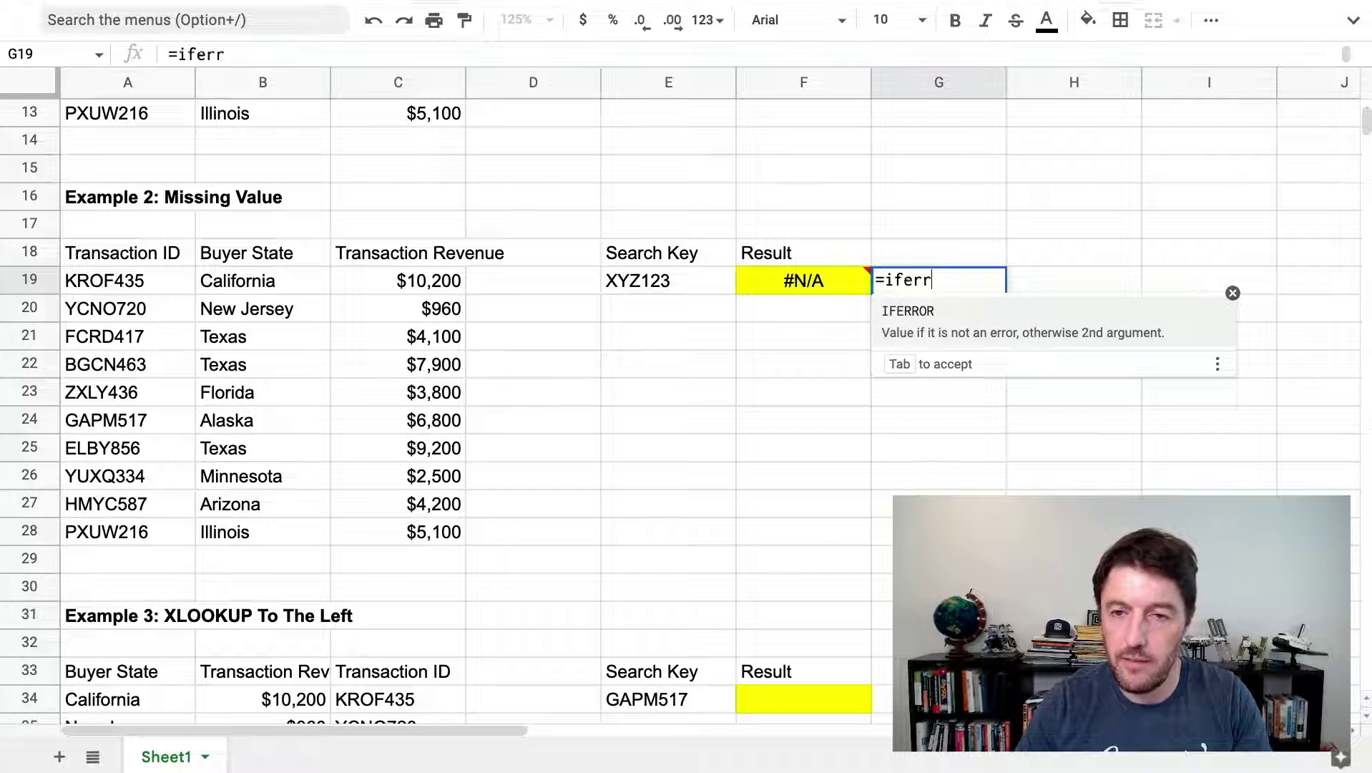
key(Tab)
text(F19)
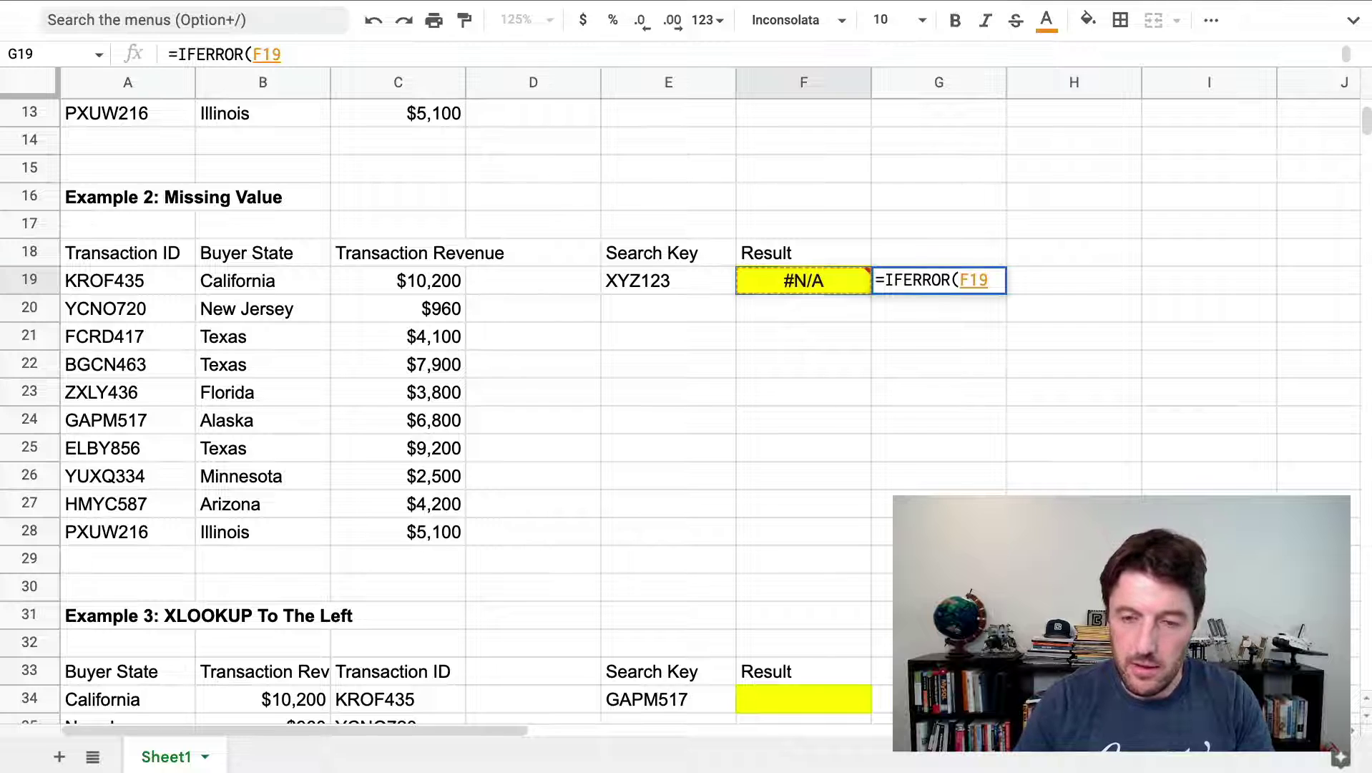
text(,"Missing")
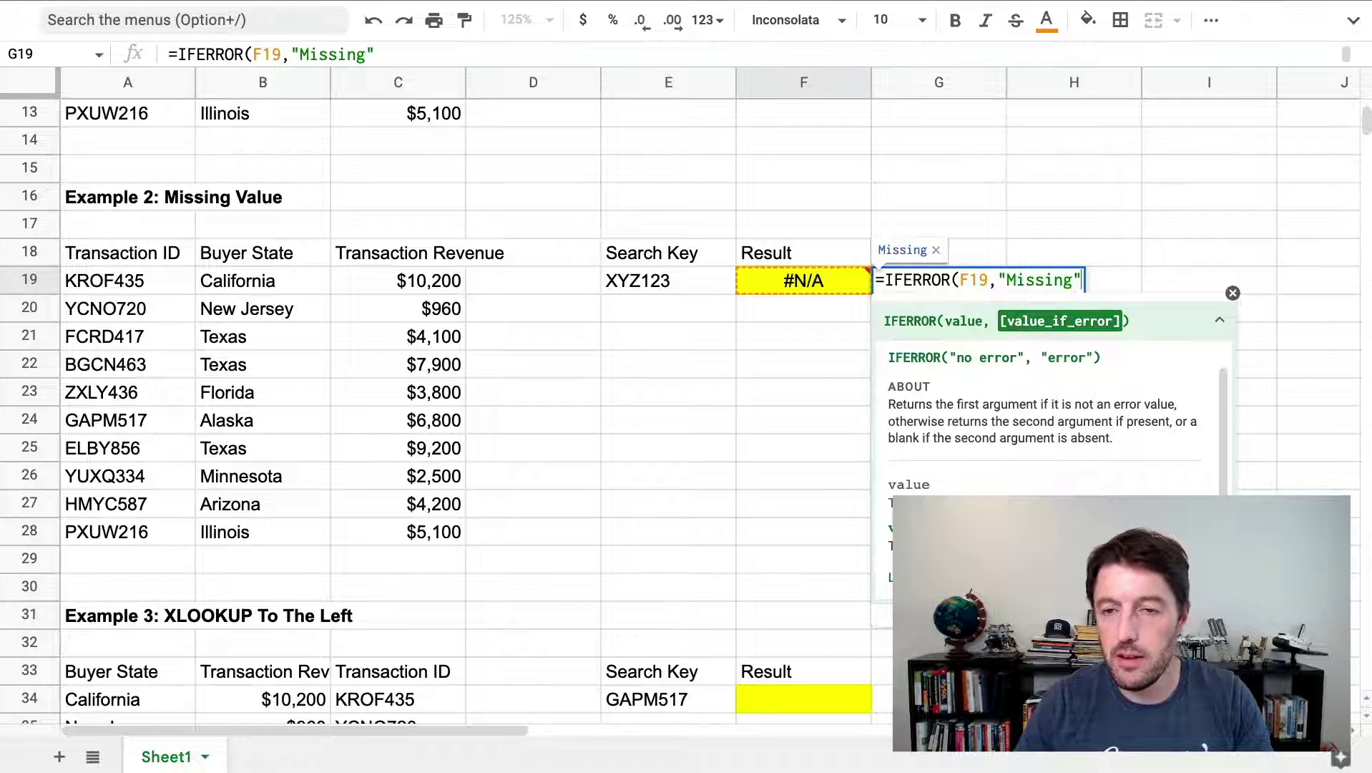
key(BackSpace)
key(BackSpace)
key(BackSpace)
key(BackSpace)
key(BackSpace)
key(BackSpace)
key(BackSpace)
key(BackSpace)
text(No)
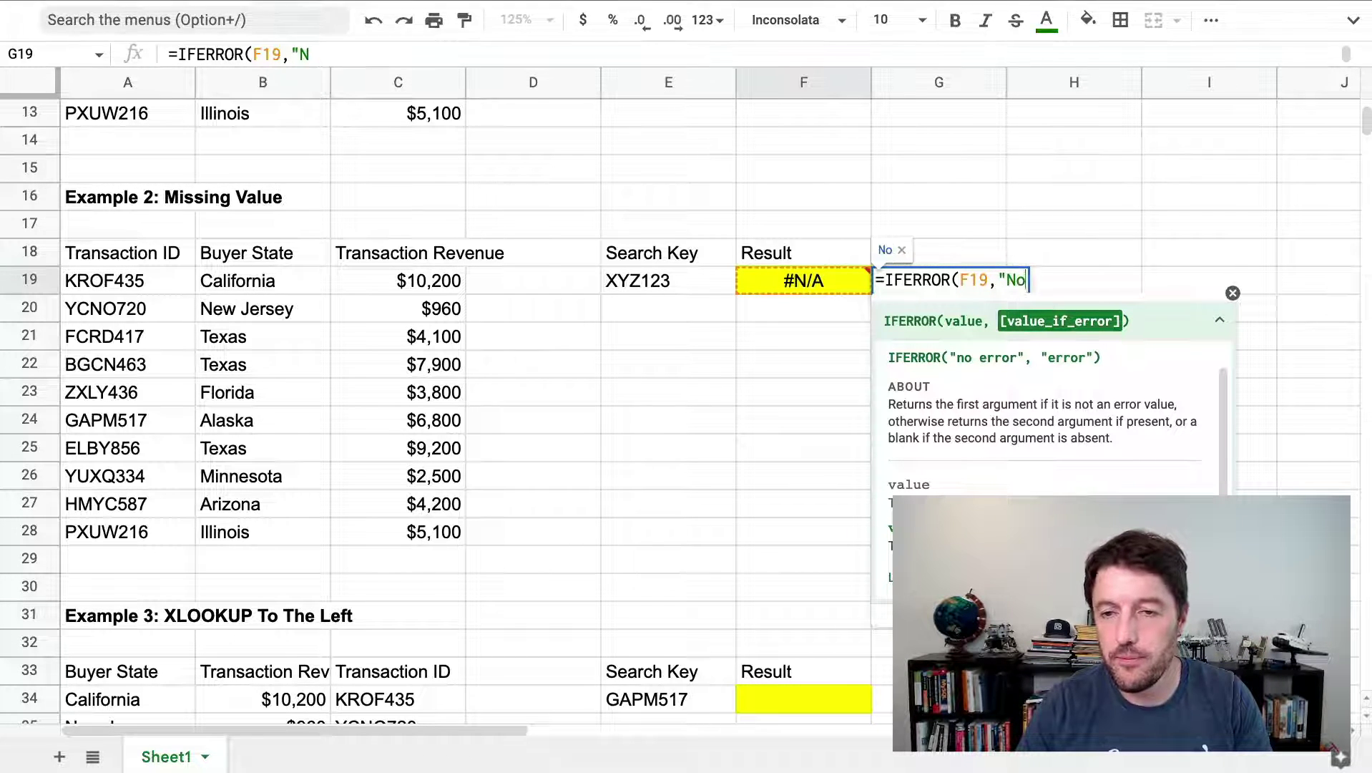
text( match"))
key(Return)
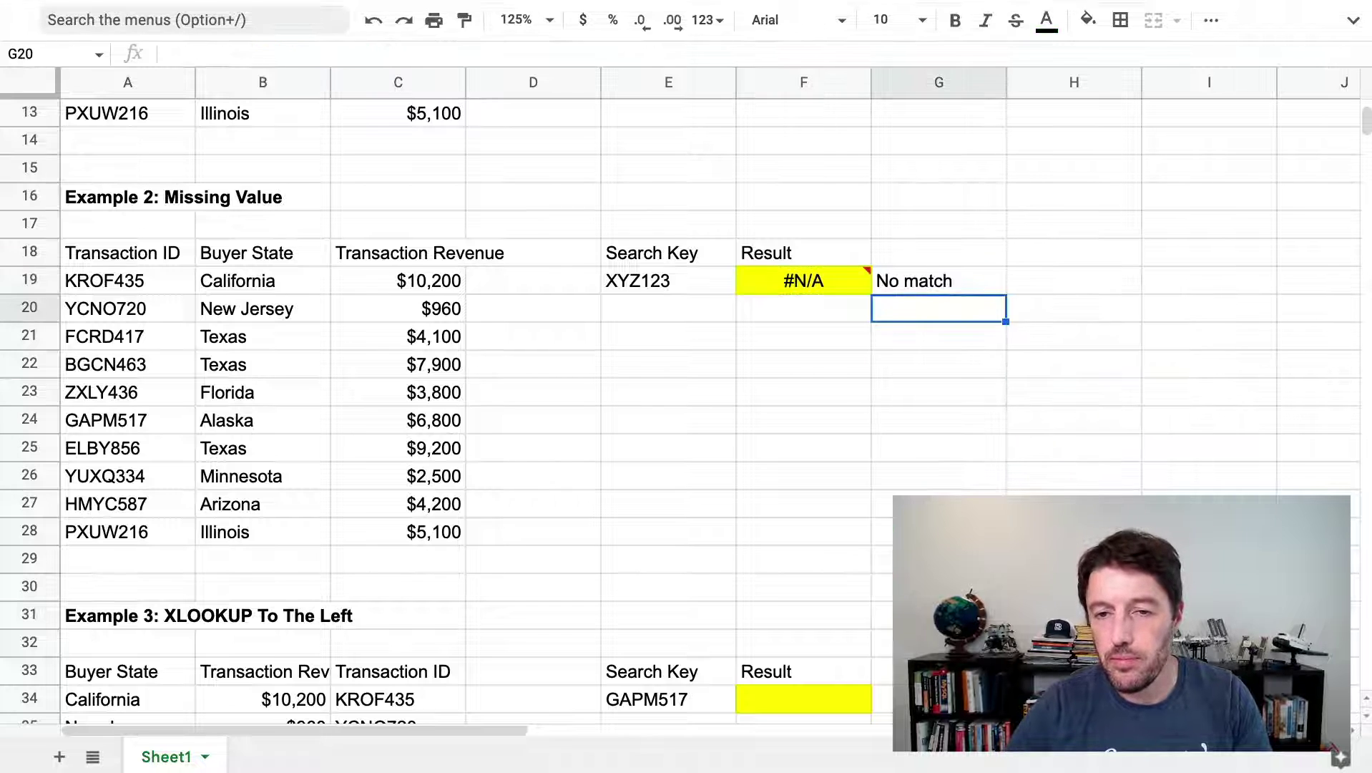
click(939, 281)
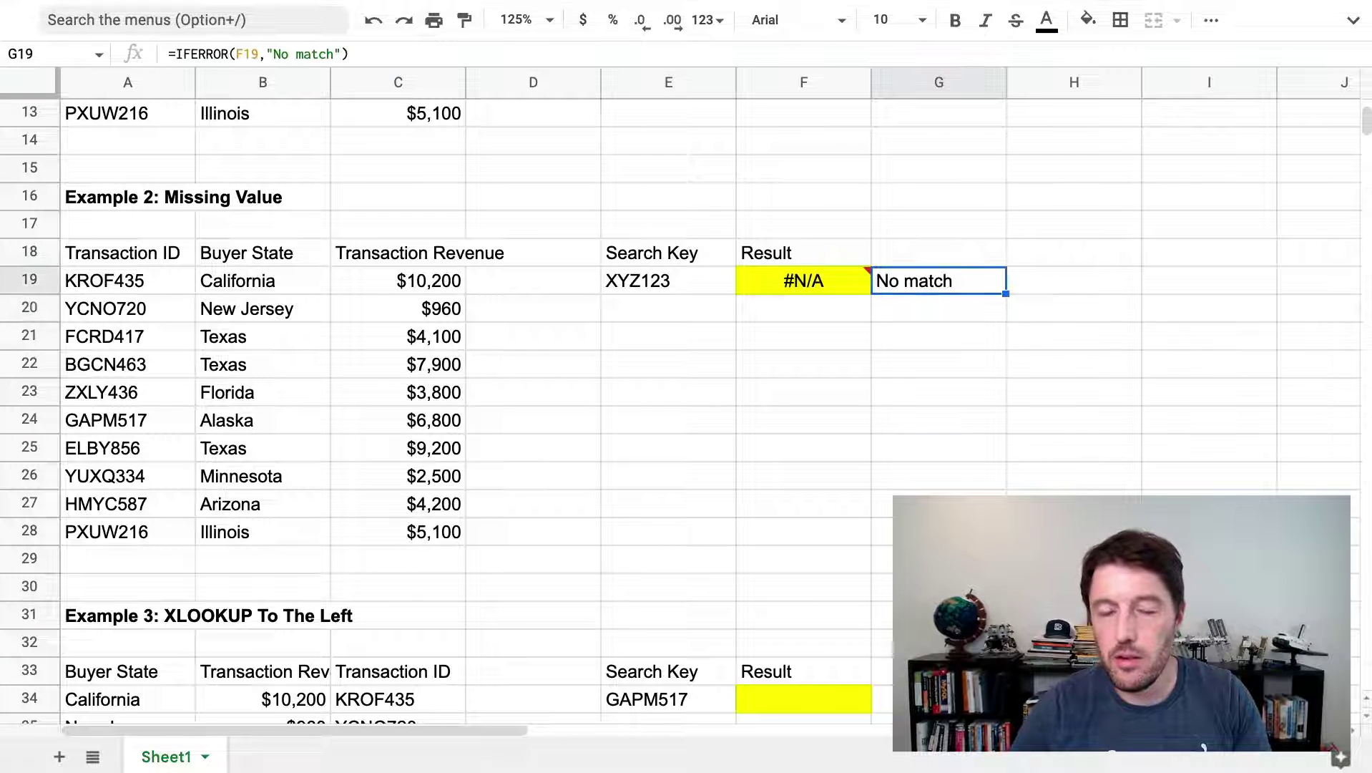
double_click(931, 286)
double_click(980, 280)
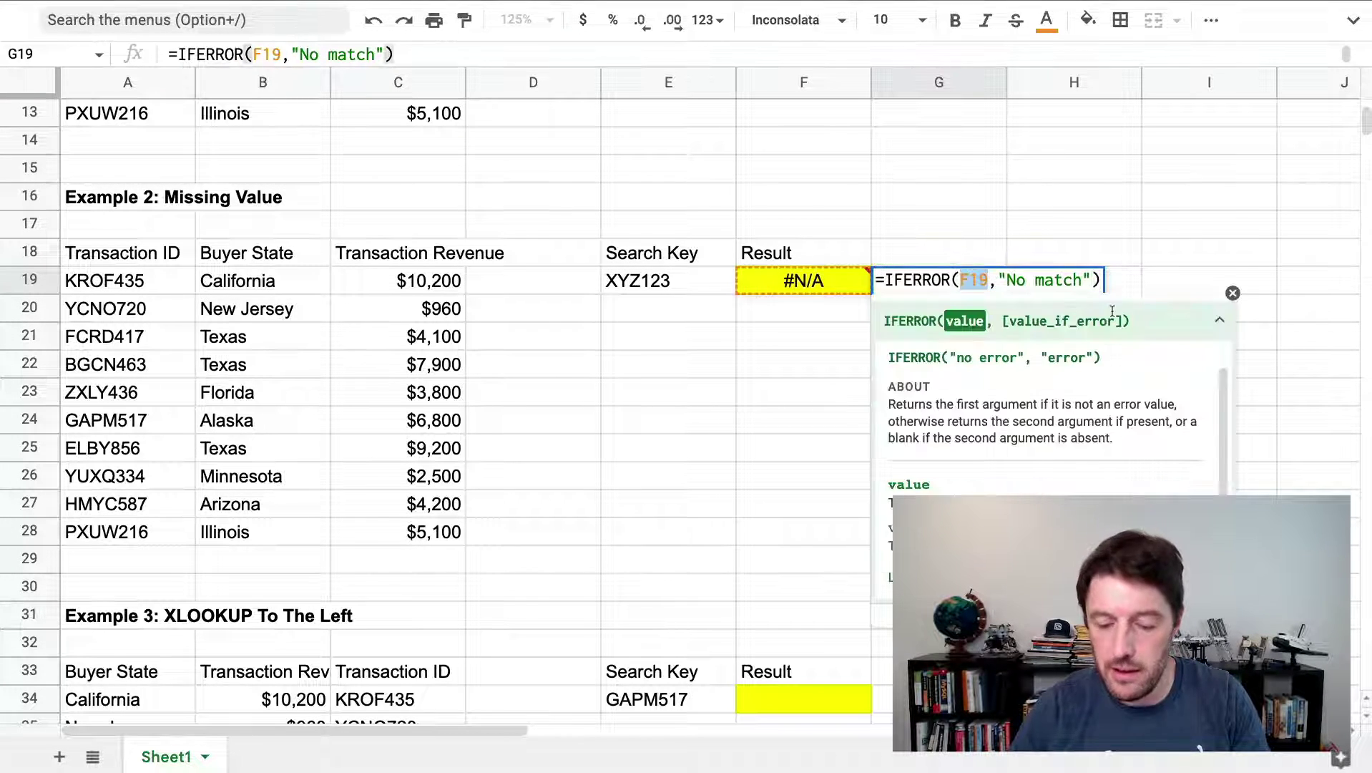
text(vlookup)
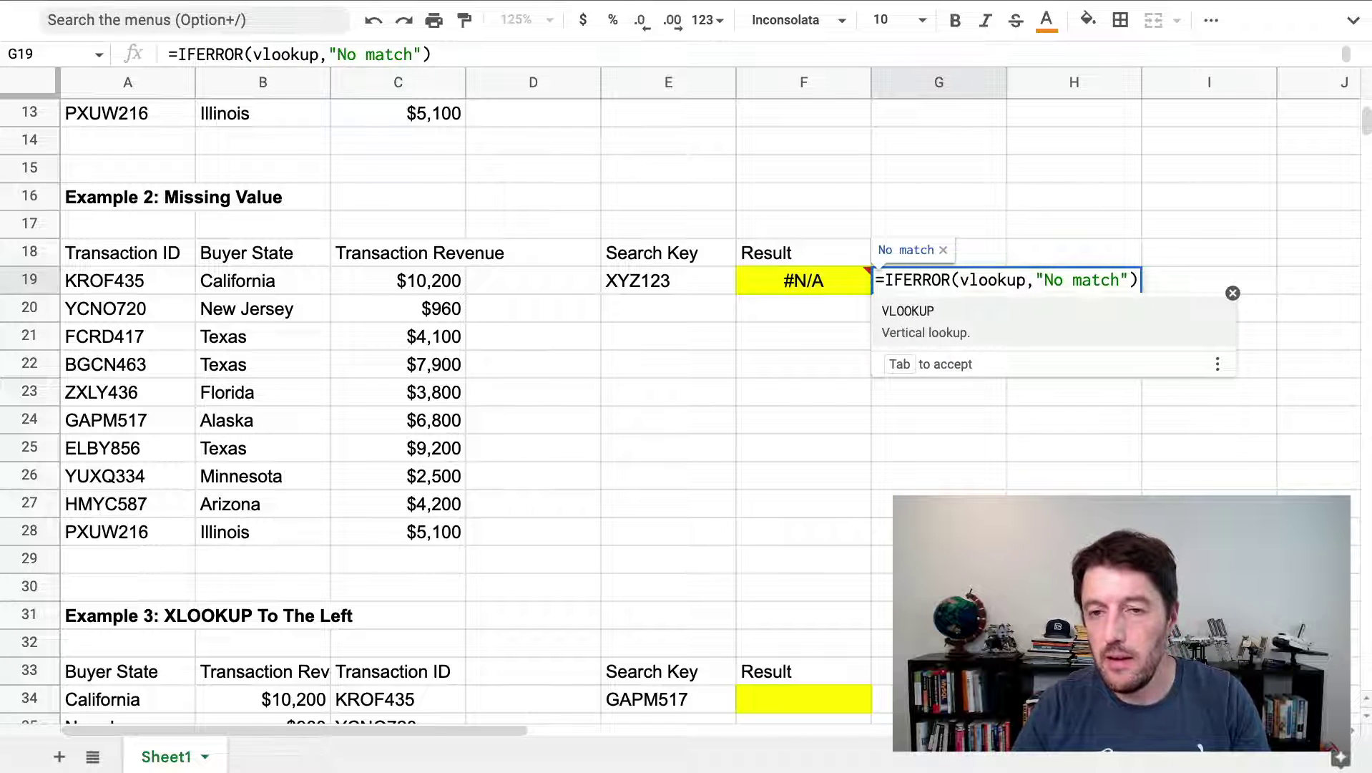
key(Escape)
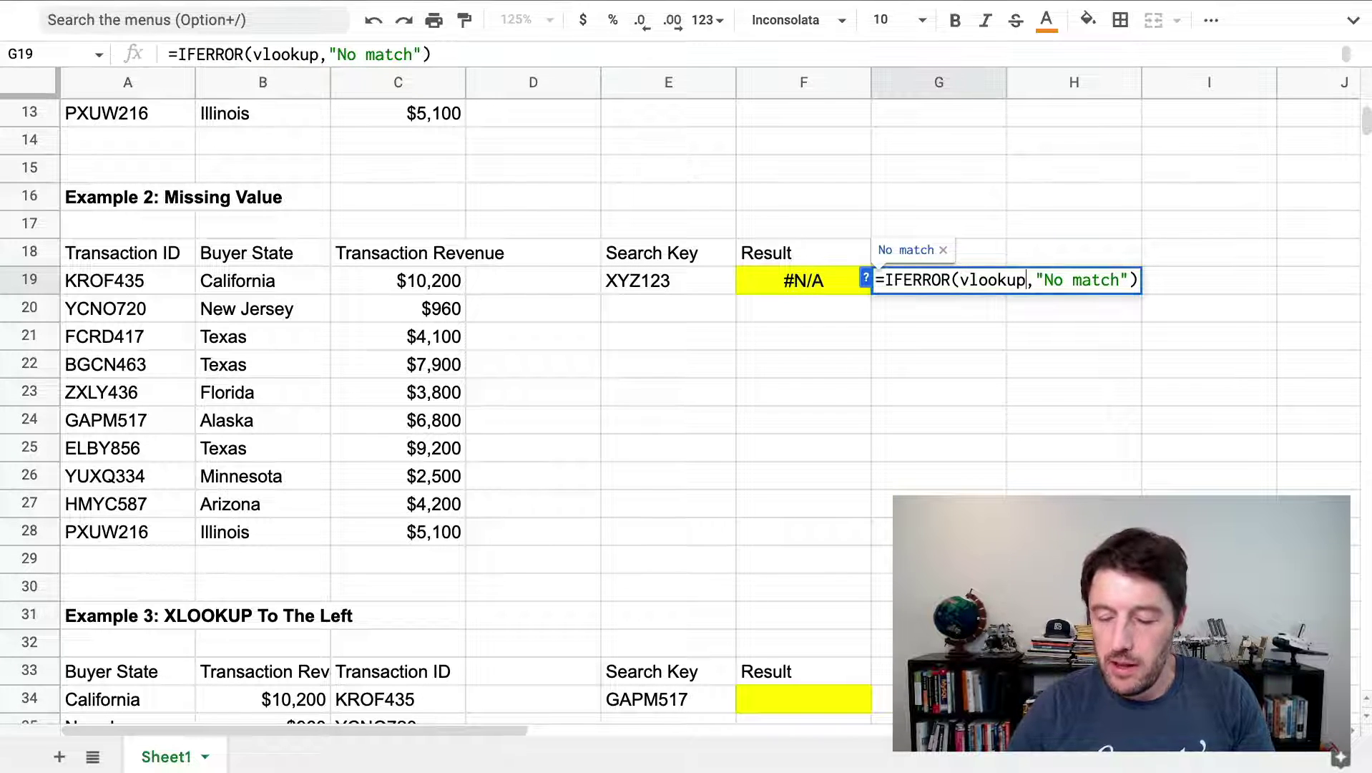
key(Escape)
key(Delete)
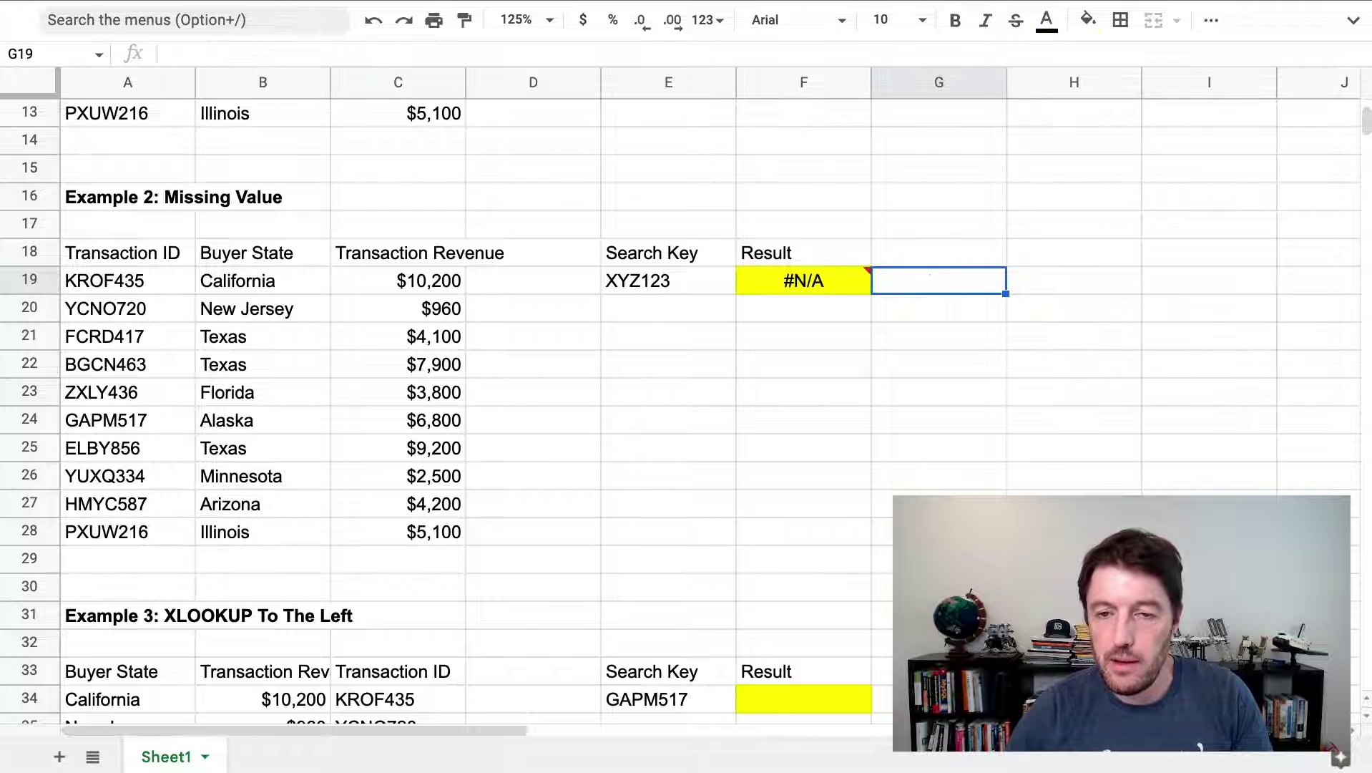
click(739, 277)
Add "Search value not found" as F19's fourth XLOOKUP argument
double_click(769, 282)
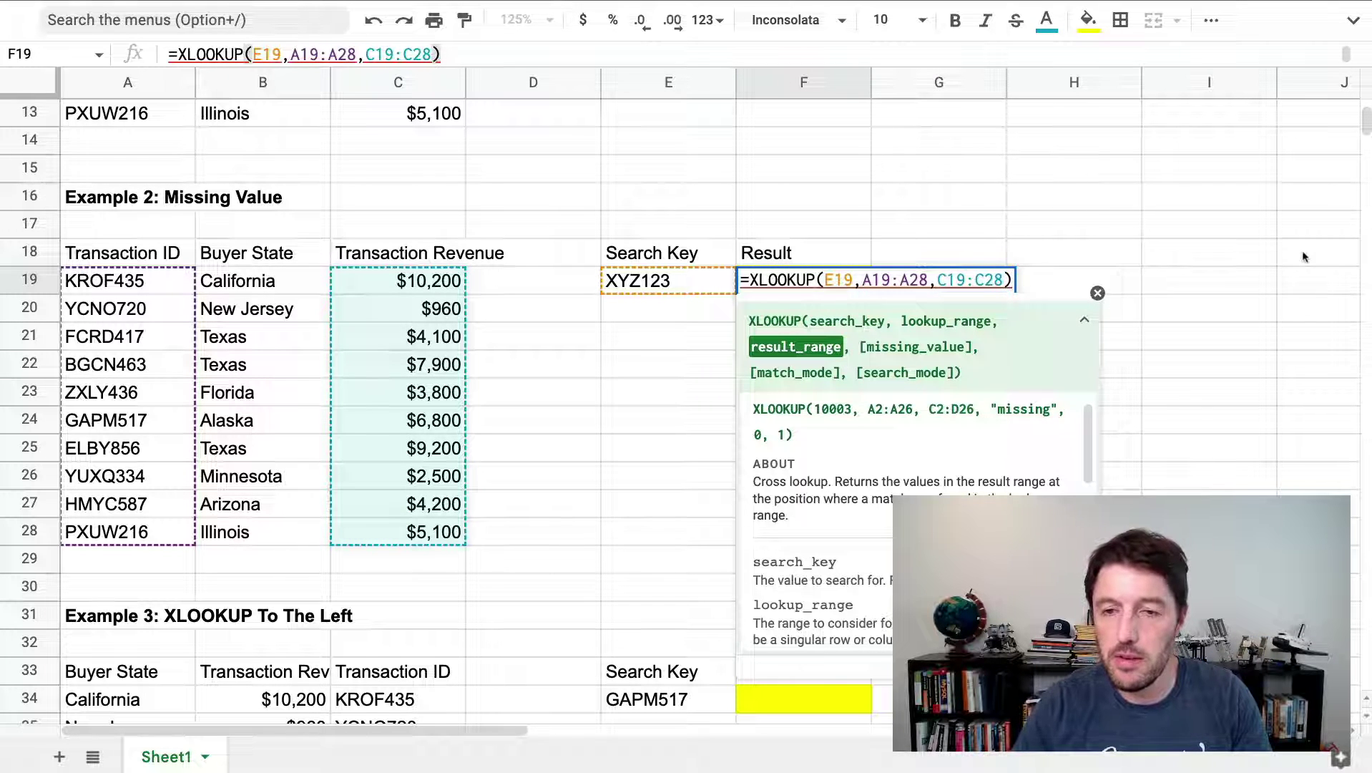
text(,)
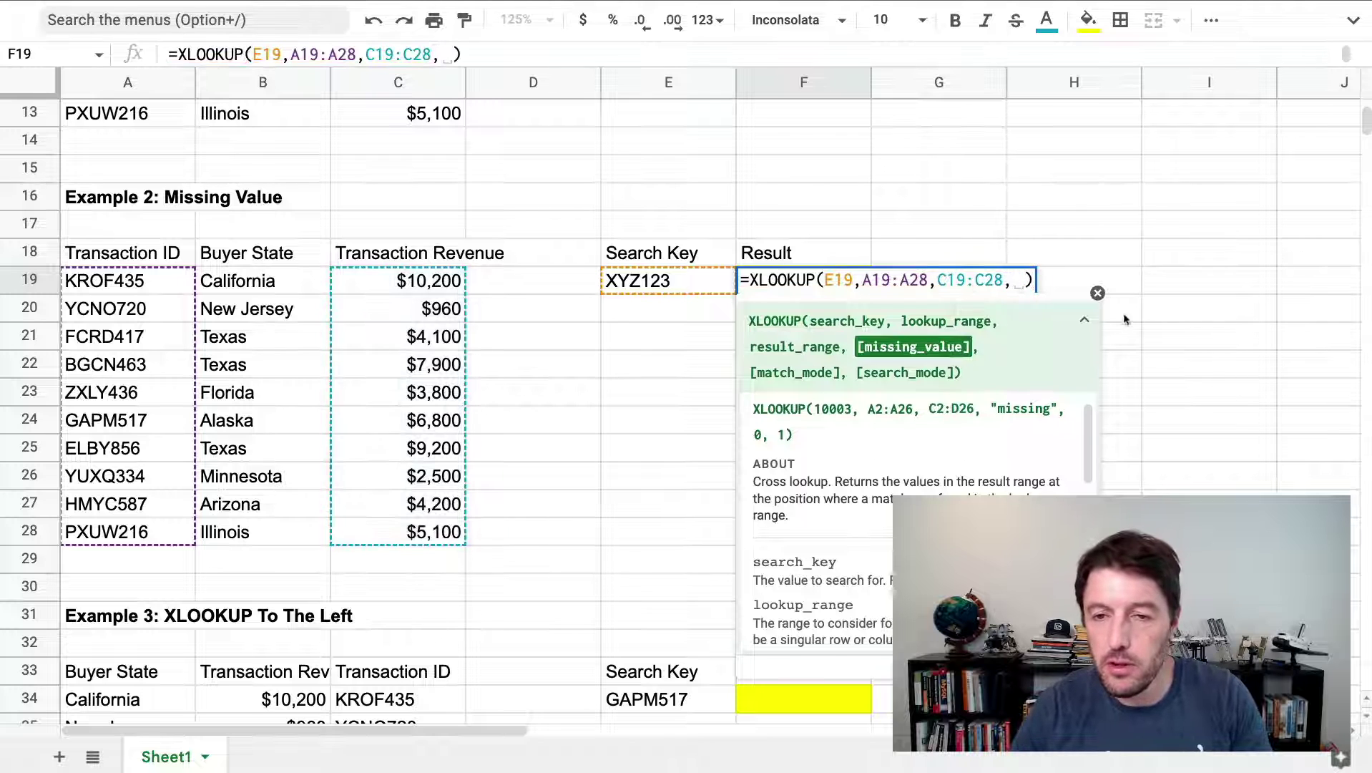
click(858, 350)
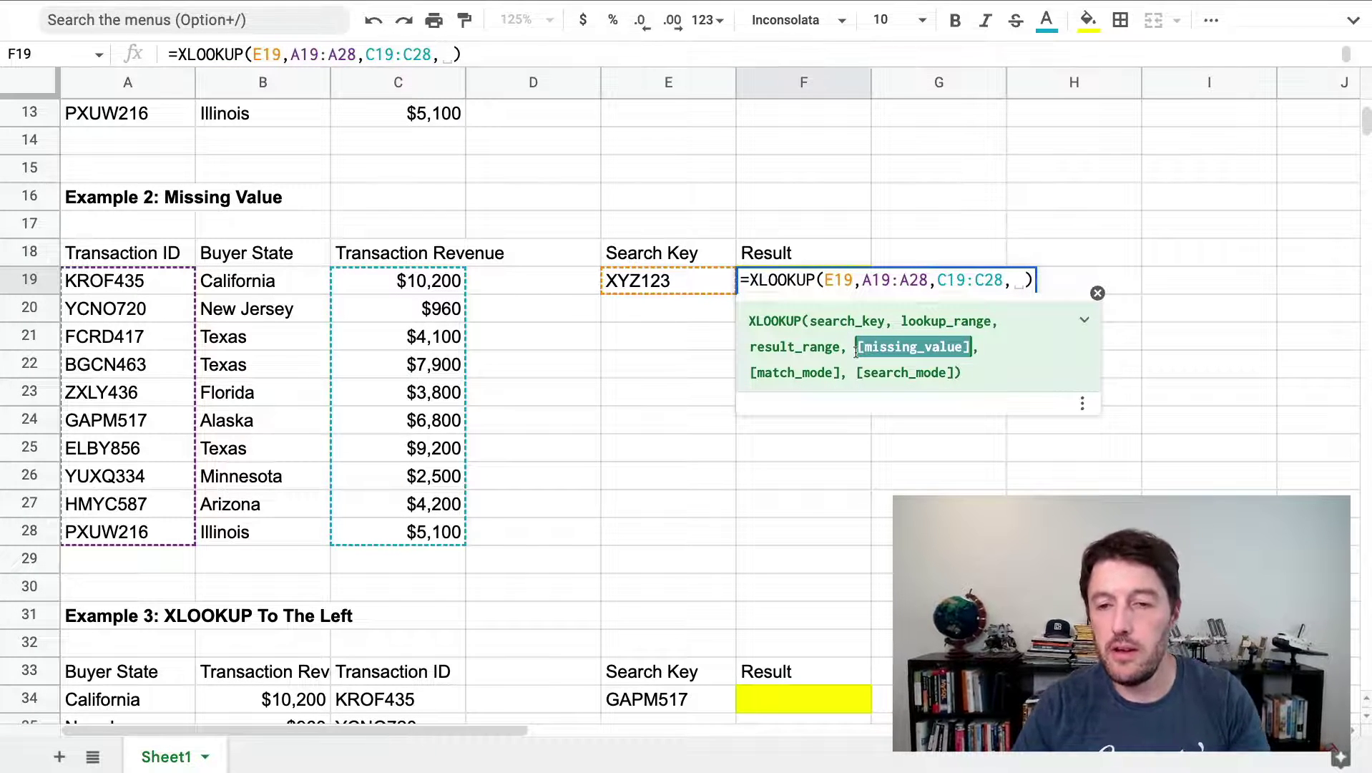
key(BackSpace)
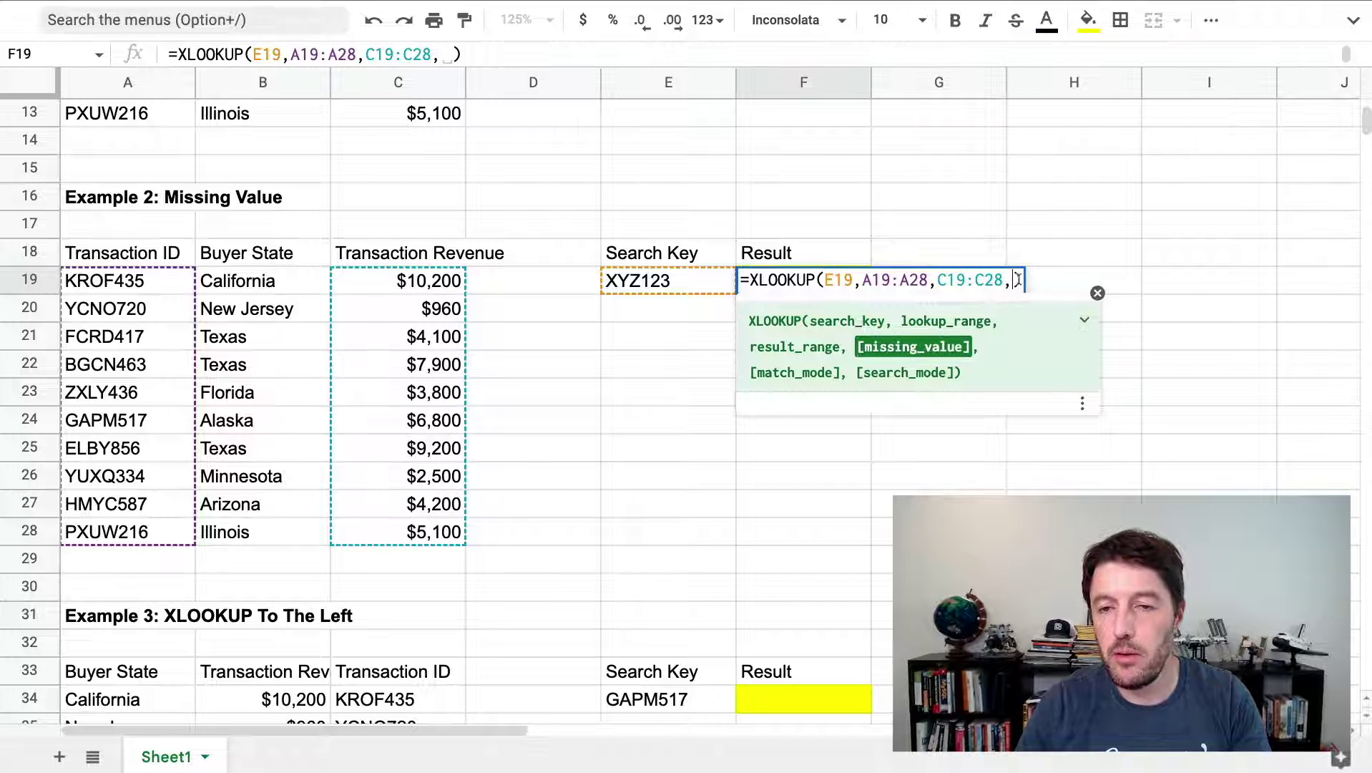
text("Searc)
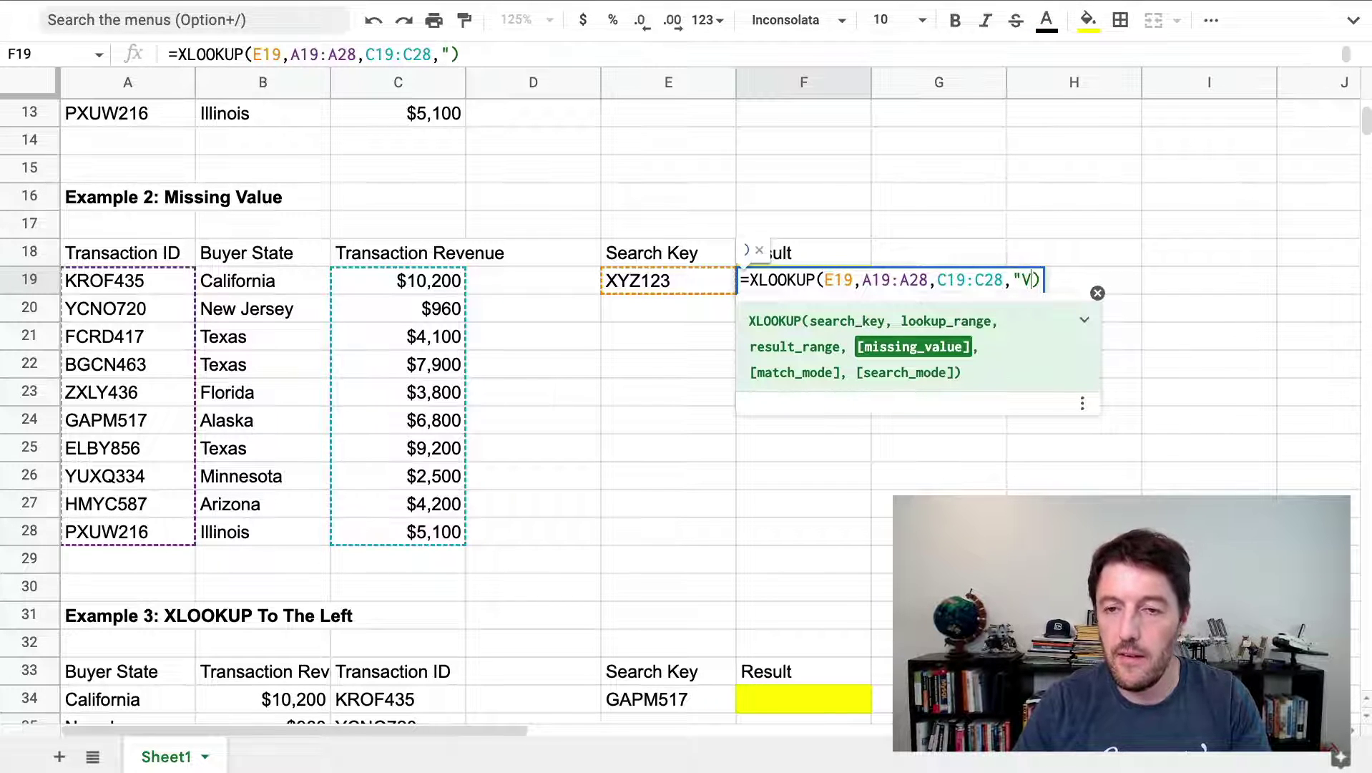
text(h value not fou)
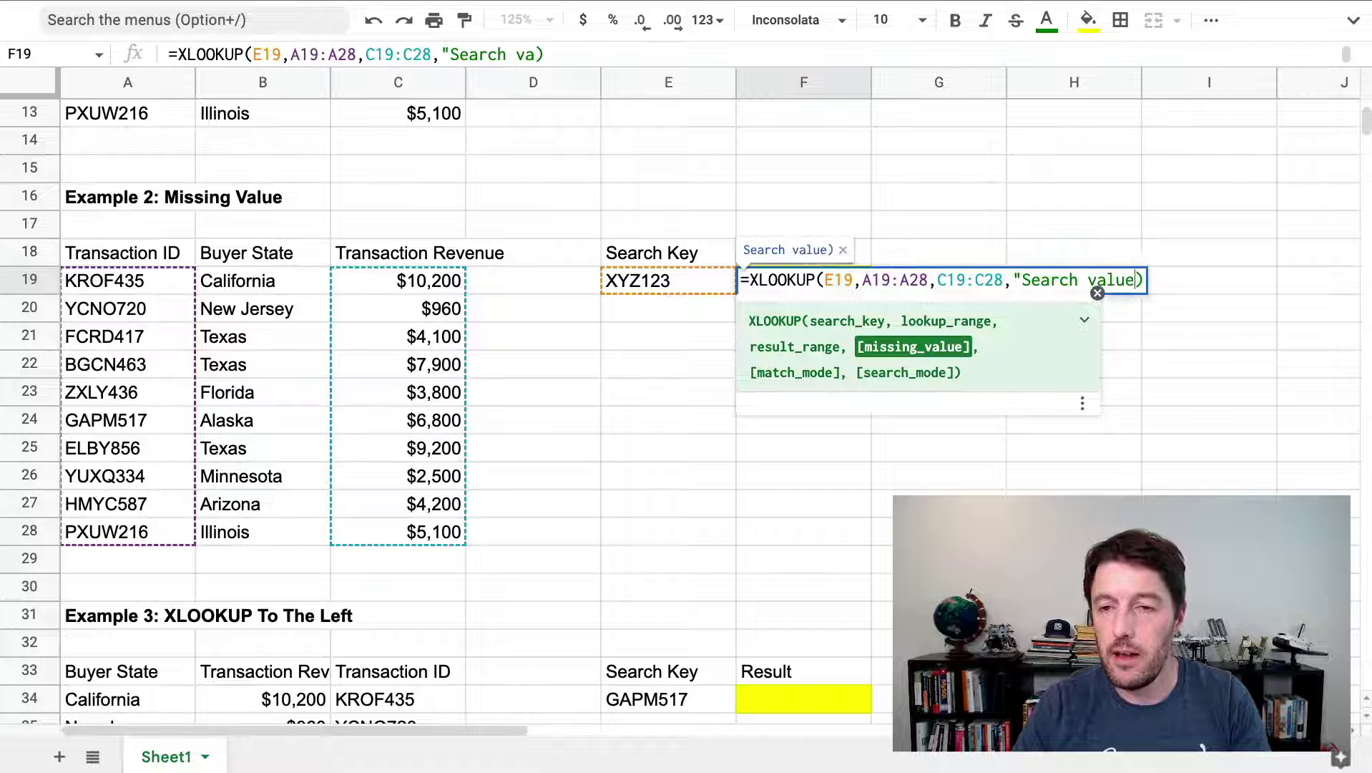
text(nd")
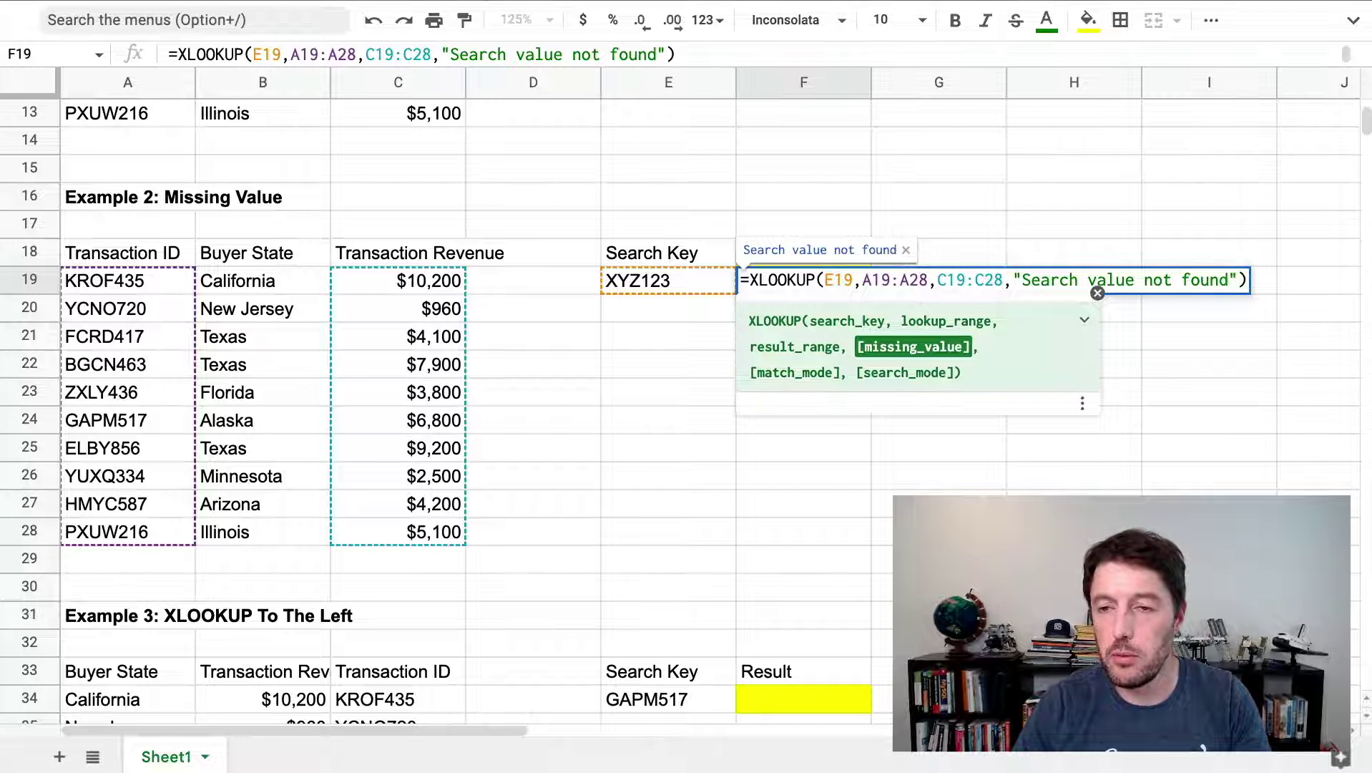
key(Return)
Review F19's updated formula and copy Transaction ID YCNO720 from A20
click(774, 280)
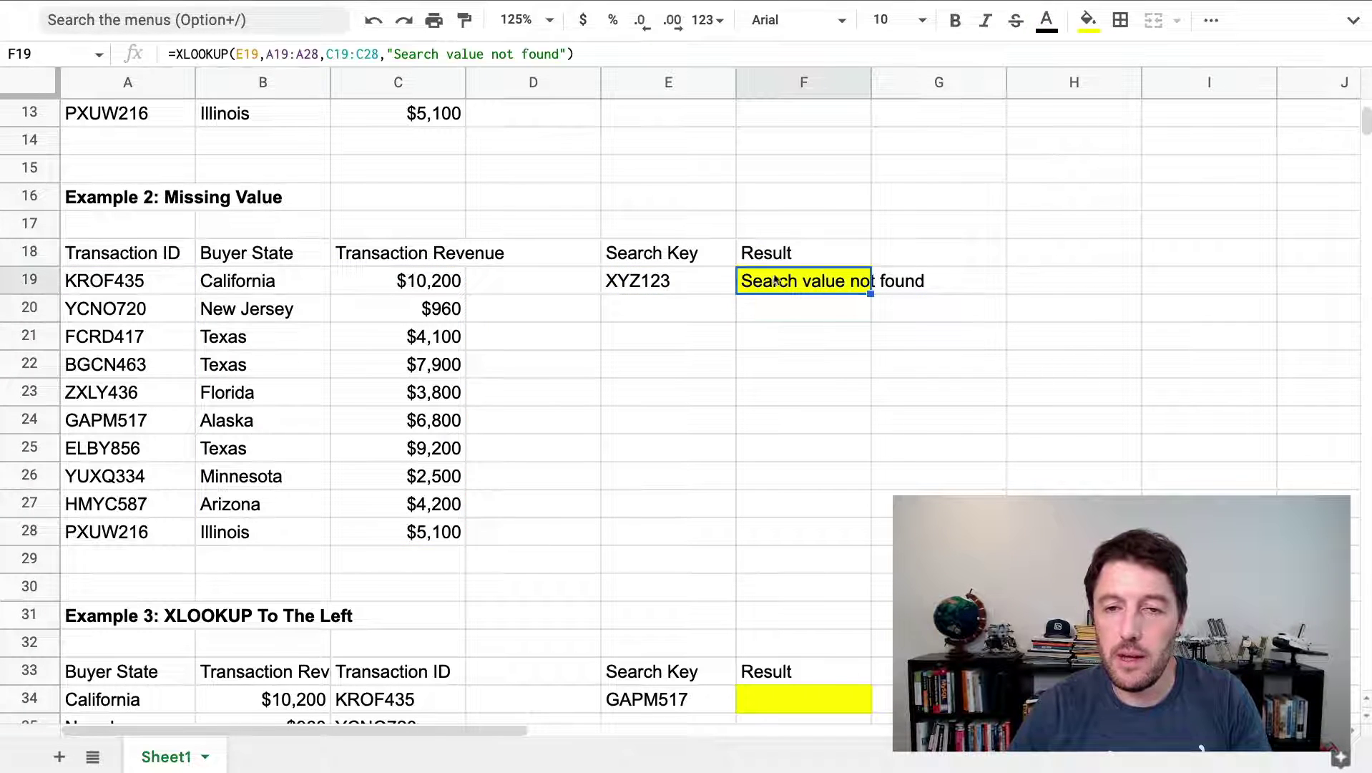
click(101, 312)
key(ctrl+c)
Paste YCNO720 into E20 and lock F19's ranges as $A$19:$A$28 and $C$19:$C$28
click(631, 307)
key(ctrl+v)
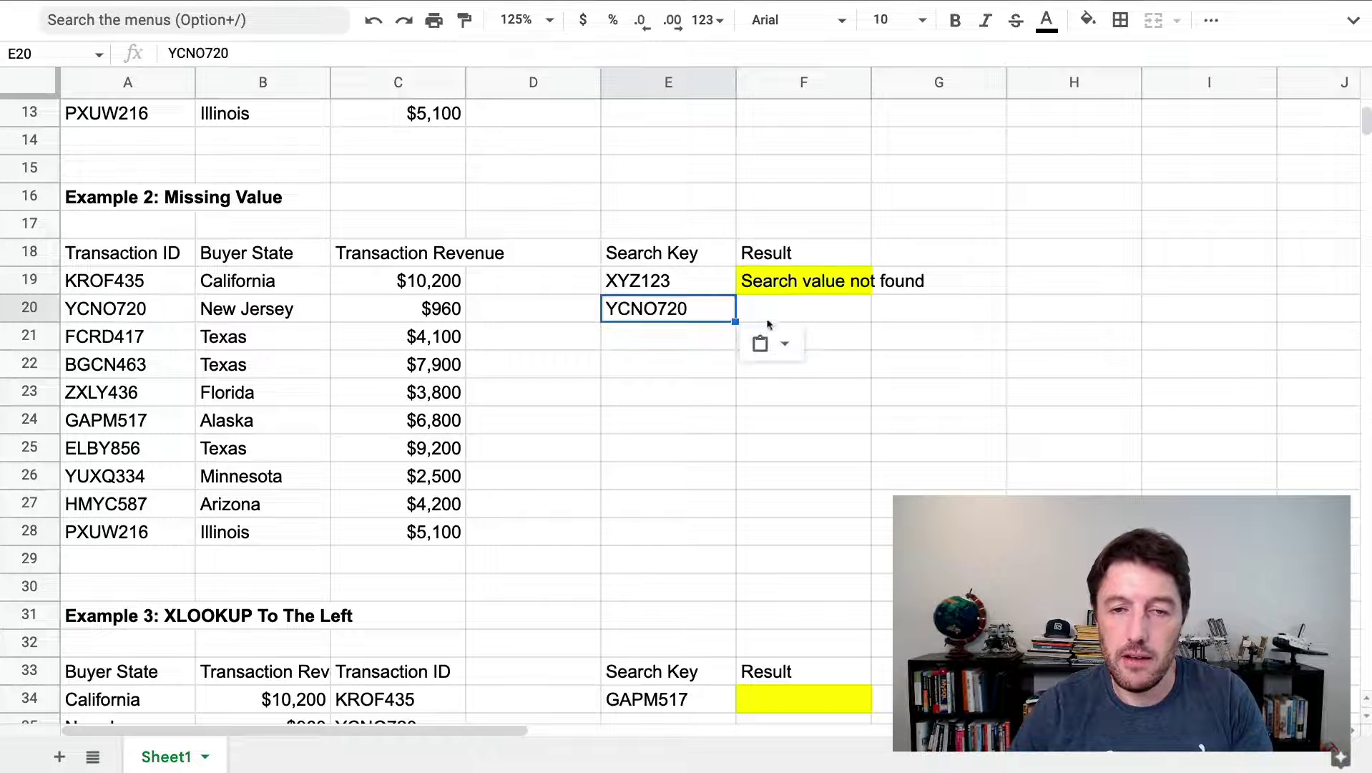
click(787, 286)
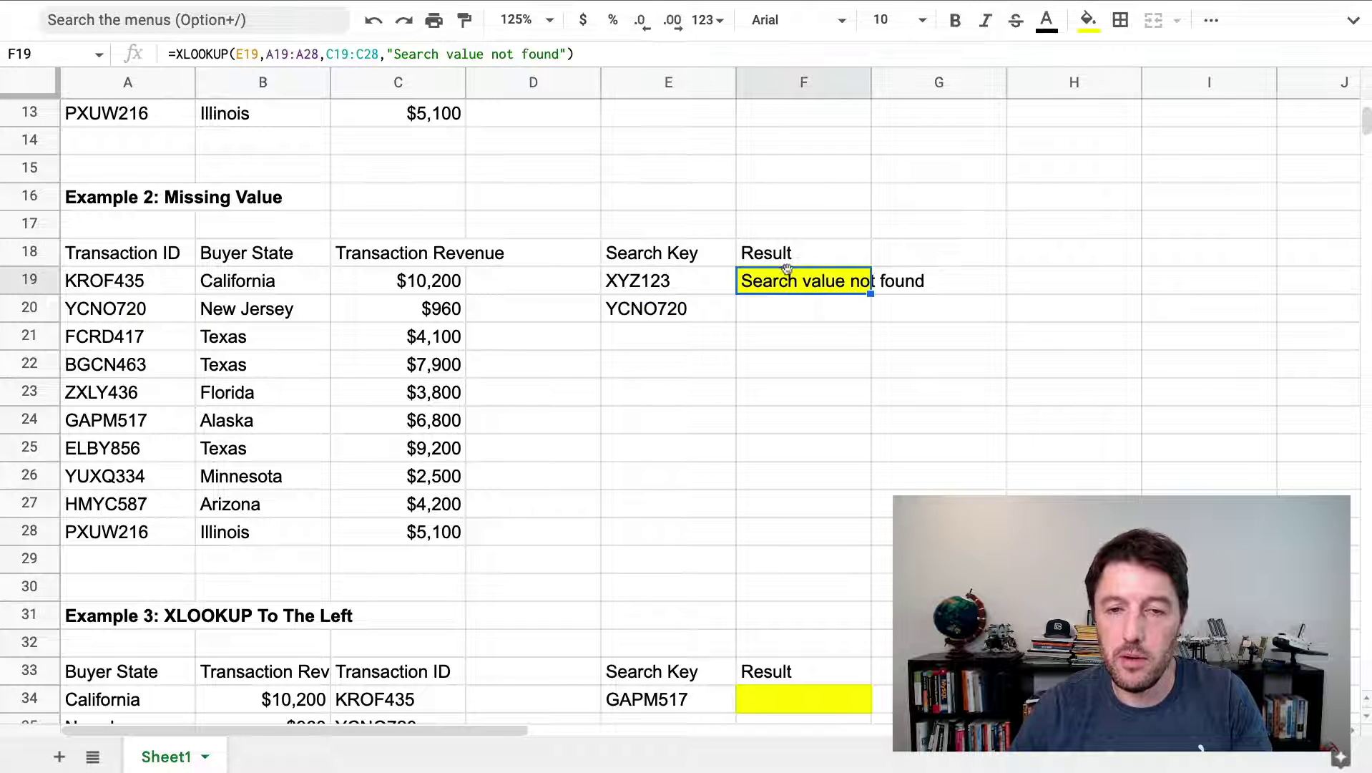
double_click(788, 279)
click(867, 280)
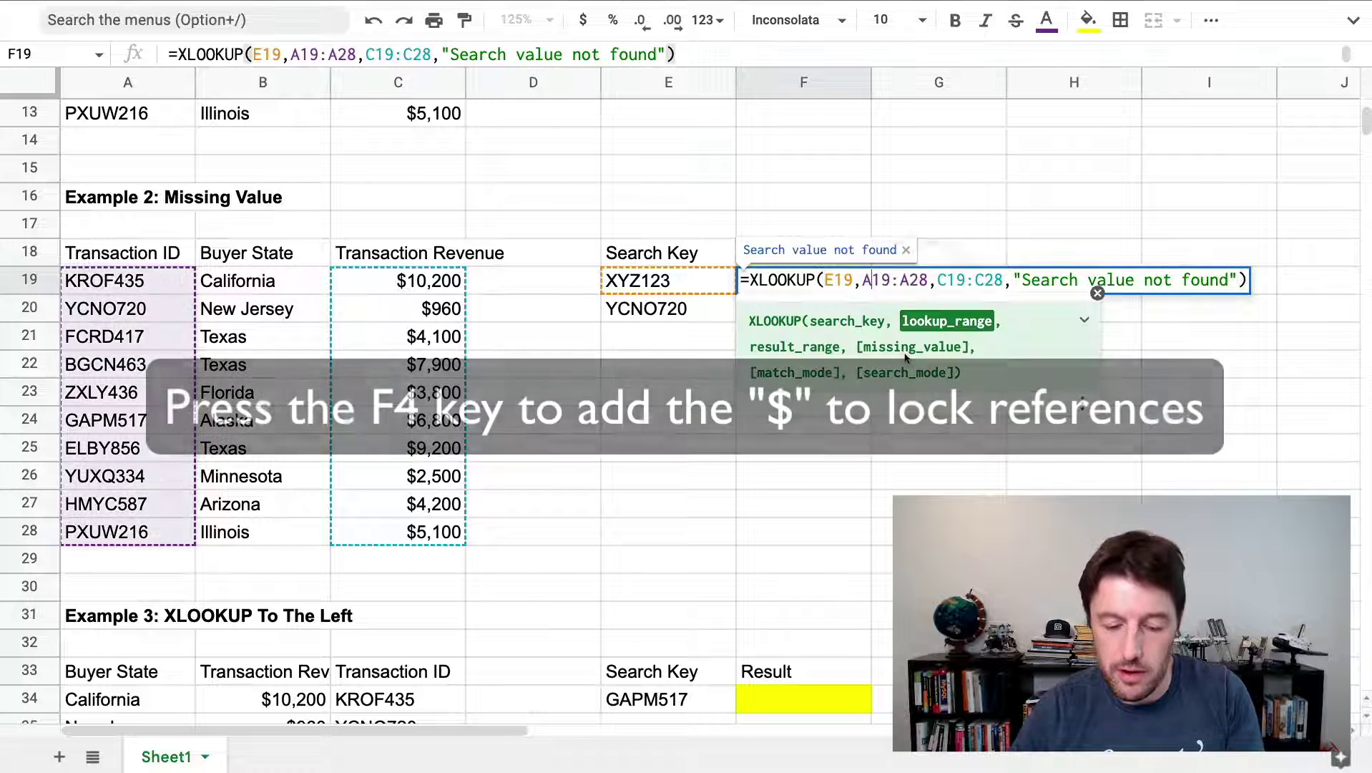
key(F4)
click(981, 280)
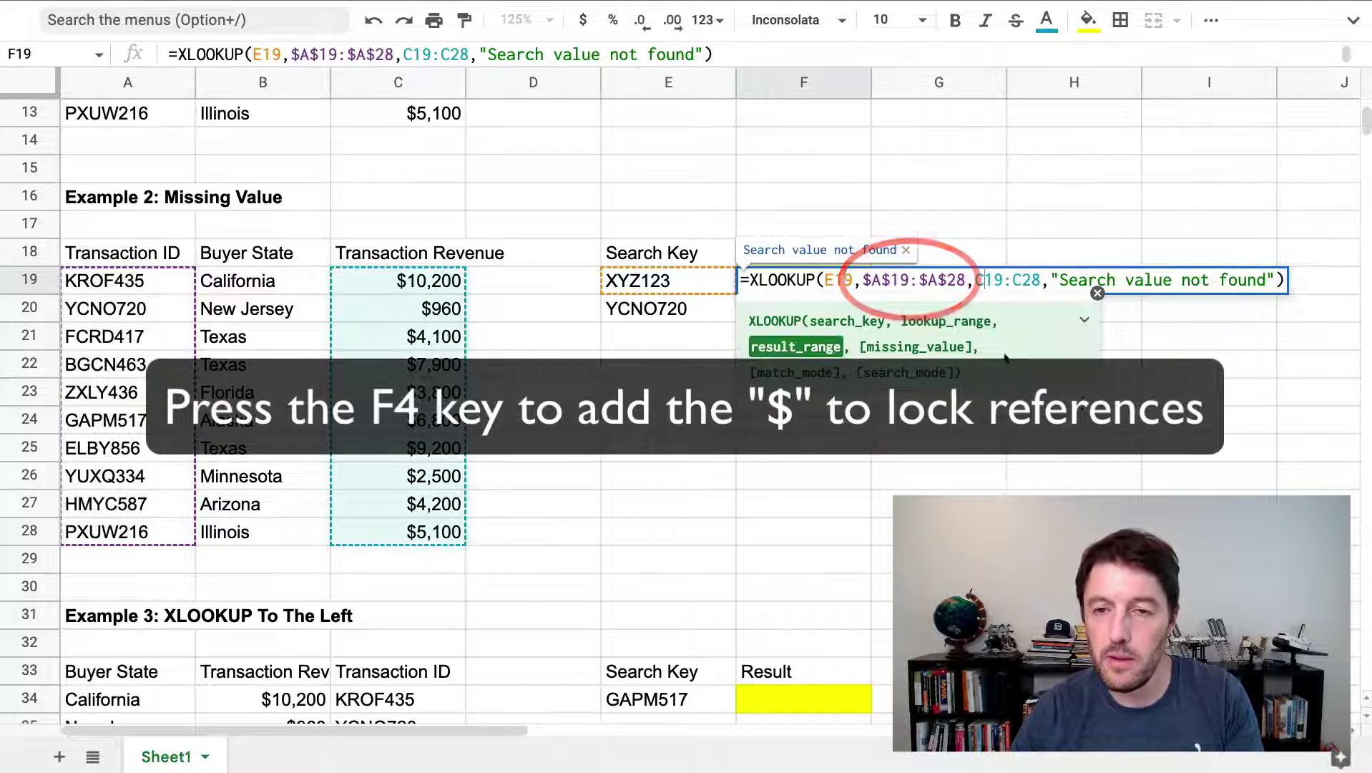
key(F4)
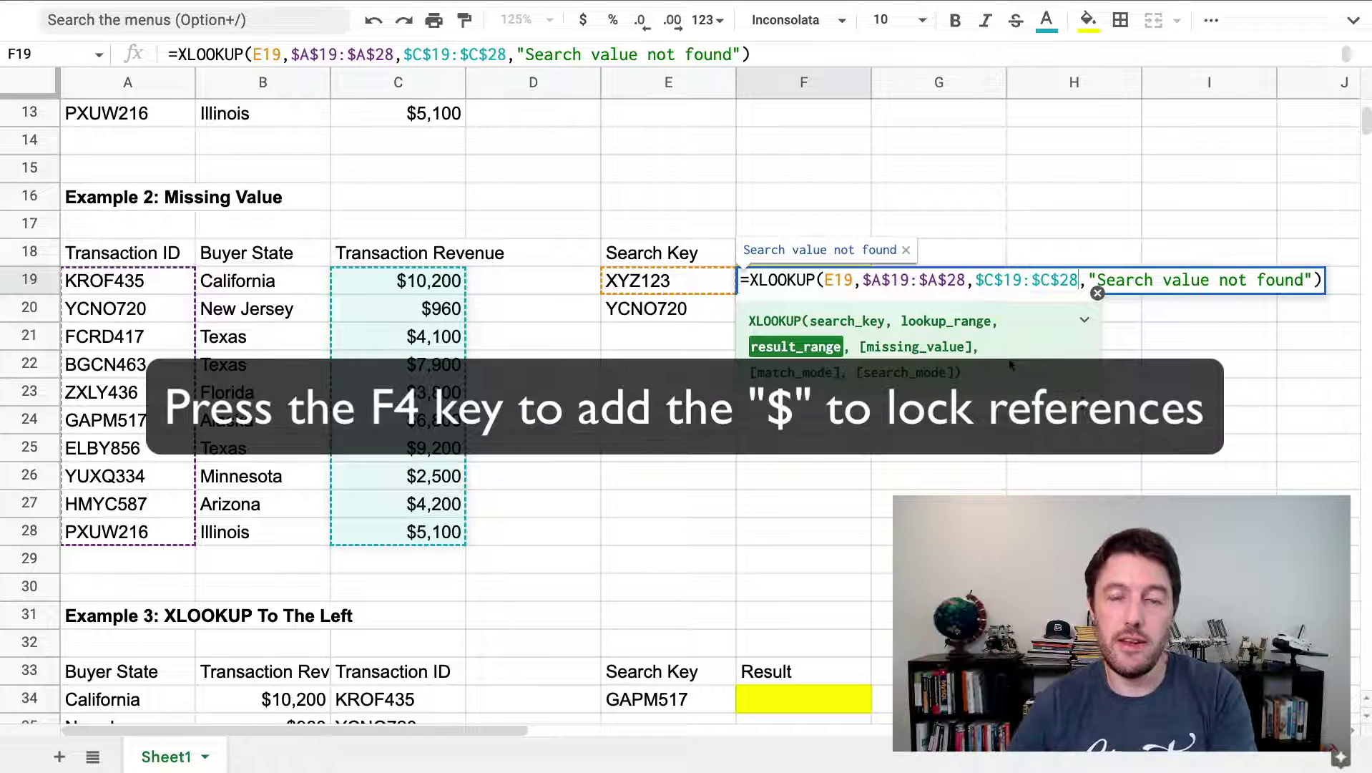
key(Return)
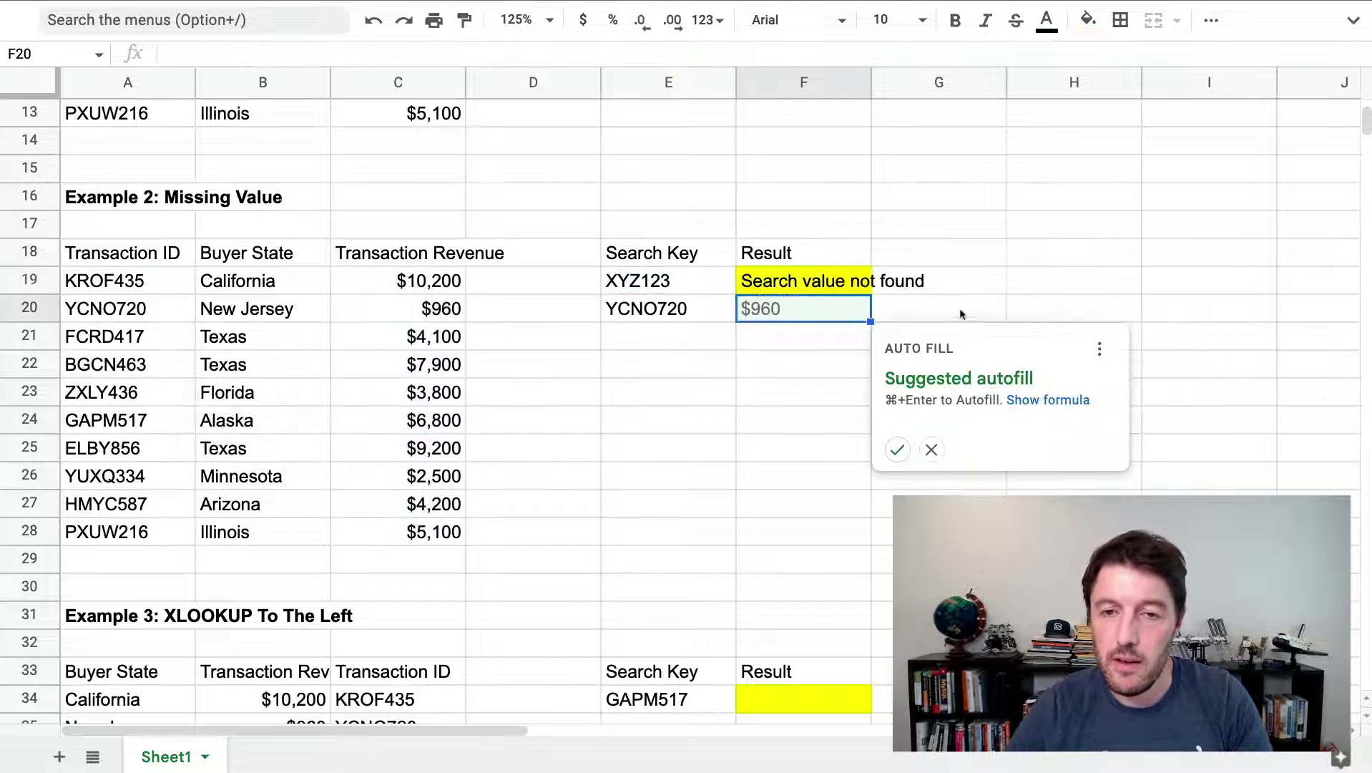
Autofill the formula into F20, returning $960, and highlight F19's missing-value text
click(896, 449)
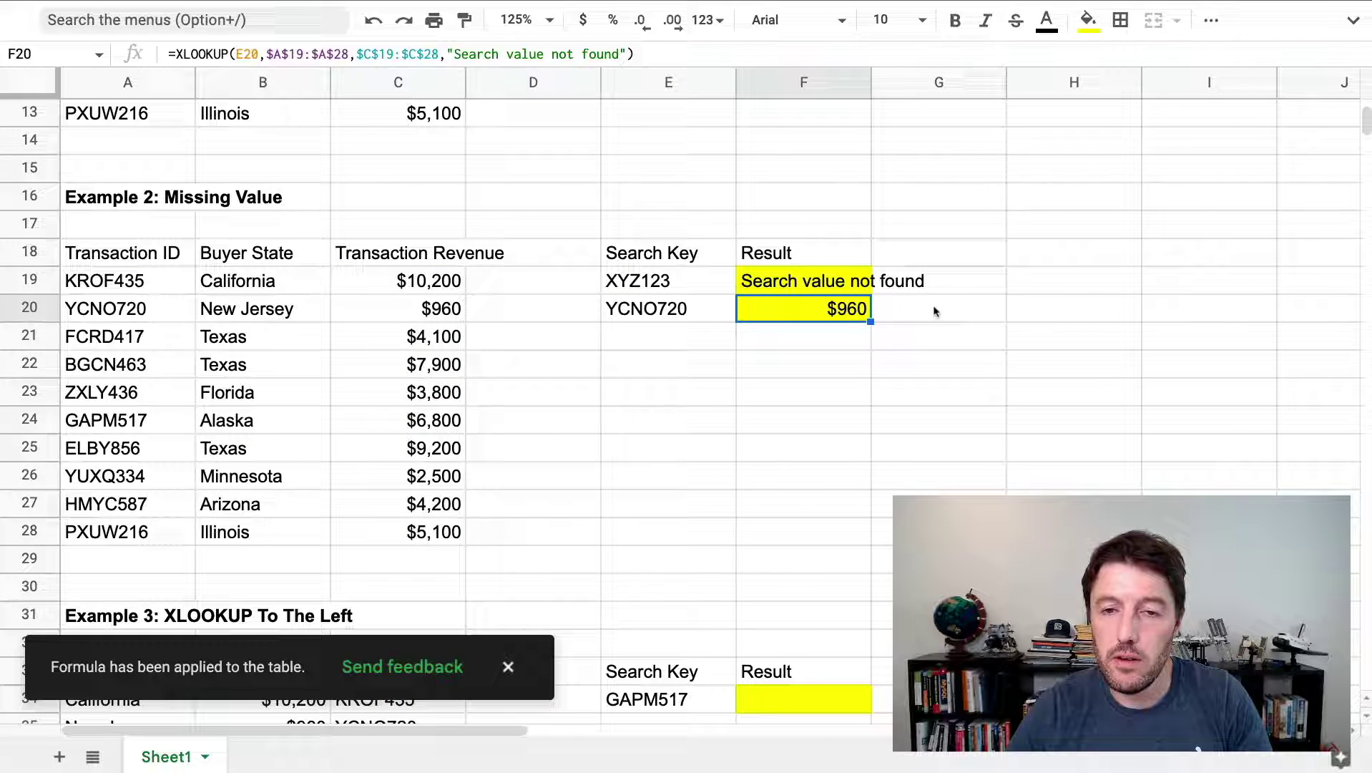
double_click(852, 314)
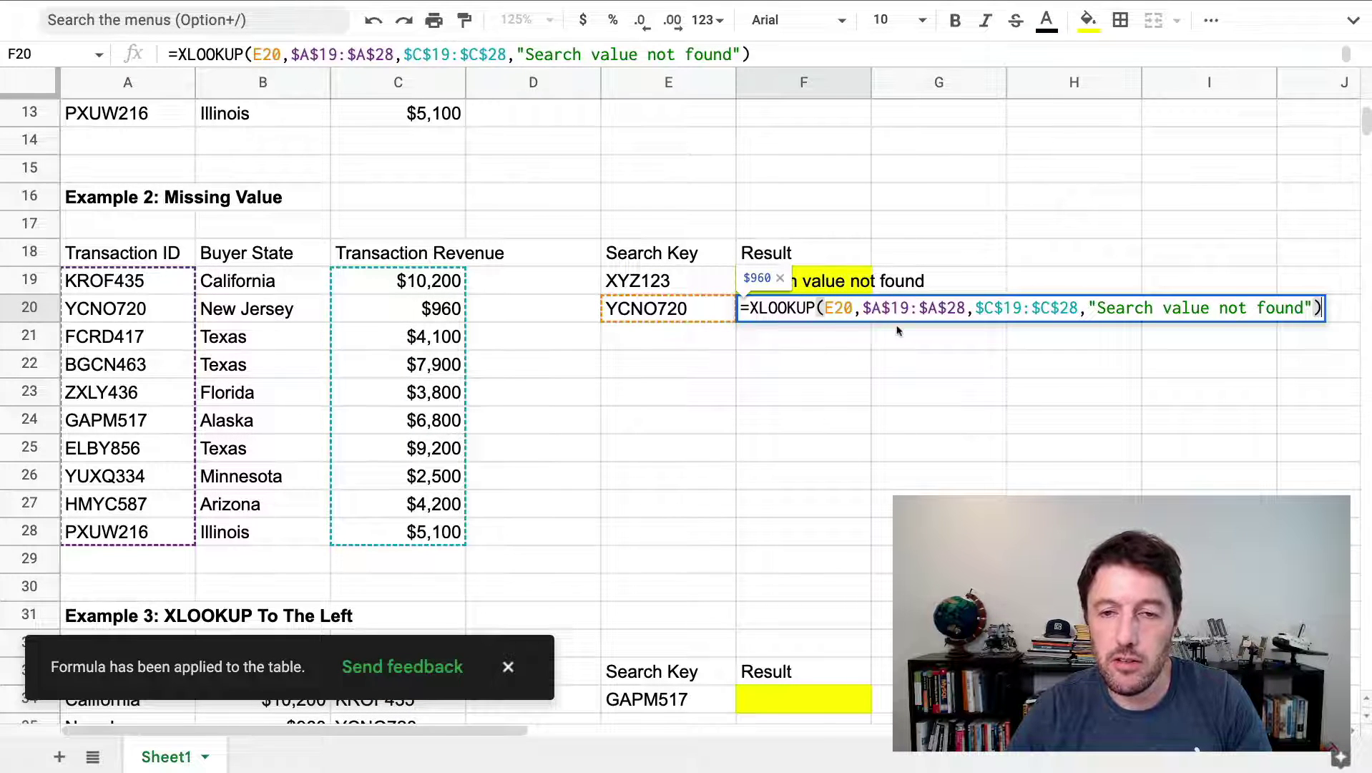
key(Escape)
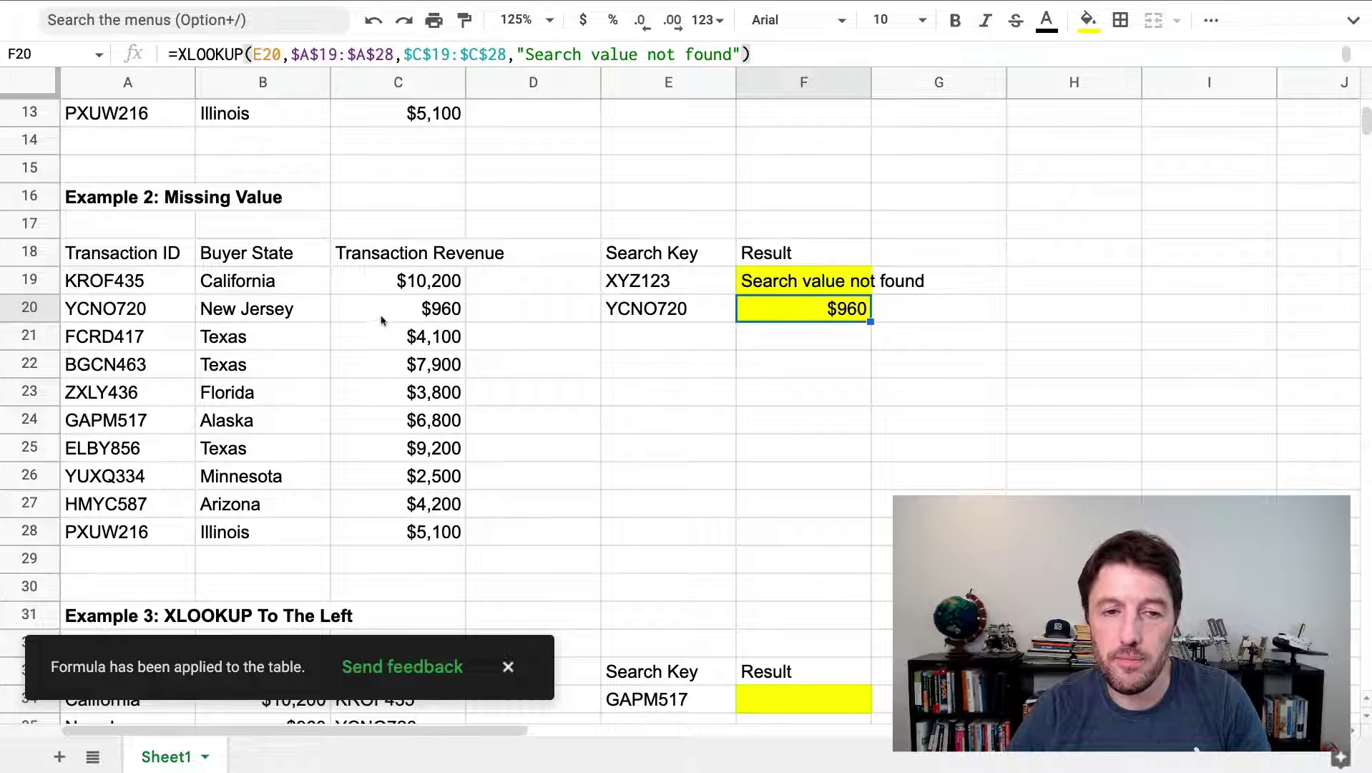
drag(422, 315, 129, 316)
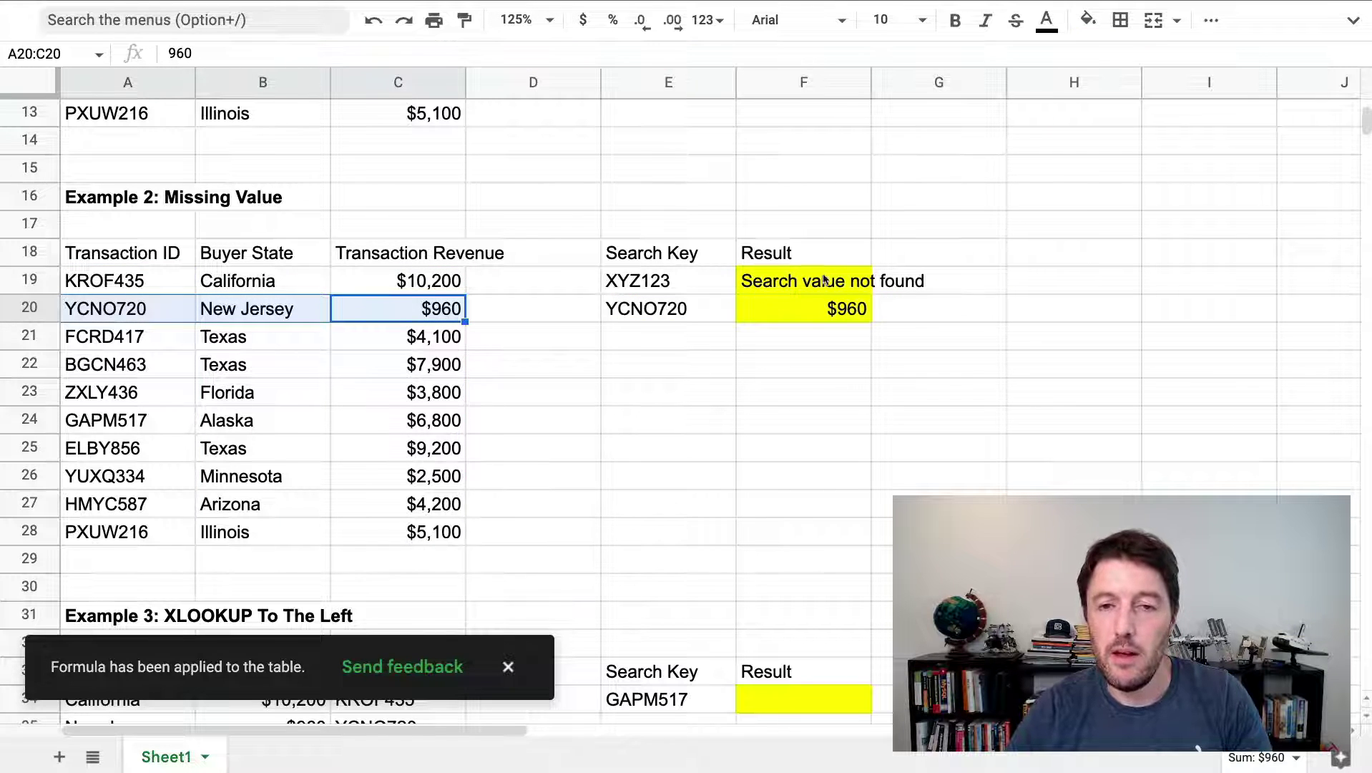
click(787, 281)
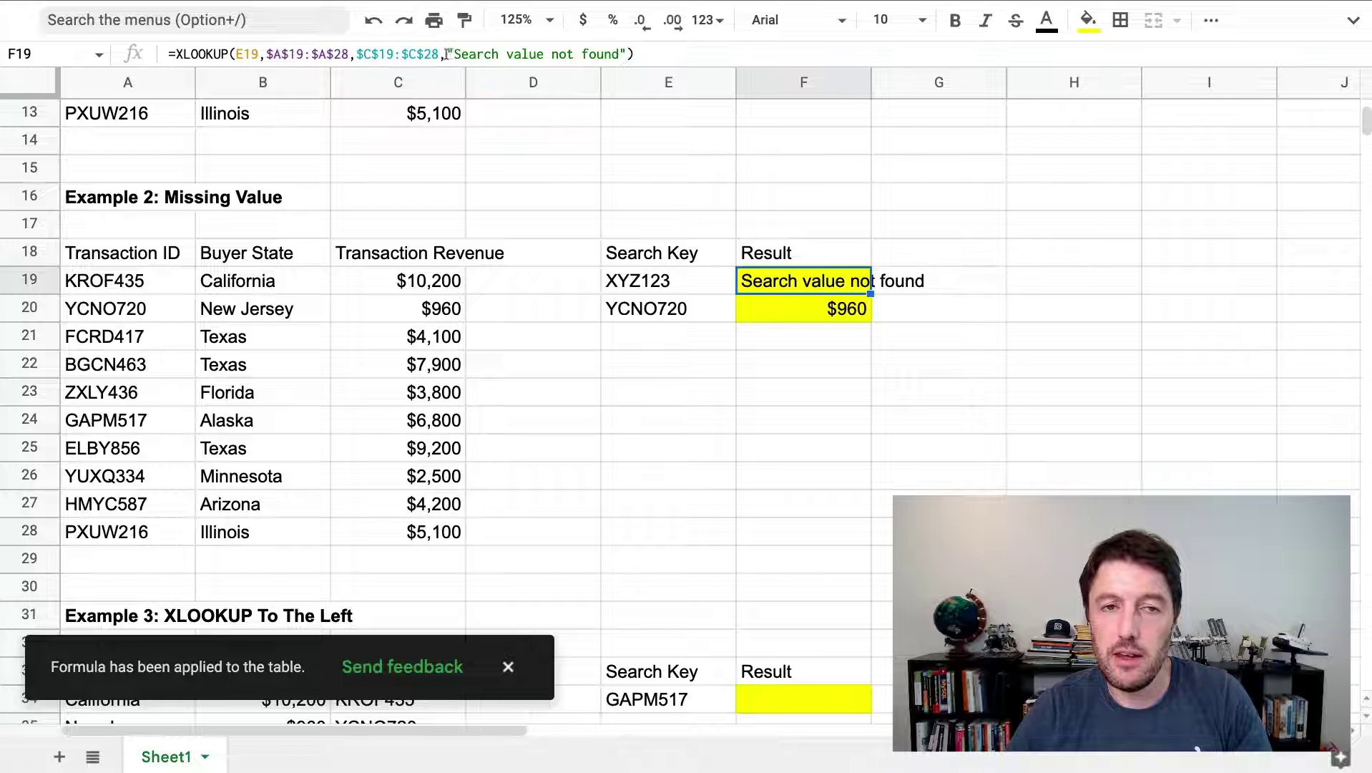
drag(445, 55, 627, 55)
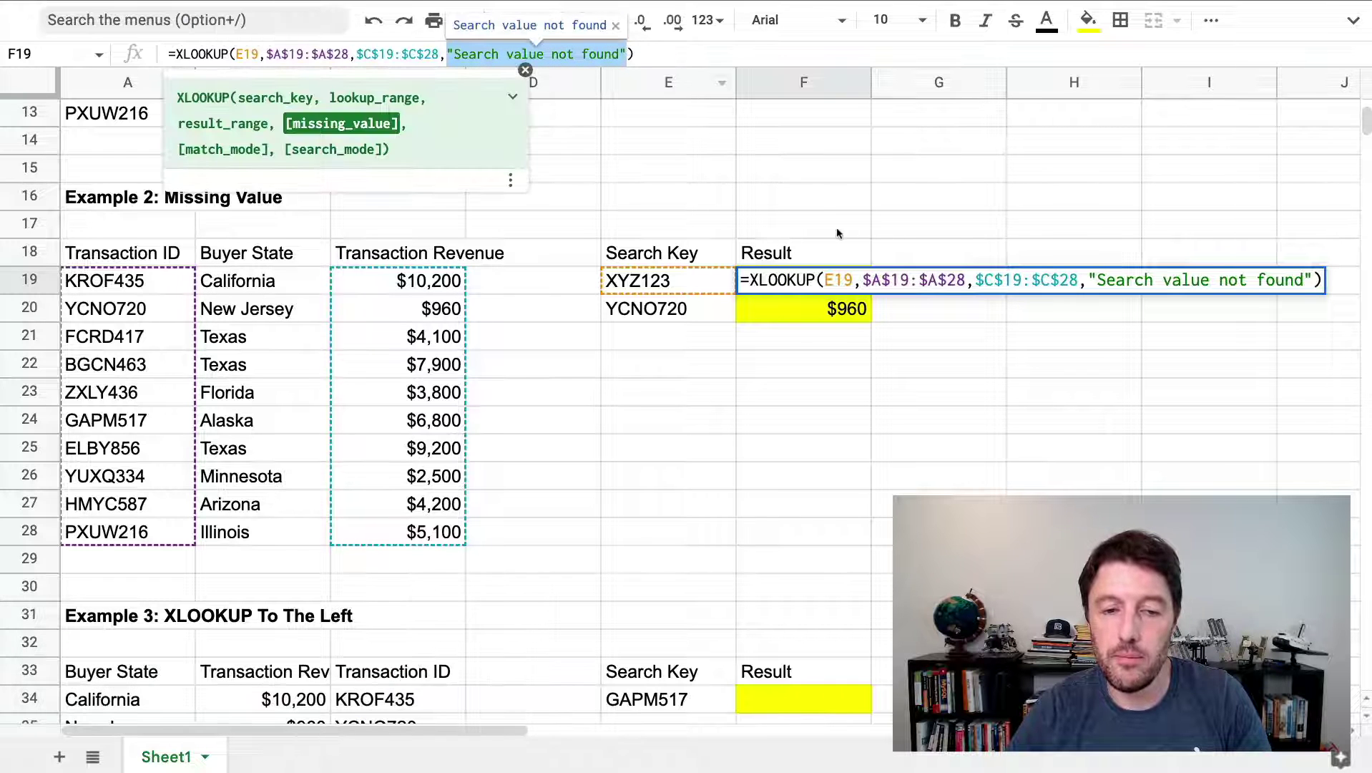
key(Escape)
Start an XLOOKUP in Example 3's F34 with search key E34
scroll(929, 401, down, 2)
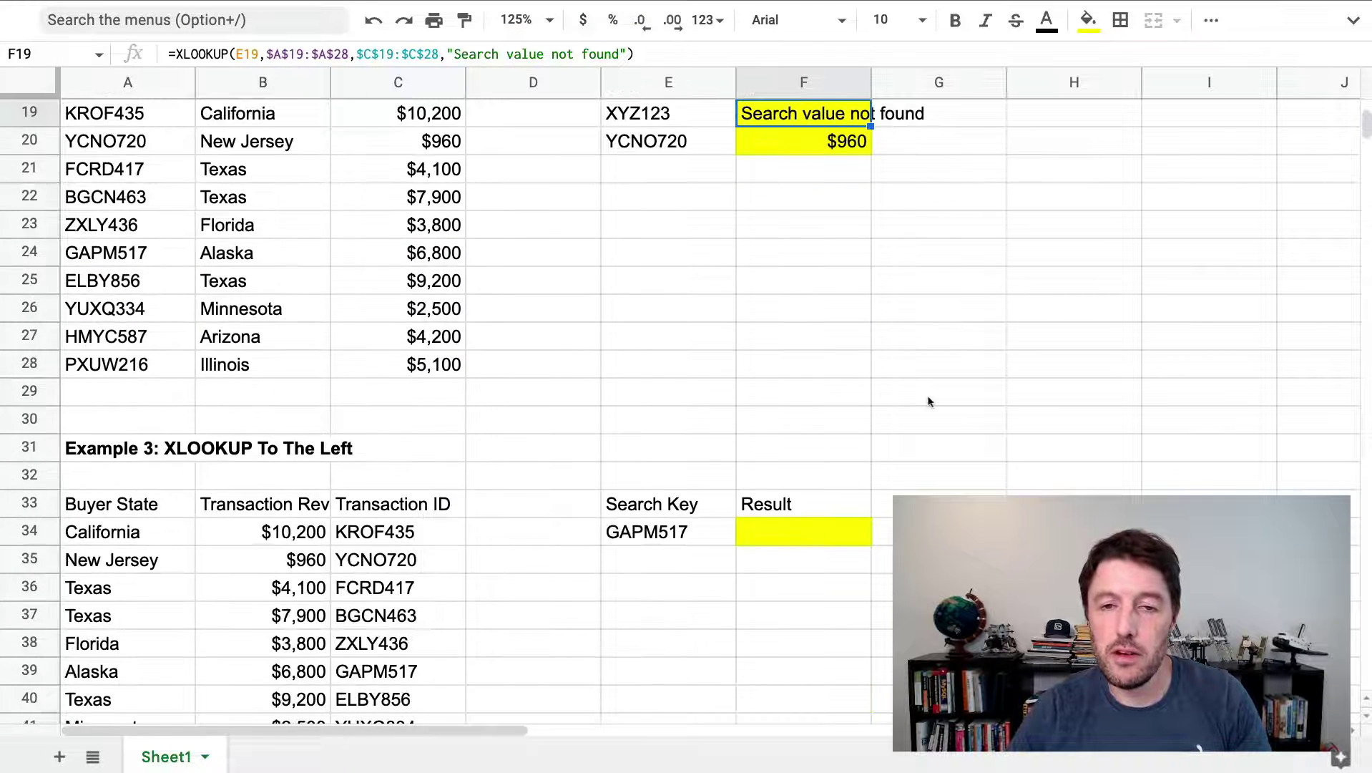
scroll(928, 401, down, 3)
click(808, 256)
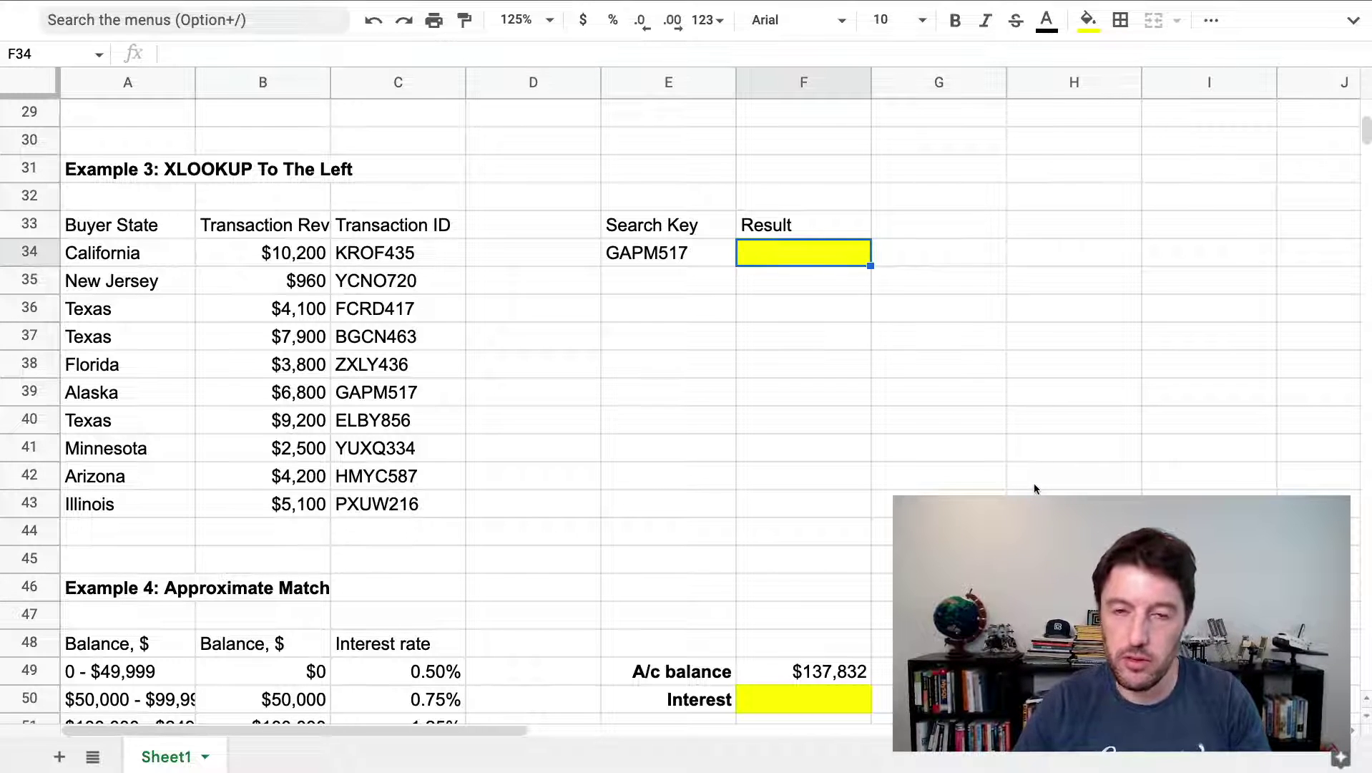
text(=)
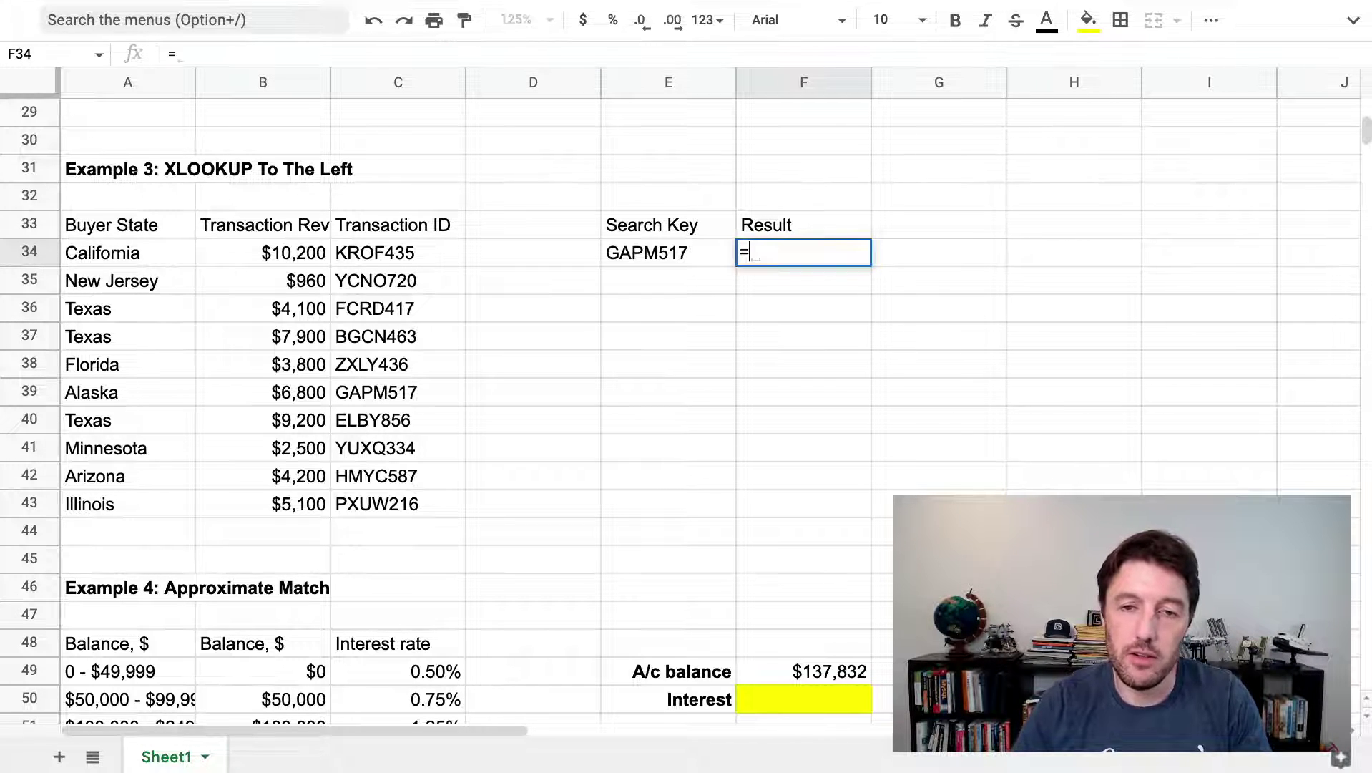
text(xlo)
key(Tab)
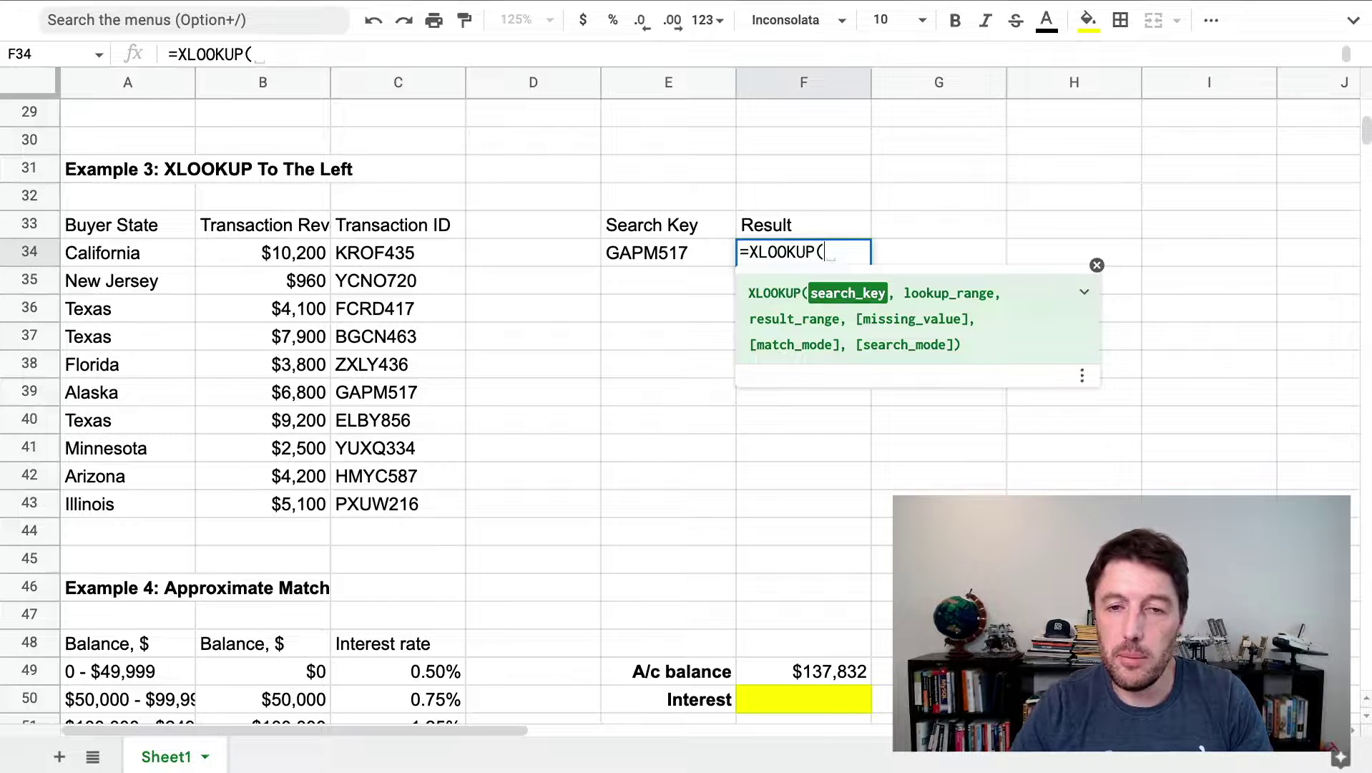
key(Left)
text(,)
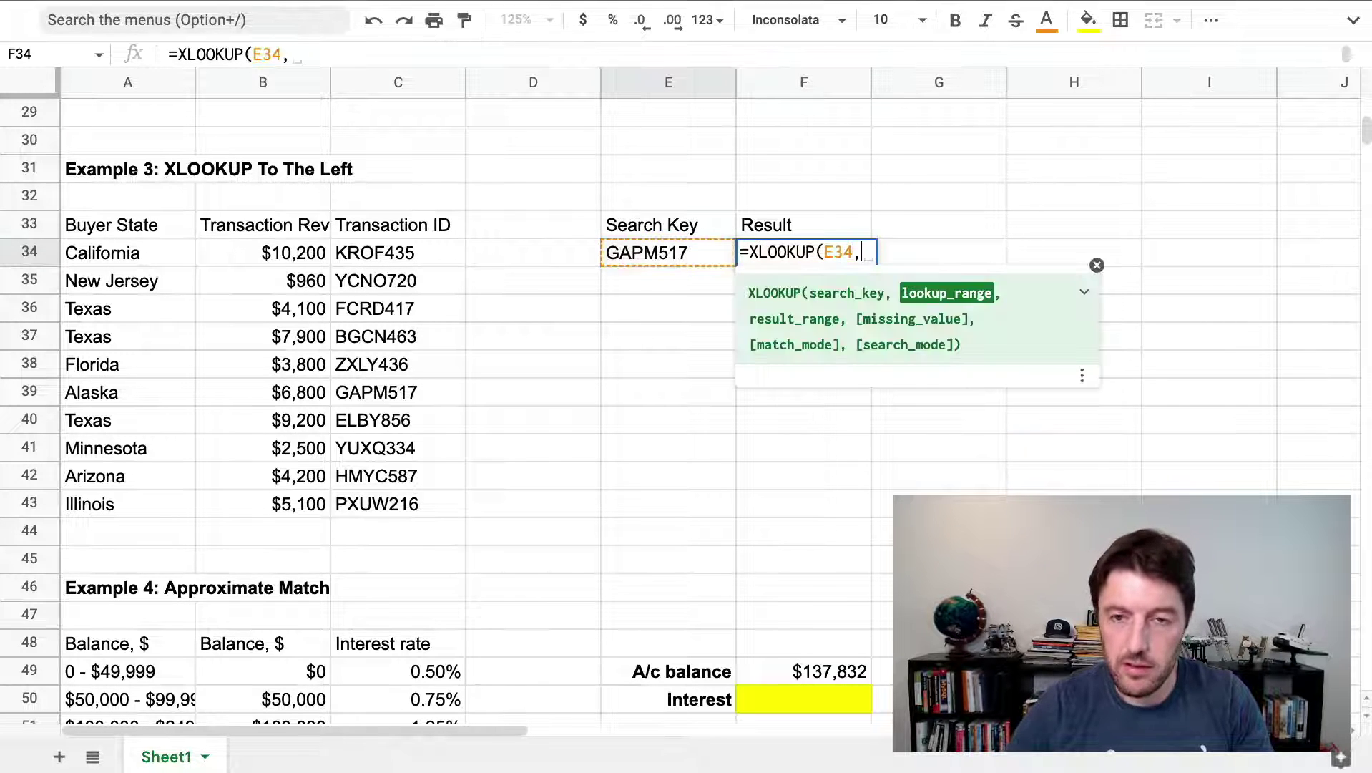
Set lookup range C34:C43 and result range A34:A43, and enter the formula
key(Left)
key(Left)
key(Left)
key(ctrl+shift+Down)
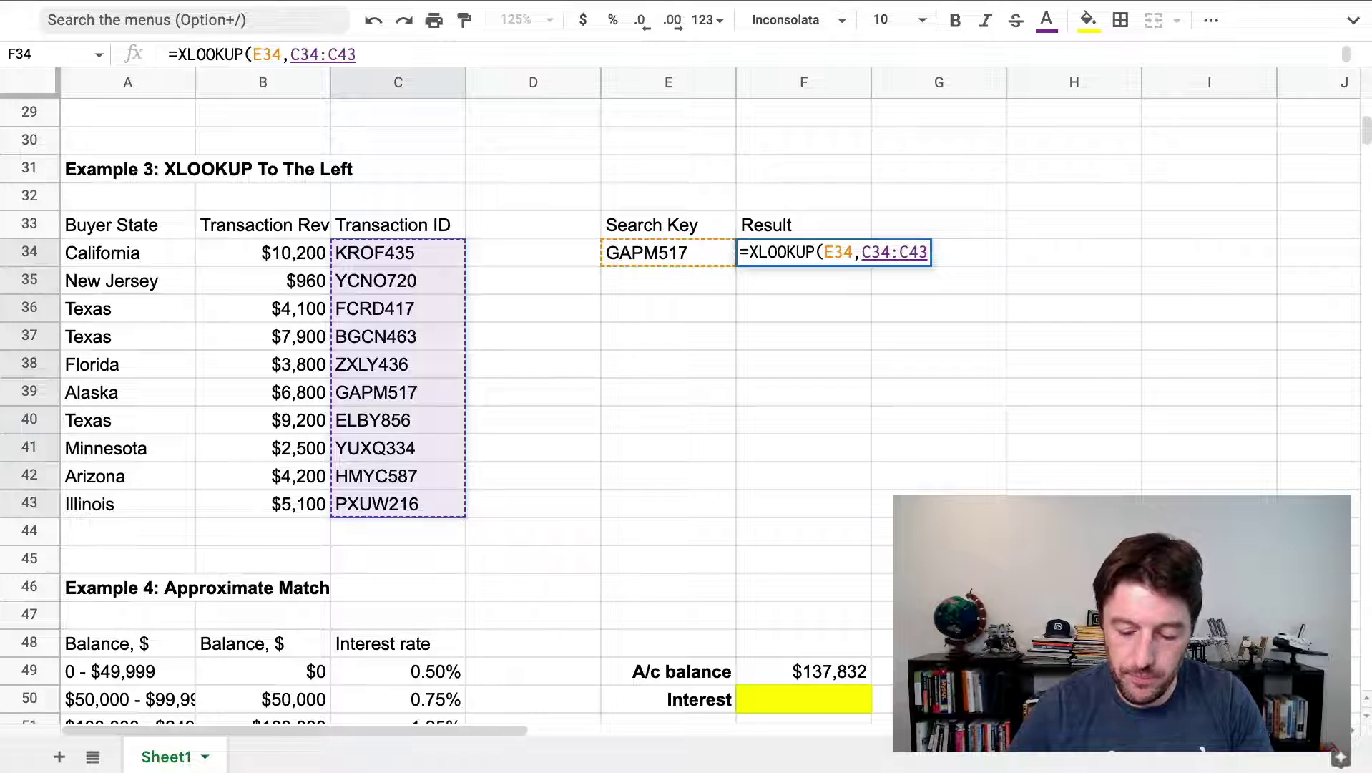
text(,)
key(Left)
key(Left)
key(Left)
key(Left)
key(Left)
key(Right)
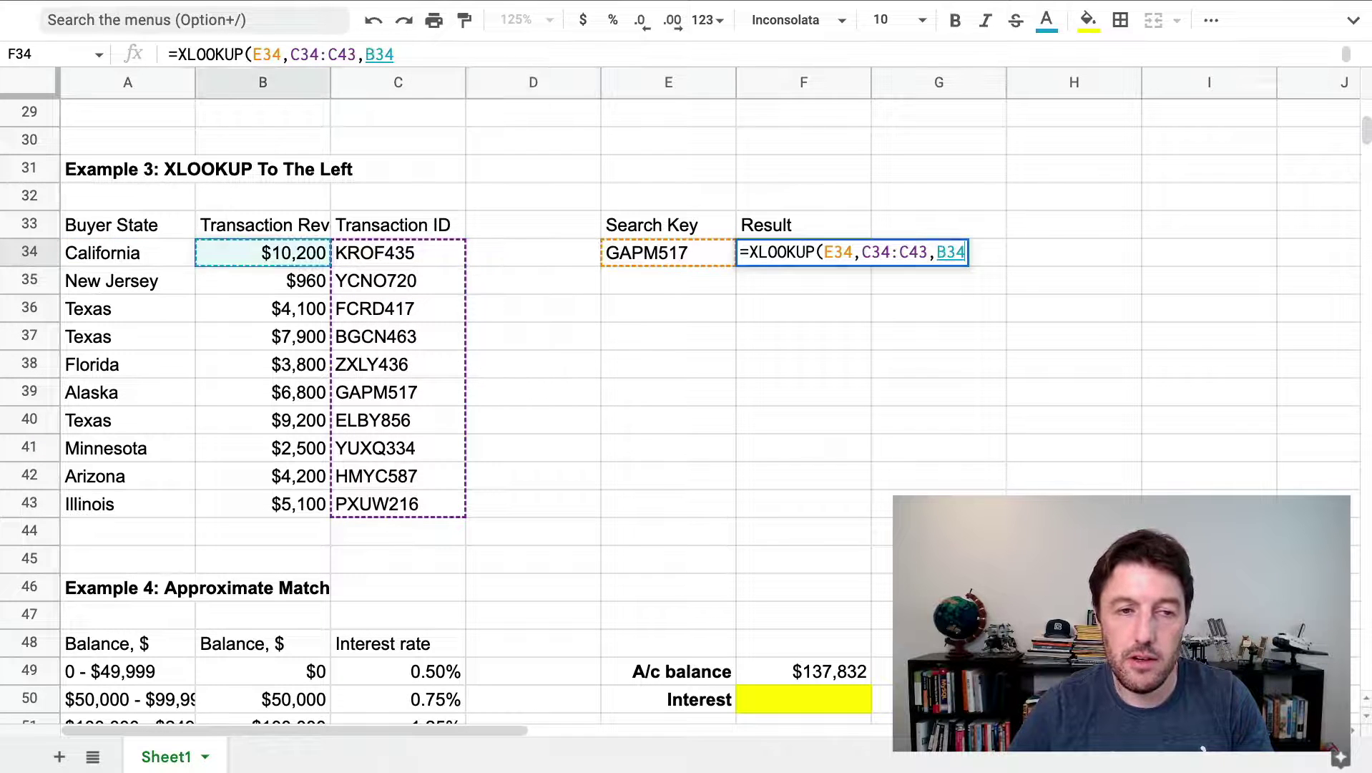
key(ctrl+shift+Down)
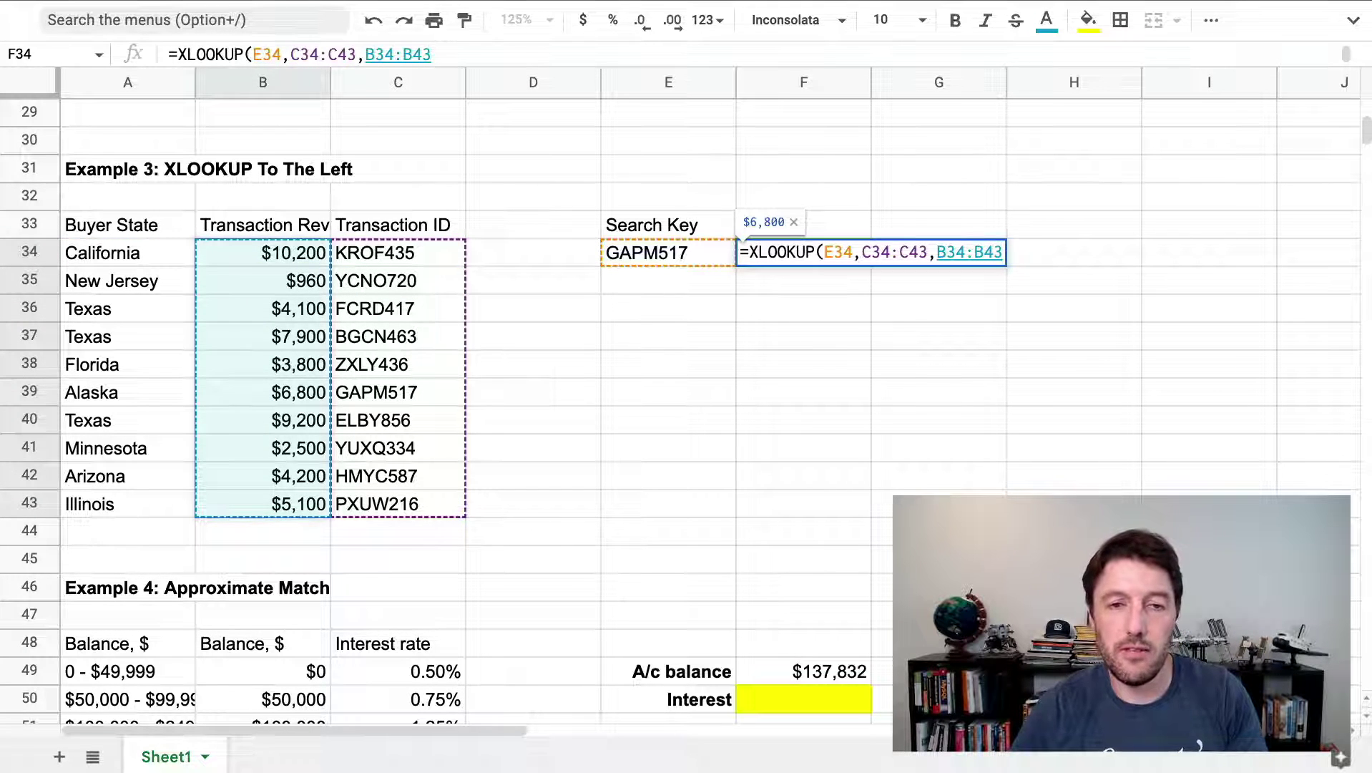
key(Left)
key(ctrl+shift+Down)
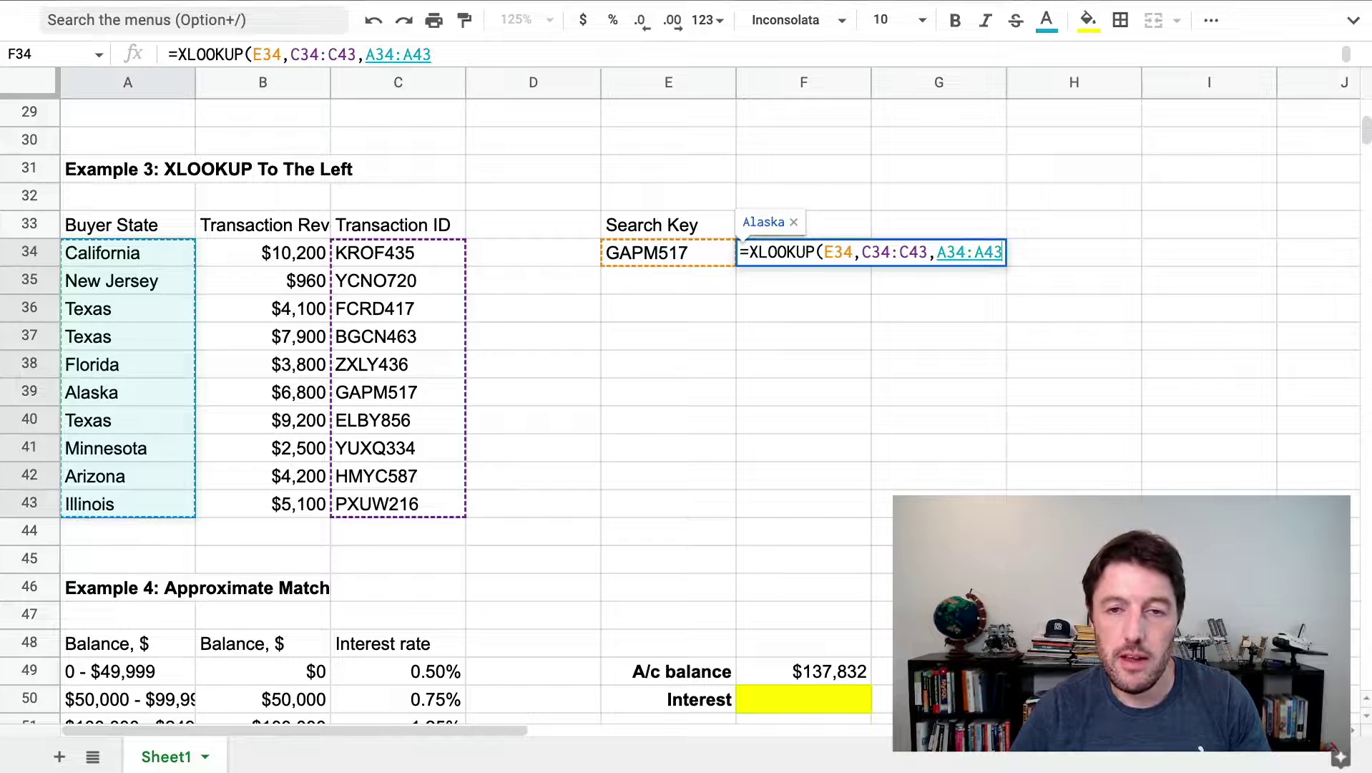
key(Return)
Reopen F34's formula to review its ranges, keeping the Alaska result
click(826, 247)
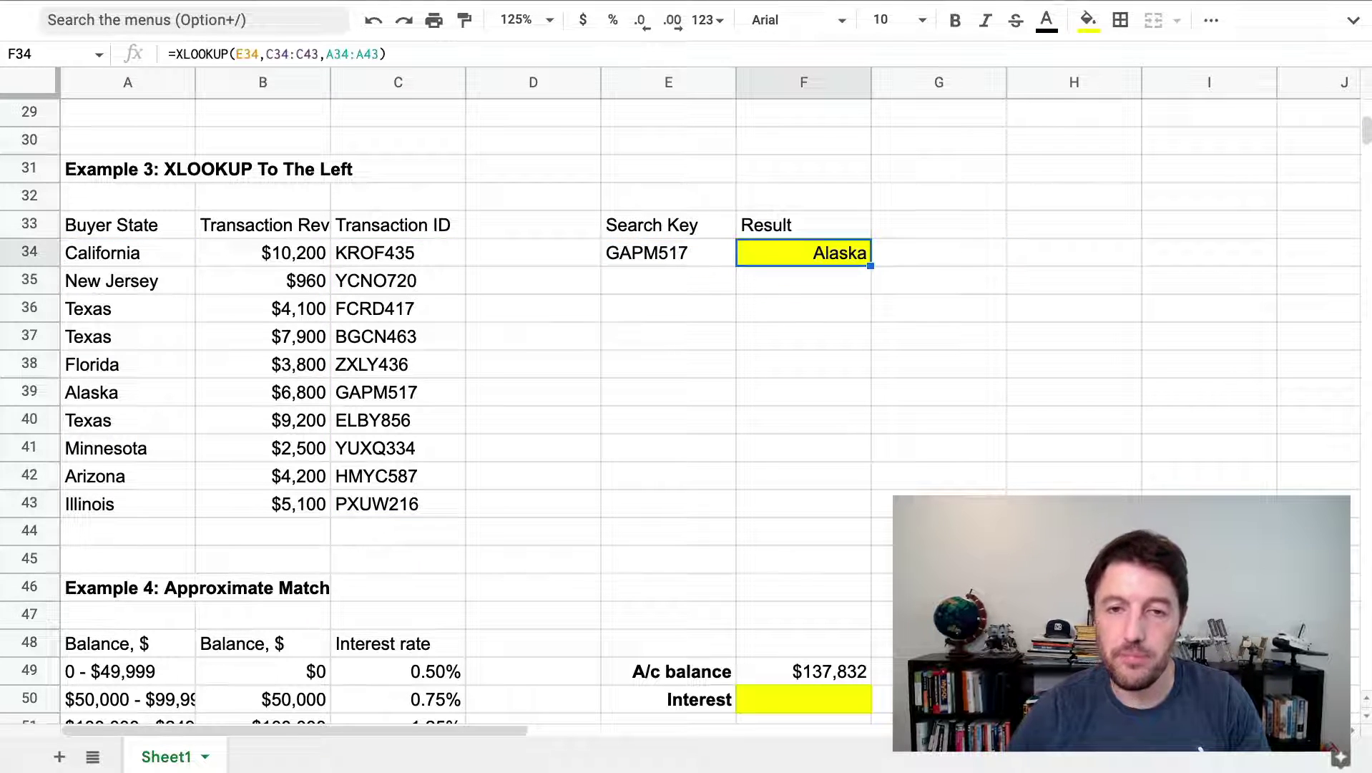
double_click(826, 247)
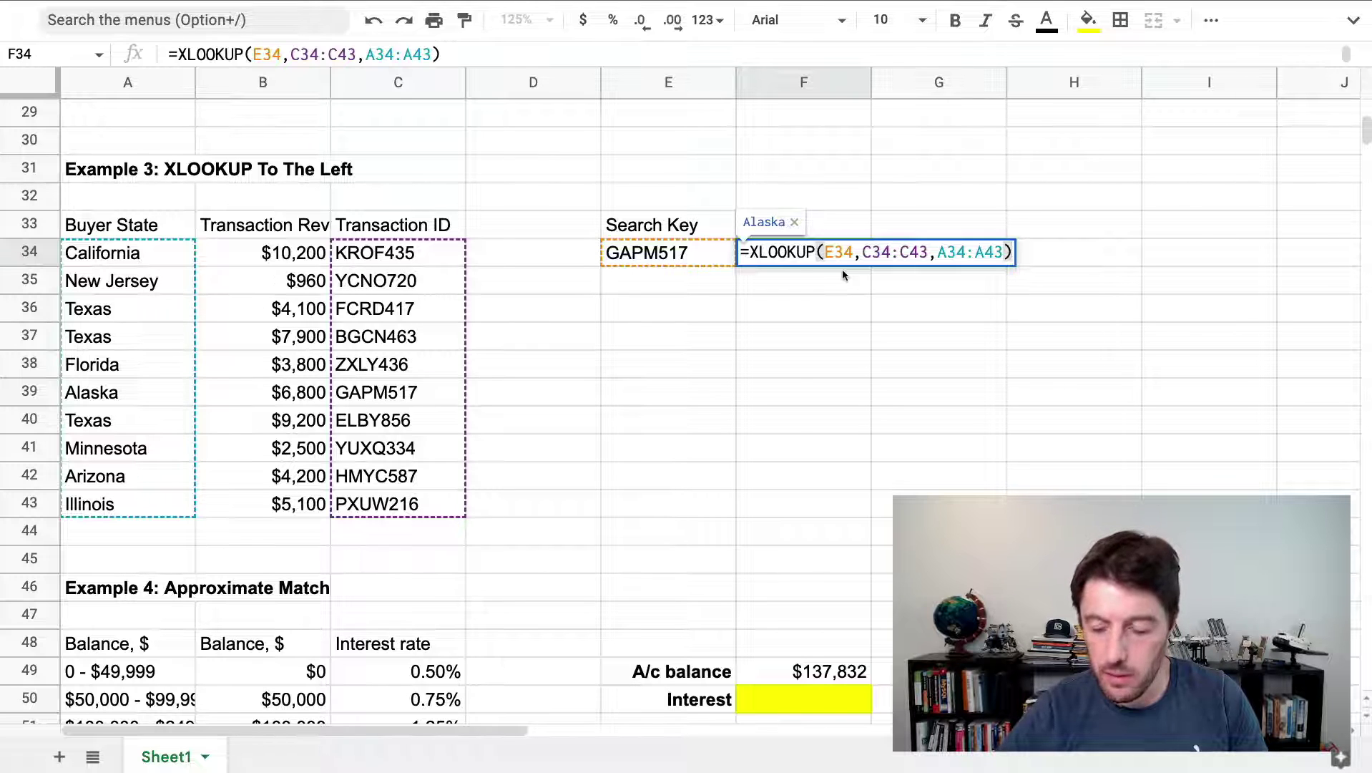
key(Return)
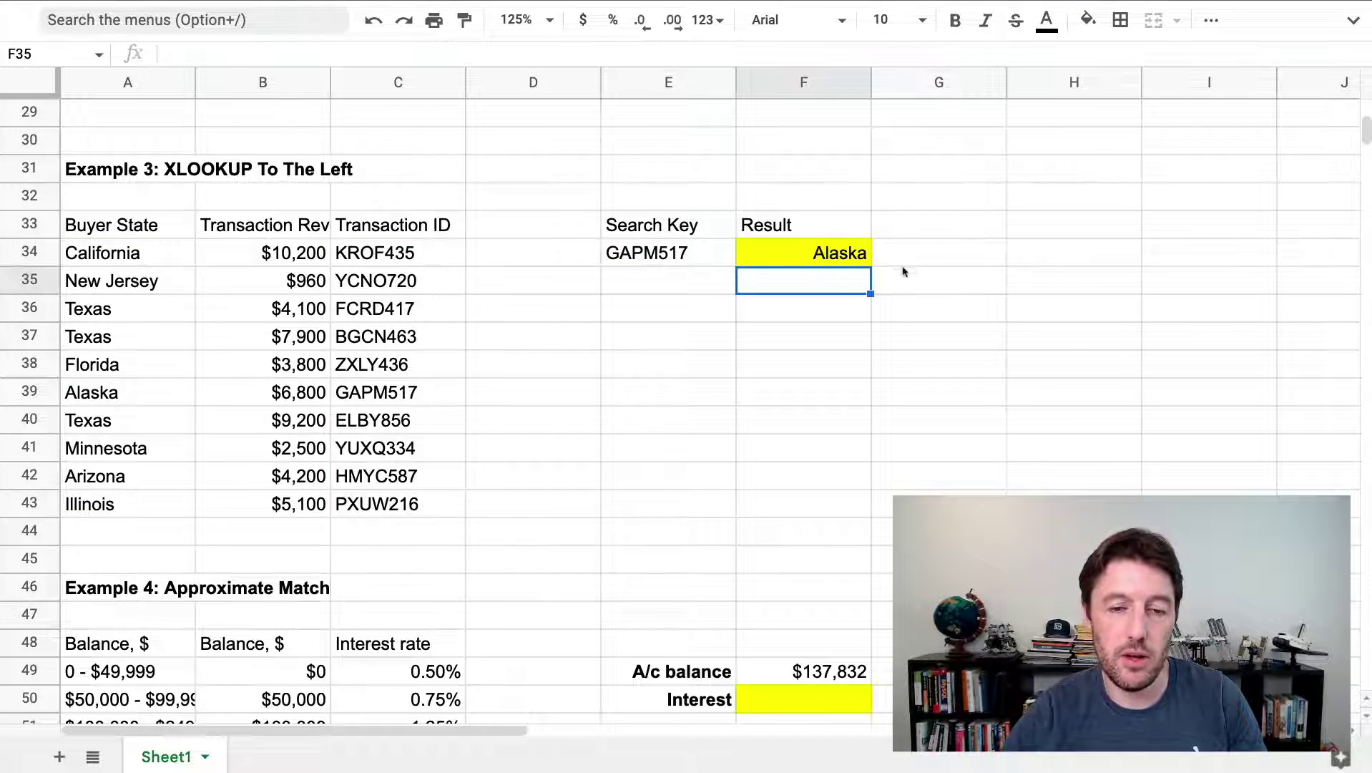
Widen column A and highlight the balance ranges, interest rates and $100,000 - $249,999 band
scroll(903, 272, down, 5)
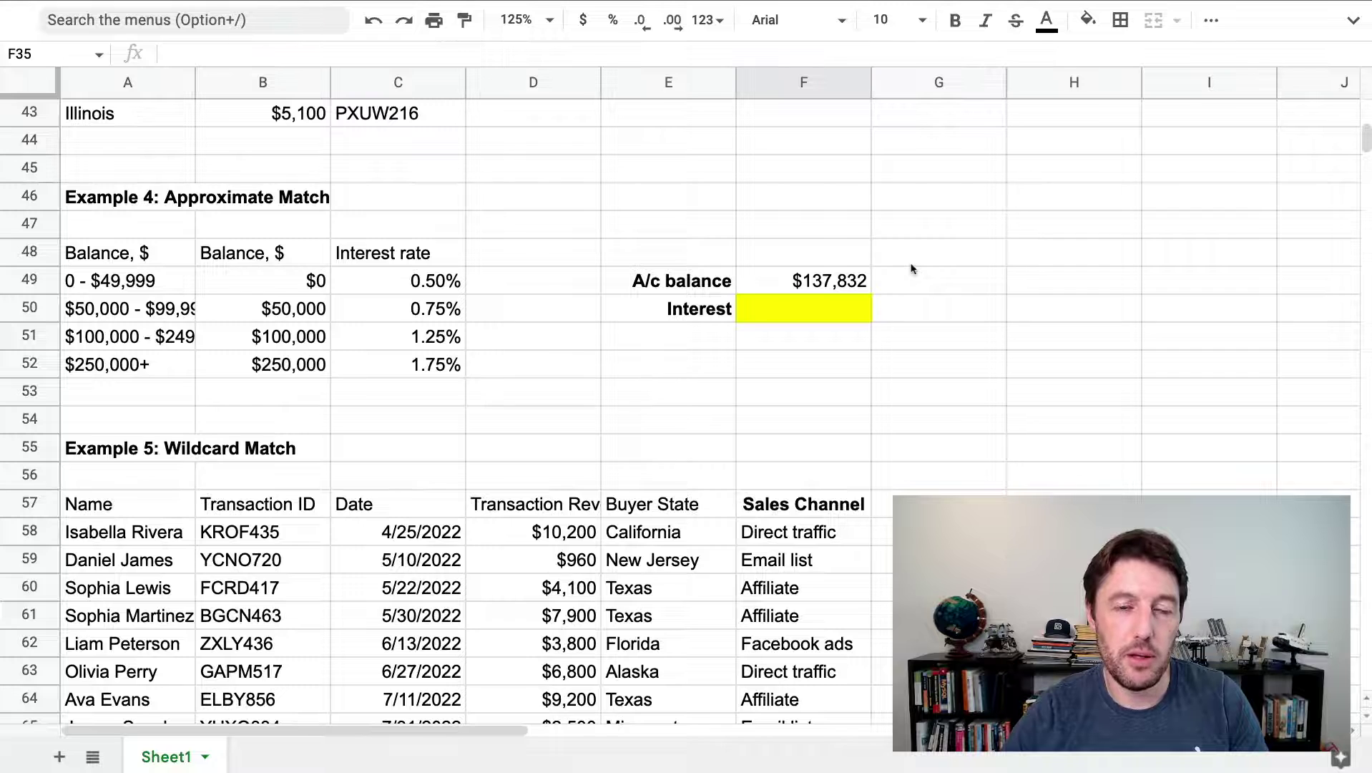
scroll(912, 269, down, 1)
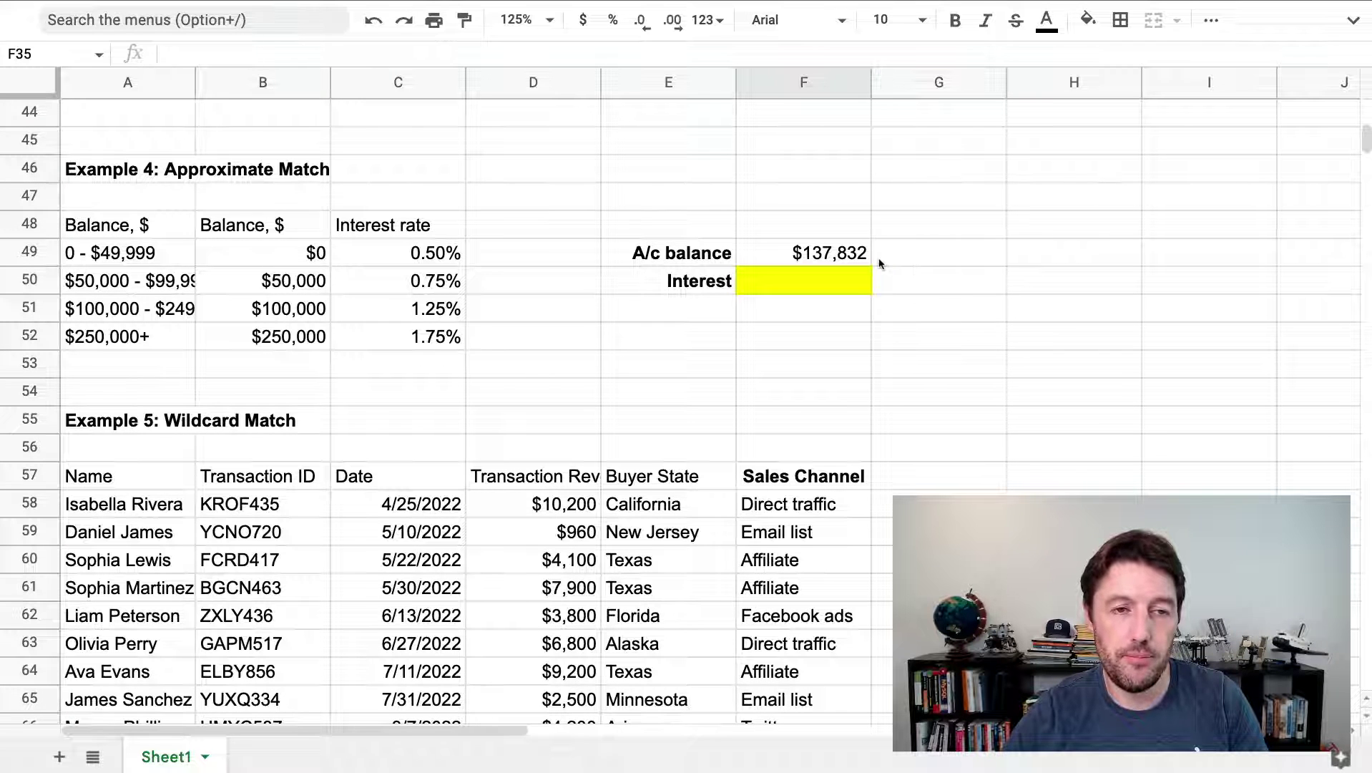
drag(195, 80, 250, 74)
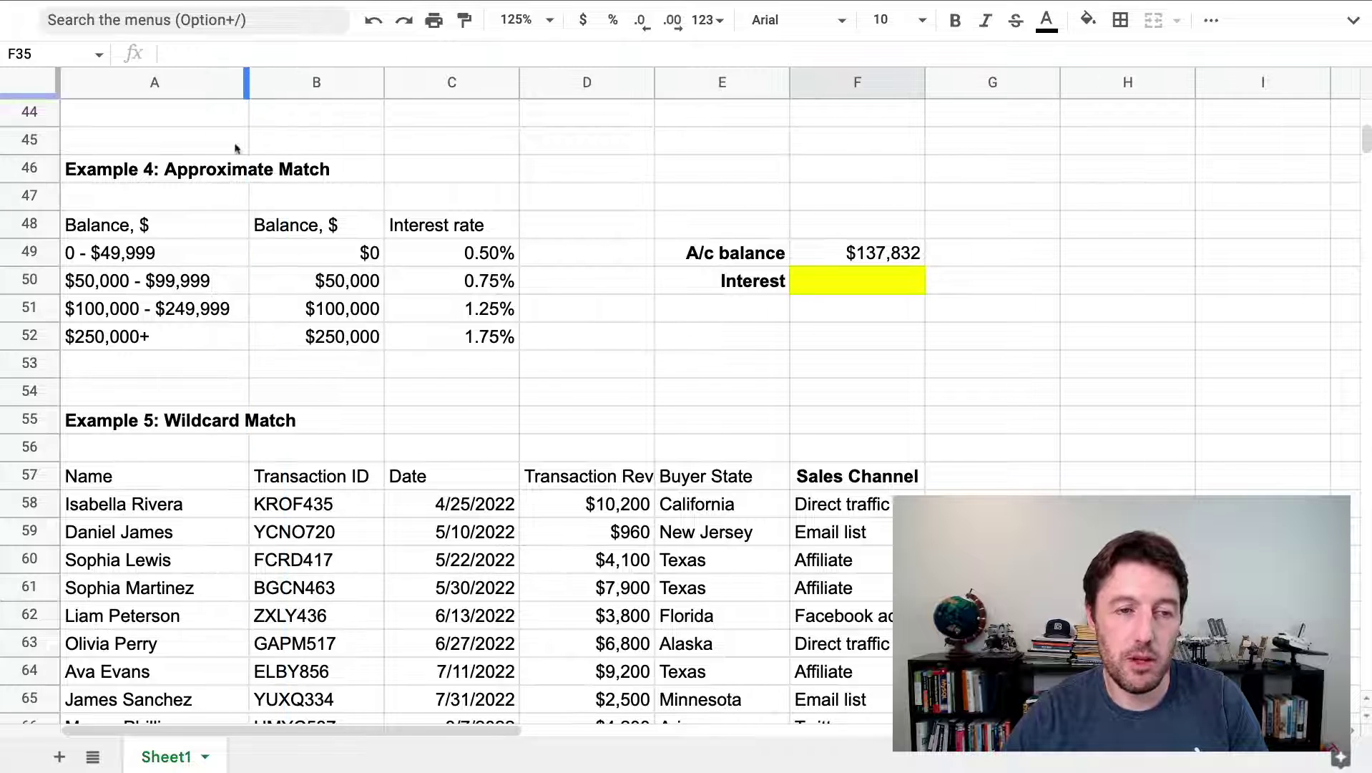
click(847, 256)
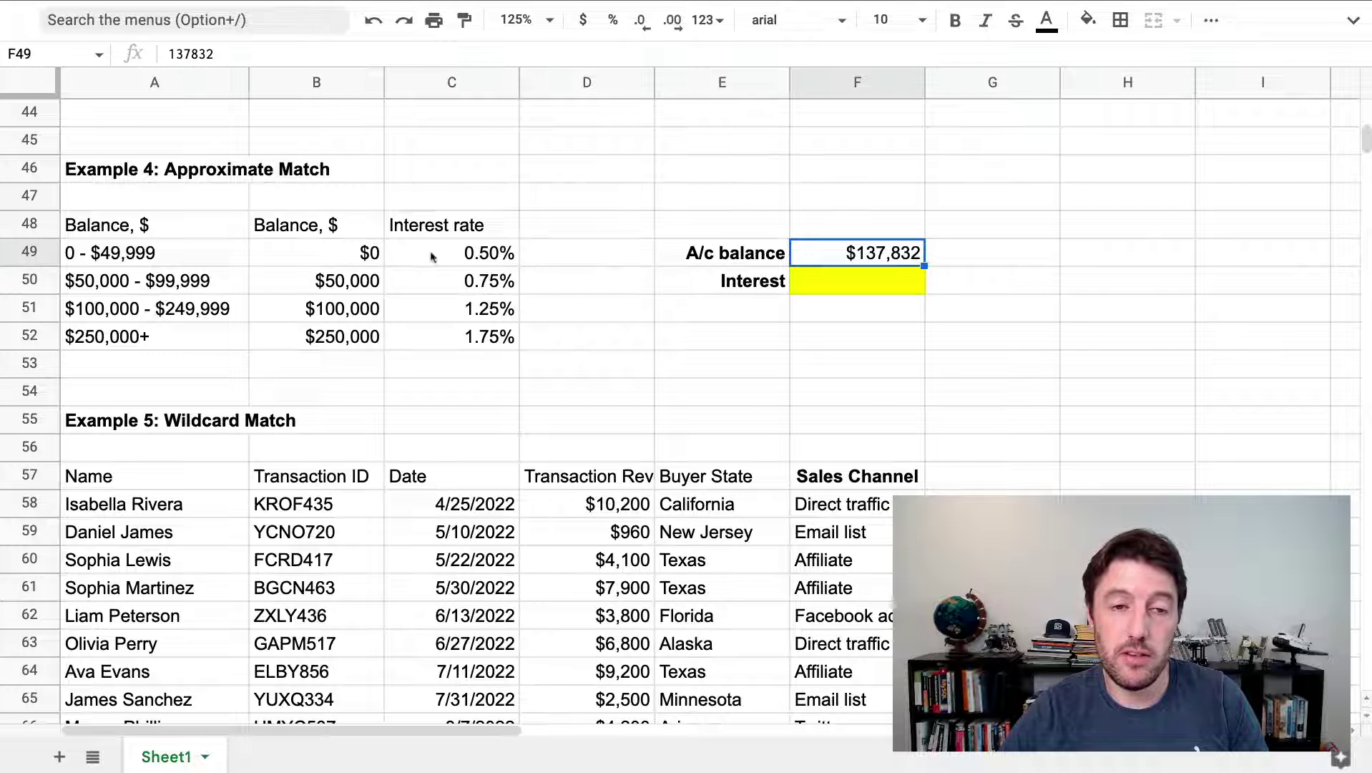
drag(460, 256, 496, 334)
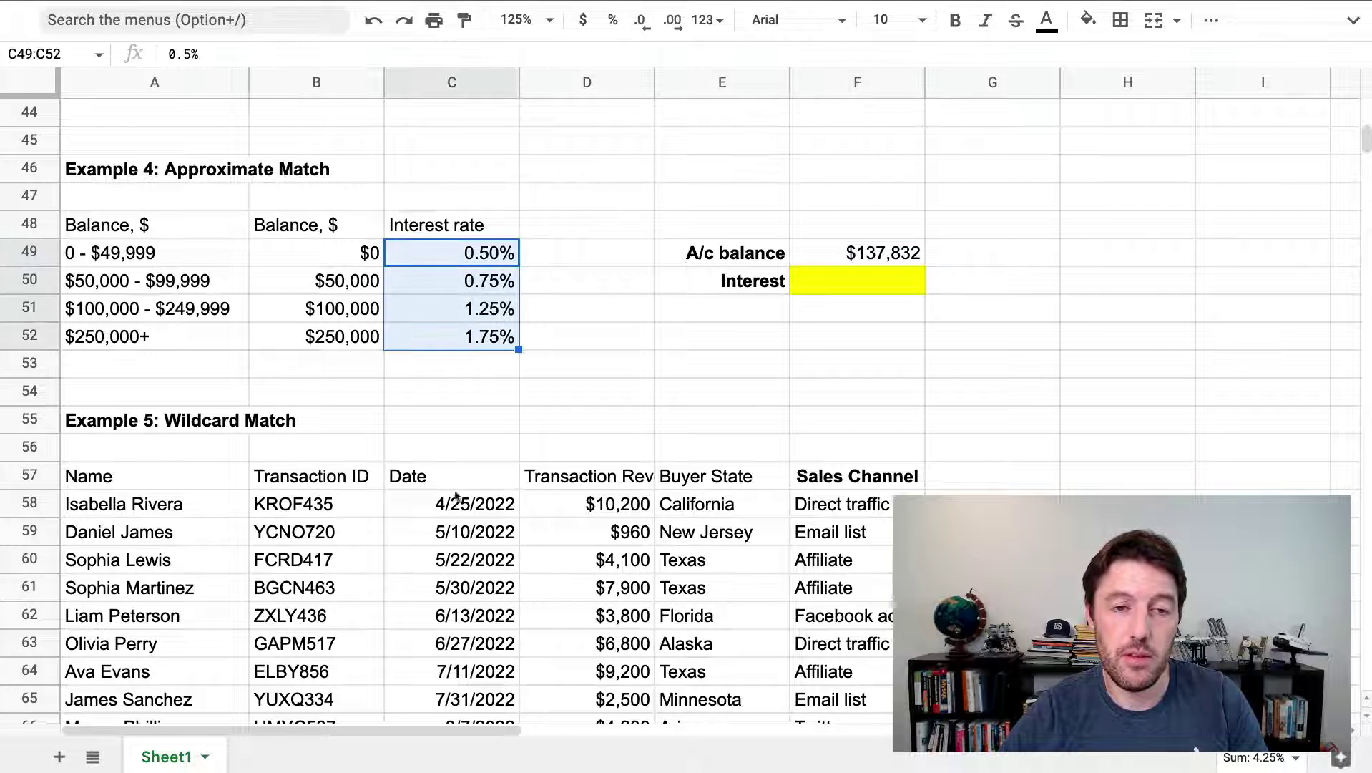
drag(179, 263, 177, 338)
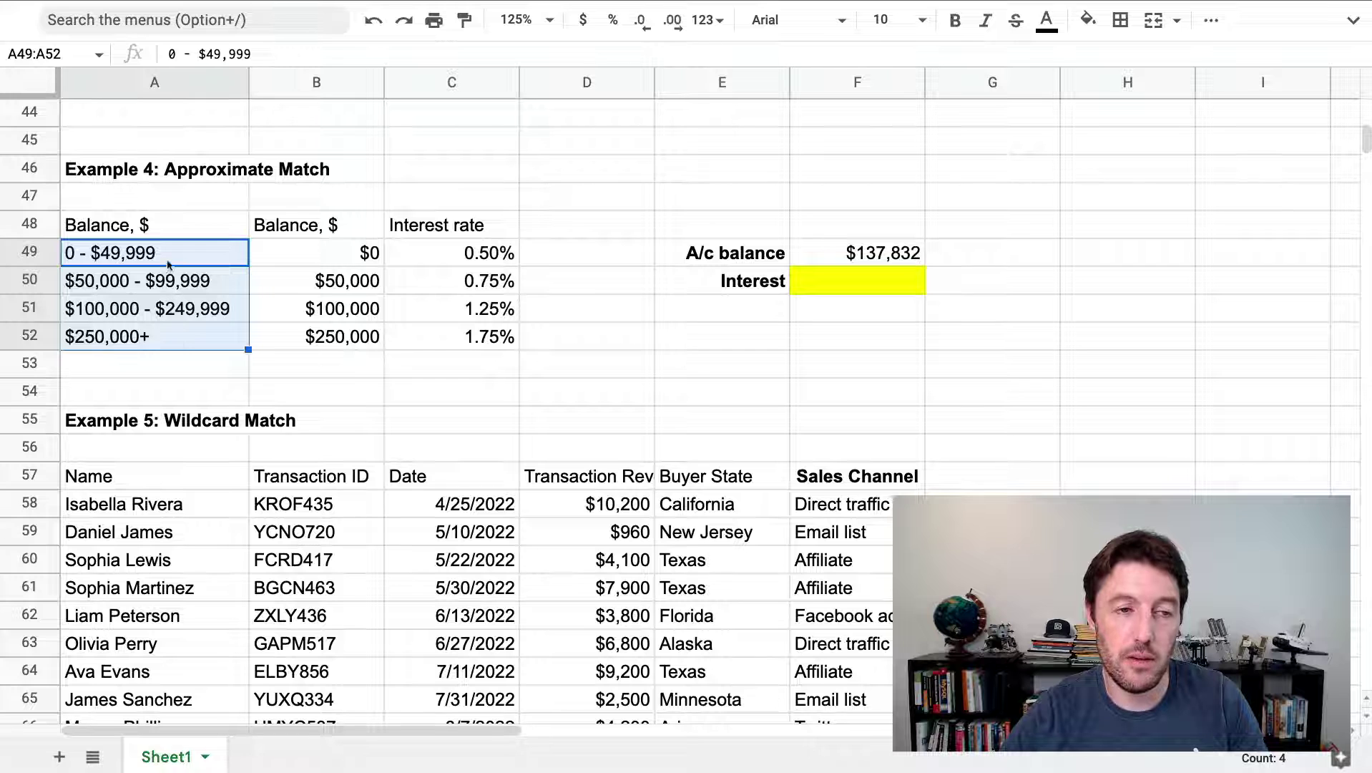
click(94, 313)
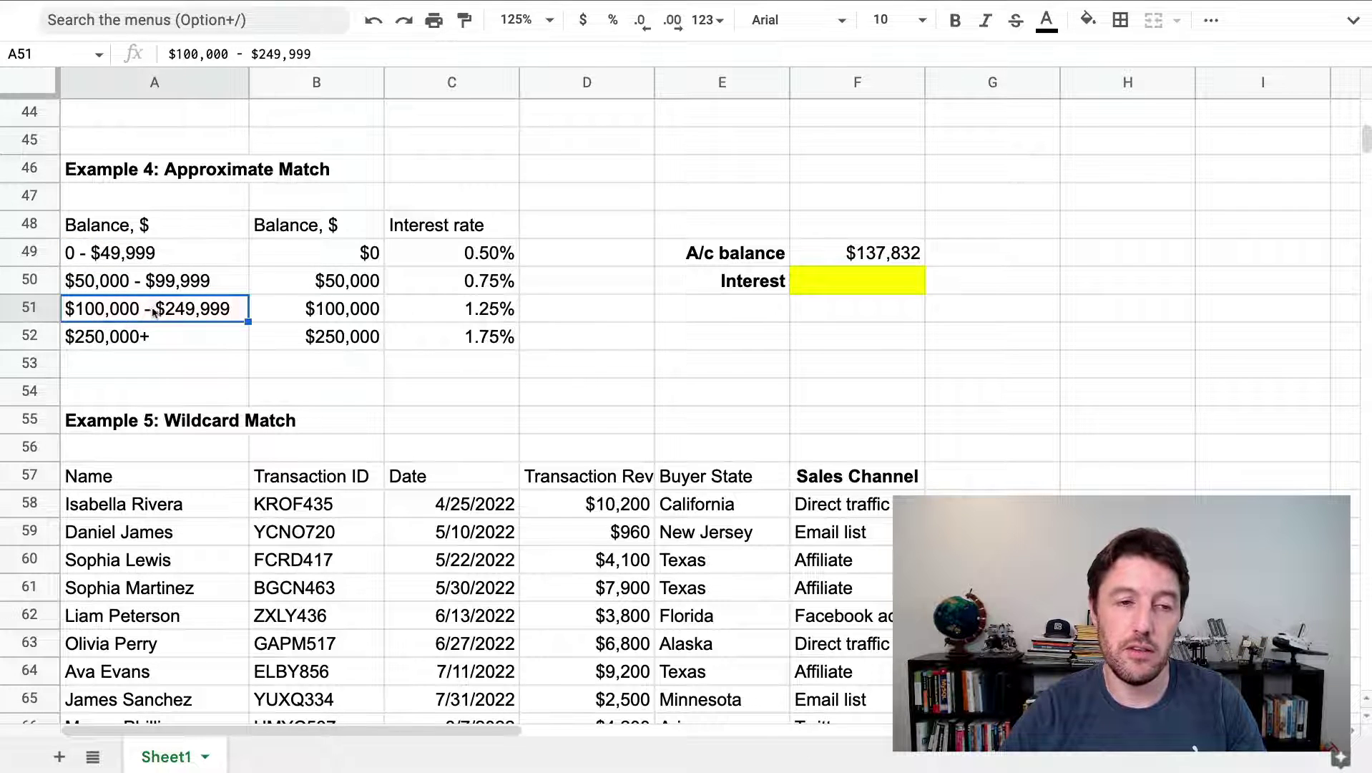
drag(154, 312, 448, 319)
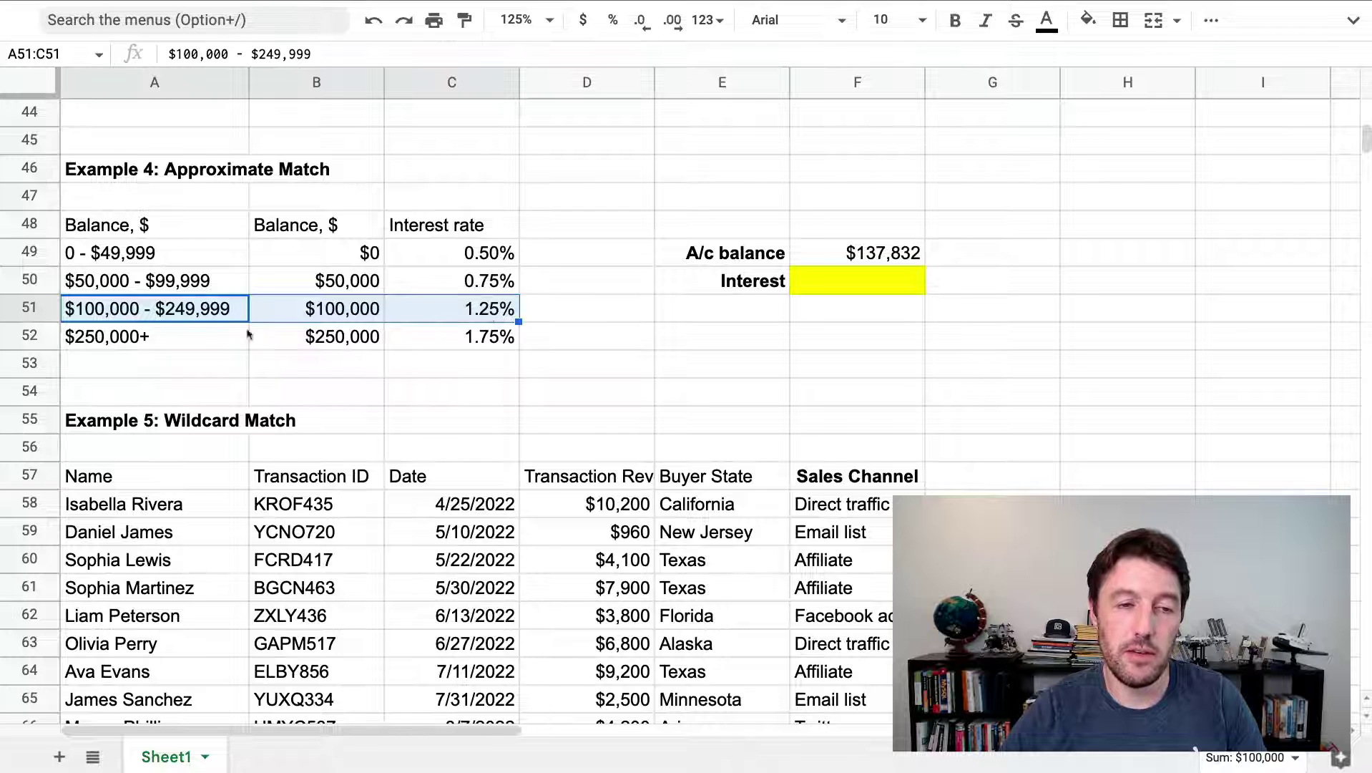
drag(200, 261, 200, 338)
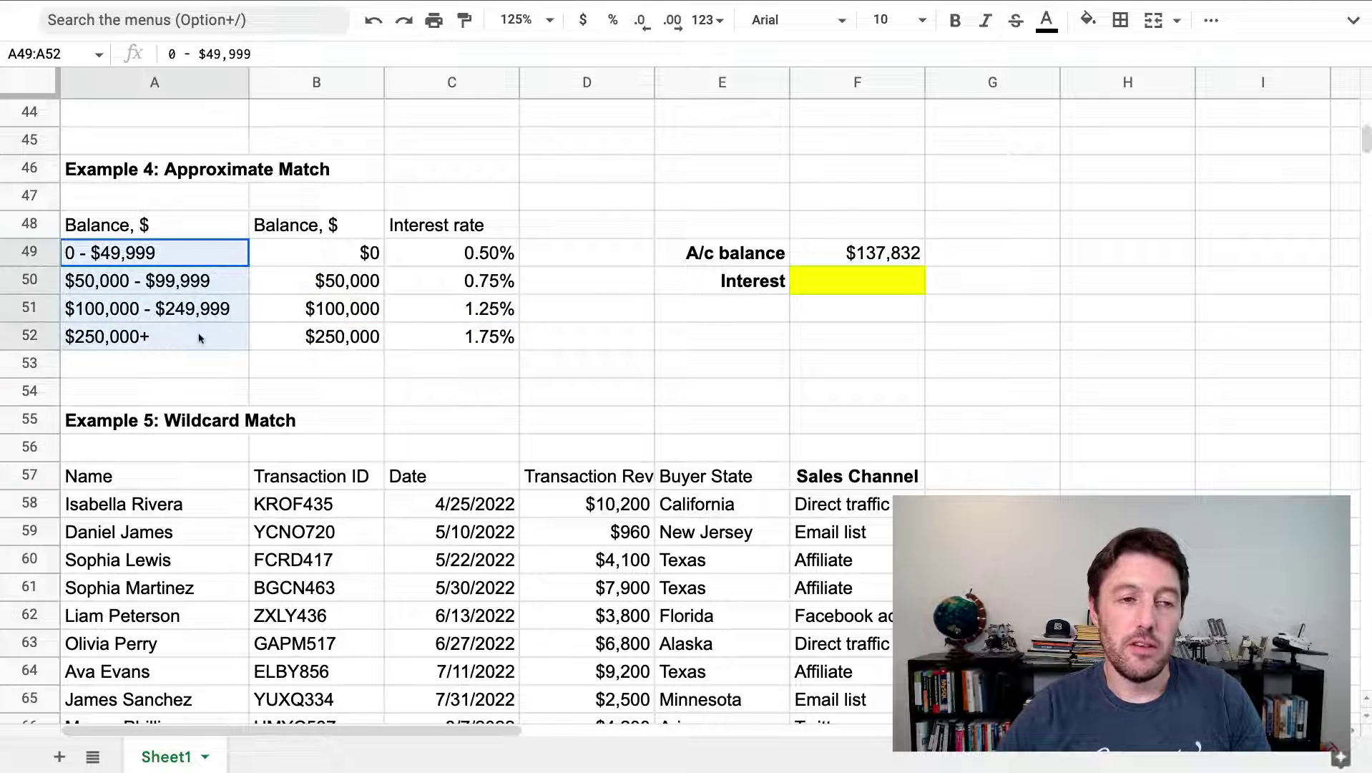
drag(199, 257, 200, 336)
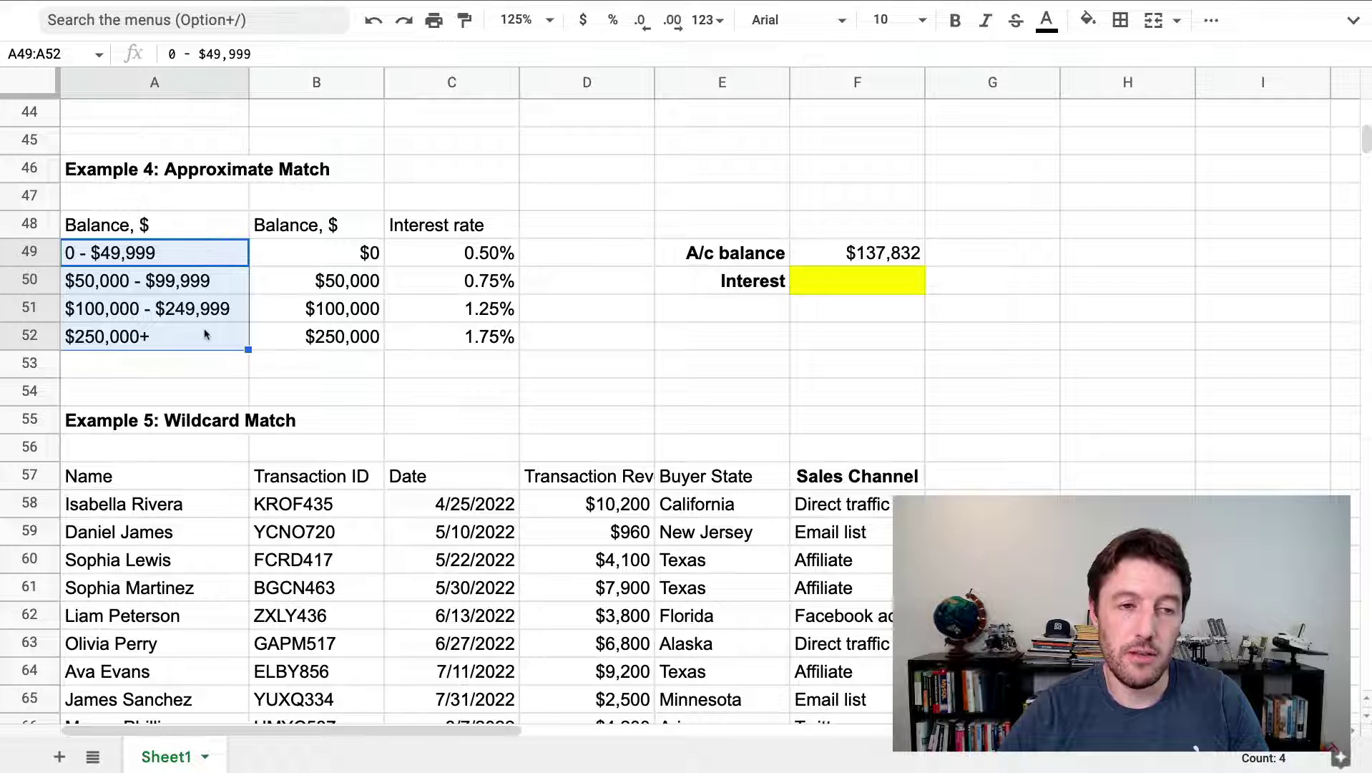
drag(315, 267, 314, 333)
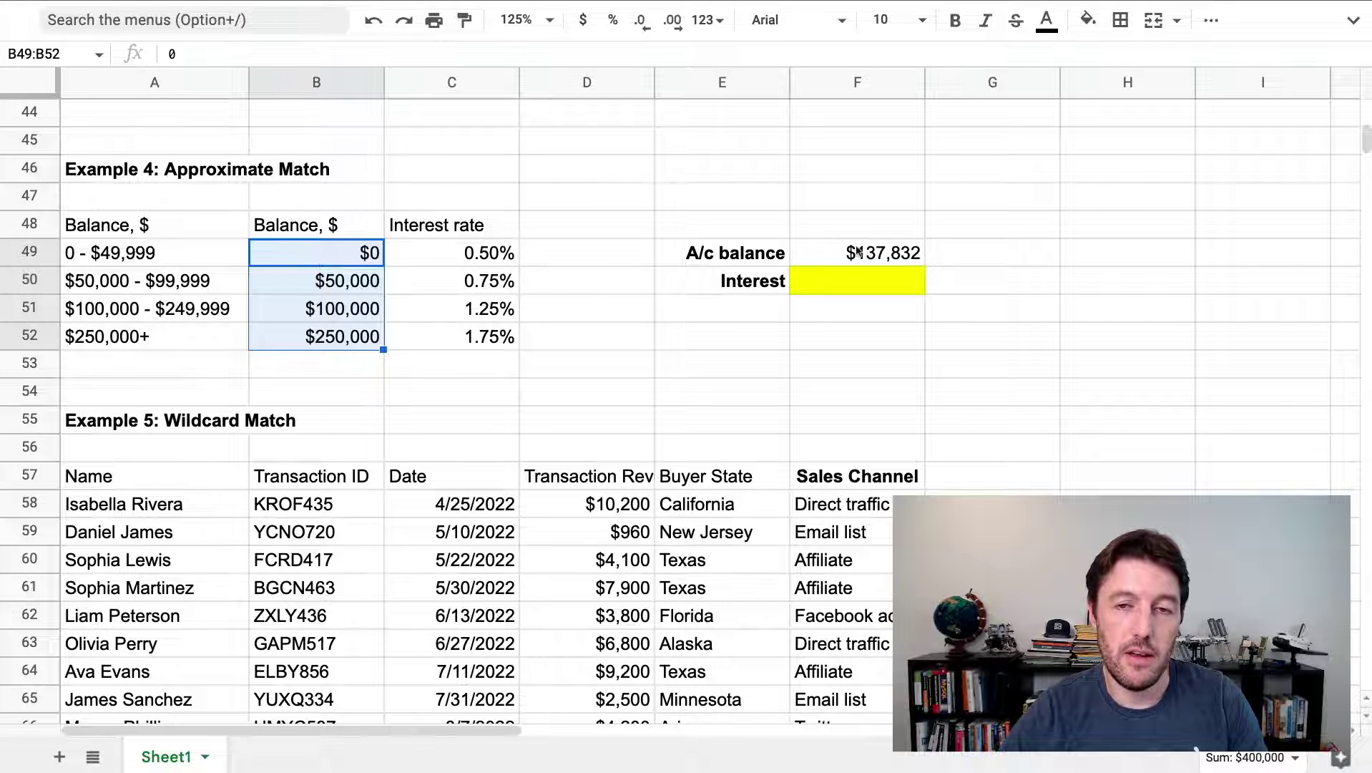
Compare the $137,832 balance with the lower-bound tiers, pointing out $100,000 at 1.25%
click(858, 253)
drag(349, 262, 333, 341)
click(338, 261)
click(338, 282)
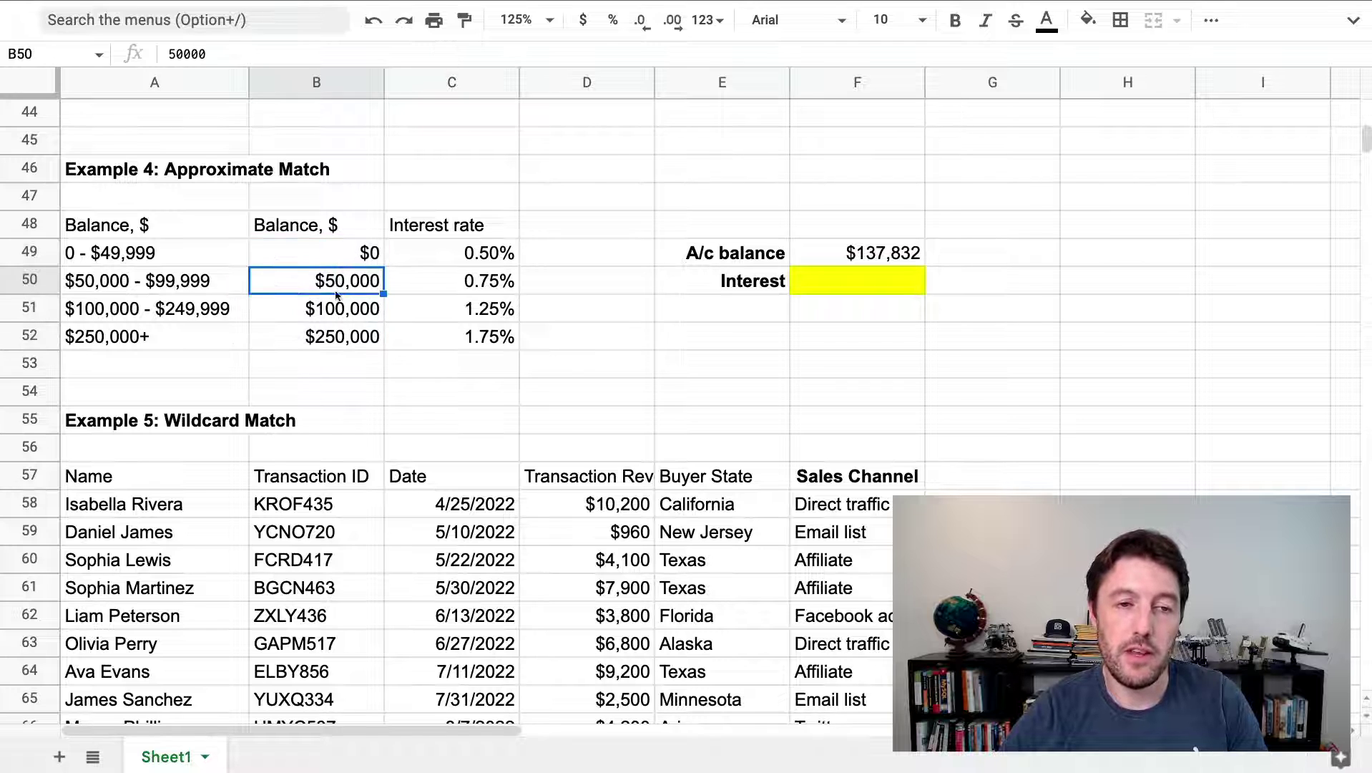
click(338, 308)
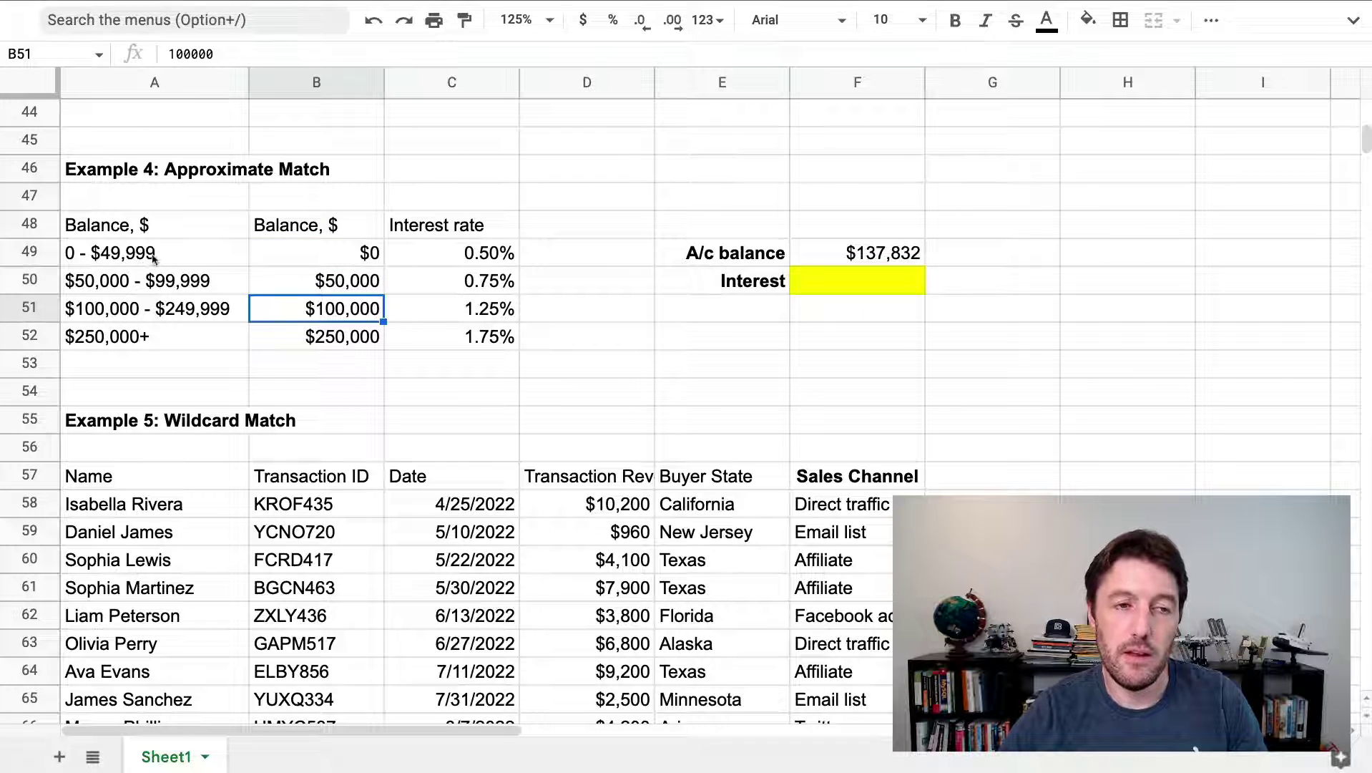
click(815, 254)
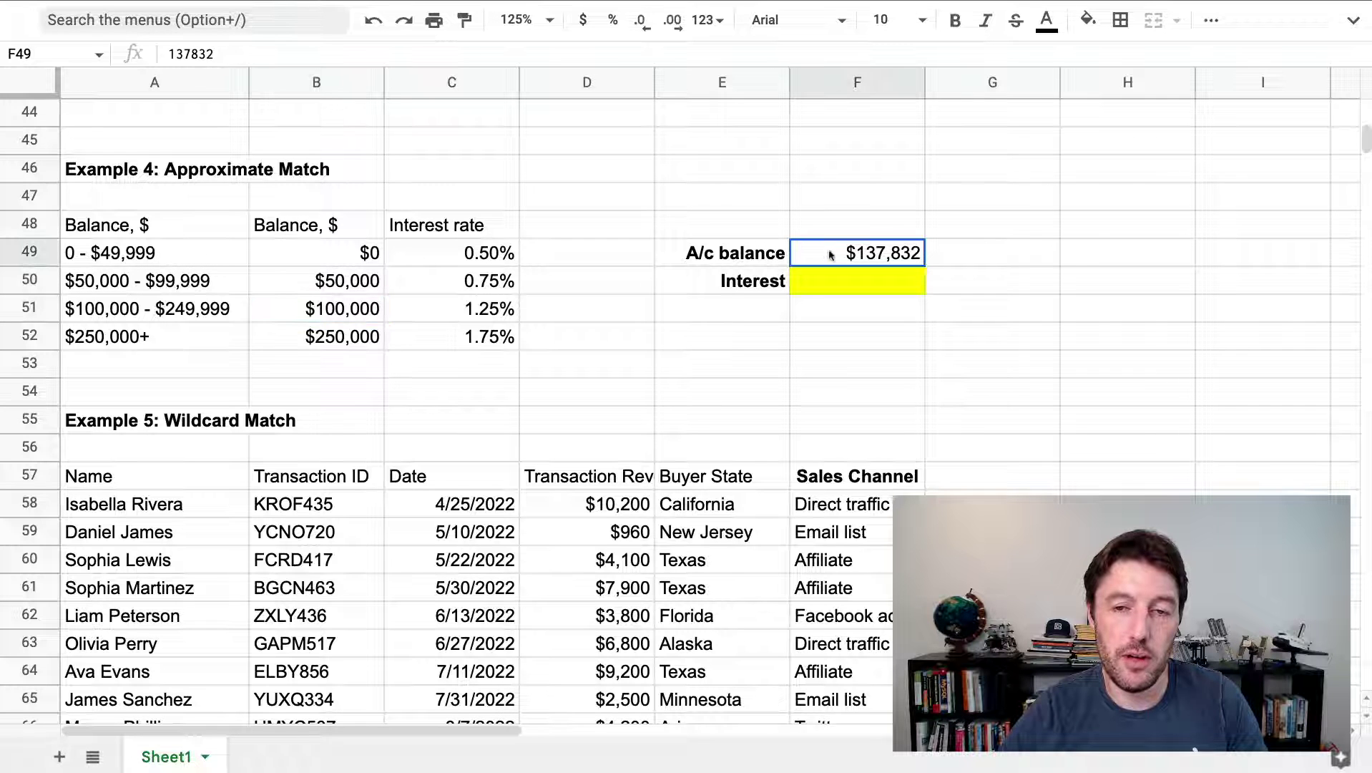
drag(344, 258, 372, 336)
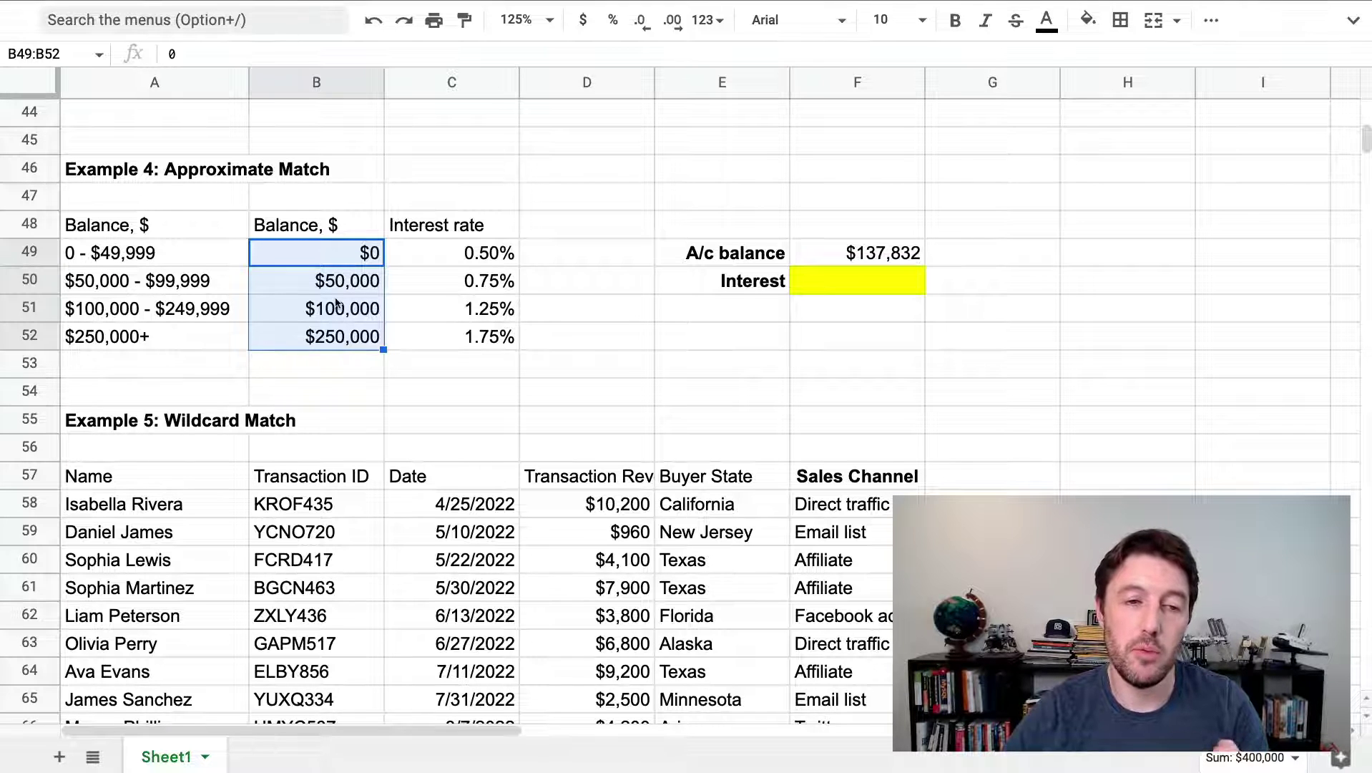
click(334, 250)
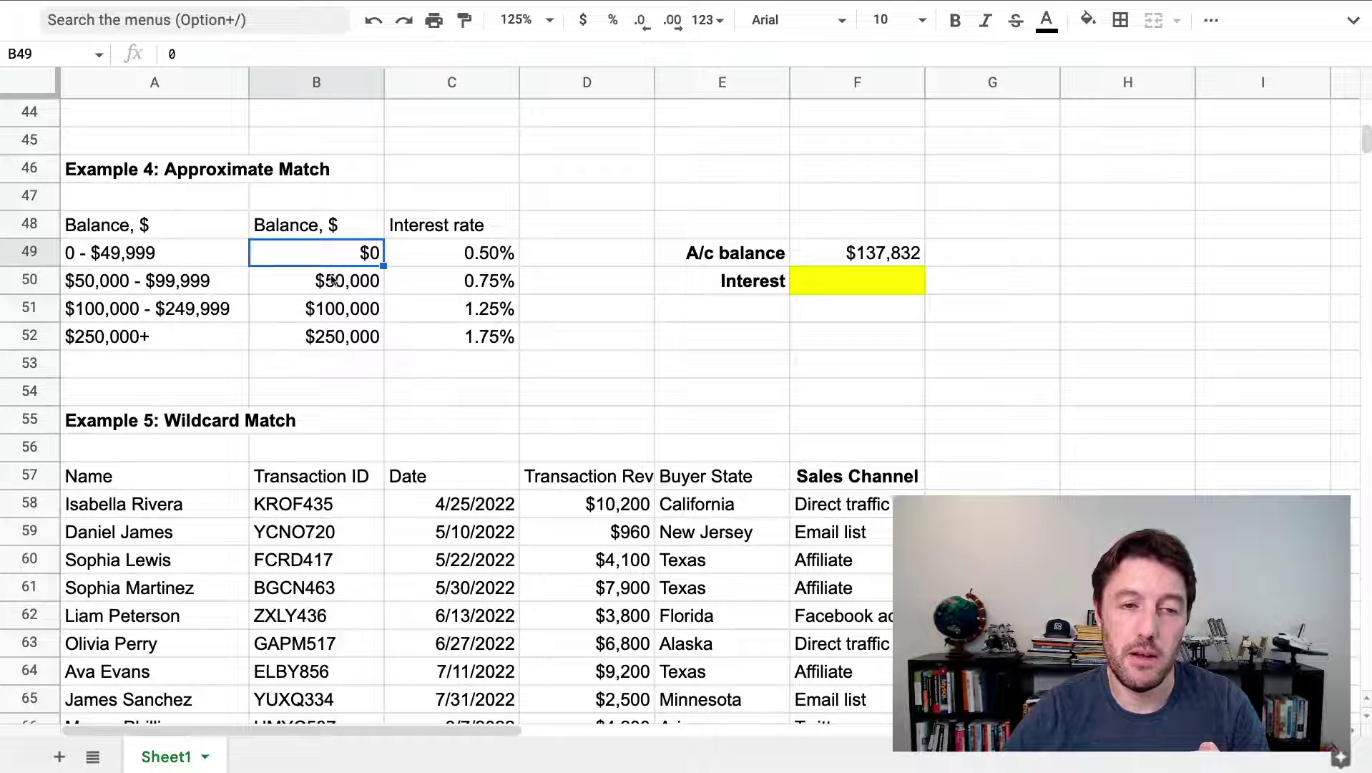
click(334, 280)
click(333, 308)
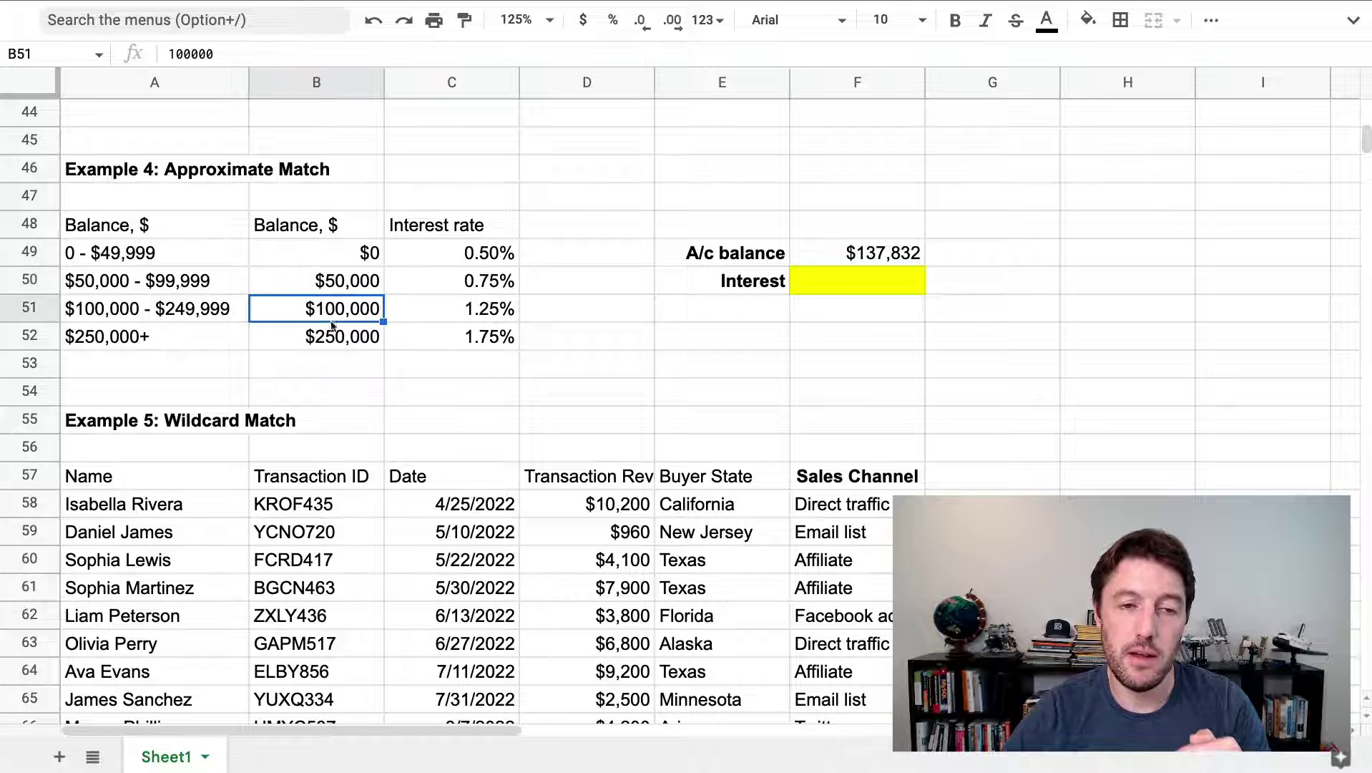
click(334, 337)
drag(333, 309, 465, 311)
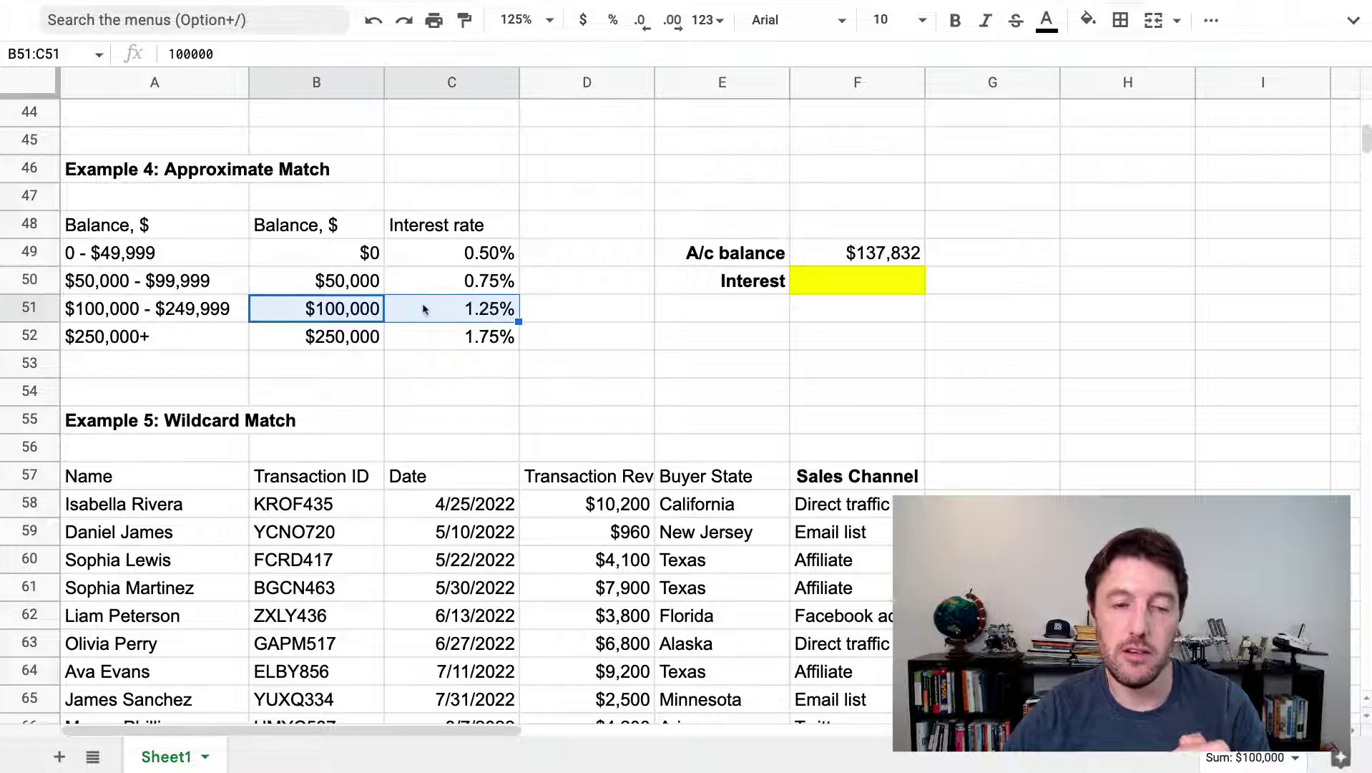
click(857, 281)
Type =XLOOKUP(F49,B49:B52,C49:C52, in F50, leaving missing_value empty
text(=xlo)
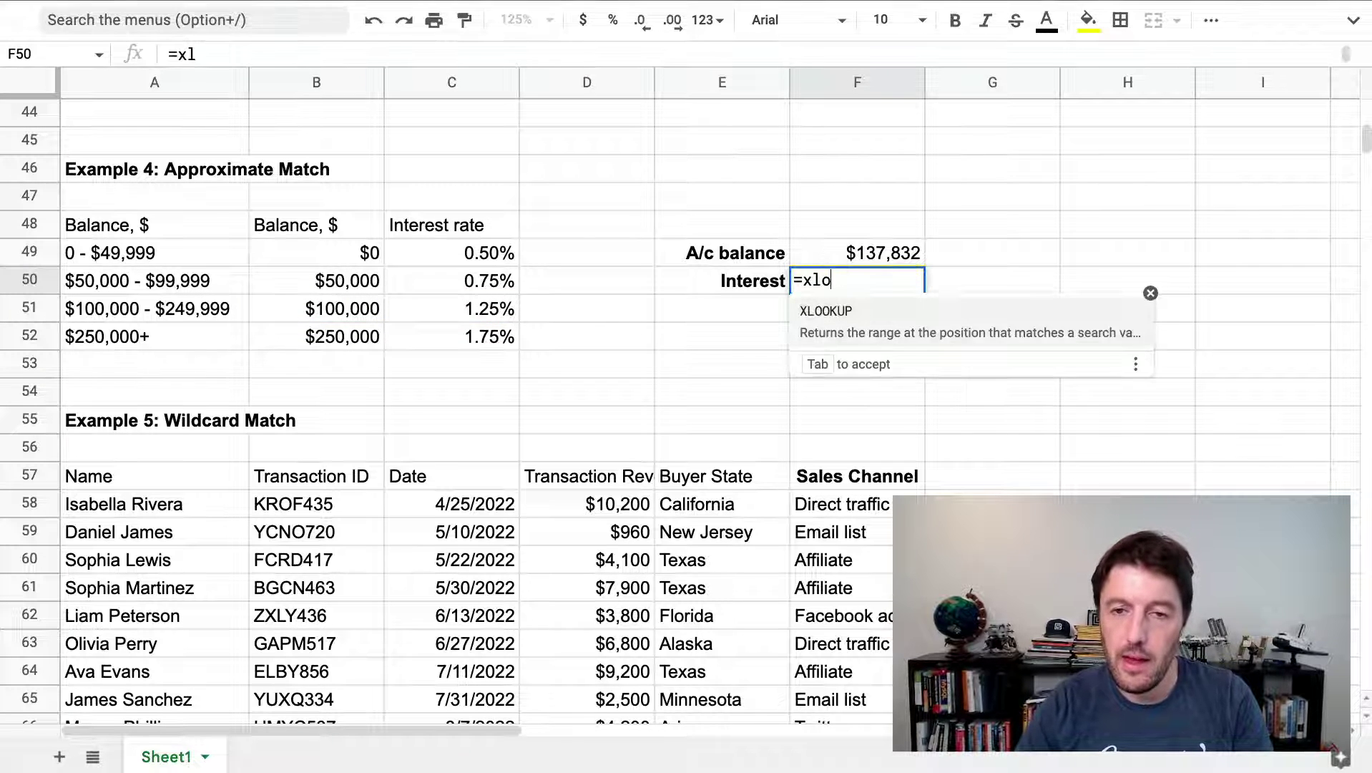
key(Tab)
click(857, 253)
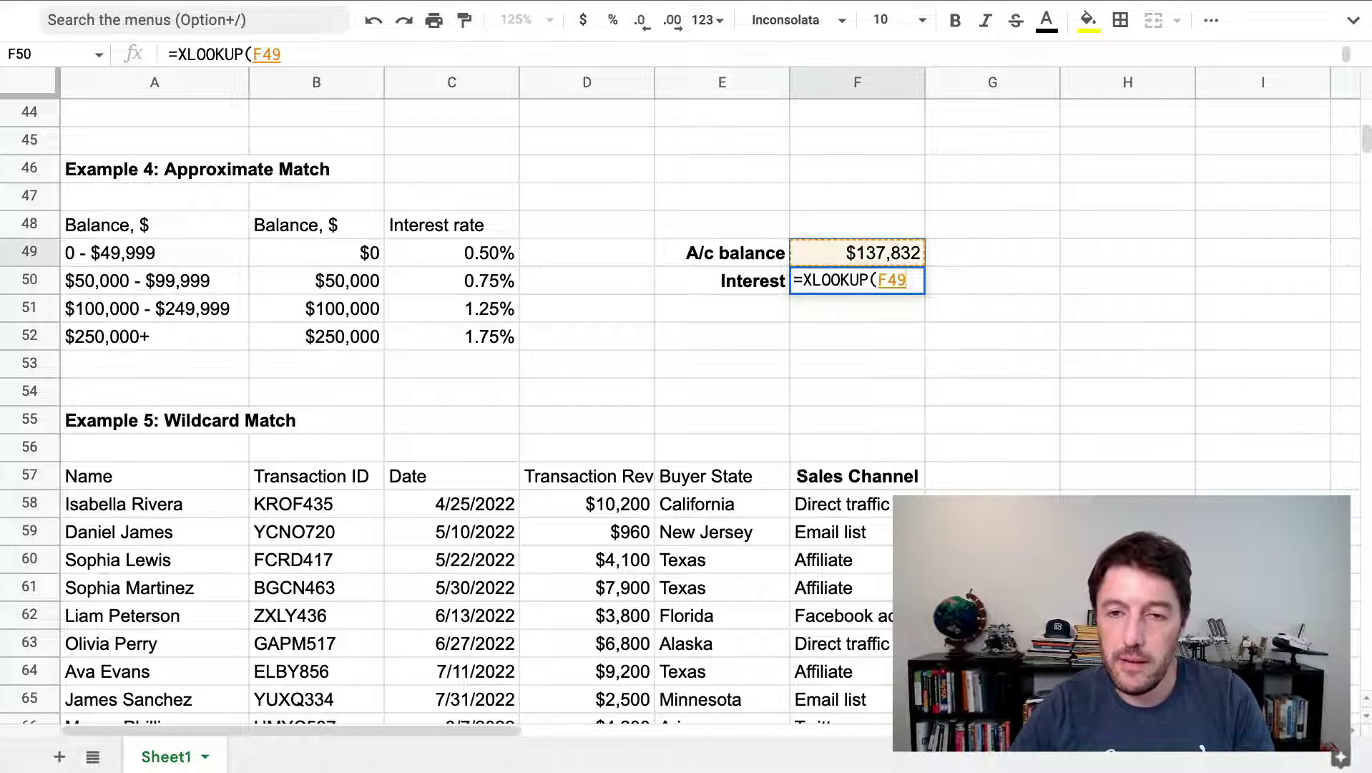
text(,)
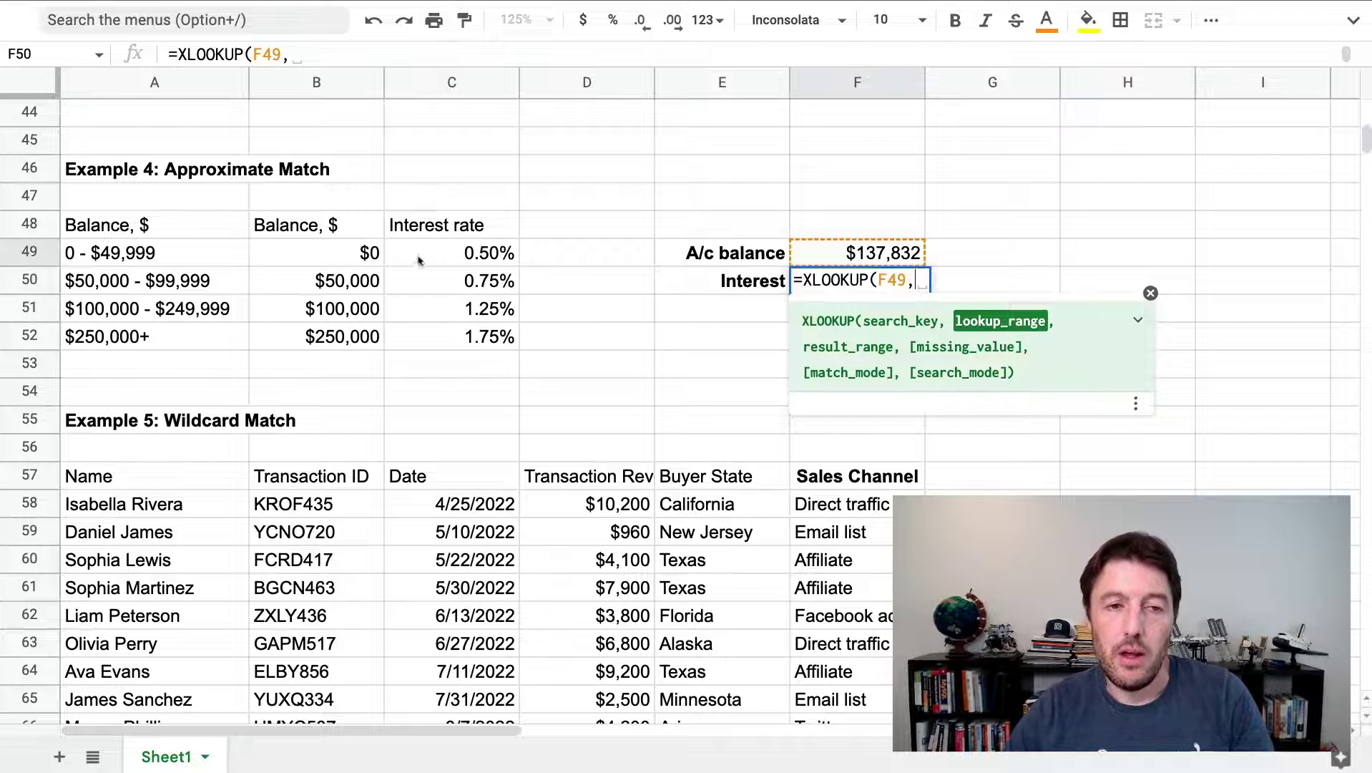
drag(350, 254, 346, 336)
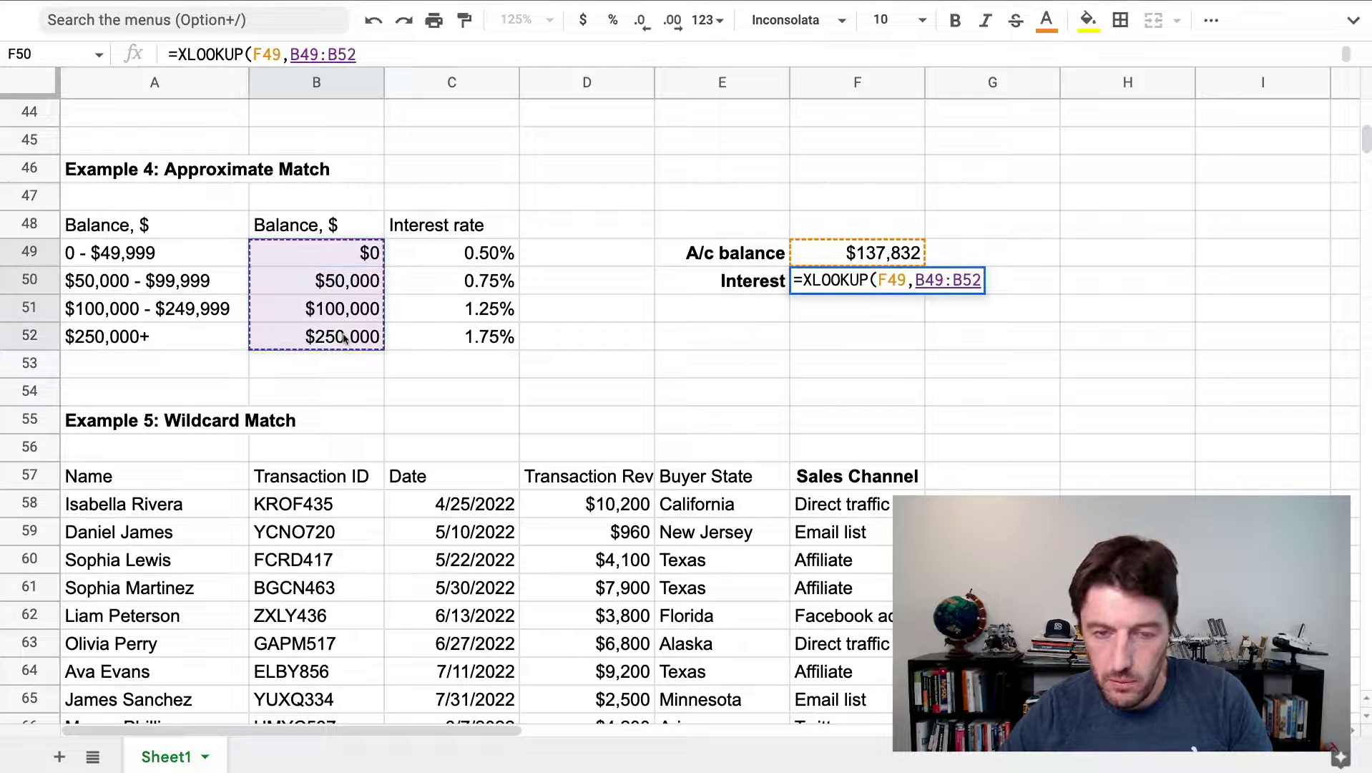
text(,)
drag(468, 258, 474, 345)
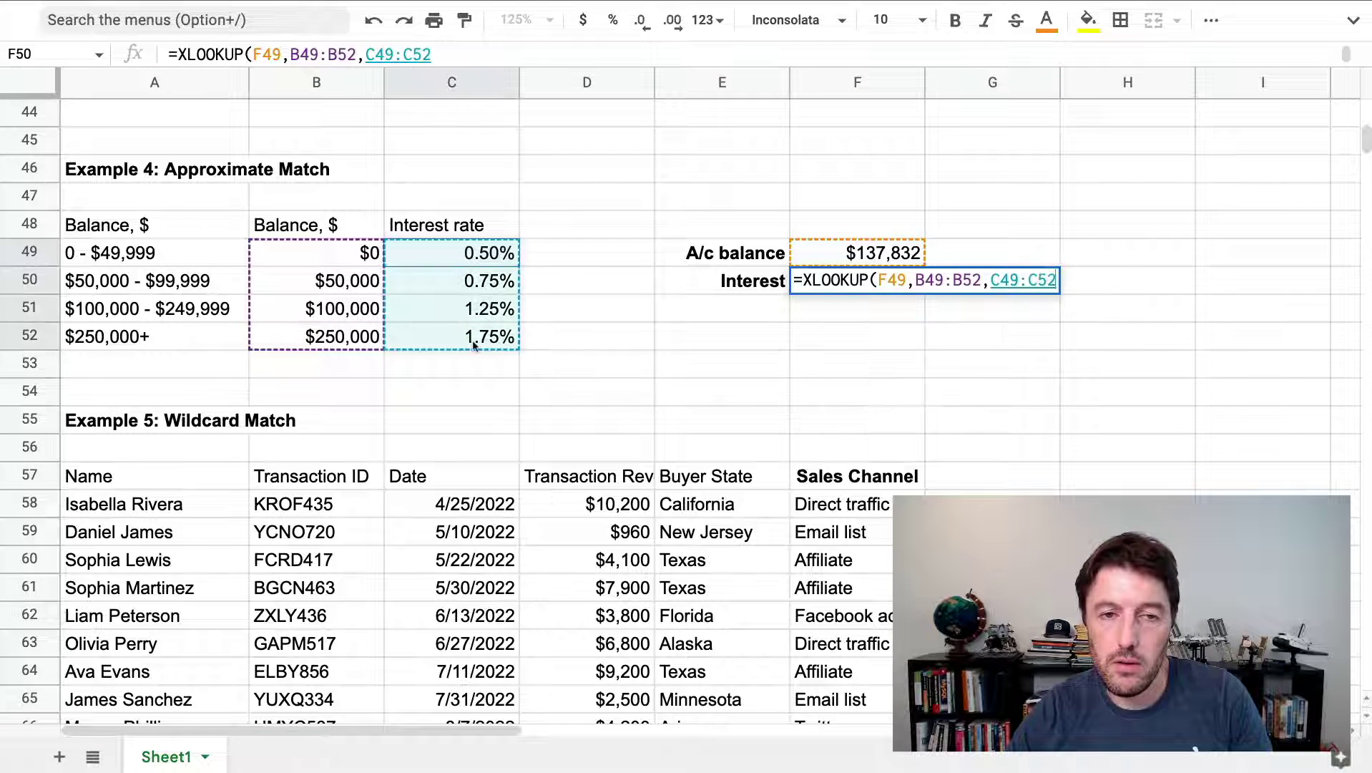
text(, )
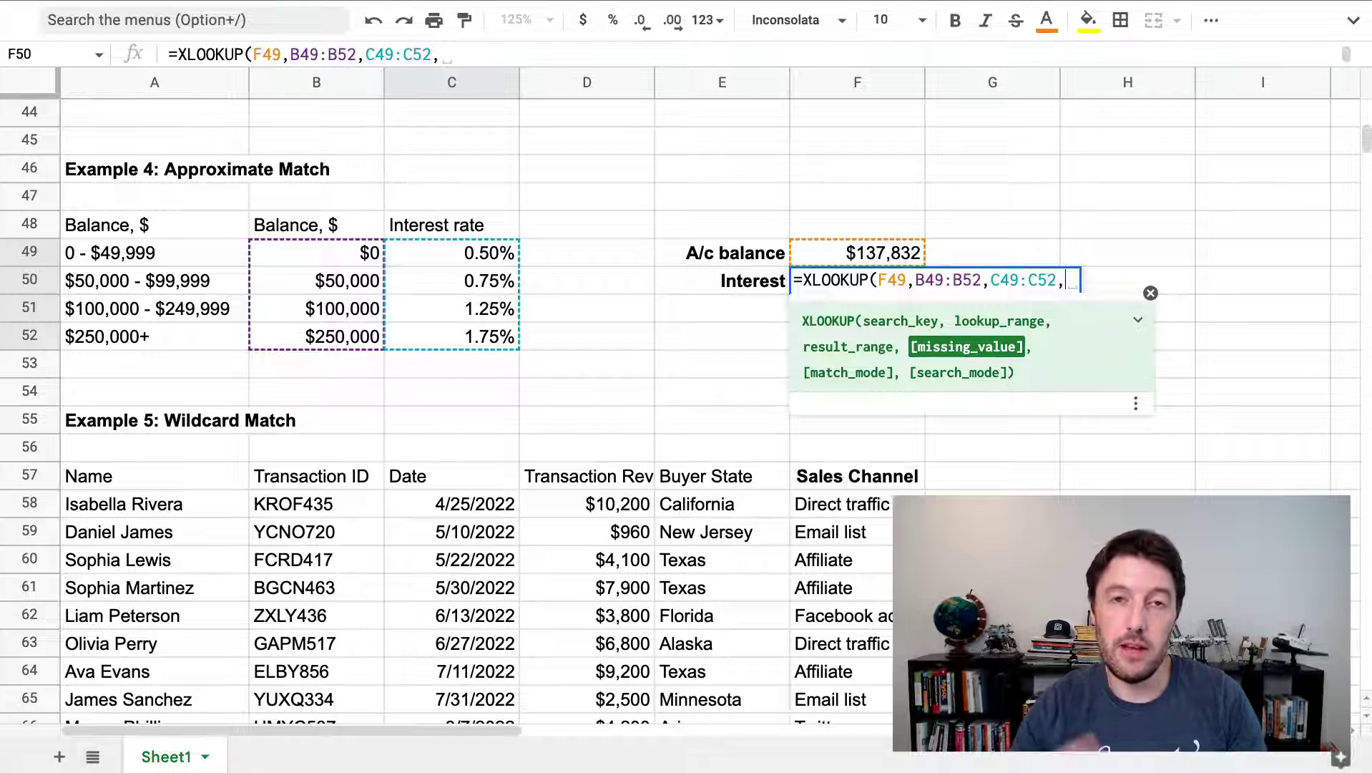
text(,)
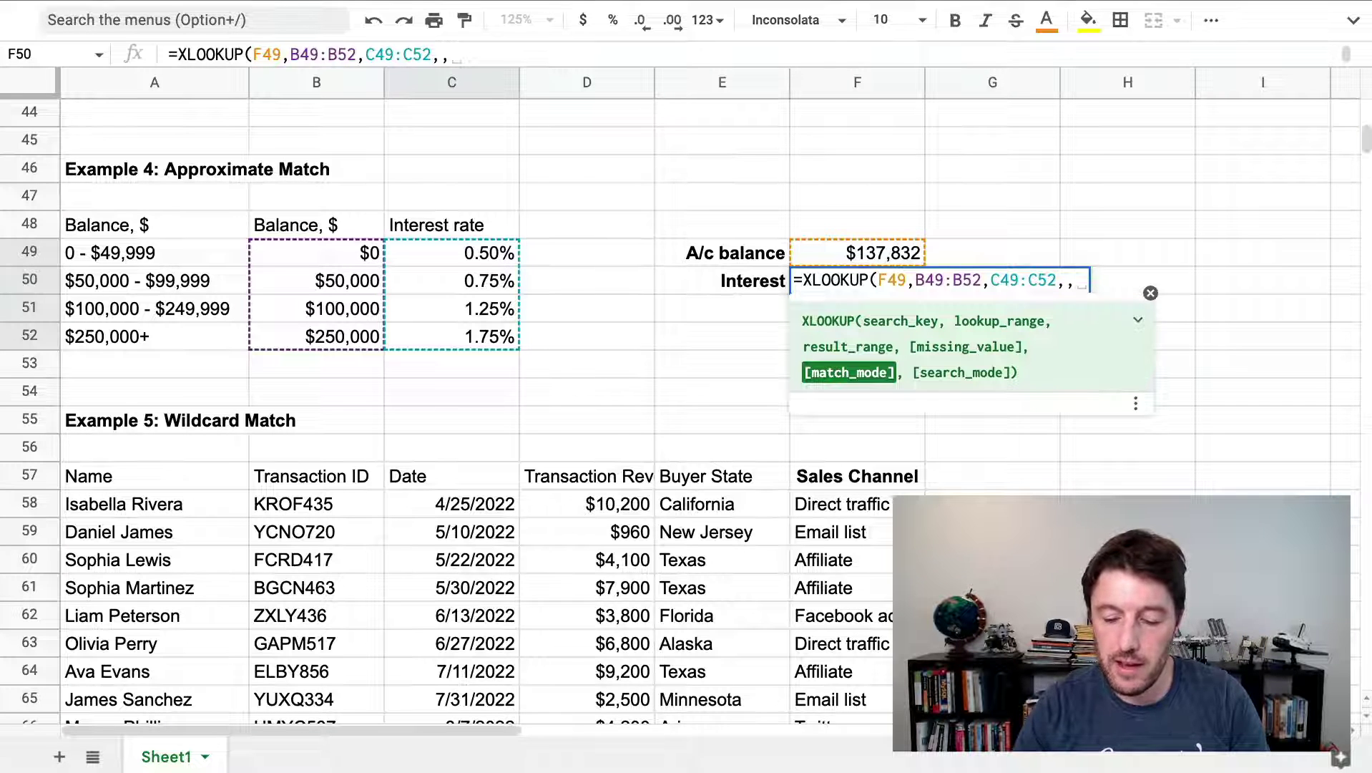
Read the XLOOKUP help's match_mode explanations for 0, 1 and -1
click(1136, 319)
scroll(1056, 462, down, 5)
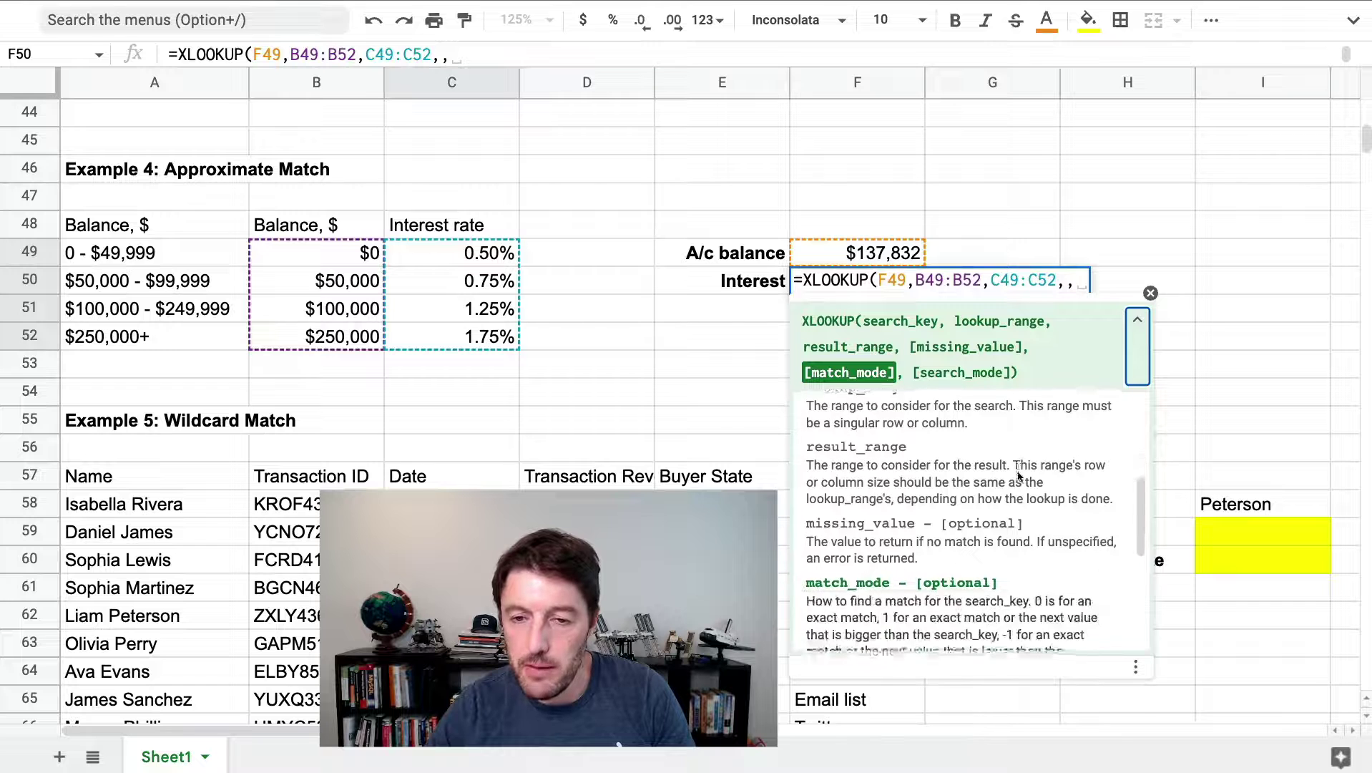
scroll(1056, 462, down, 1)
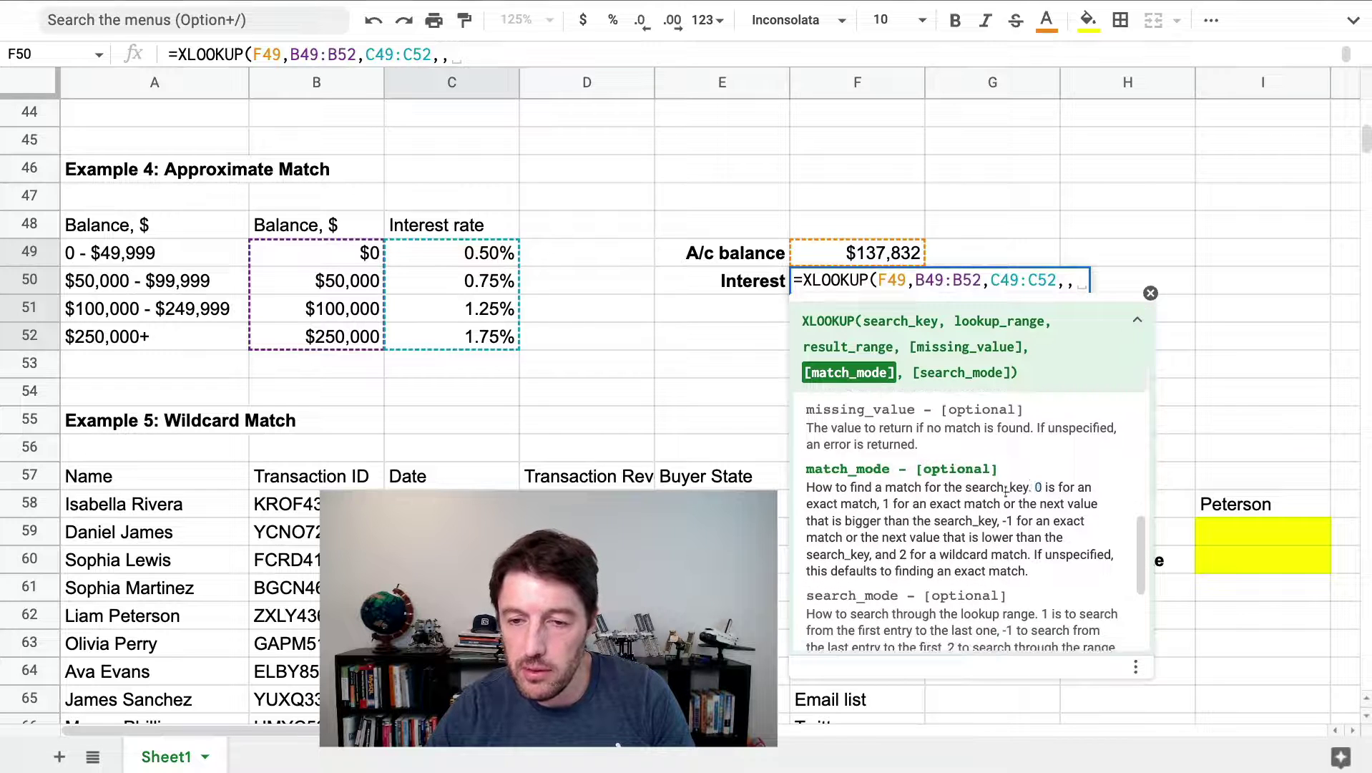
drag(1032, 487, 871, 501)
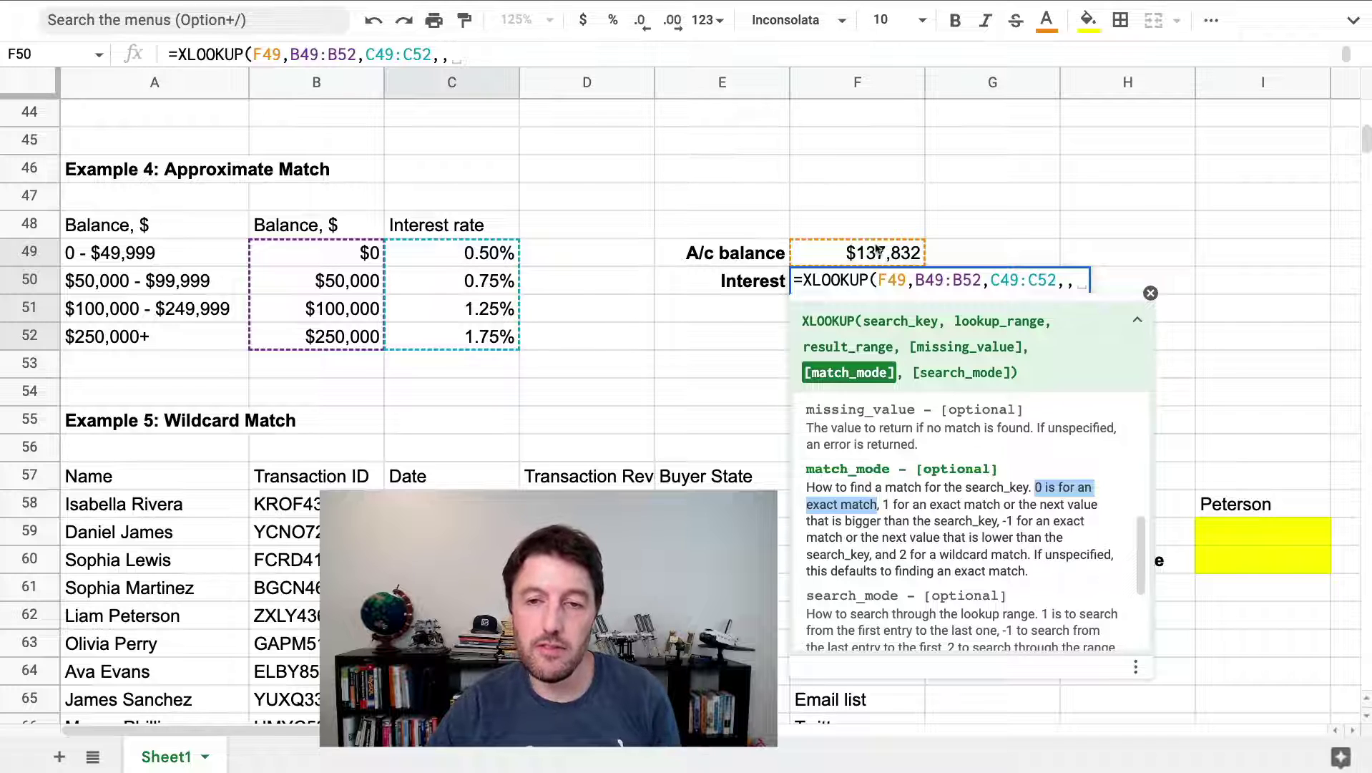
click(884, 503)
drag(884, 503, 1007, 512)
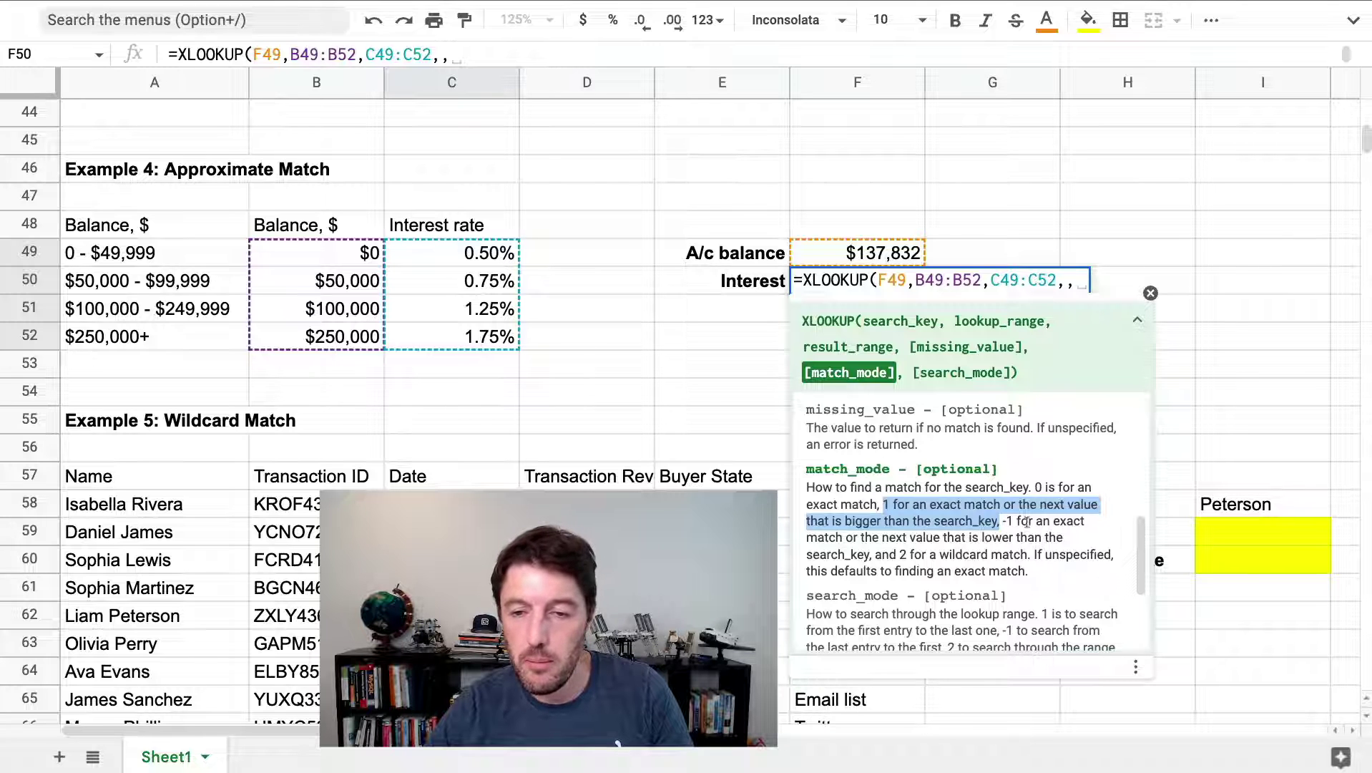
drag(1004, 521, 877, 555)
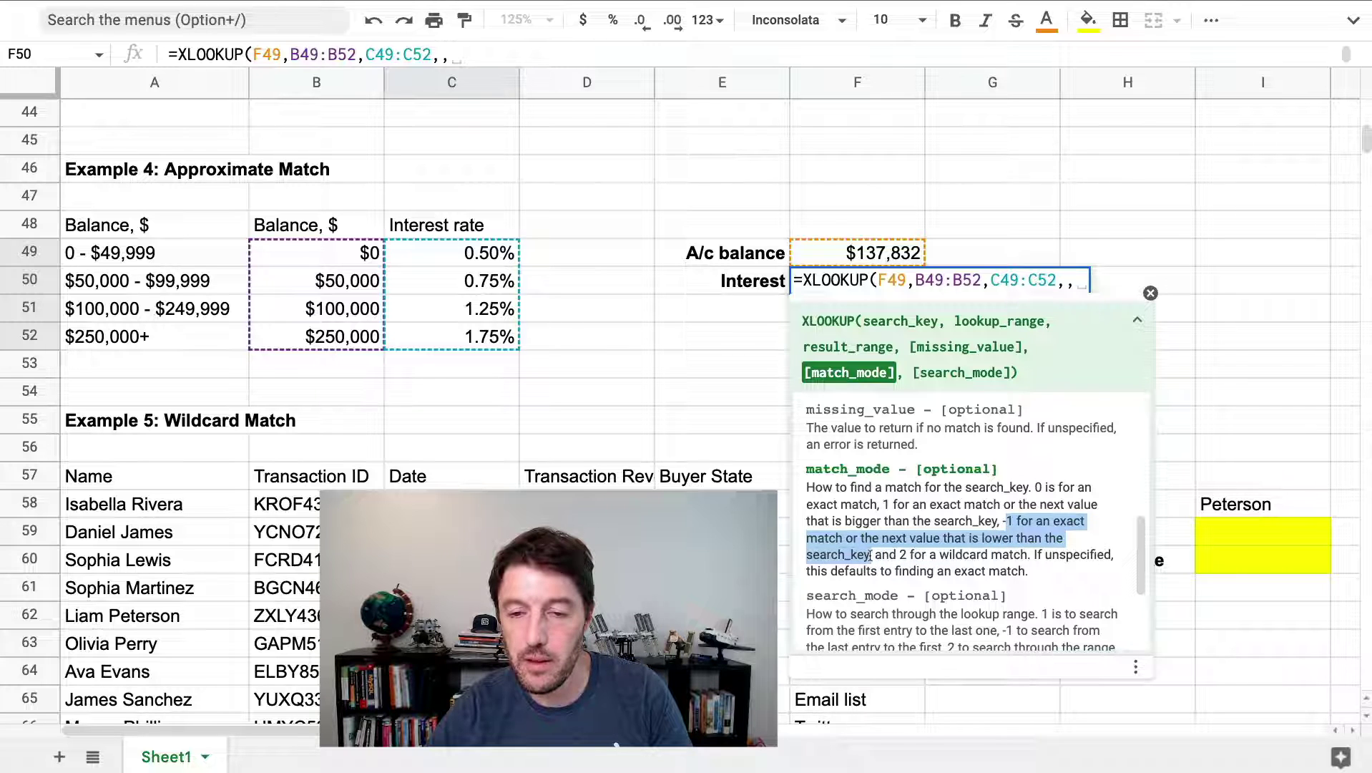
Enter -1 as the match mode so F50 returns 1.25%
click(1073, 280)
text(-1)
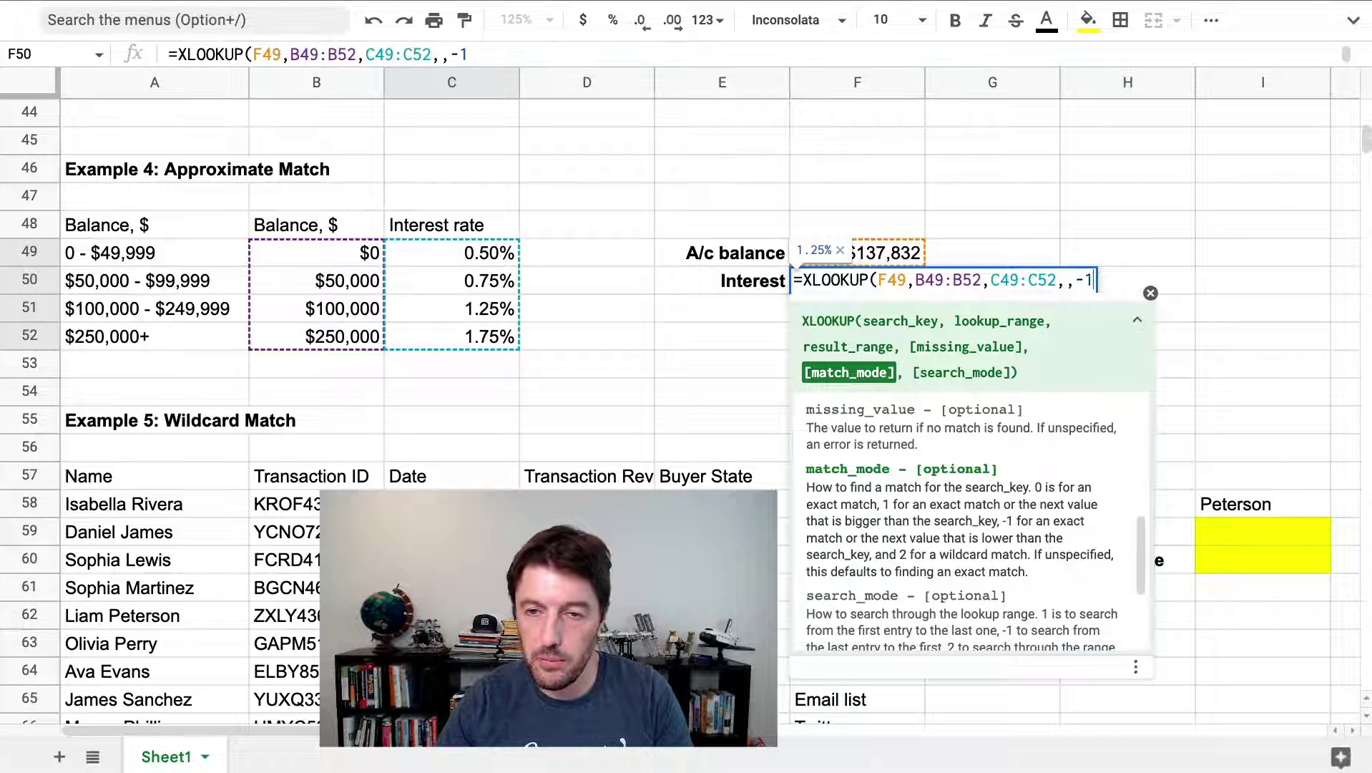
key(Return)
key(Return)
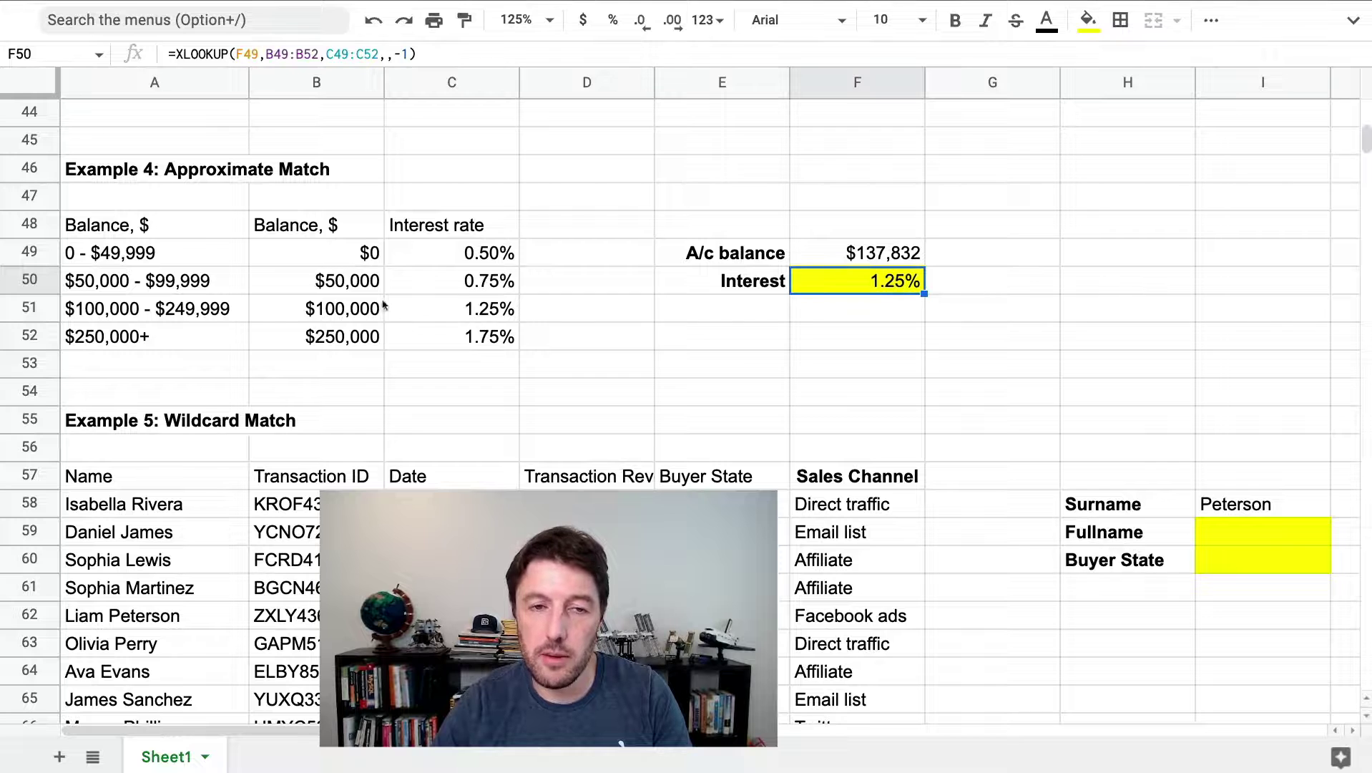
click(361, 259)
drag(360, 267, 354, 260)
click(350, 279)
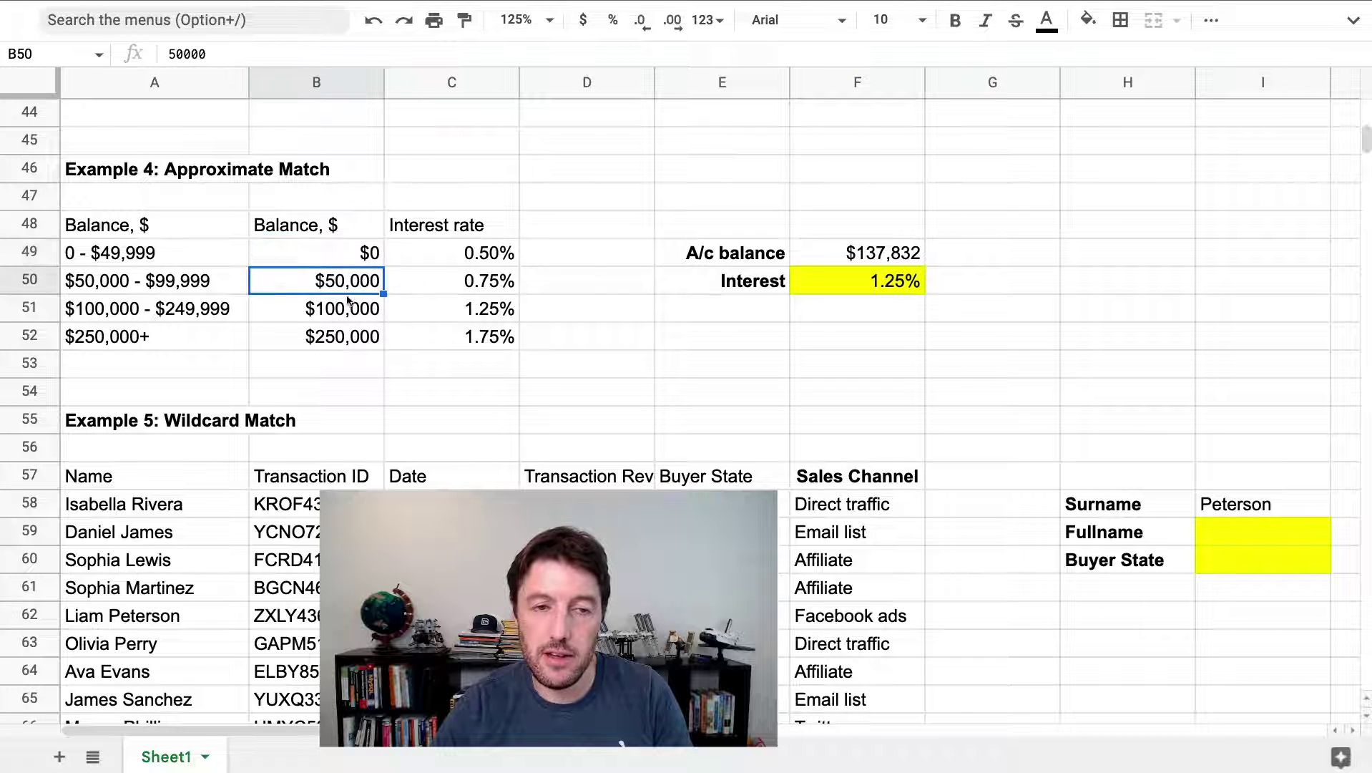
click(346, 309)
click(344, 337)
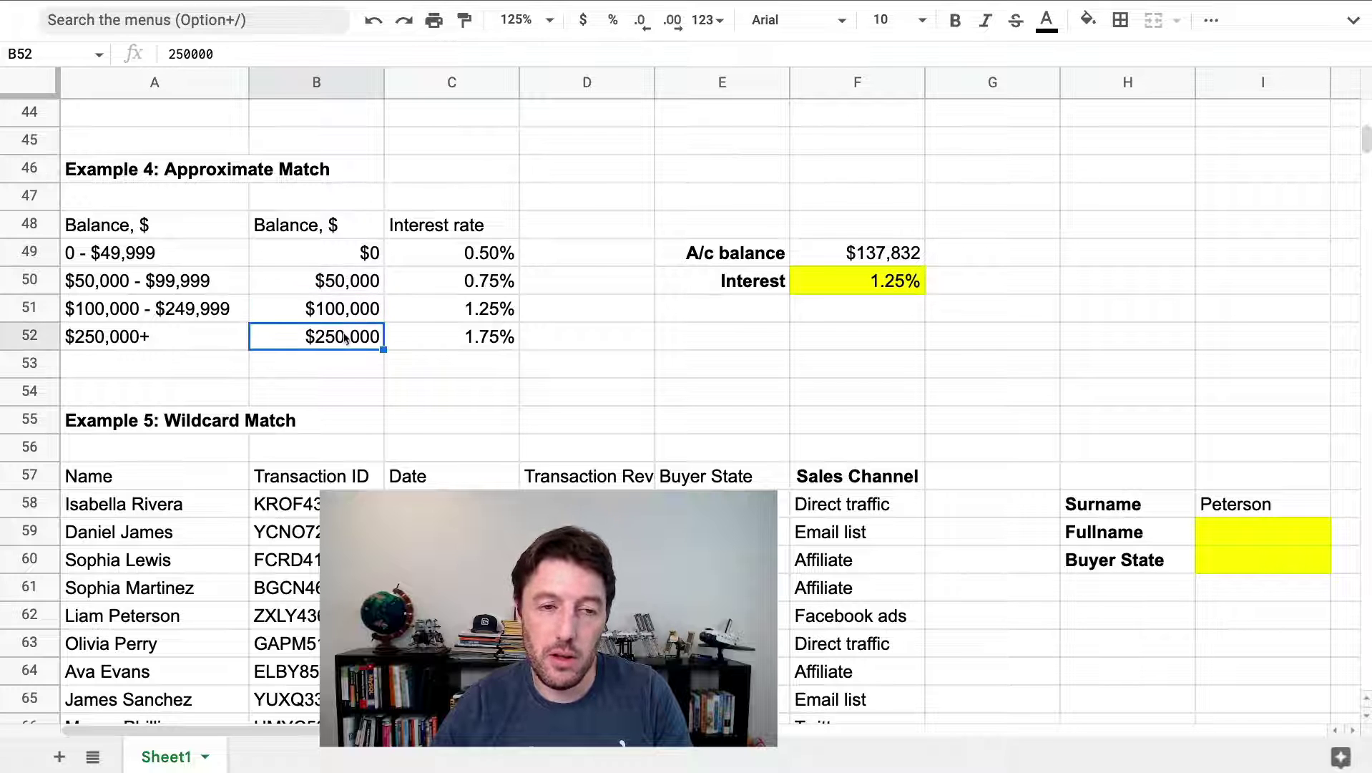
click(343, 308)
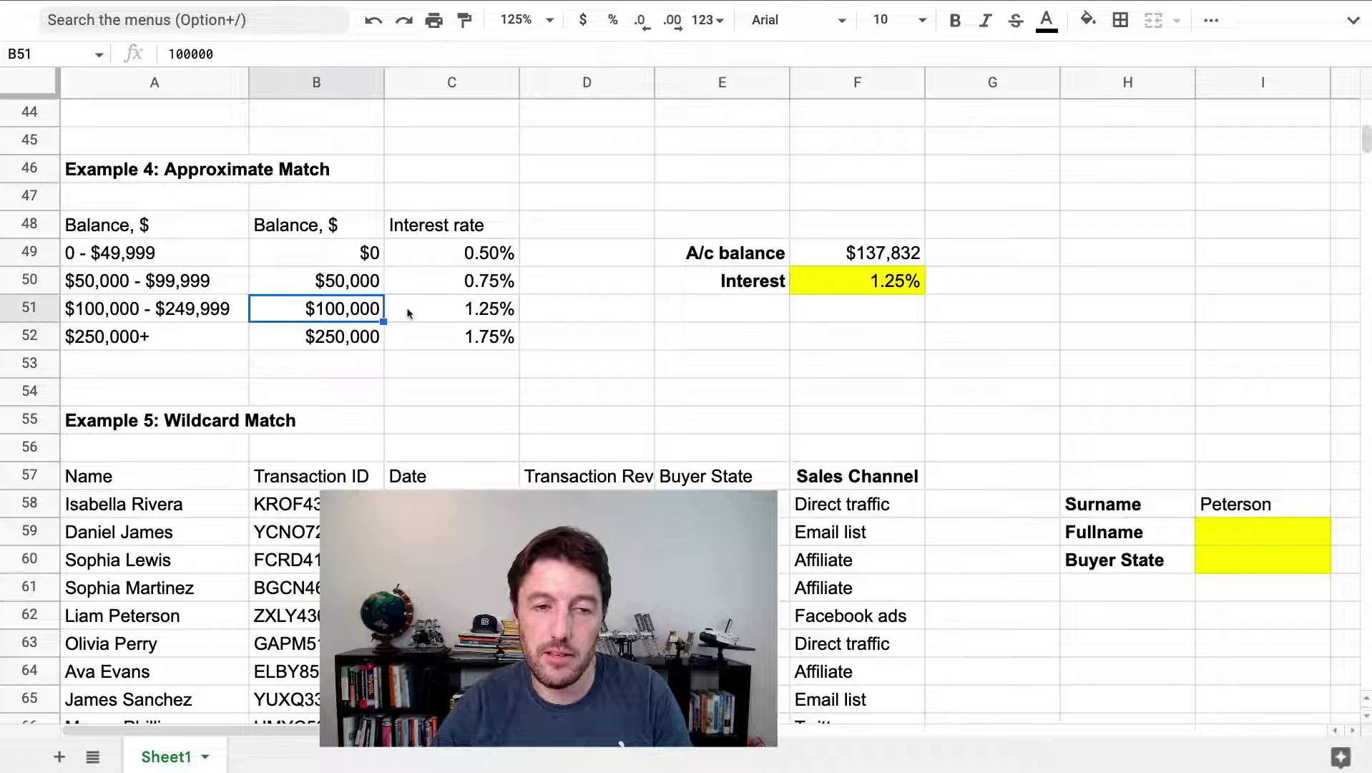
click(845, 282)
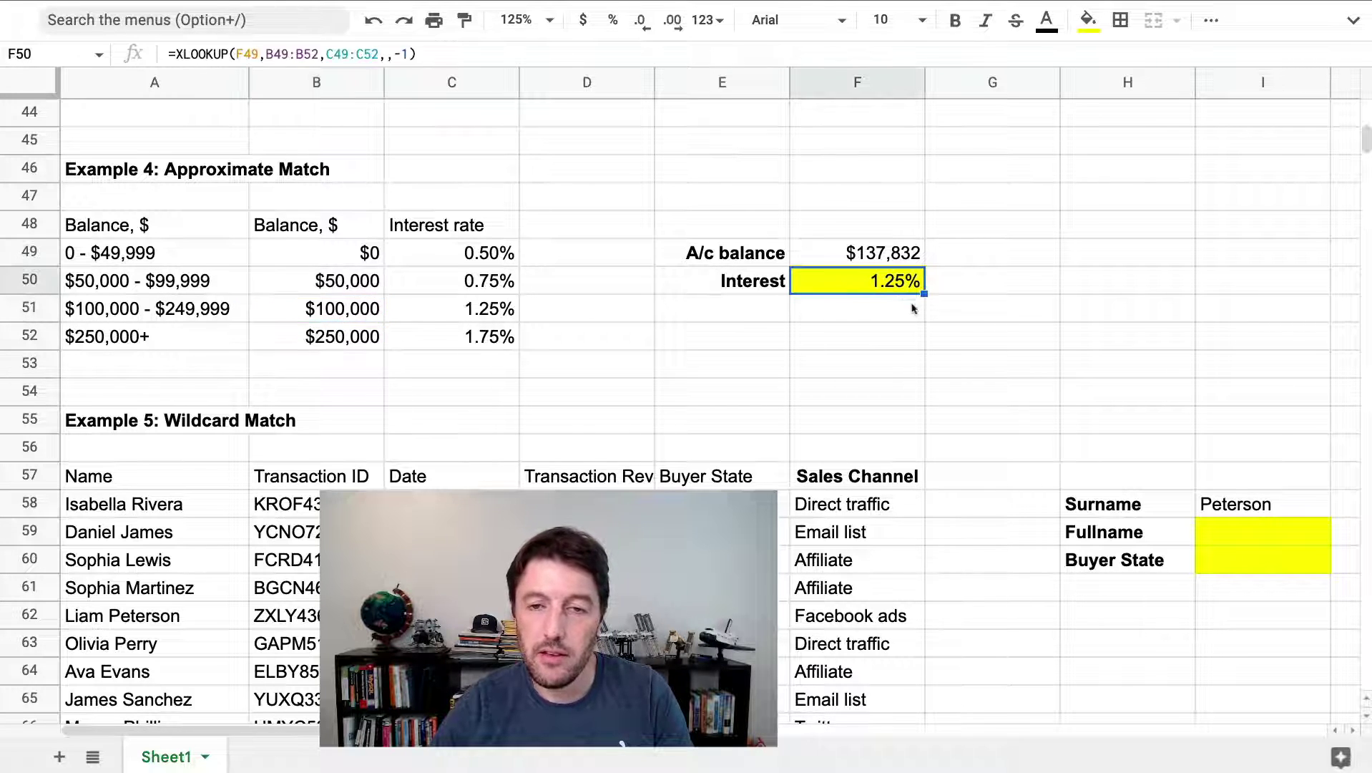
Change F50's interest lookup to match mode 1, giving 1.75%, and compare the $250,000 and $100,000 tiers
double_click(844, 282)
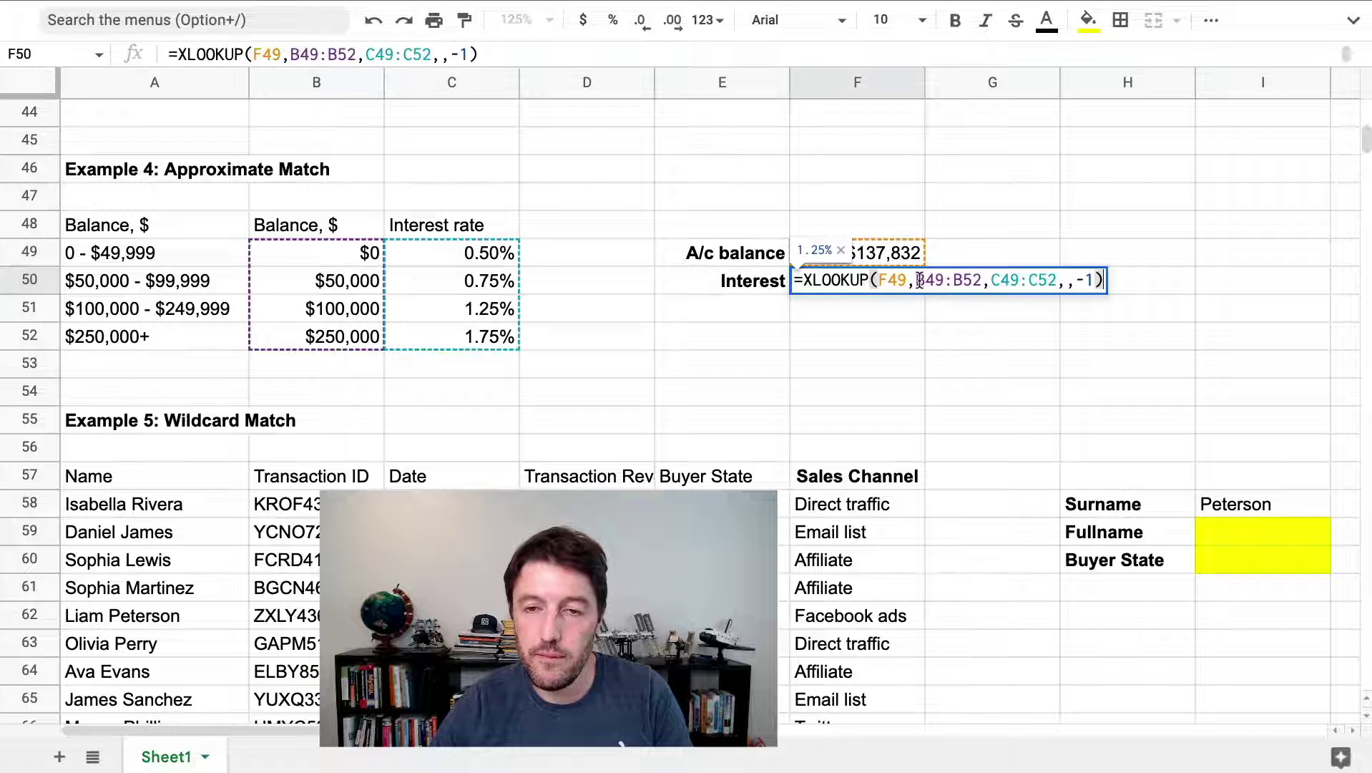
click(1092, 280)
key(BackSpace)
key(BackSpace)
text(1)
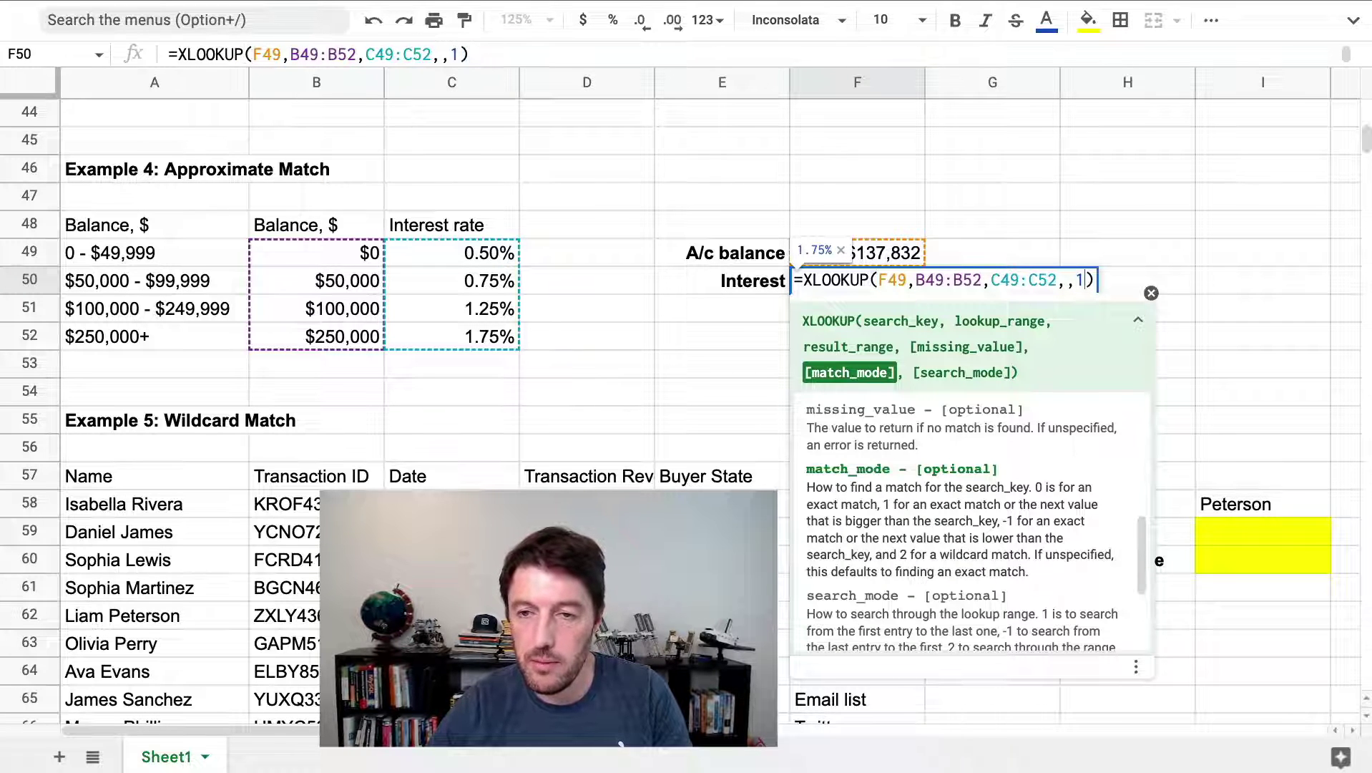
key(Return)
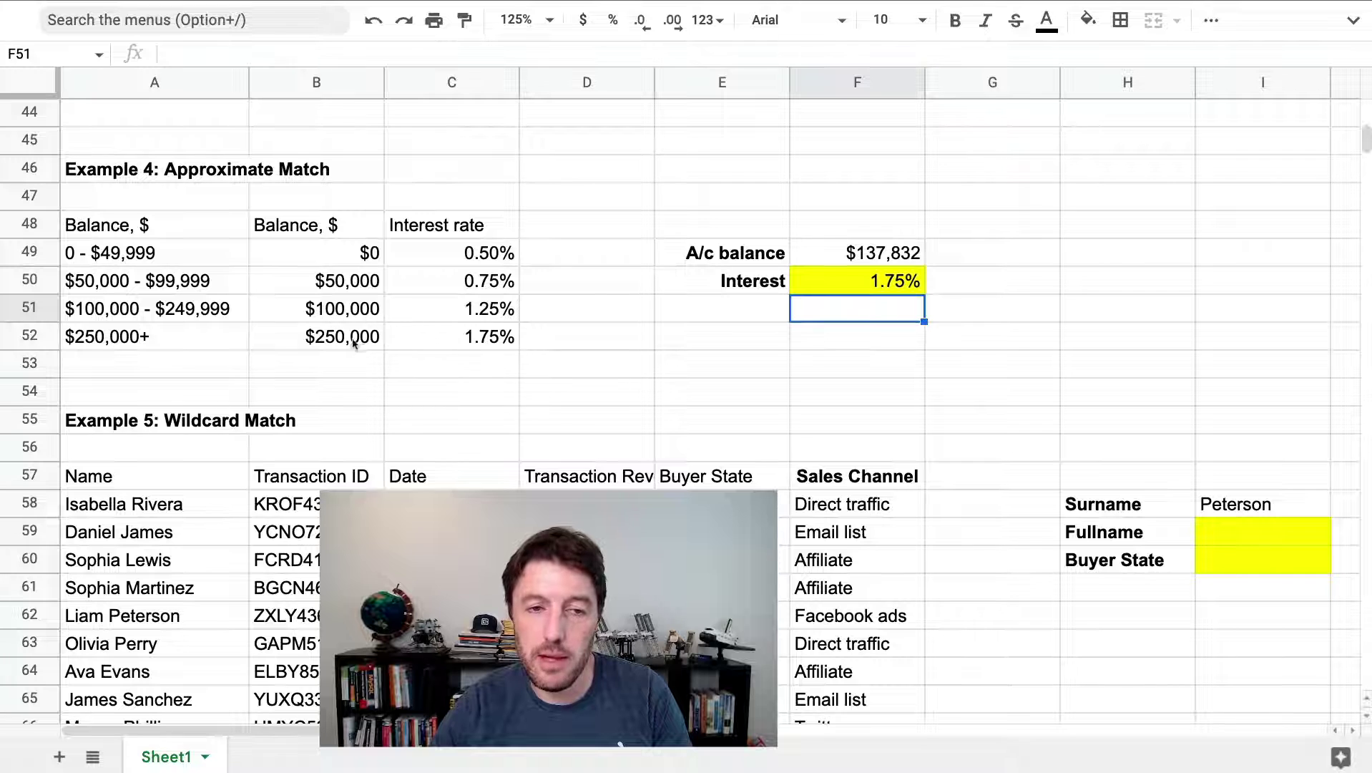
drag(335, 335, 483, 342)
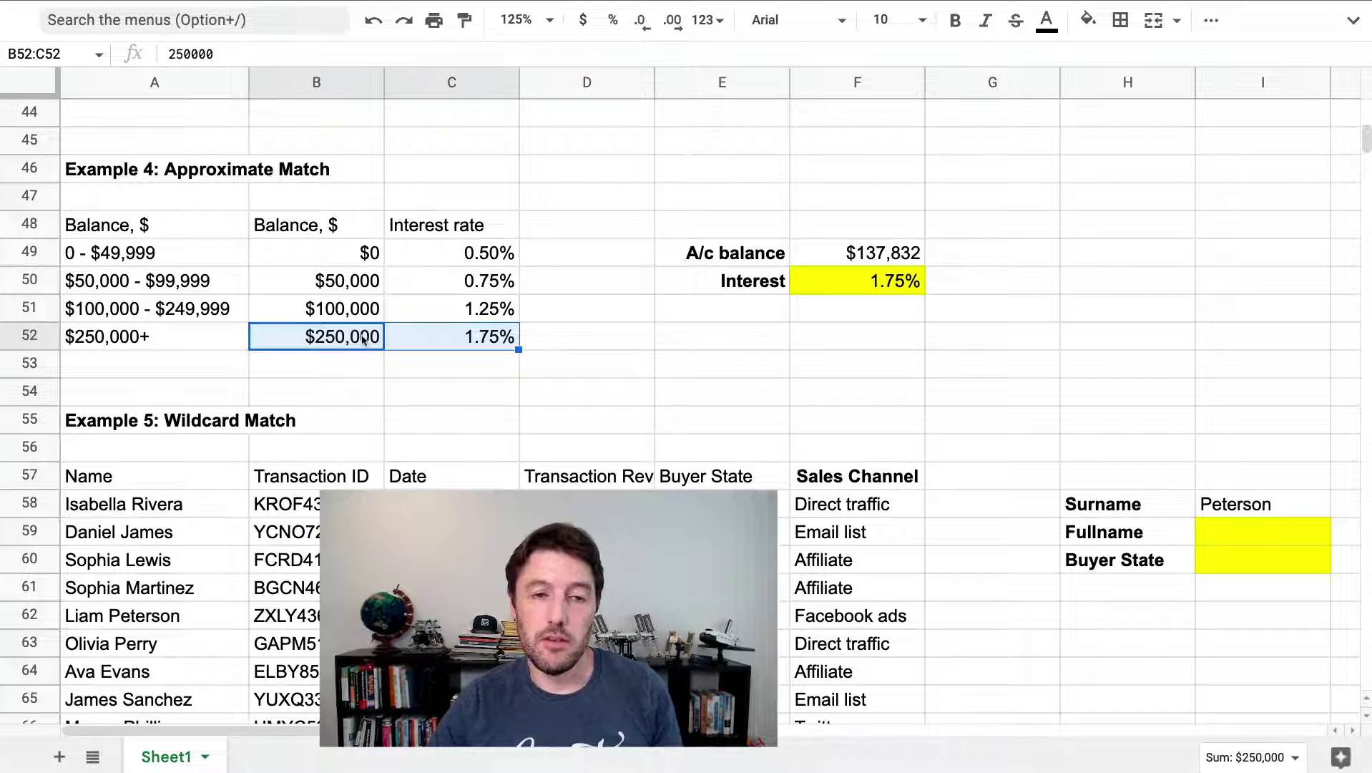
drag(157, 308, 444, 307)
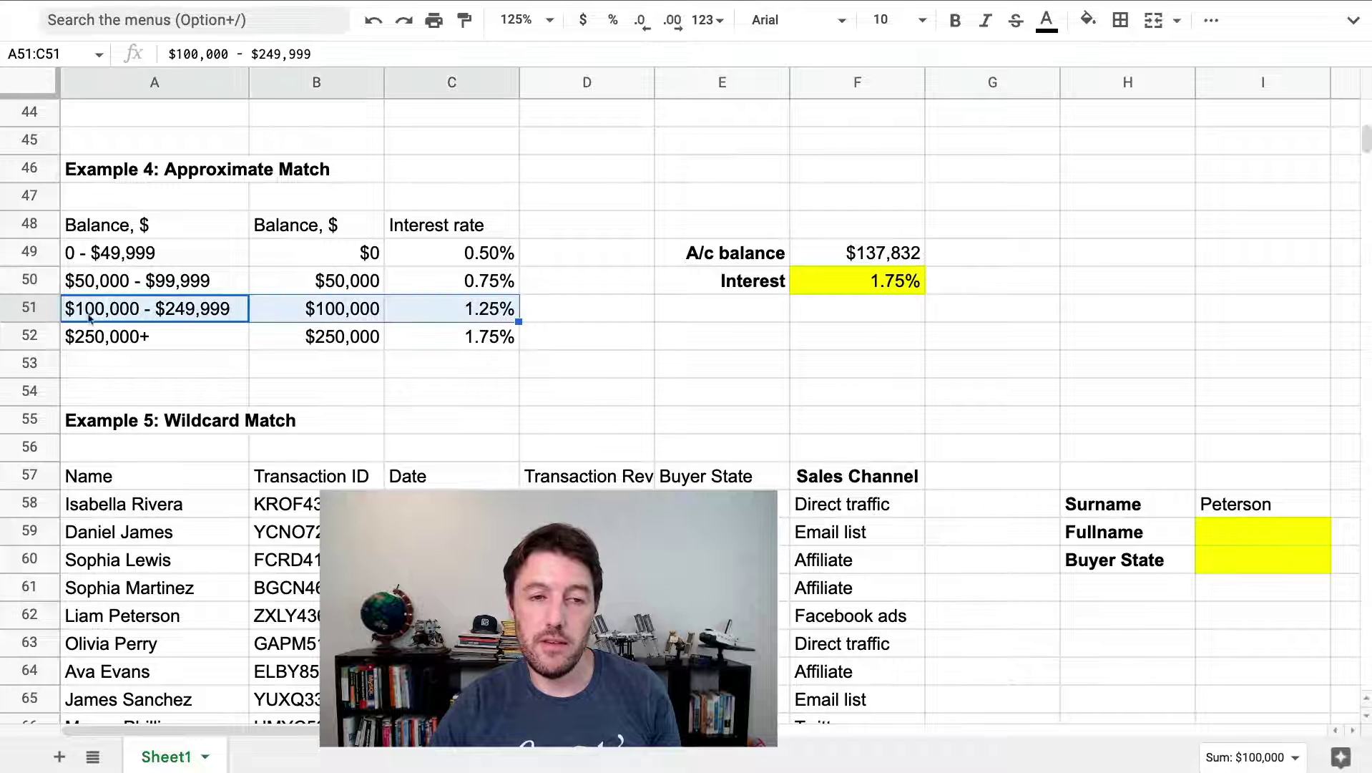
Reopen F50's formula and select its match mode argument to put it back to -1
click(889, 284)
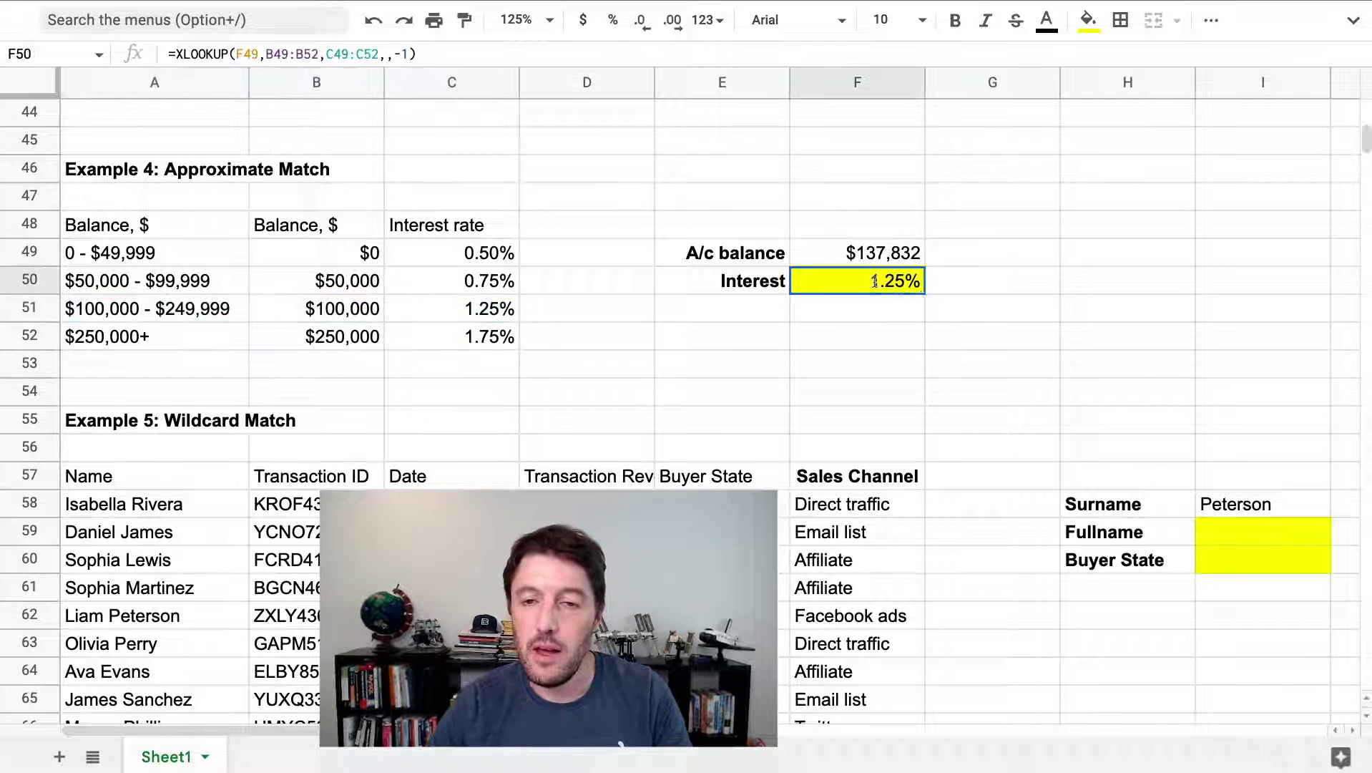
double_click(889, 285)
drag(1097, 279, 1075, 280)
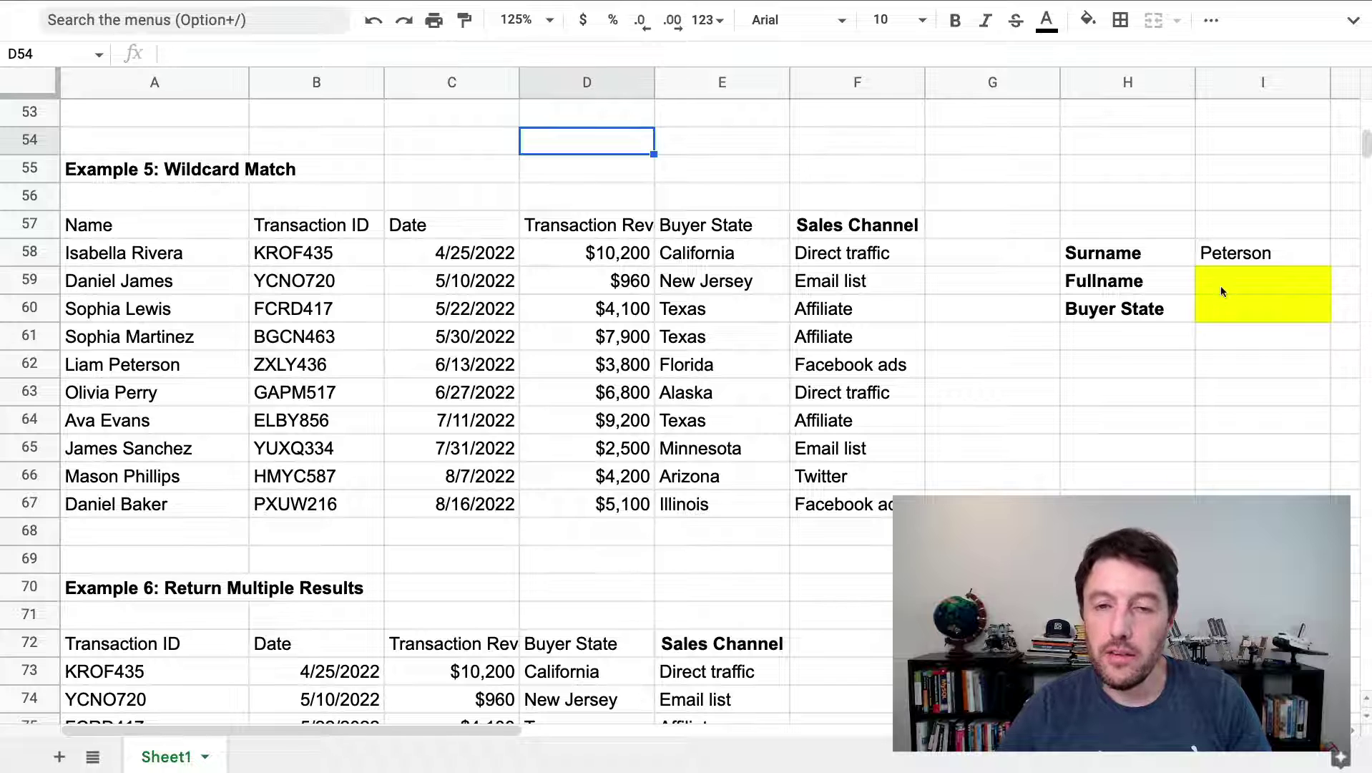
Select the Example 5 header row and table so the headers become bold, centred and wrapped
drag(723, 230, 143, 226)
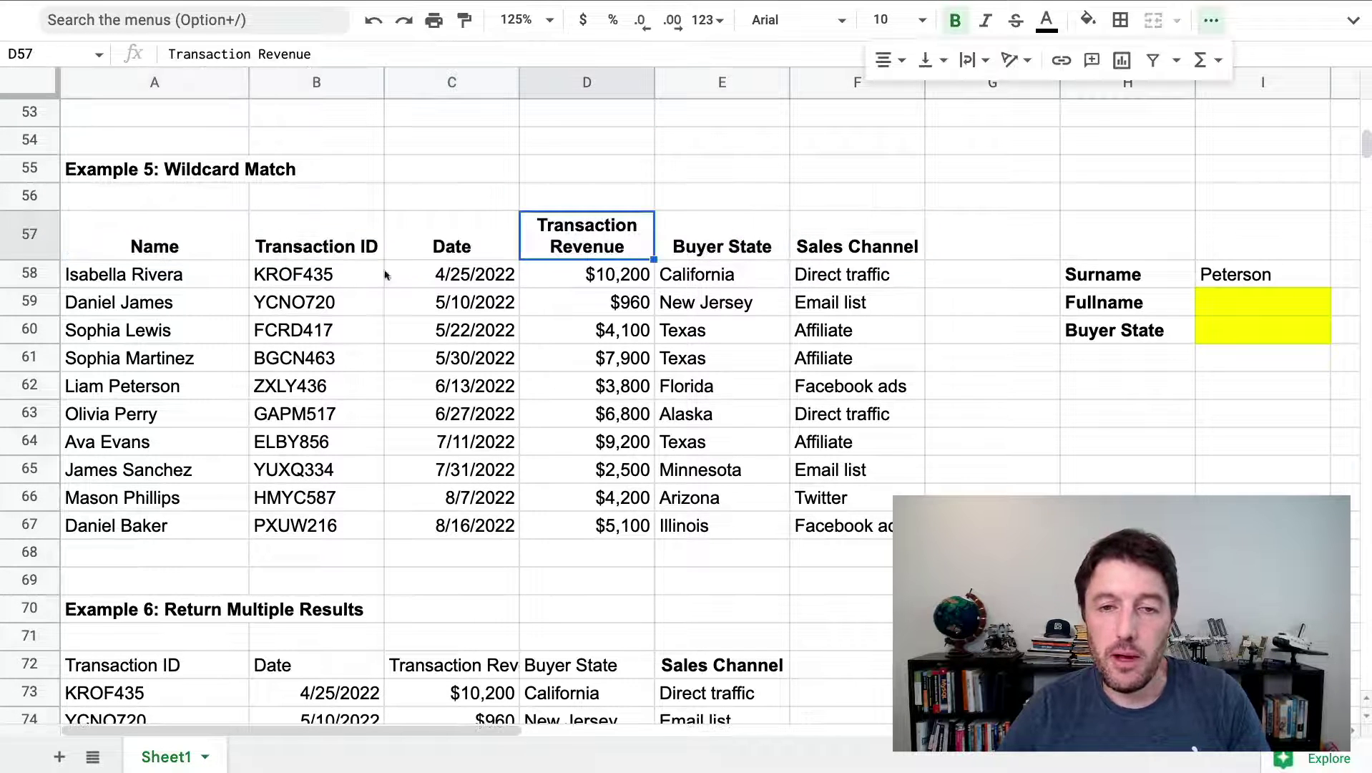
drag(155, 240, 844, 525)
click(1260, 279)
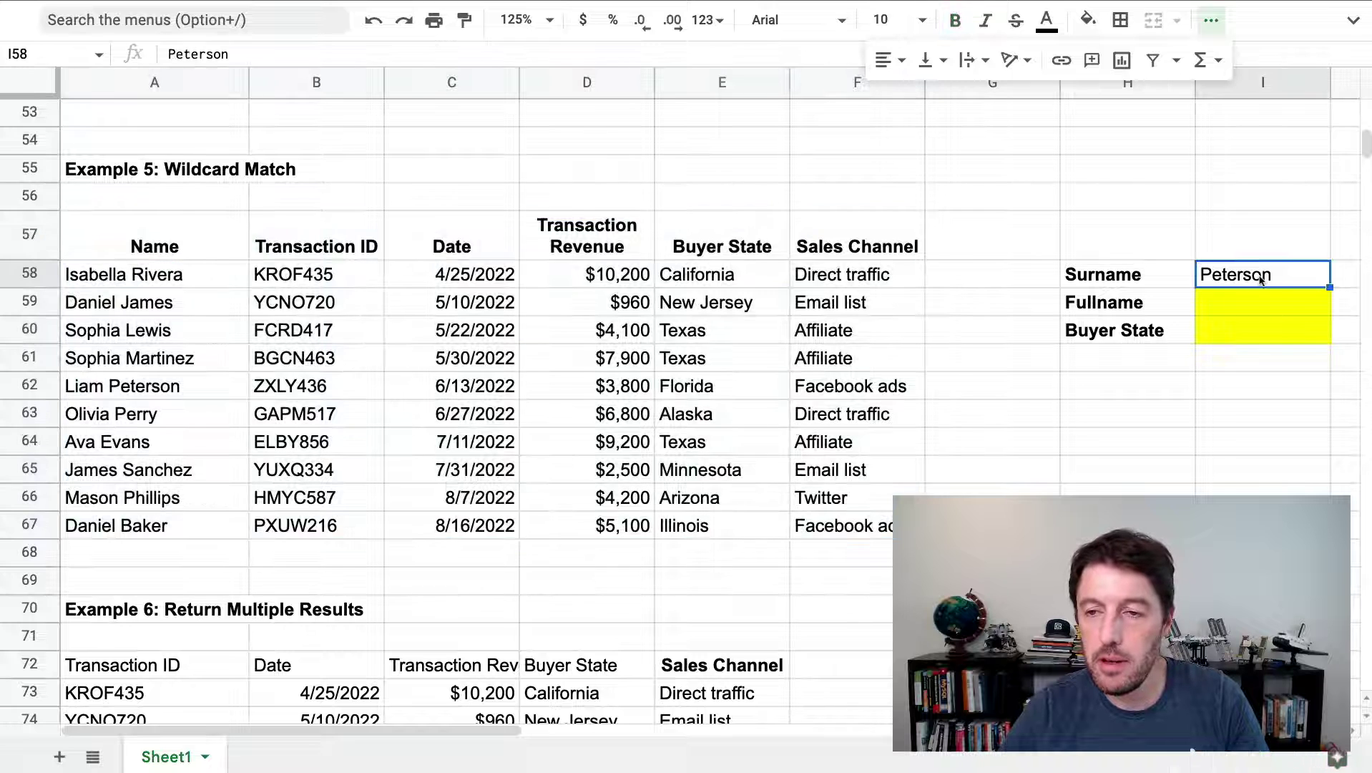
Select the Fullname cell I59 and start, then cancel, a partial =xl formula
drag(1186, 303, 1221, 304)
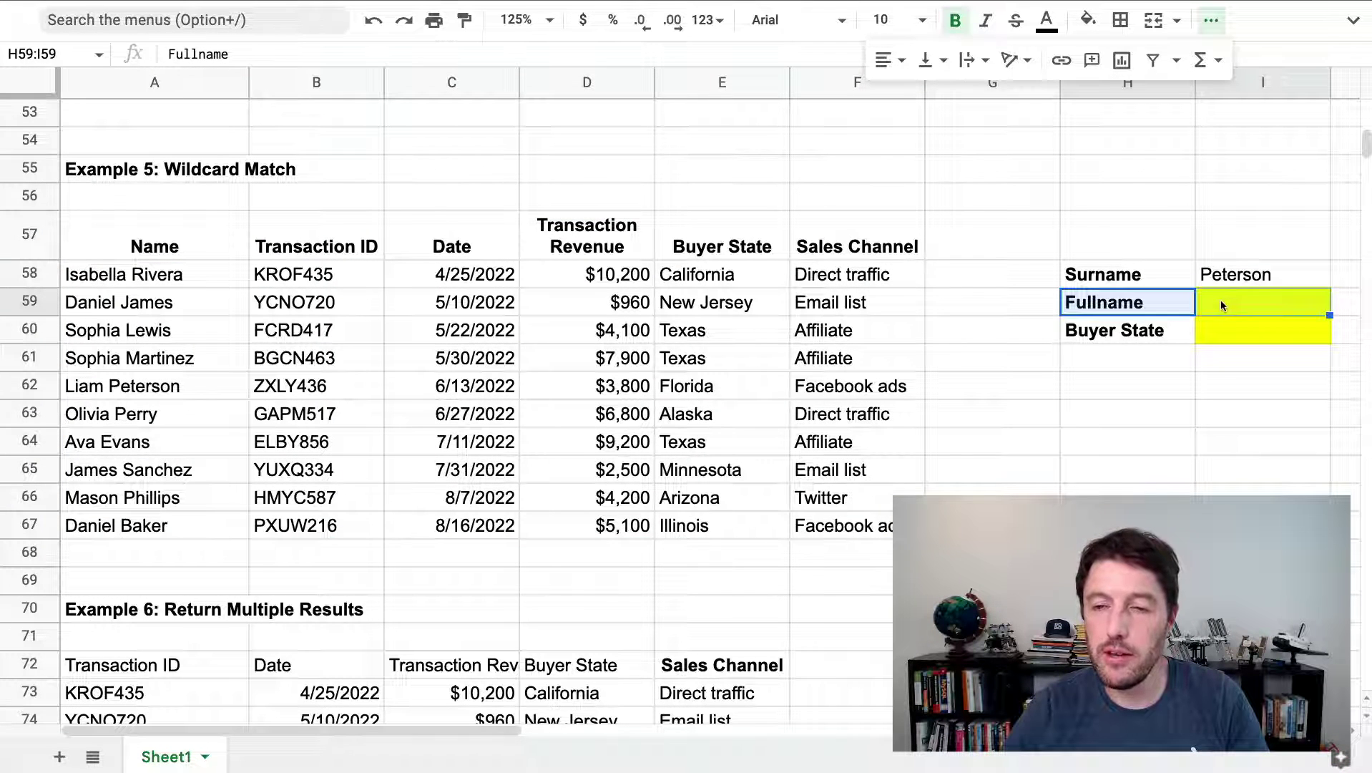
click(1237, 283)
click(1239, 304)
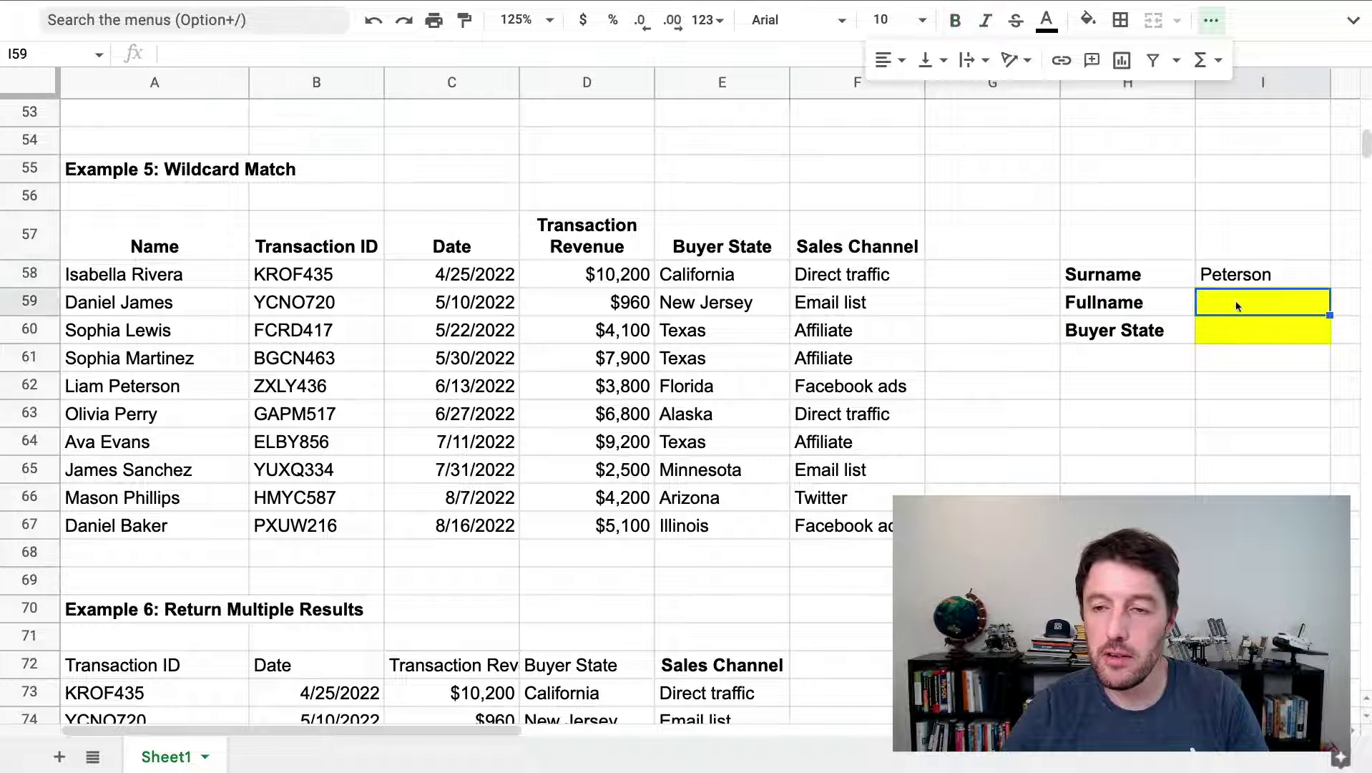
text(=xl)
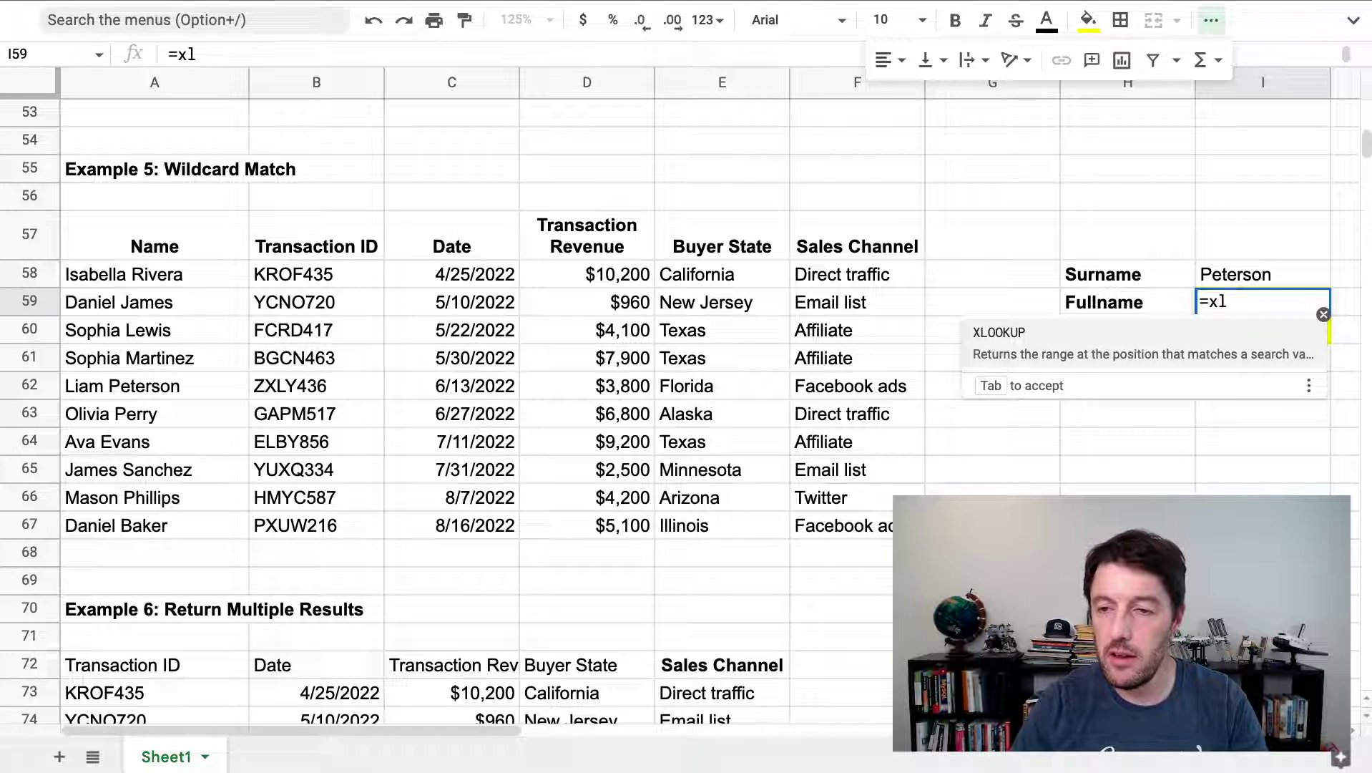
key(Escape)
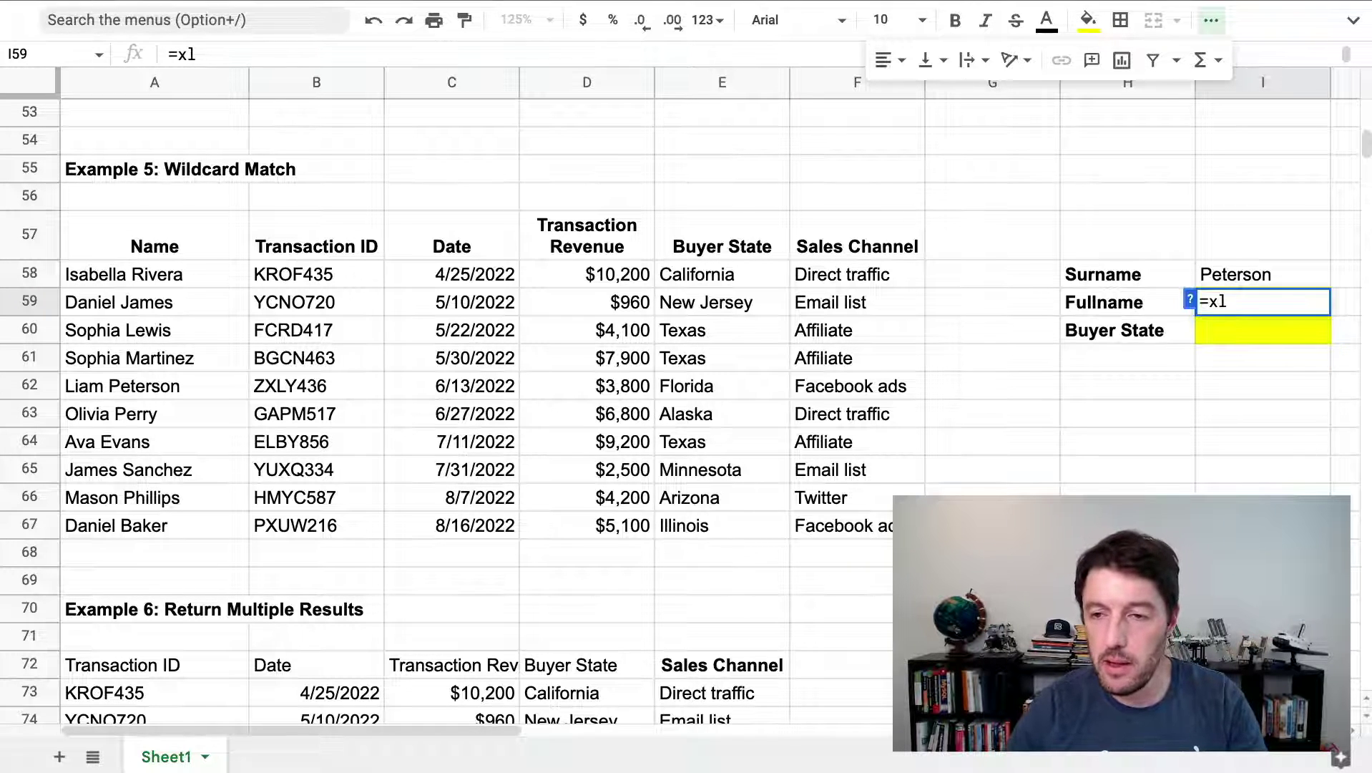
key(Escape)
Set the sheet zoom to 100%
click(544, 20)
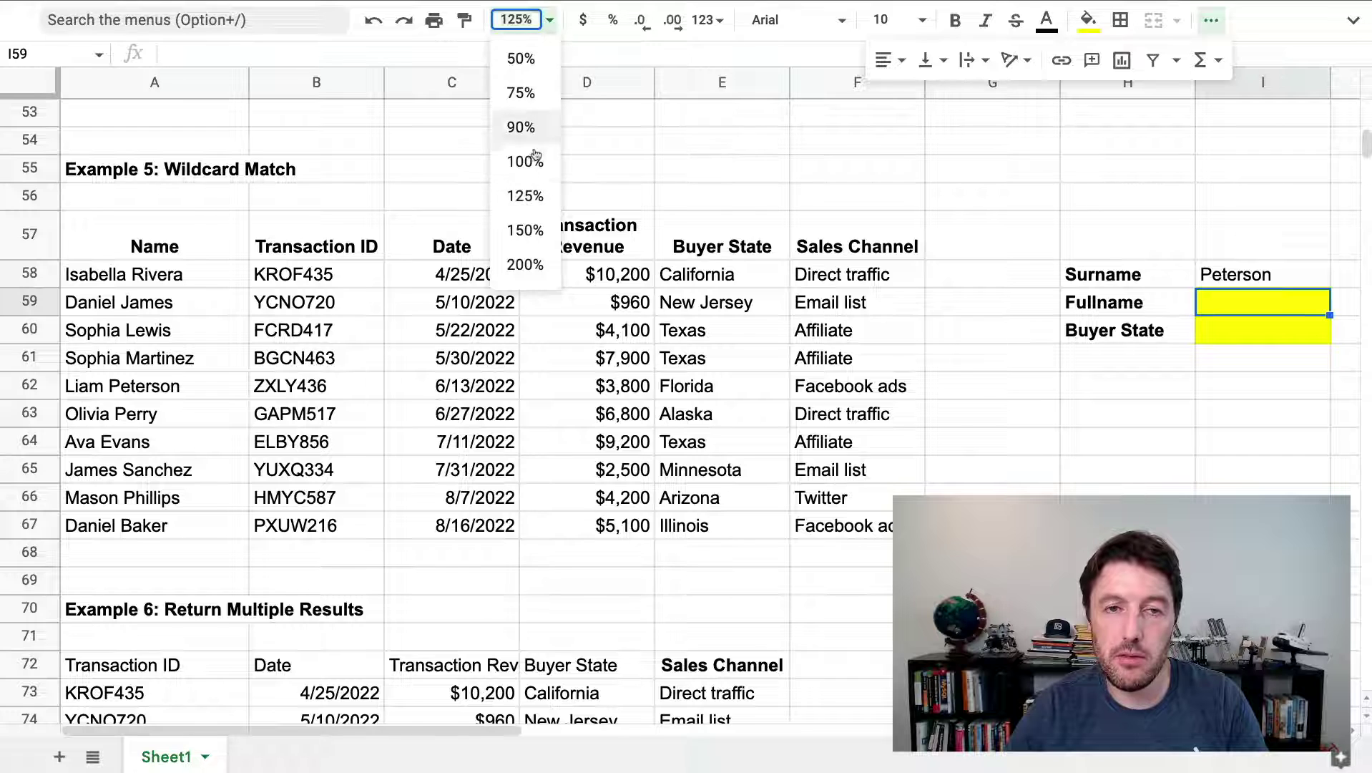
click(533, 161)
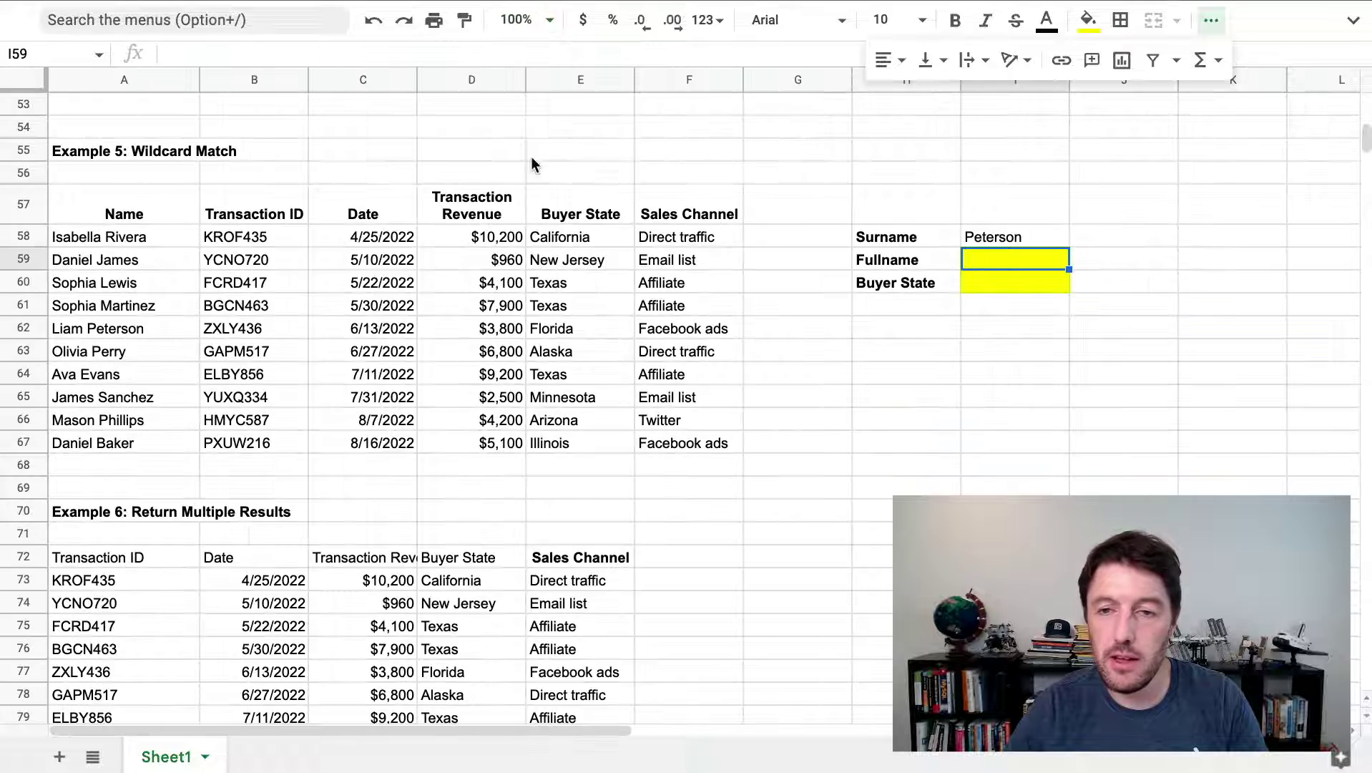
click(1211, 21)
Begin an XLOOKUP formula in I59, adding and then removing the I58 reference
text(=)
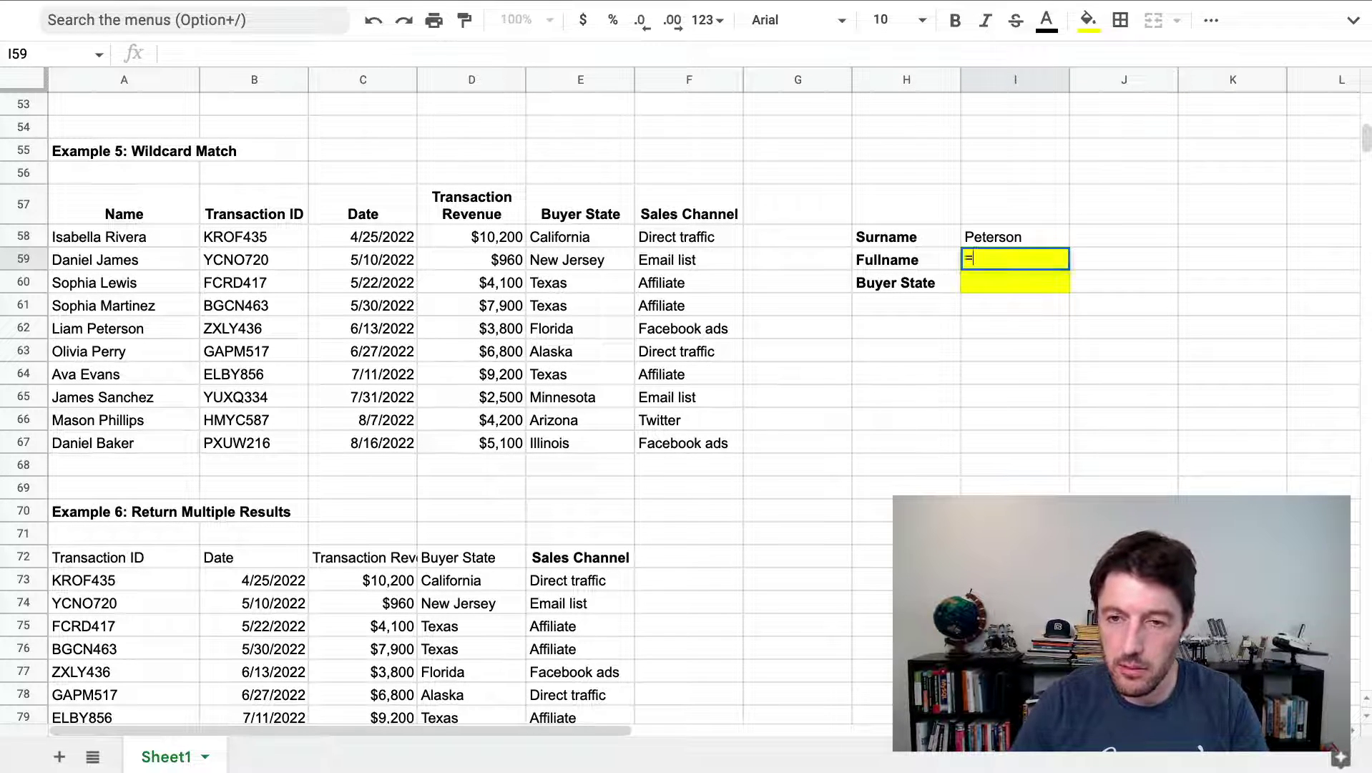
text(xlo)
key(Tab)
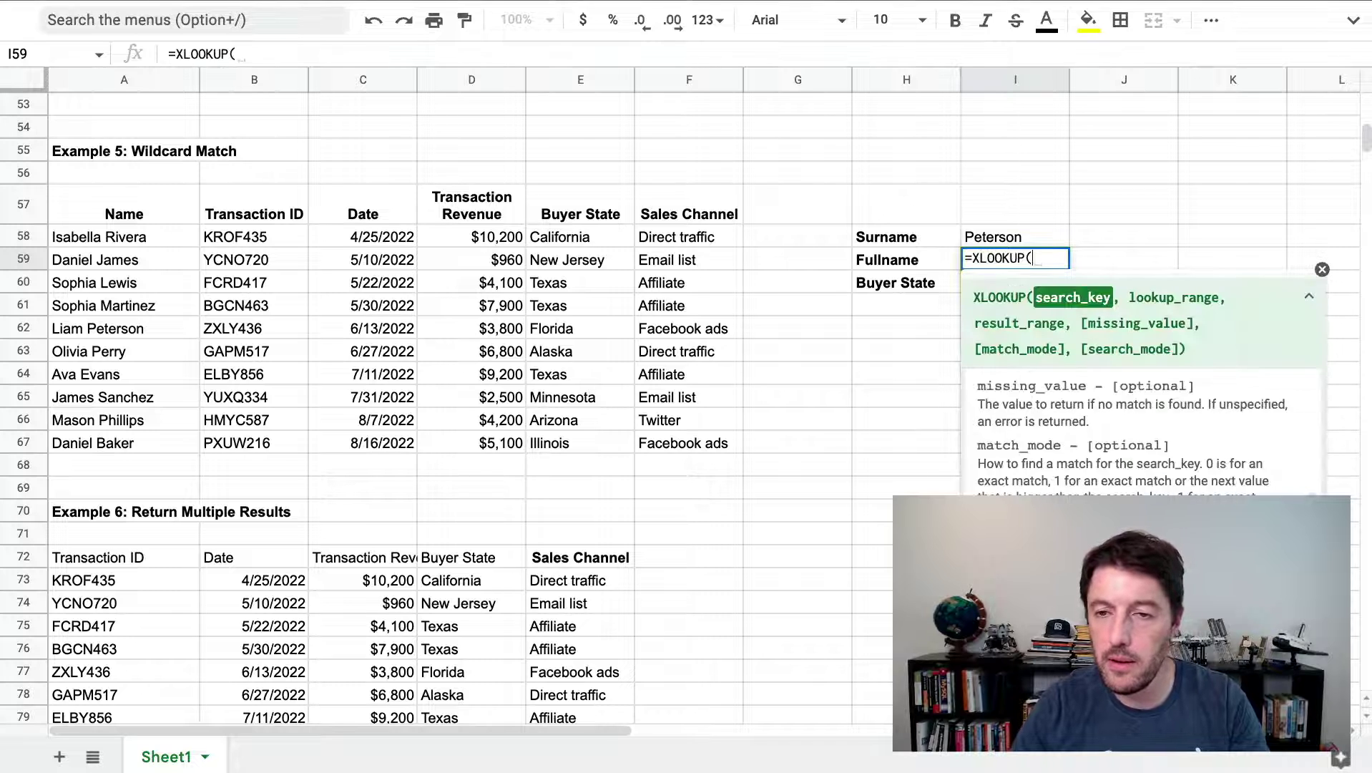
click(1014, 236)
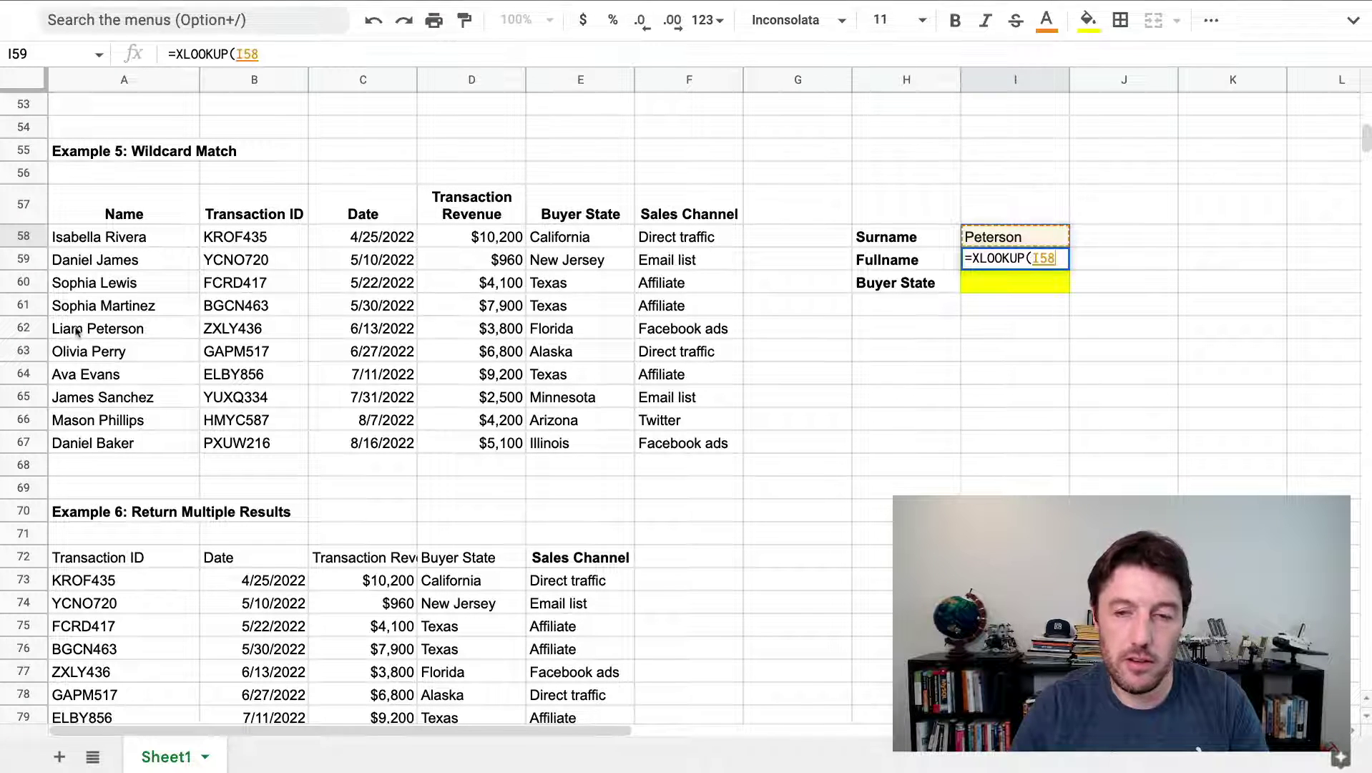
key(BackSpace)
key(BackSpace)
key(BackSpace)
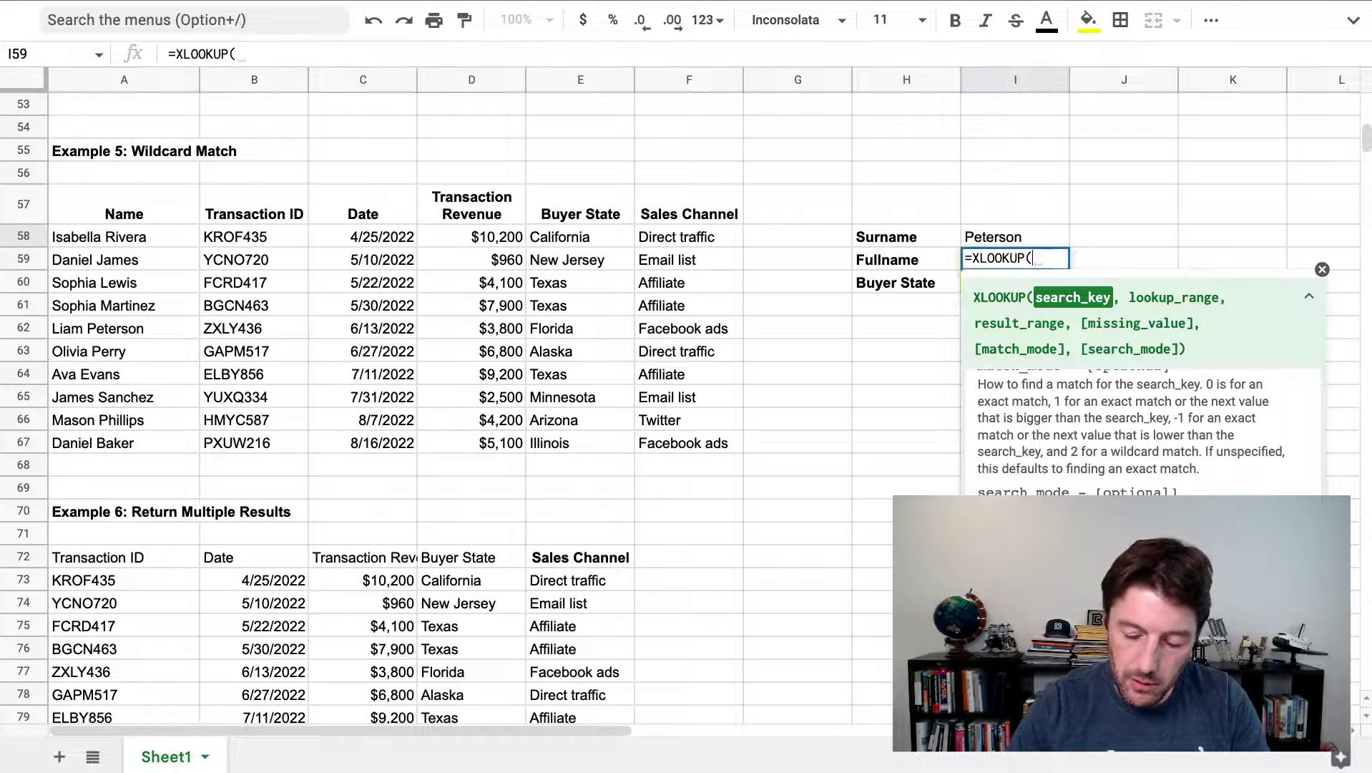
Try the search key "*Peterson", then the ? and ~* wildcards, leaving "*" as the key's start
text(")
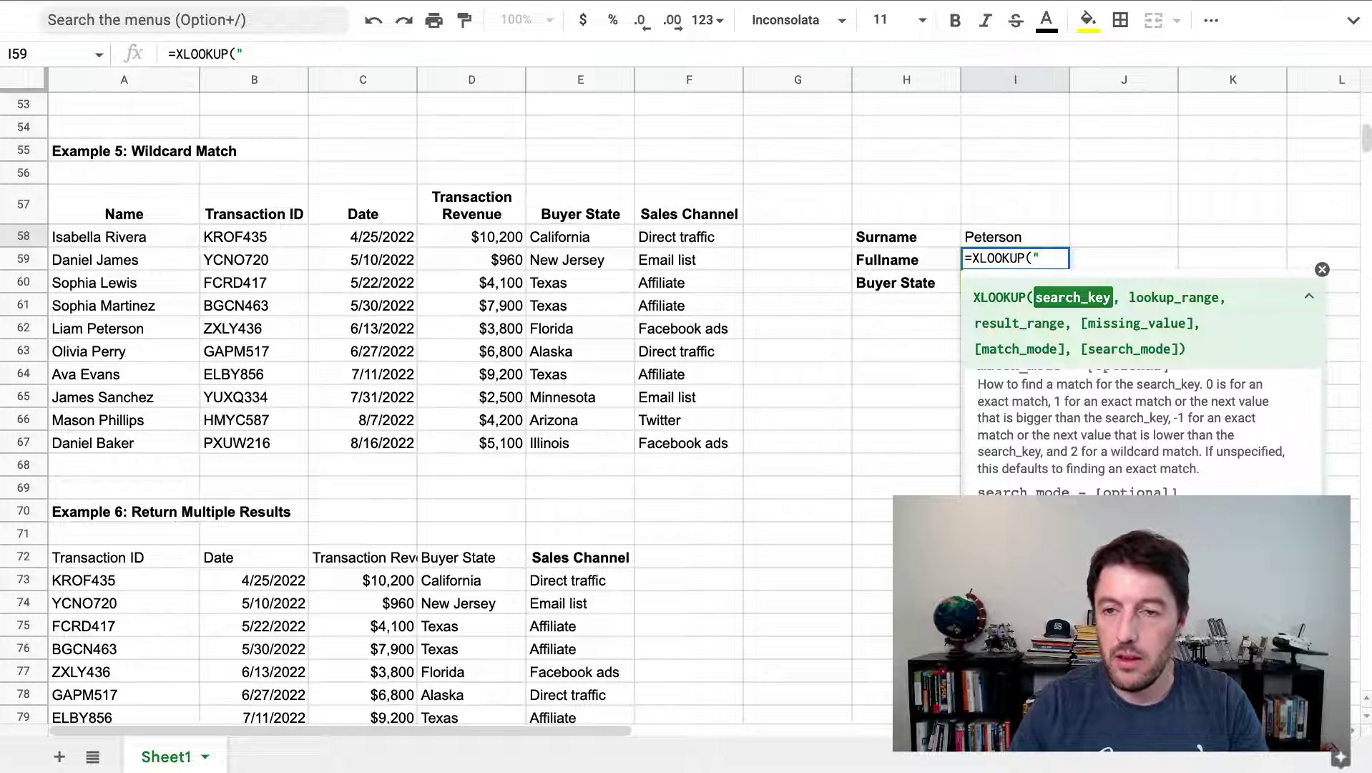
text(*Peterson")
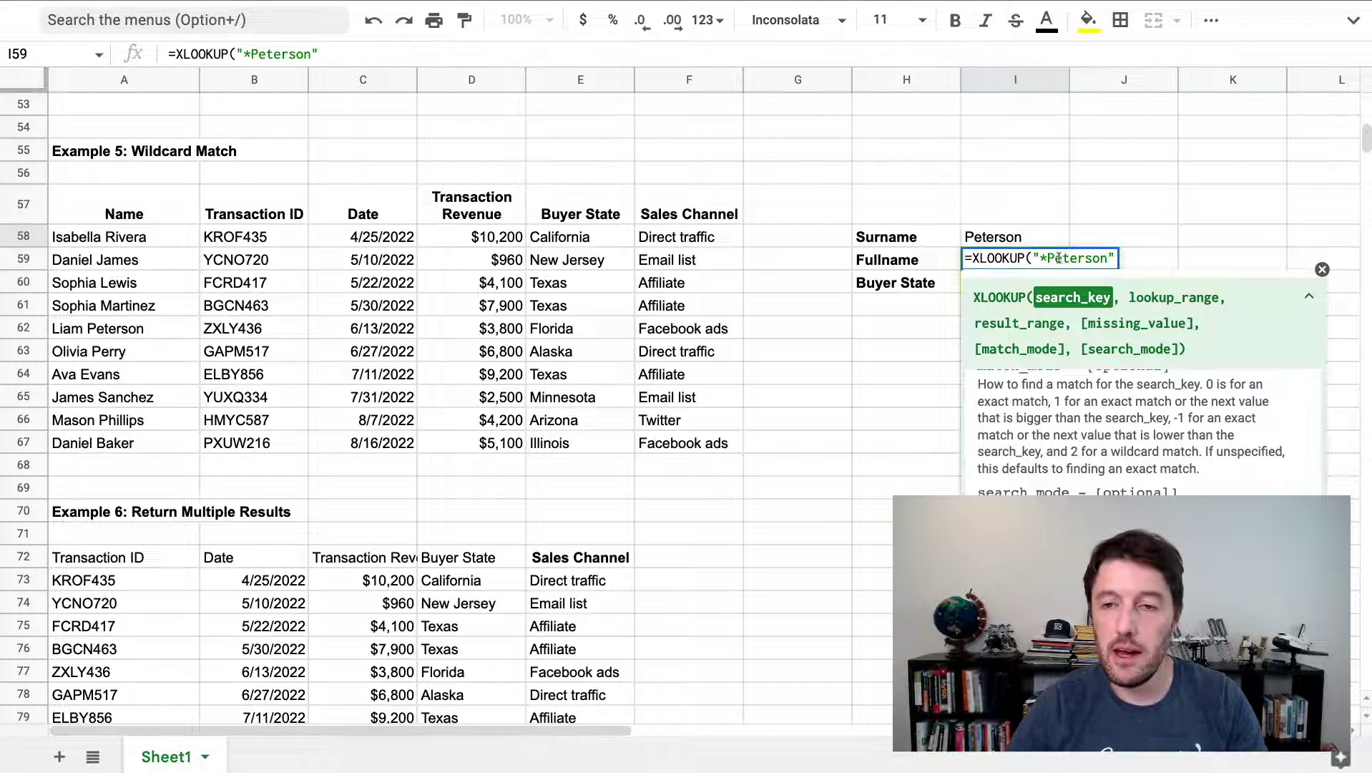
drag(1038, 261, 1048, 262)
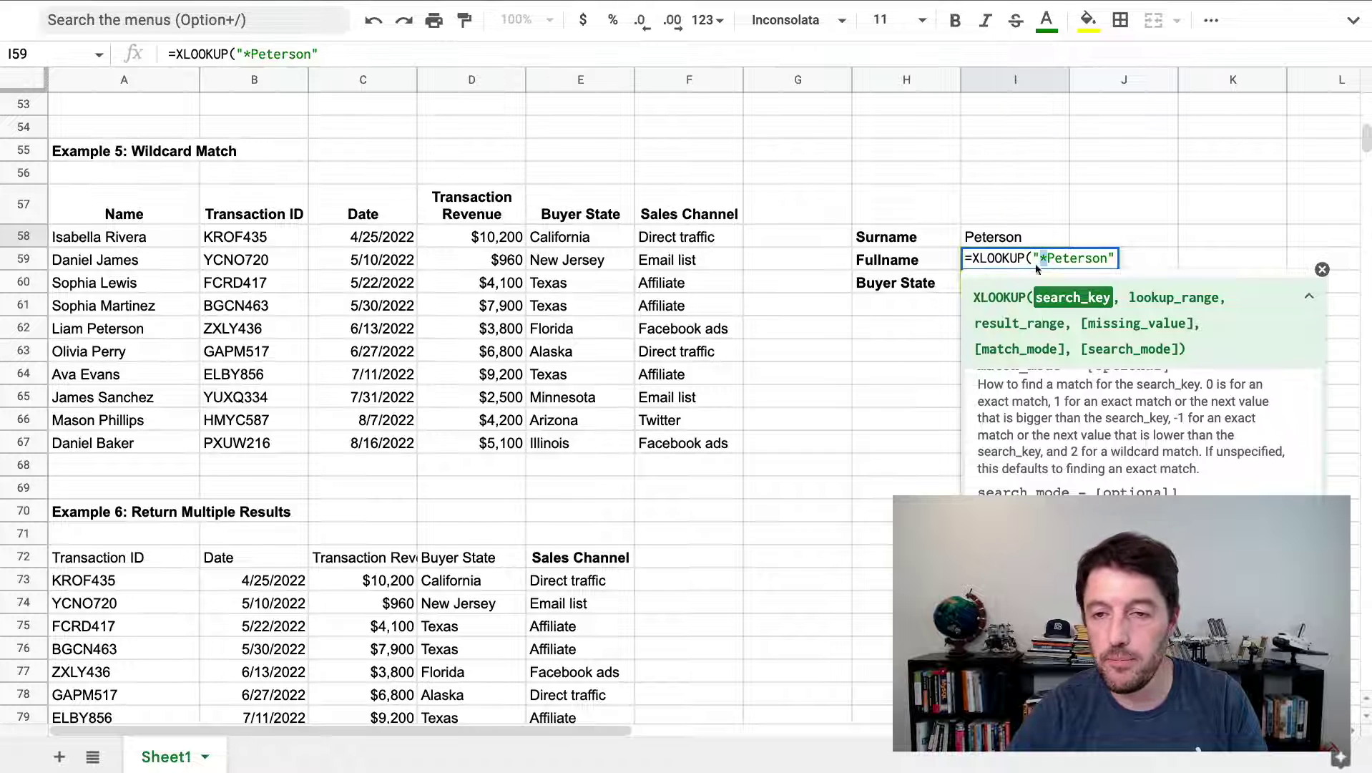
drag(1047, 258, 1104, 258)
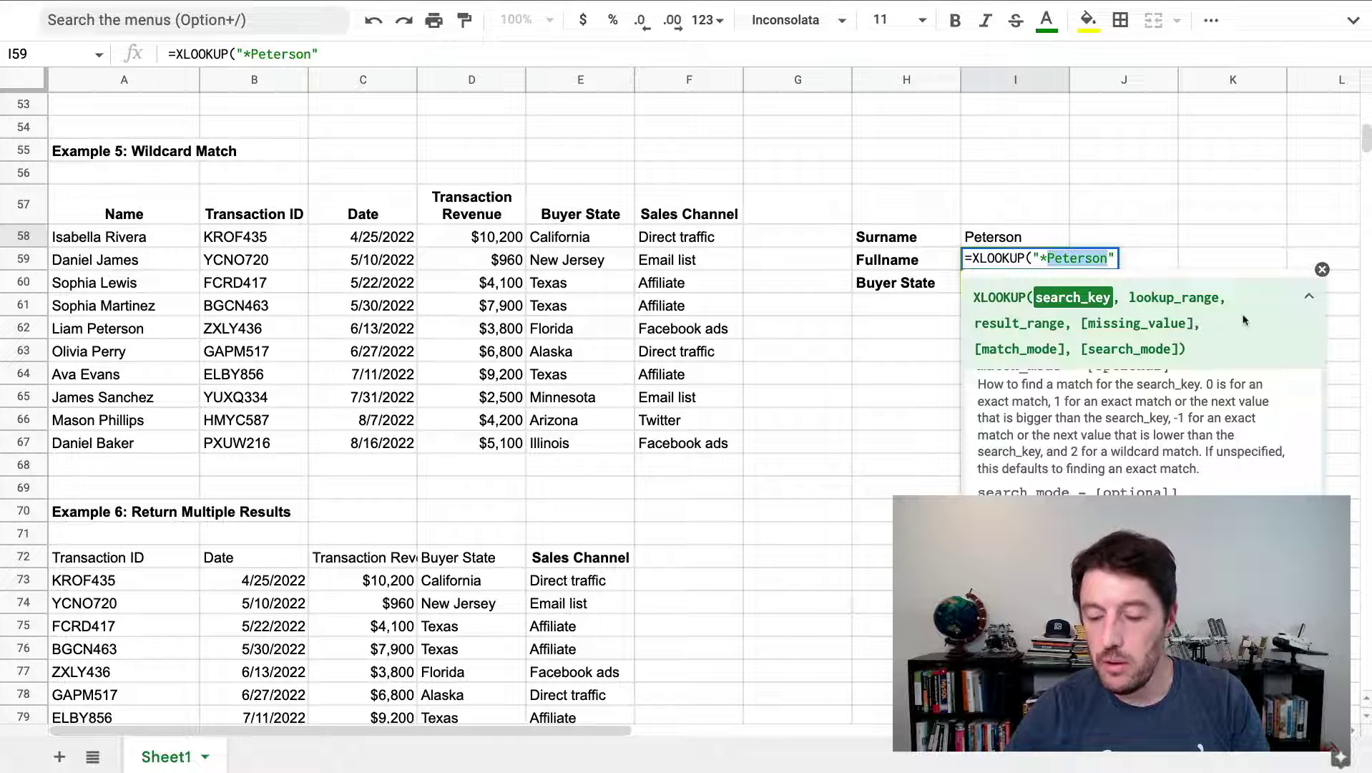
key(BackSpace)
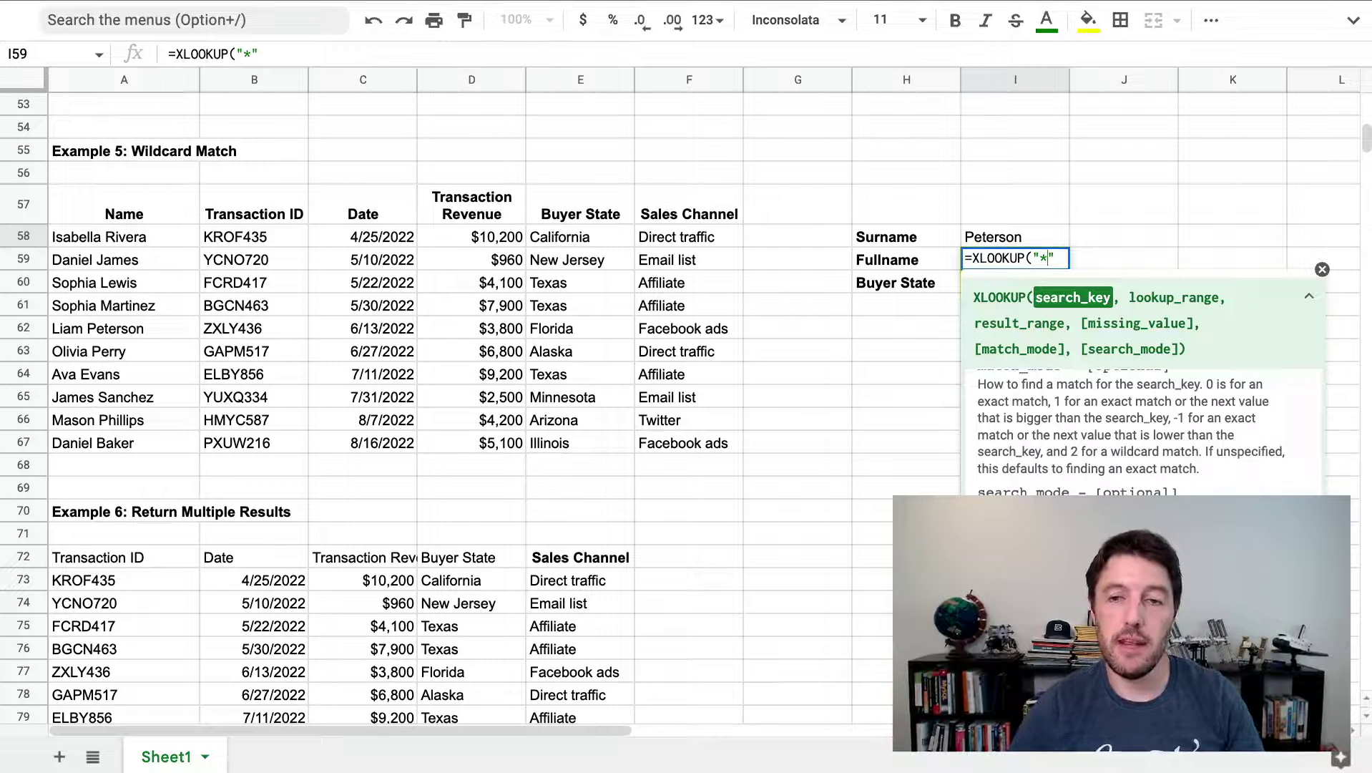
key(BackSpace)
text(?)
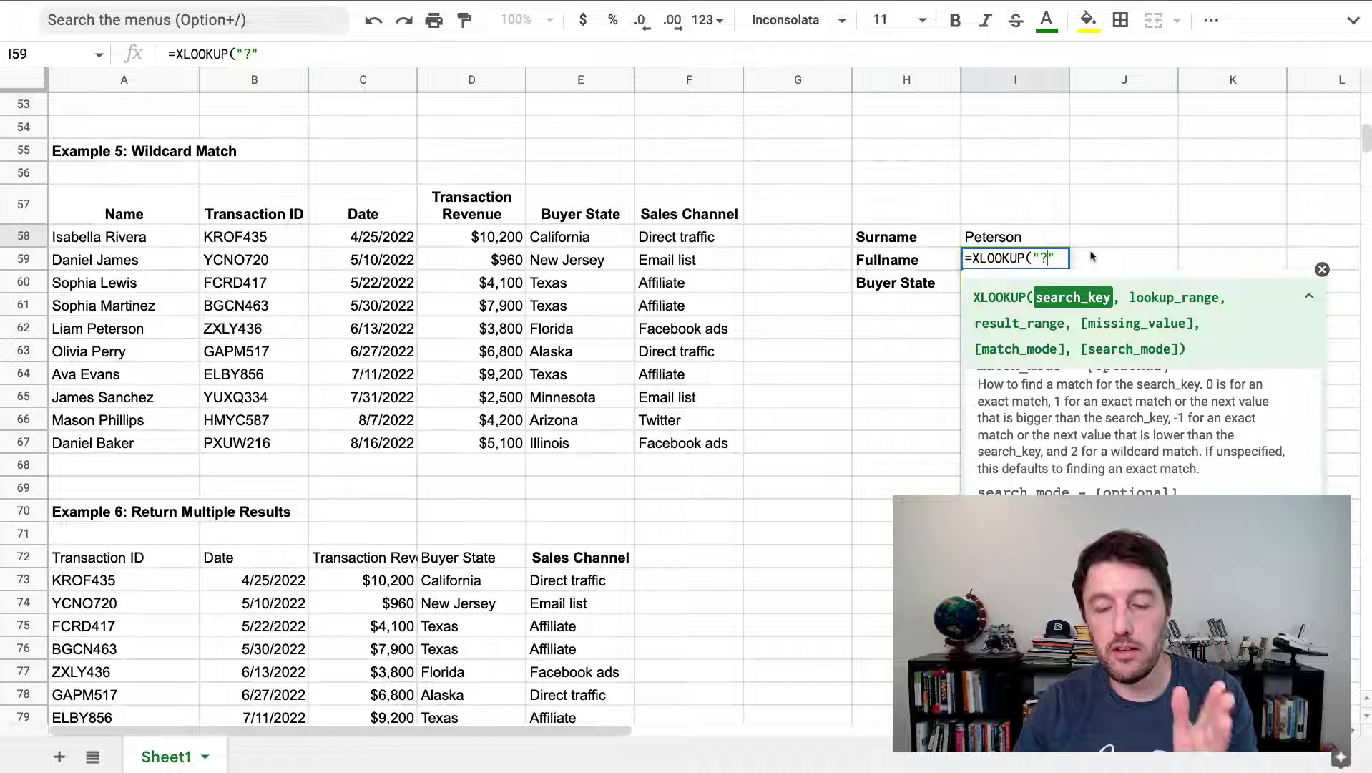
key(BackSpace)
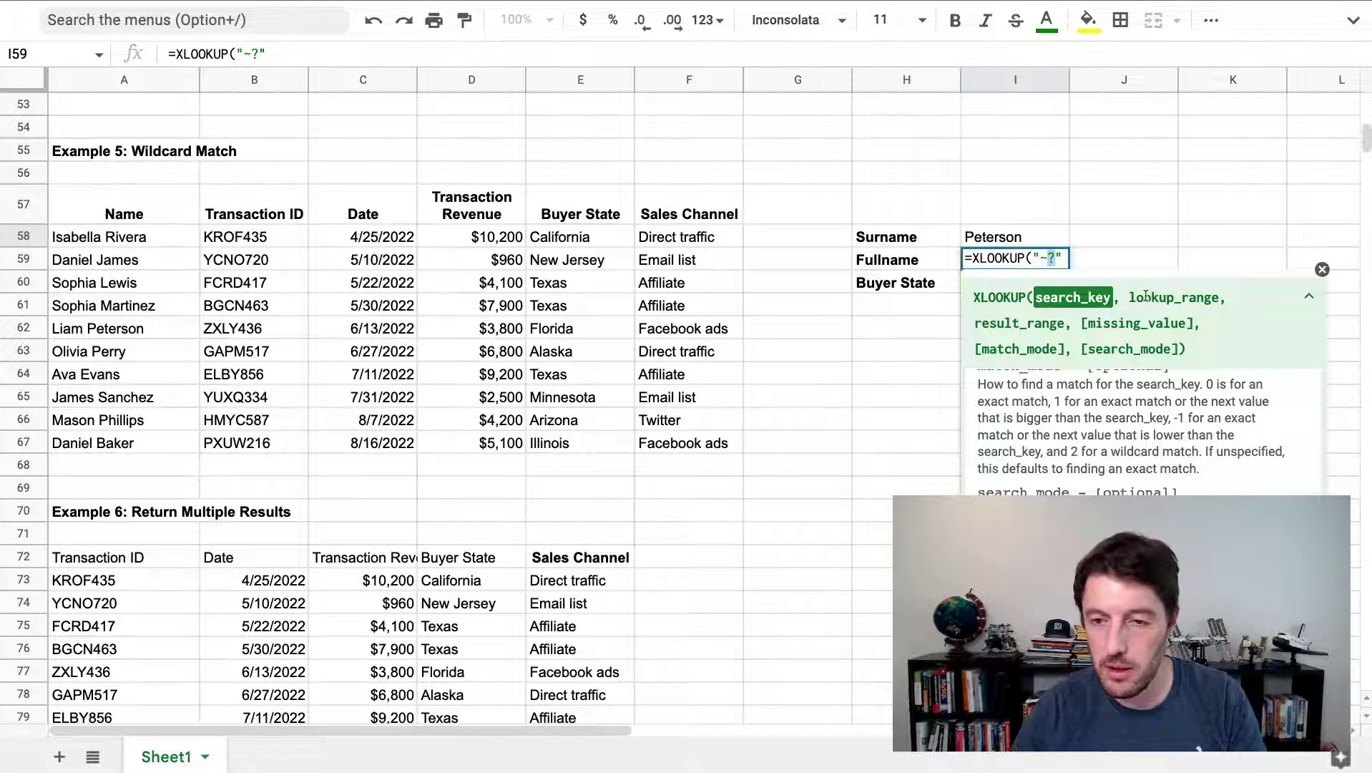
text(~*)
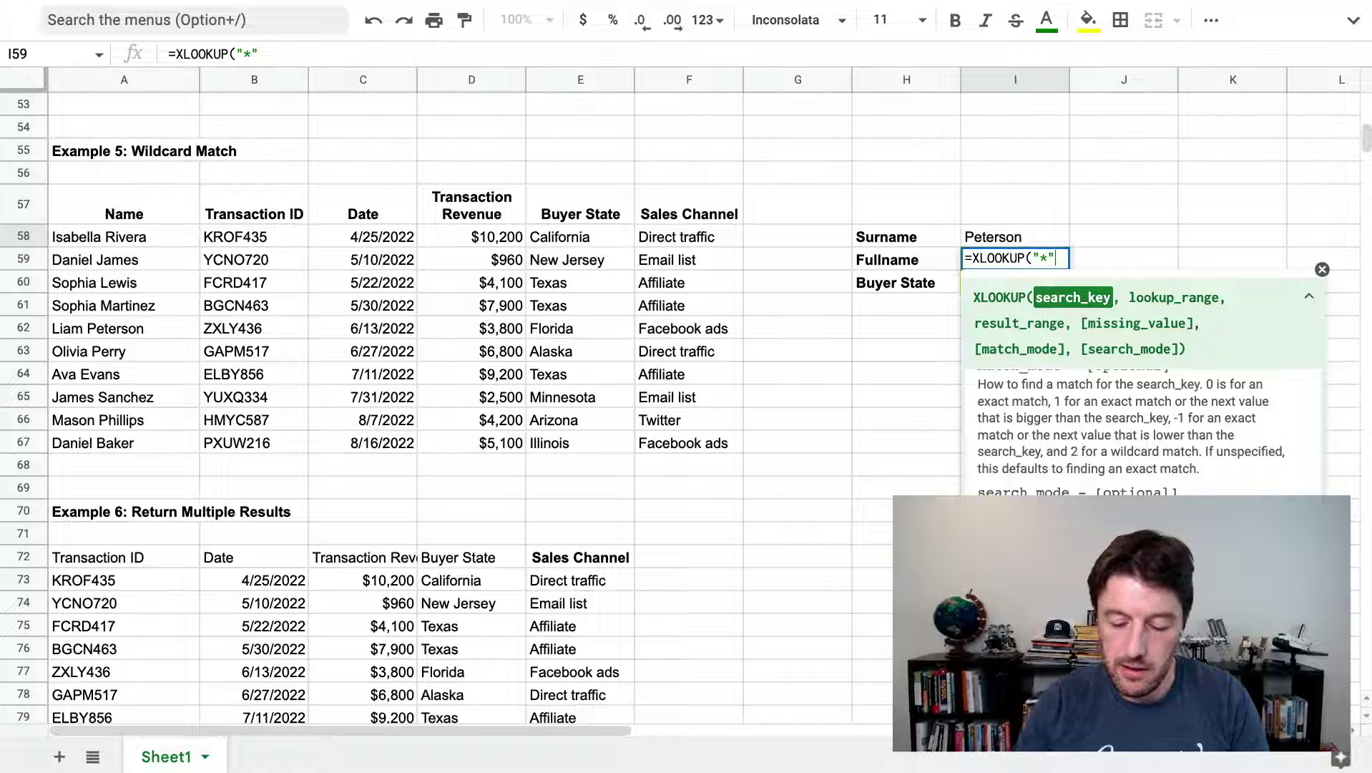
Complete I59 as =XLOOKUP("*"&I58,A58:A67,A58:A67,"Missing"), which shows Missing
text(&)
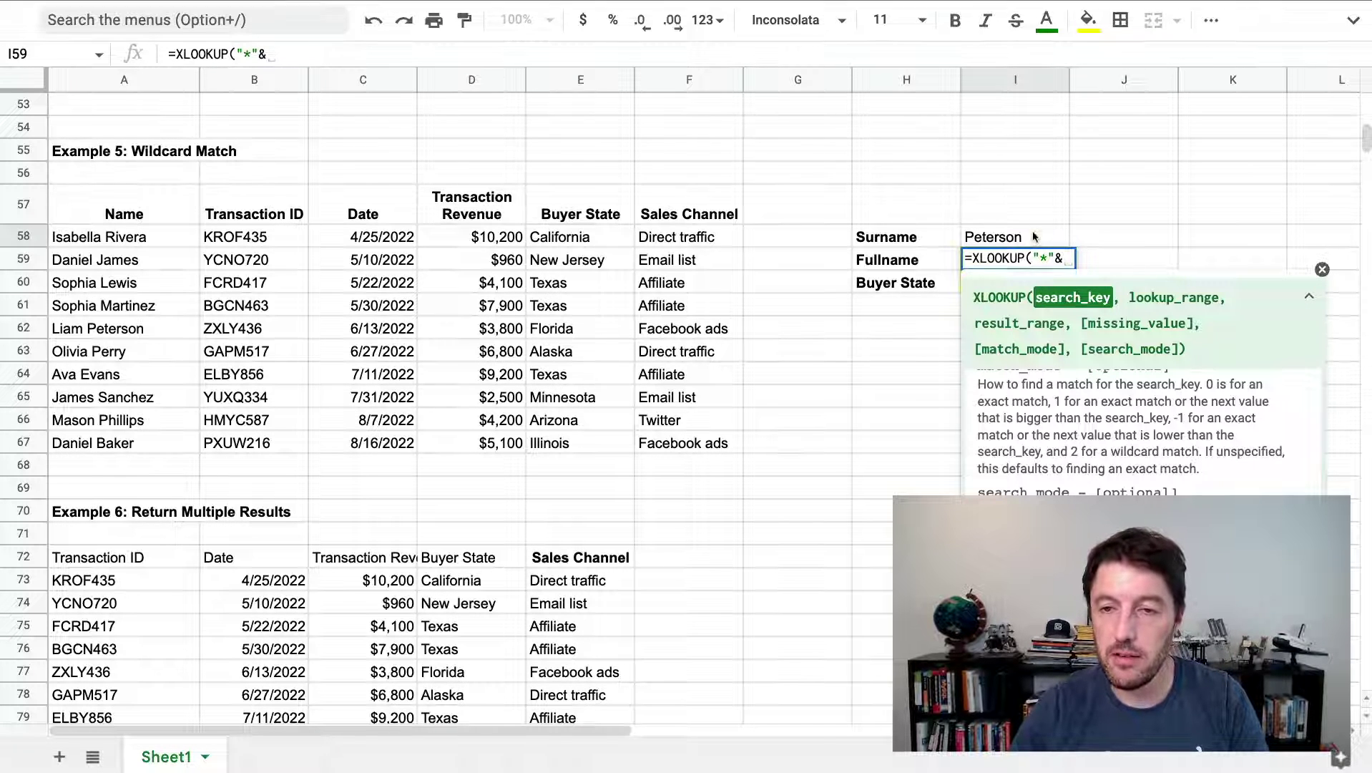
click(1035, 248)
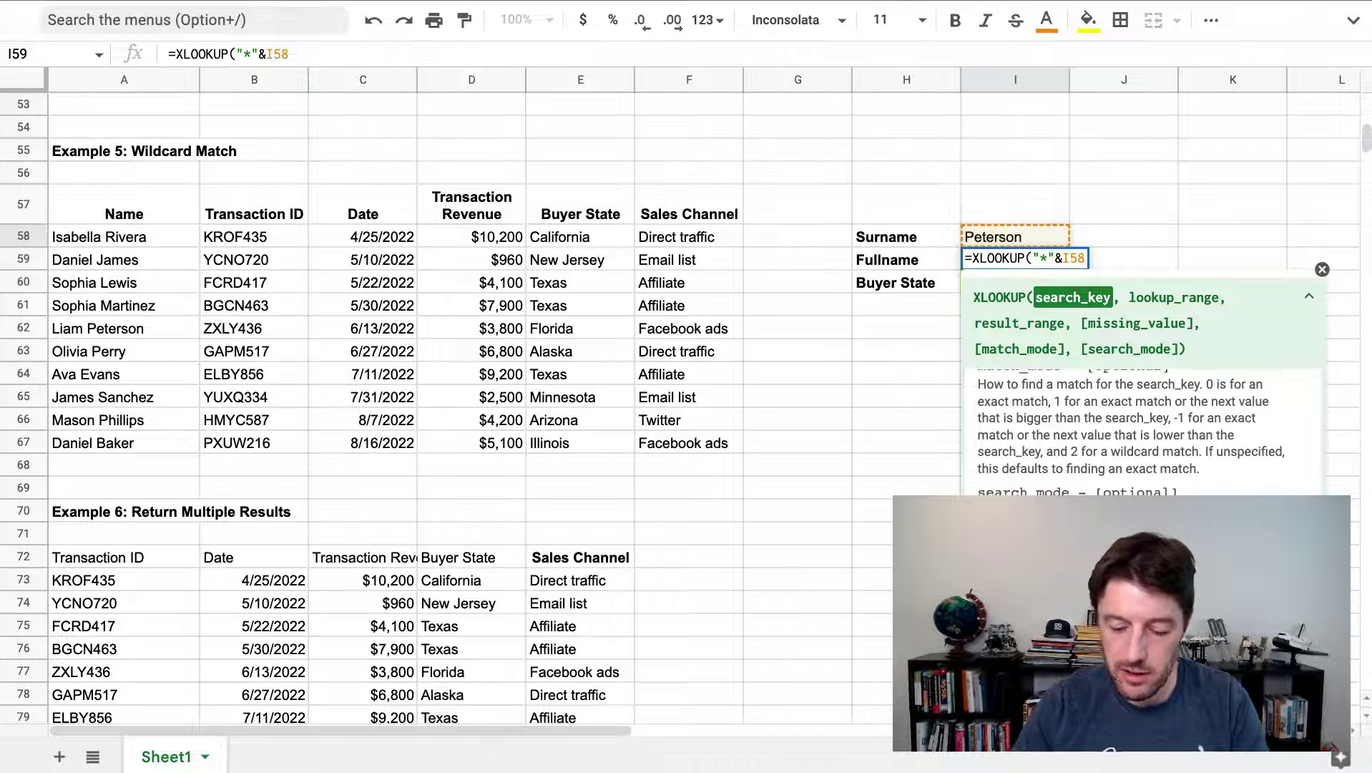
text(,)
drag(120, 239, 133, 447)
text(,)
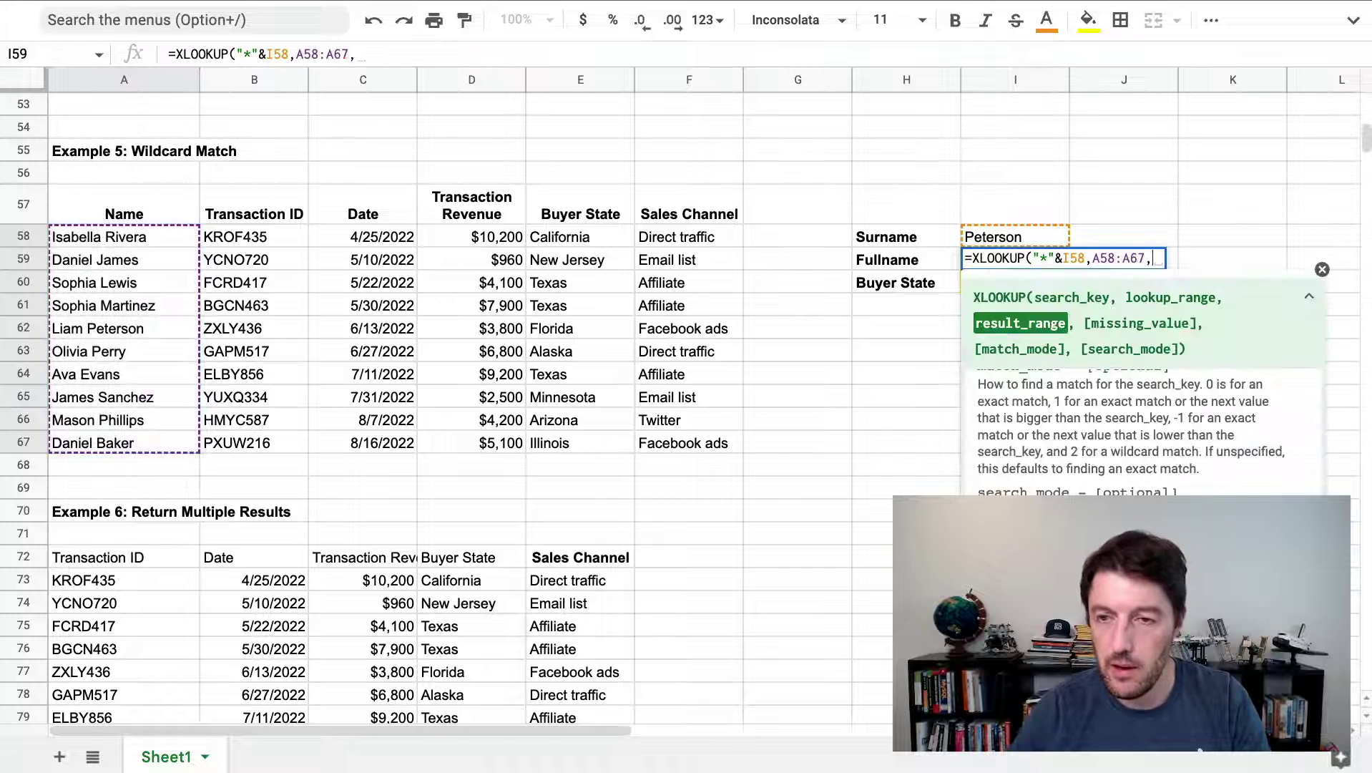
drag(163, 239, 162, 447)
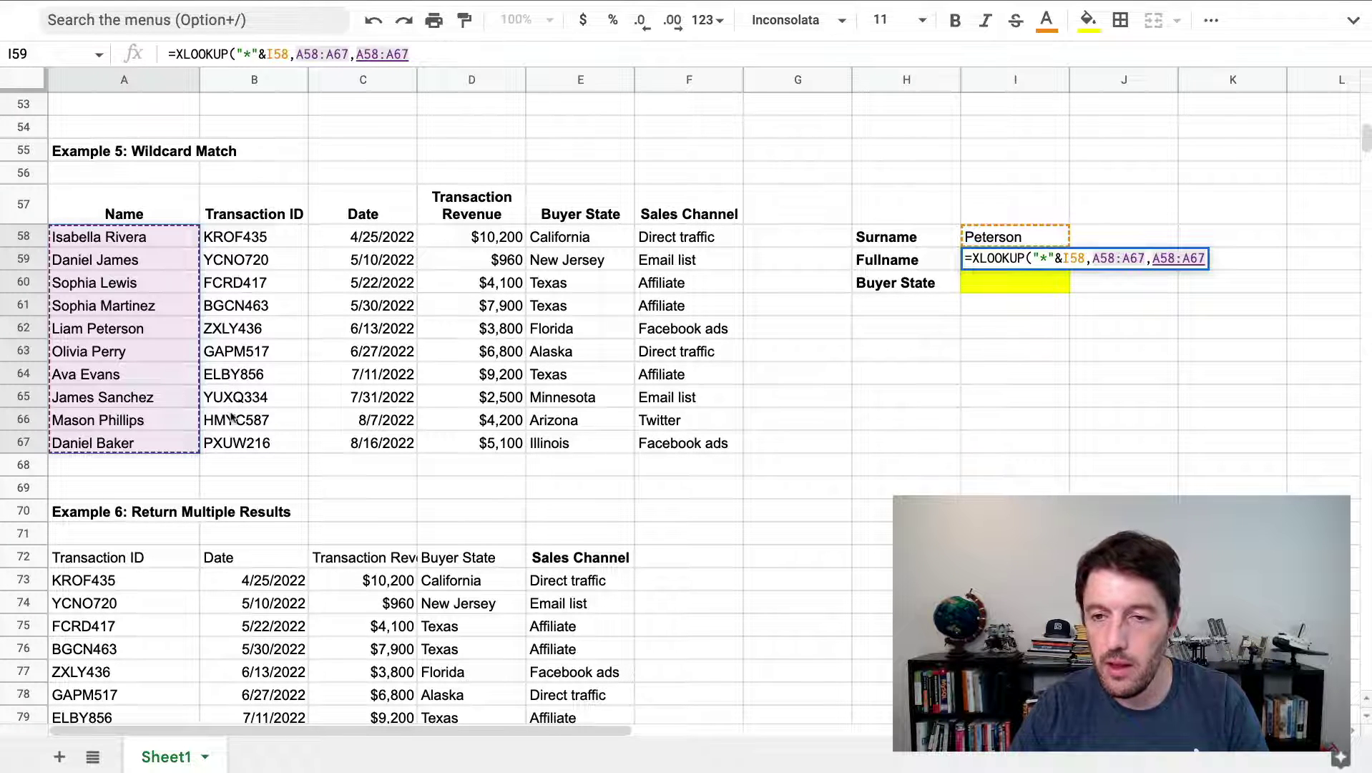
text(,")
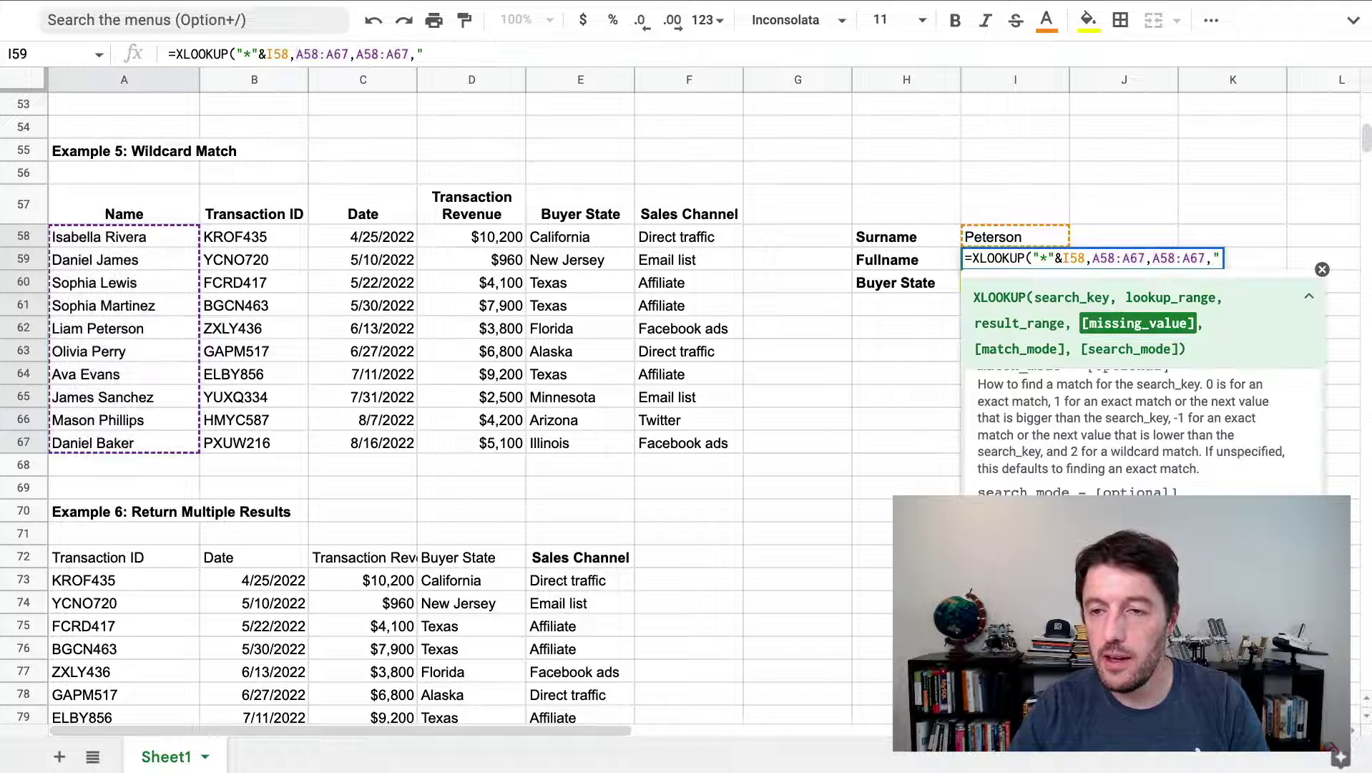
text(Missing"))
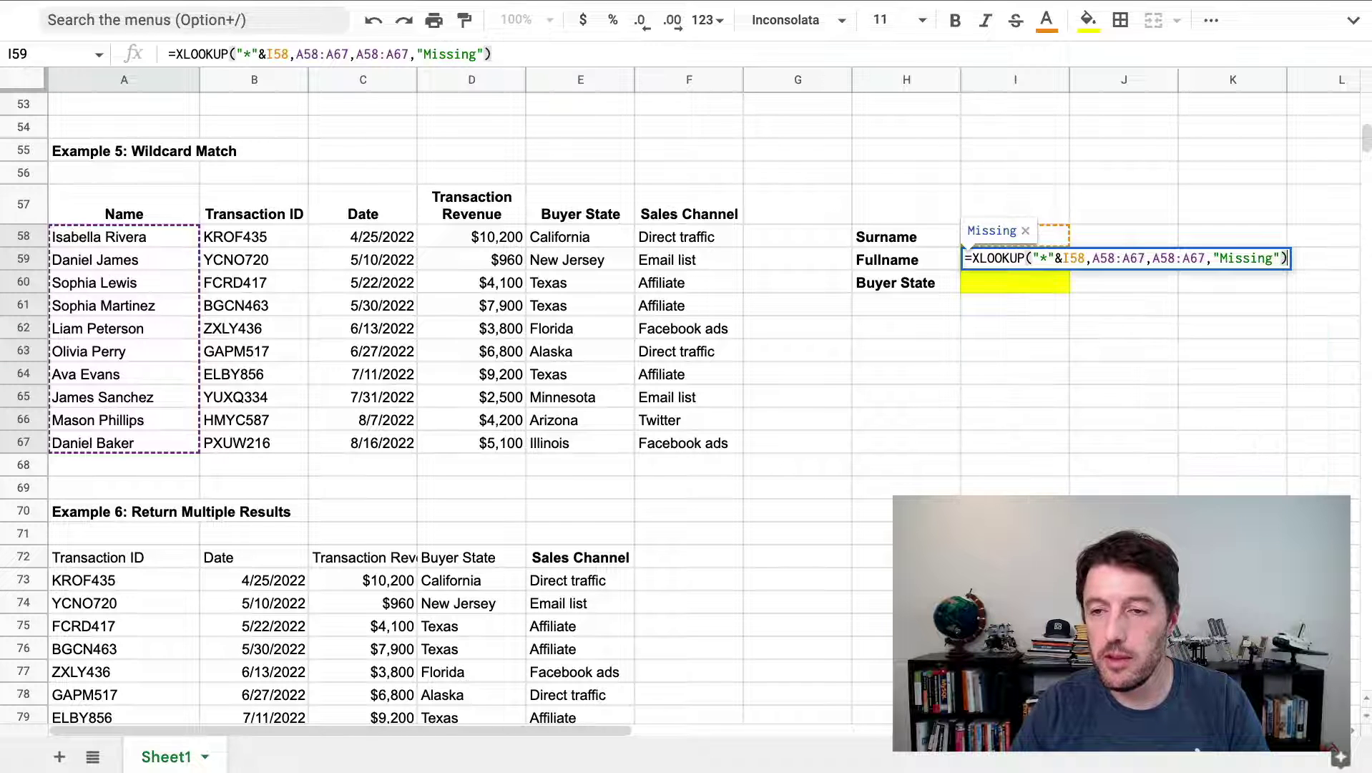
key(Return)
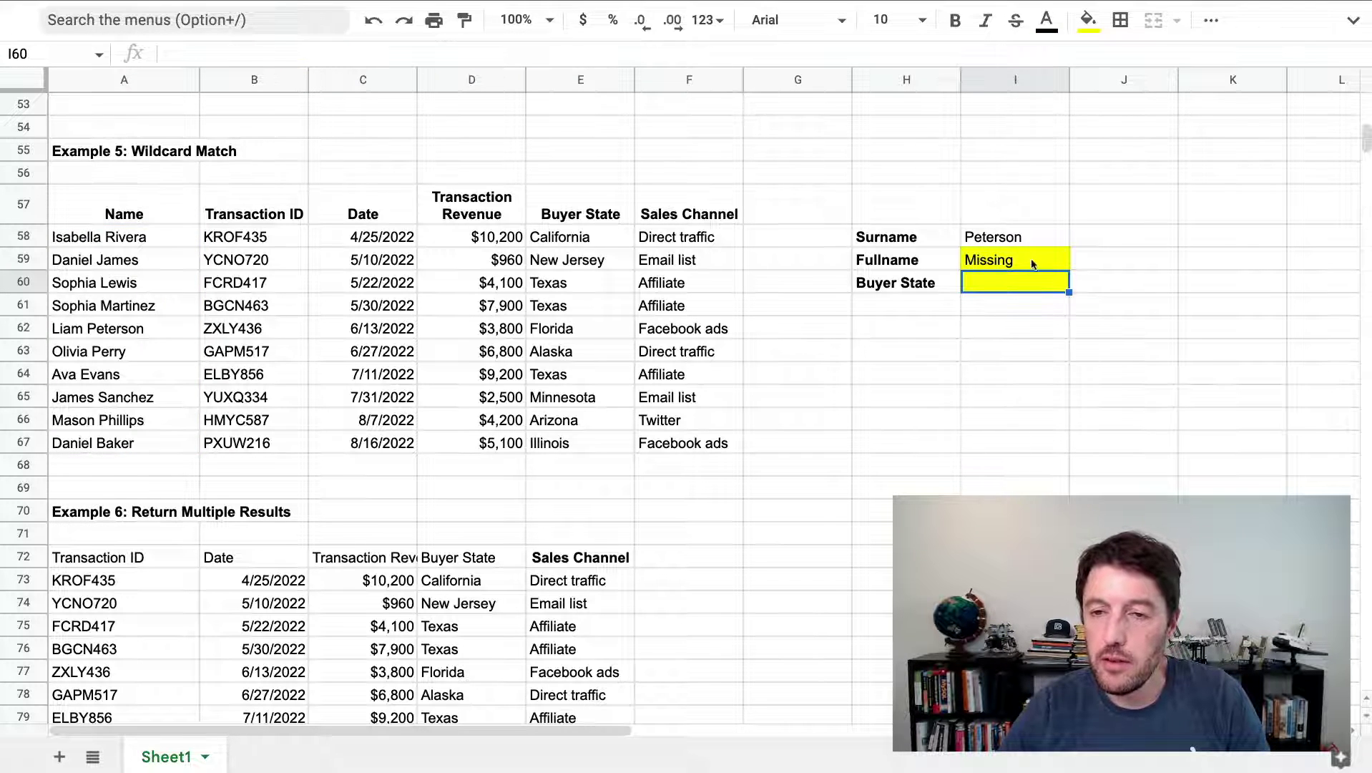
click(1033, 264)
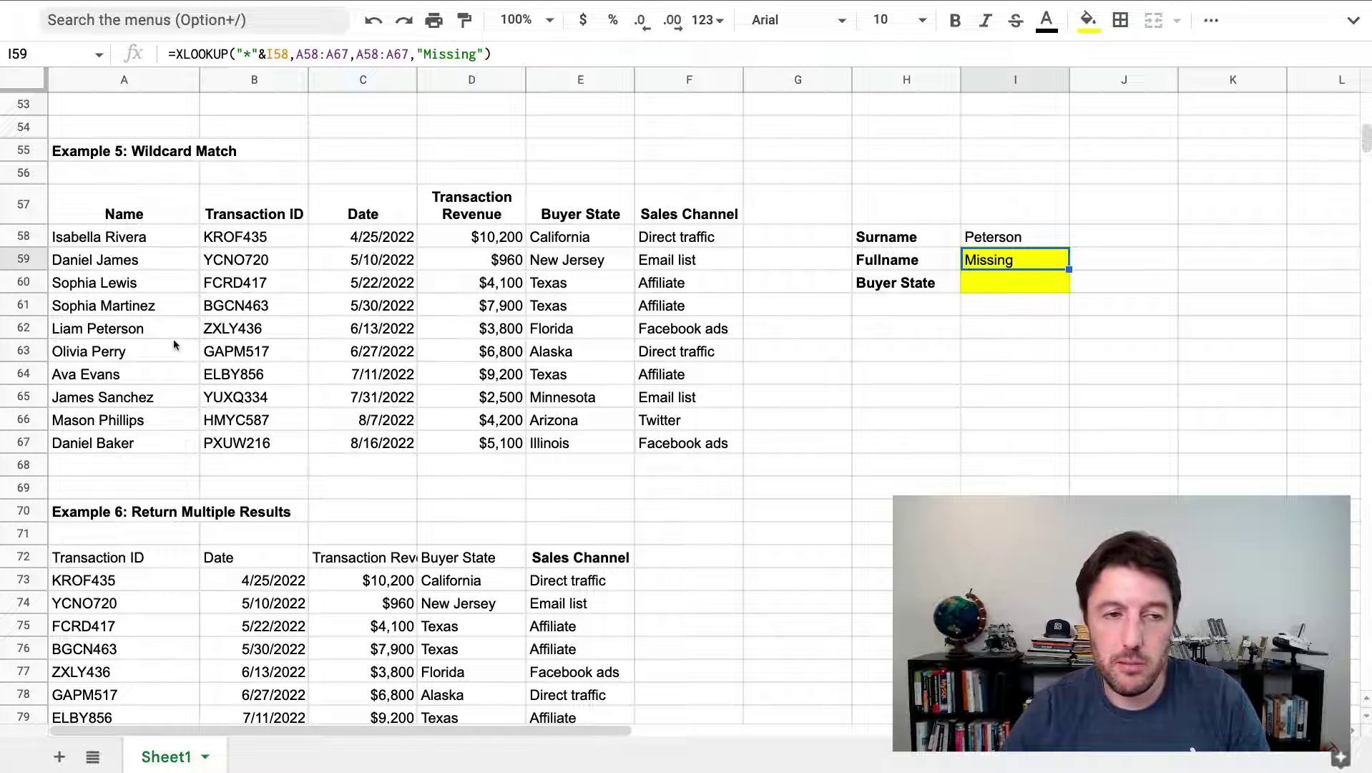
click(149, 329)
click(1019, 262)
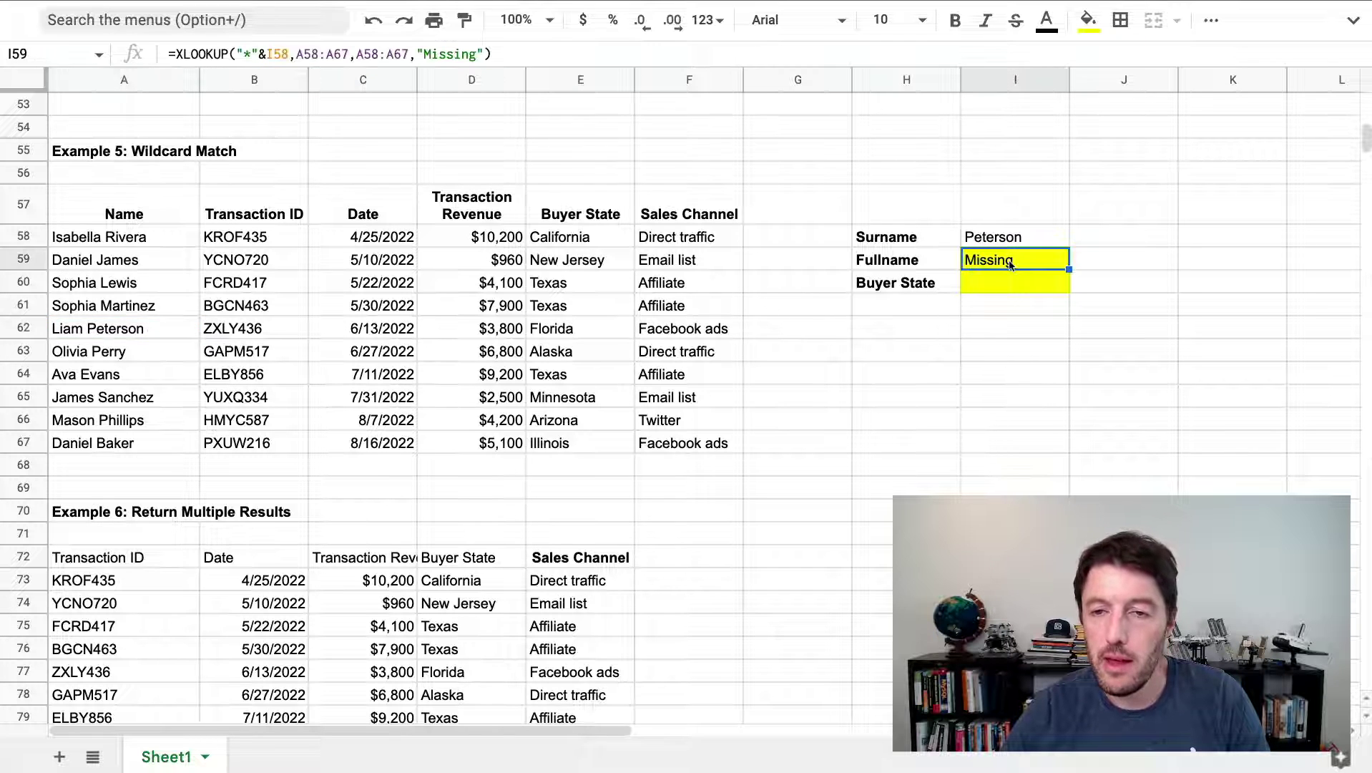
double_click(1019, 262)
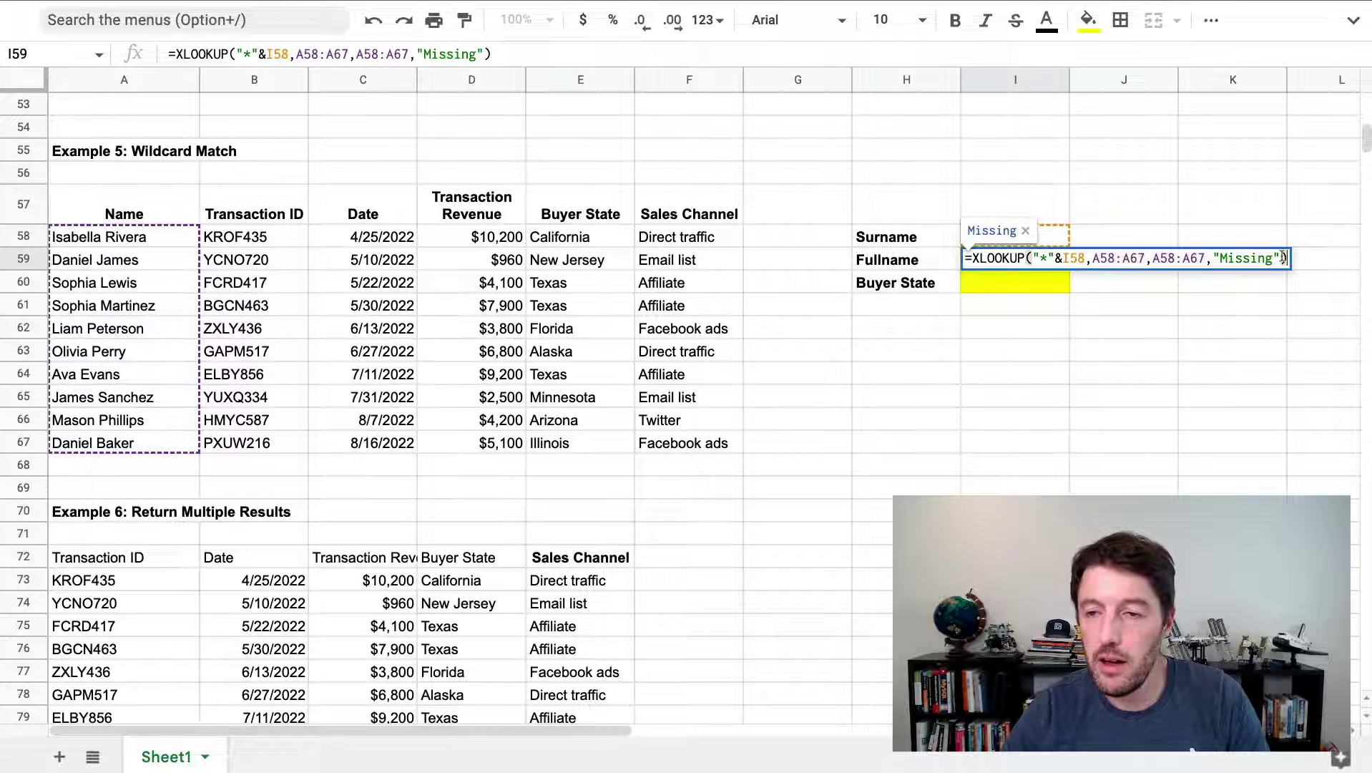
key(BackSpace)
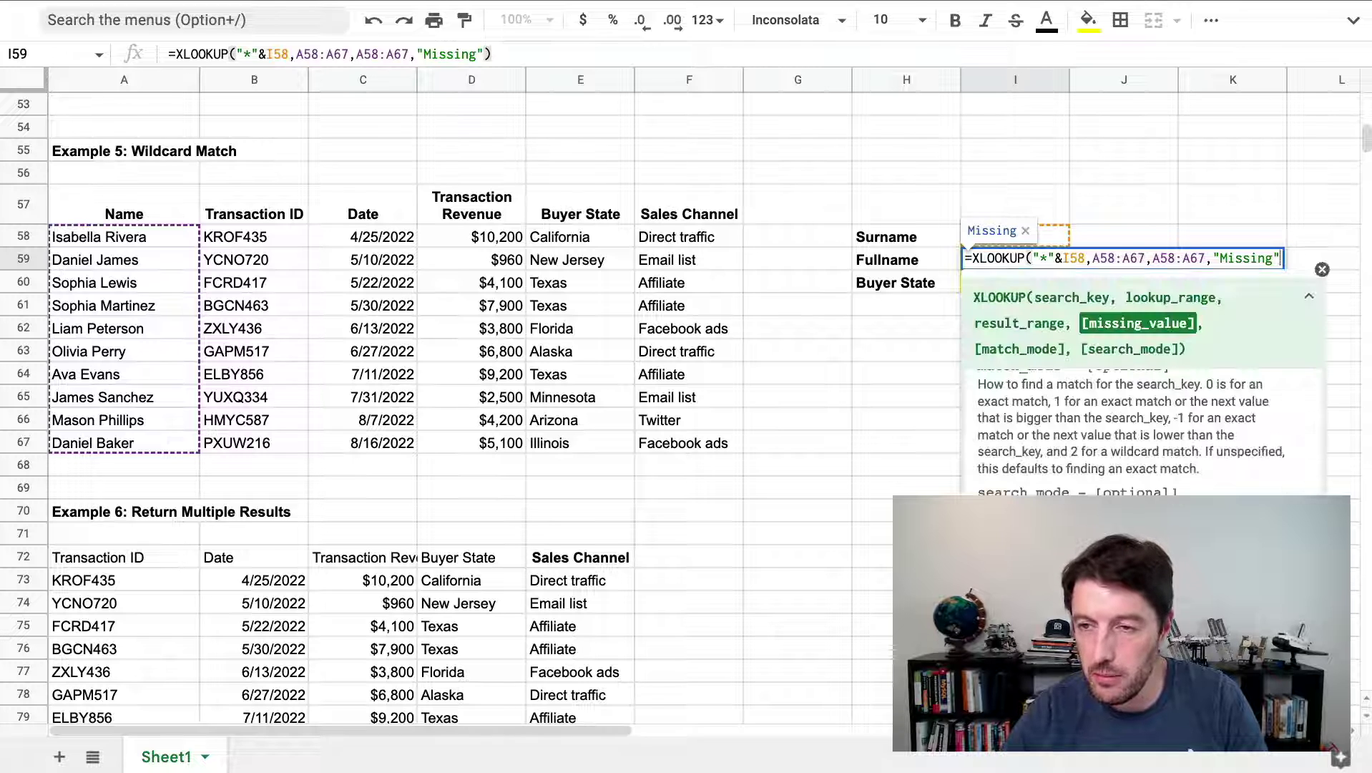
text(,)
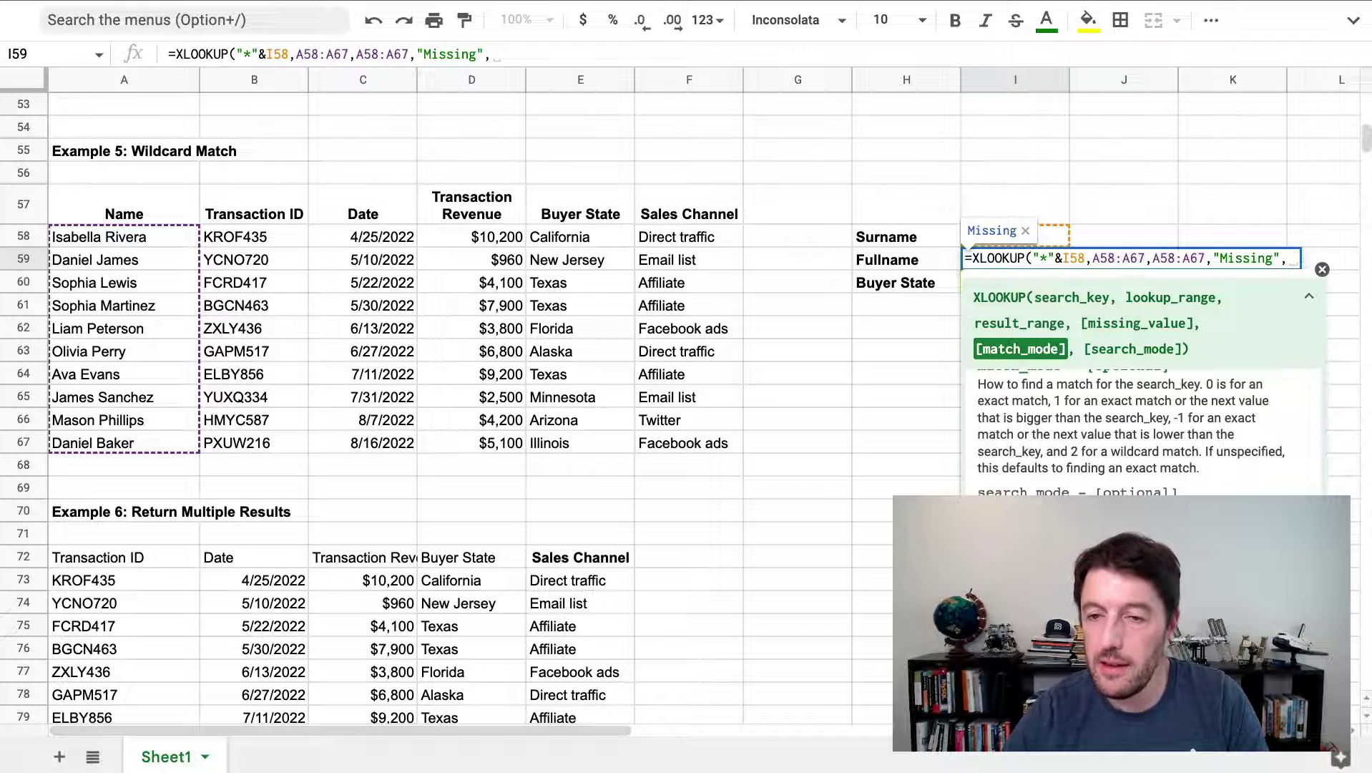
scroll(1073, 436, down, 2)
scroll(1071, 449, up, 3)
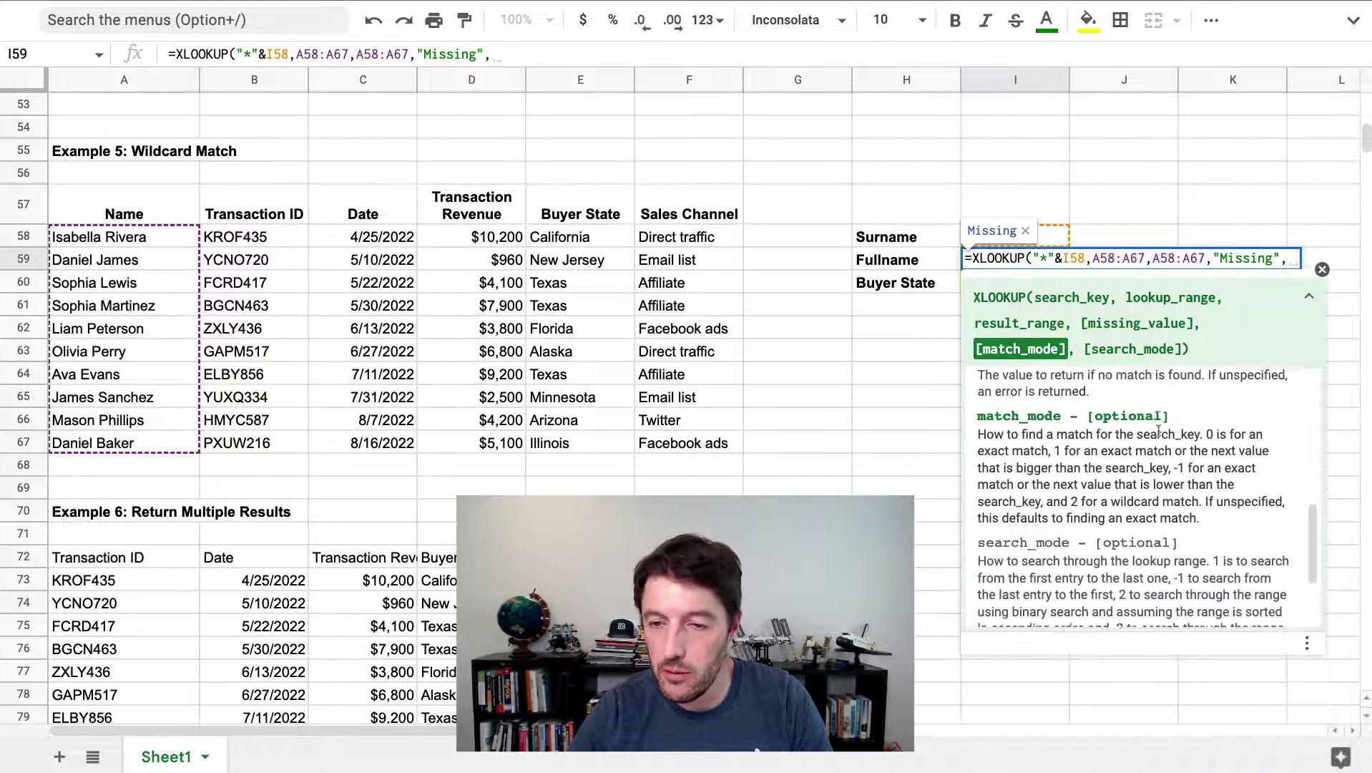
drag(1207, 444, 1079, 465)
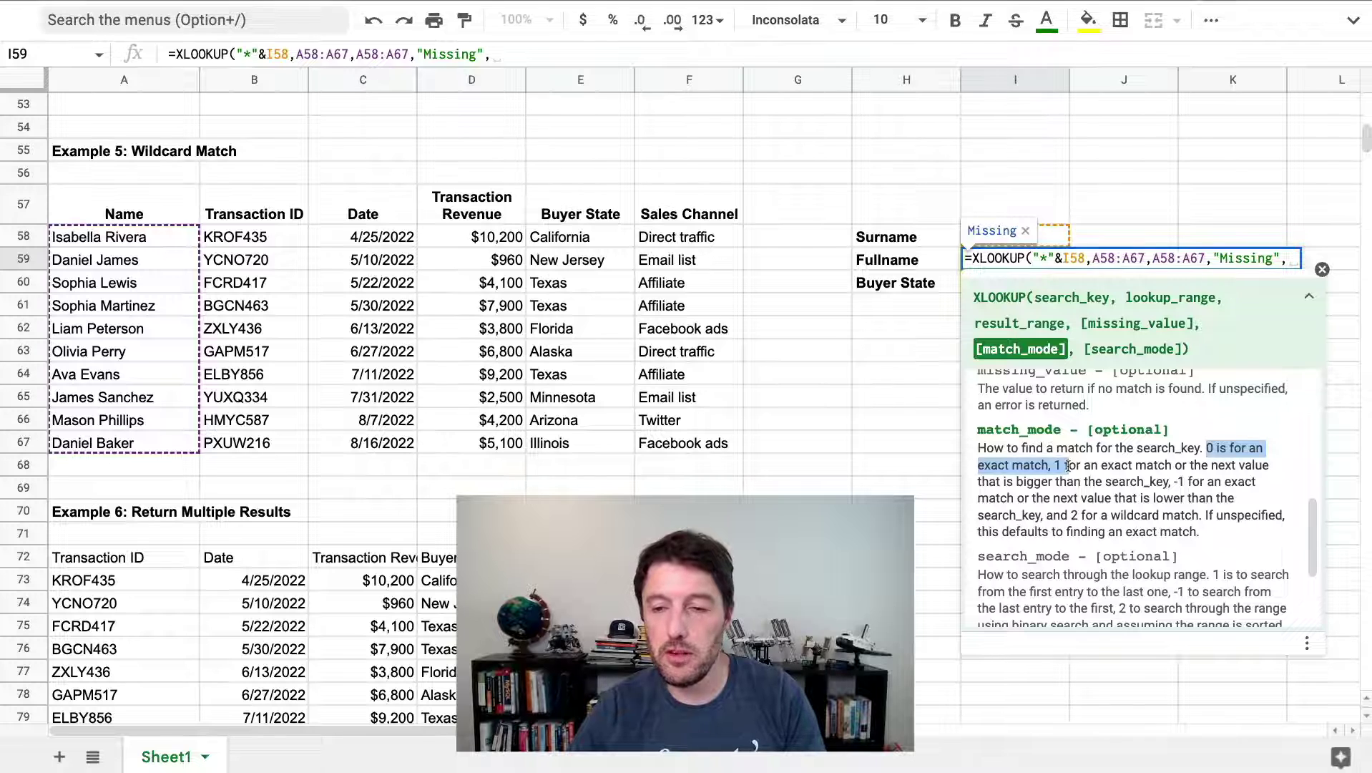
drag(1068, 465, 1192, 509)
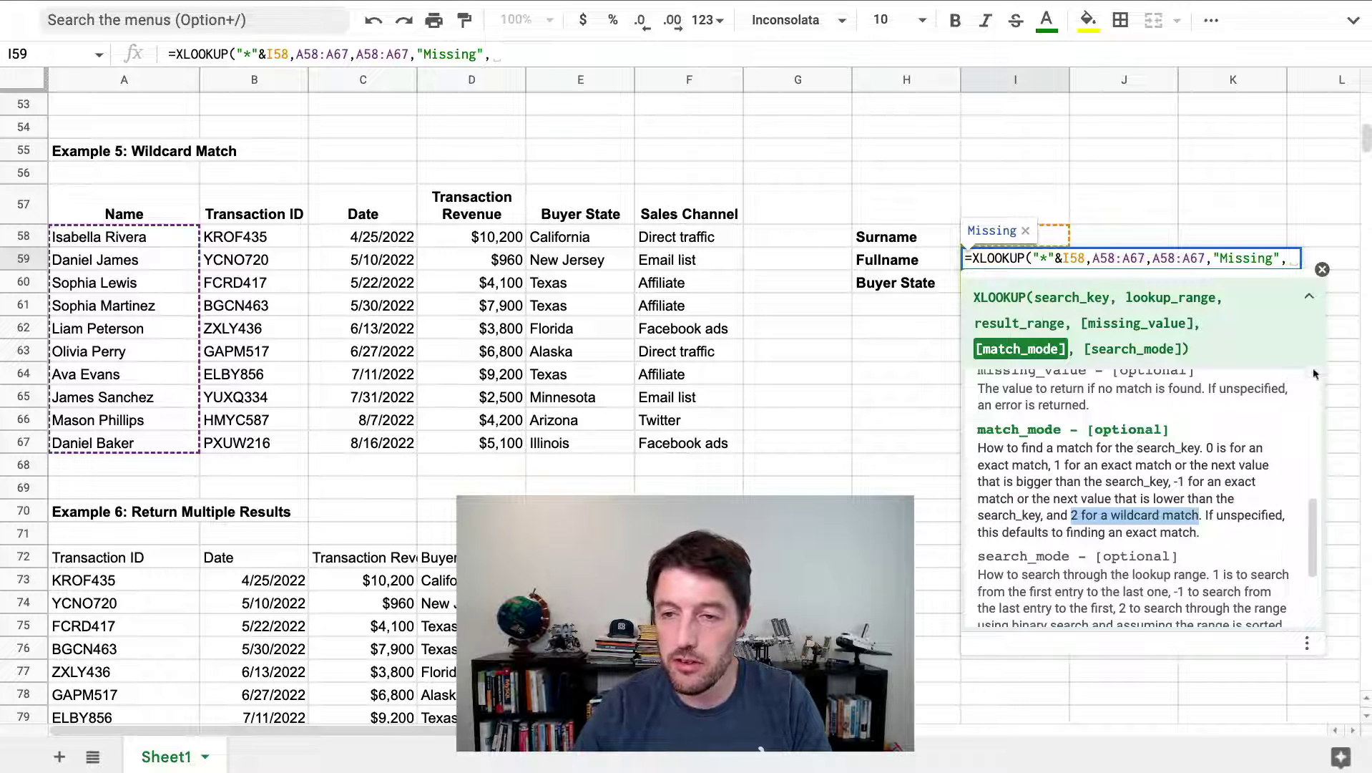
click(1288, 259)
text(2)
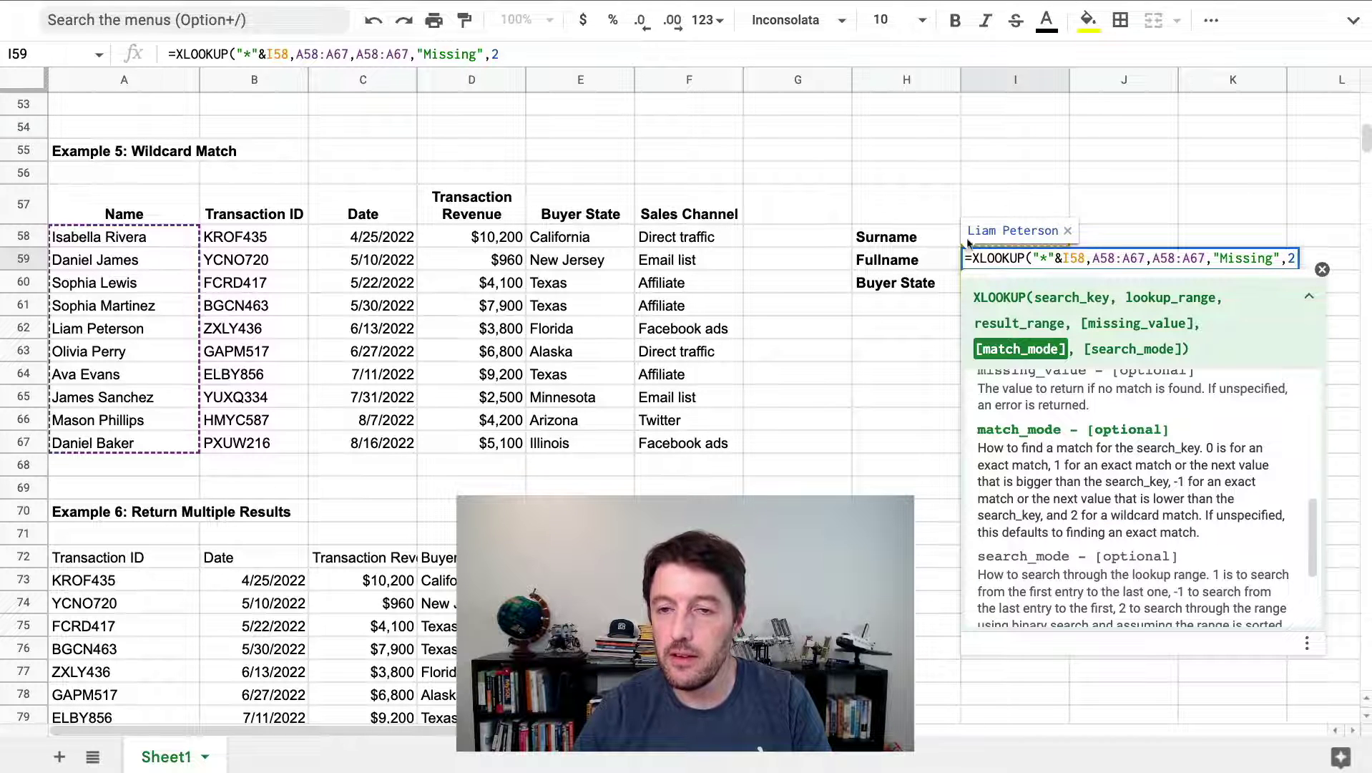
text())
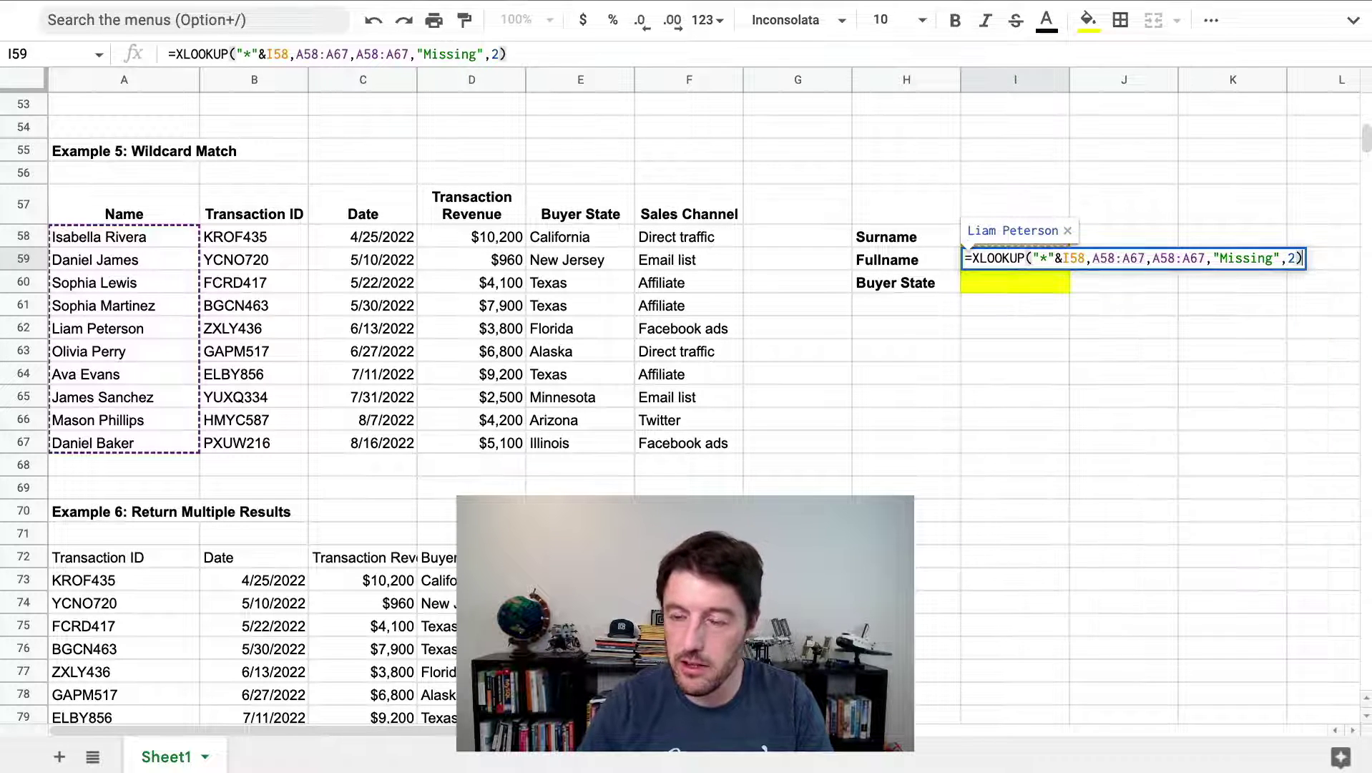
key(Return)
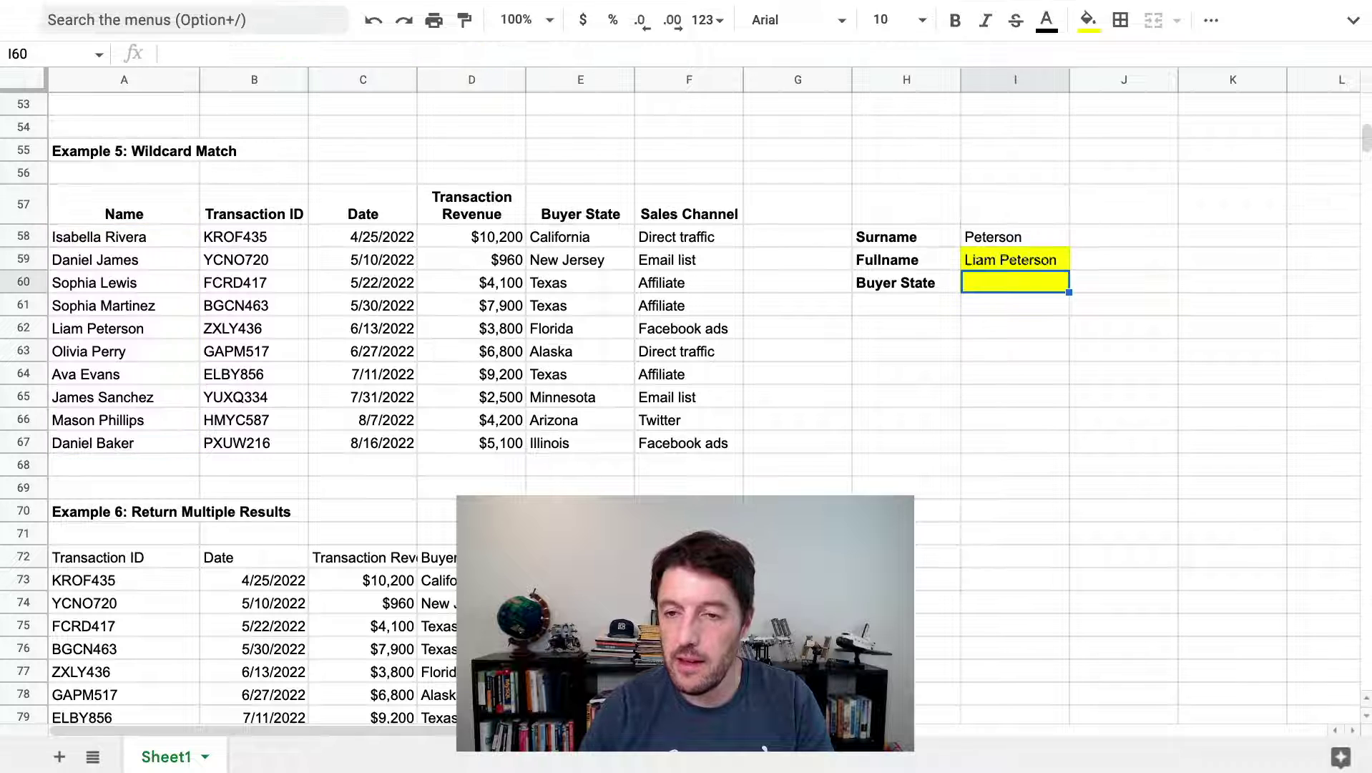
Copy the Fullname XLOOKUP formula from I59 into the Buyer State cell I60
key(Up)
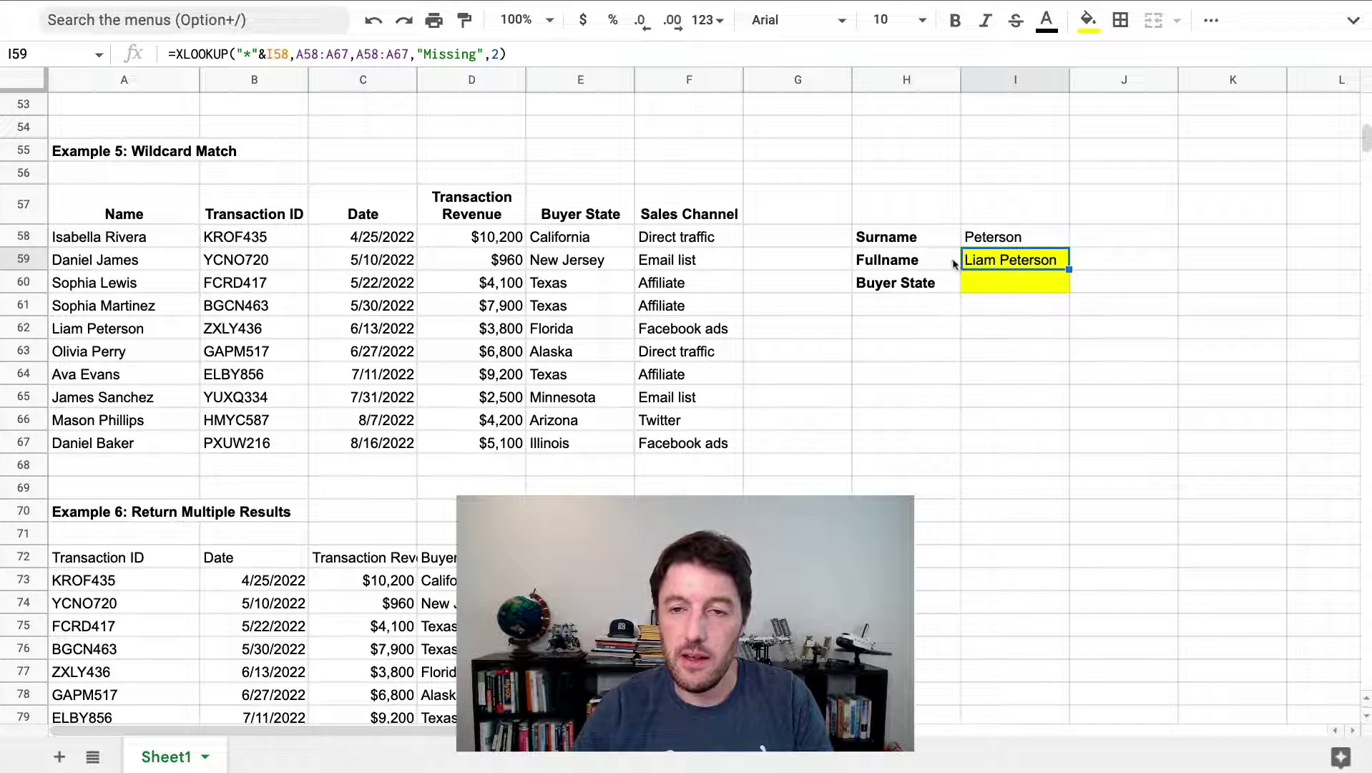
double_click(1038, 263)
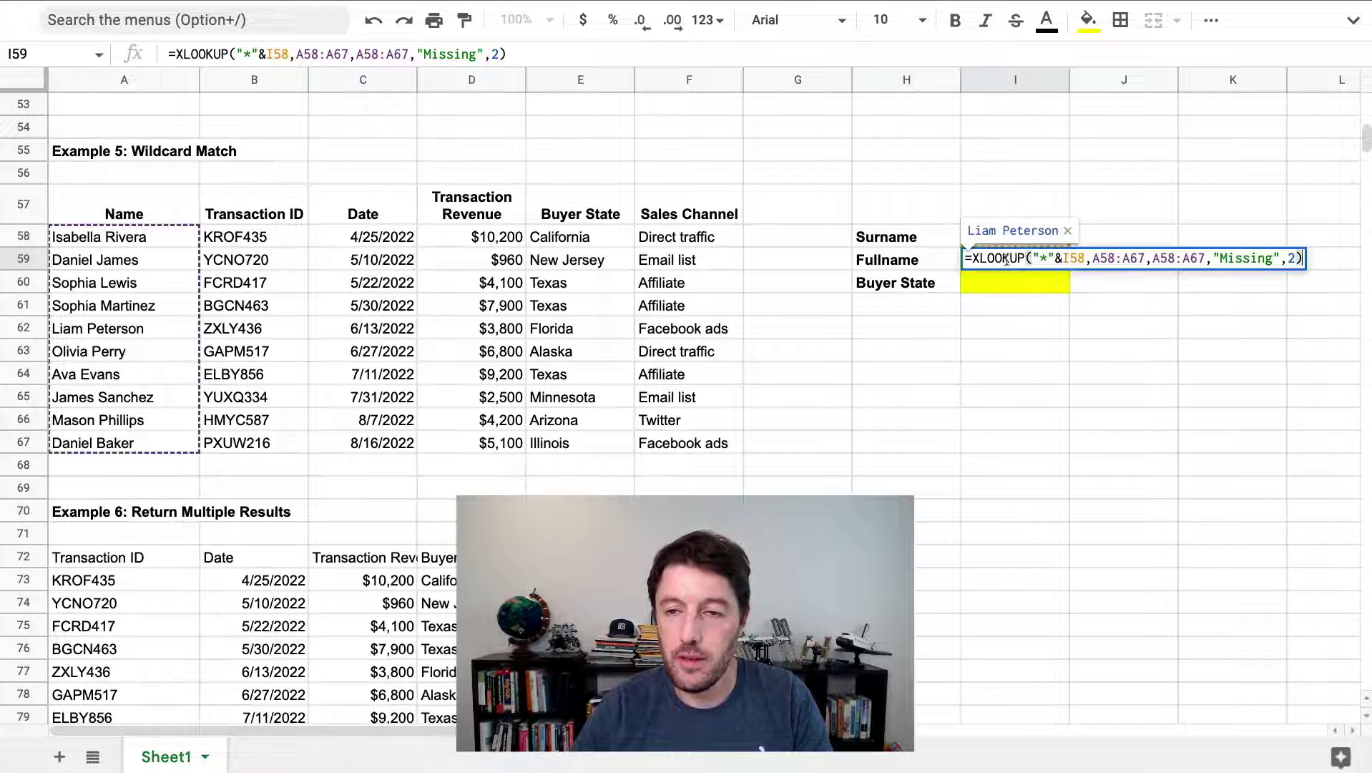
click(1092, 259)
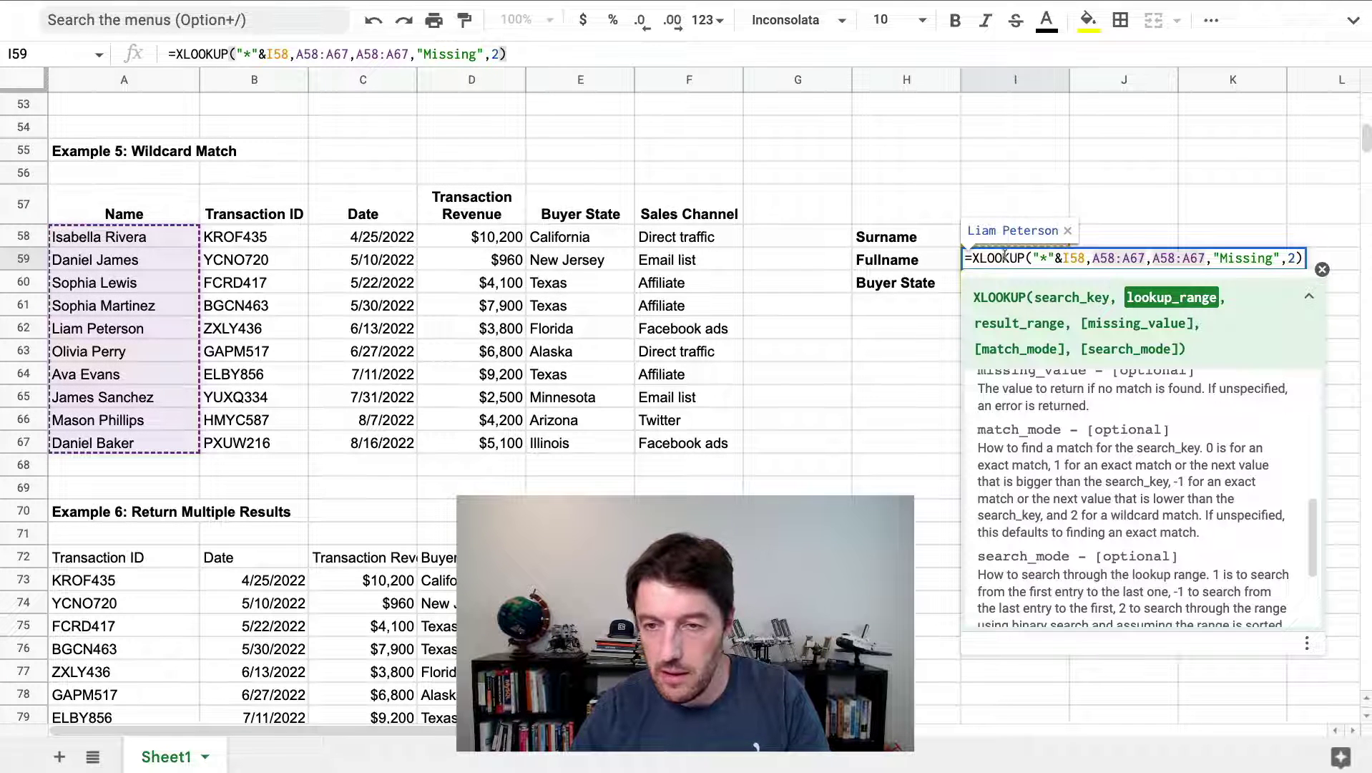
drag(973, 258, 1089, 258)
triple_click(983, 259)
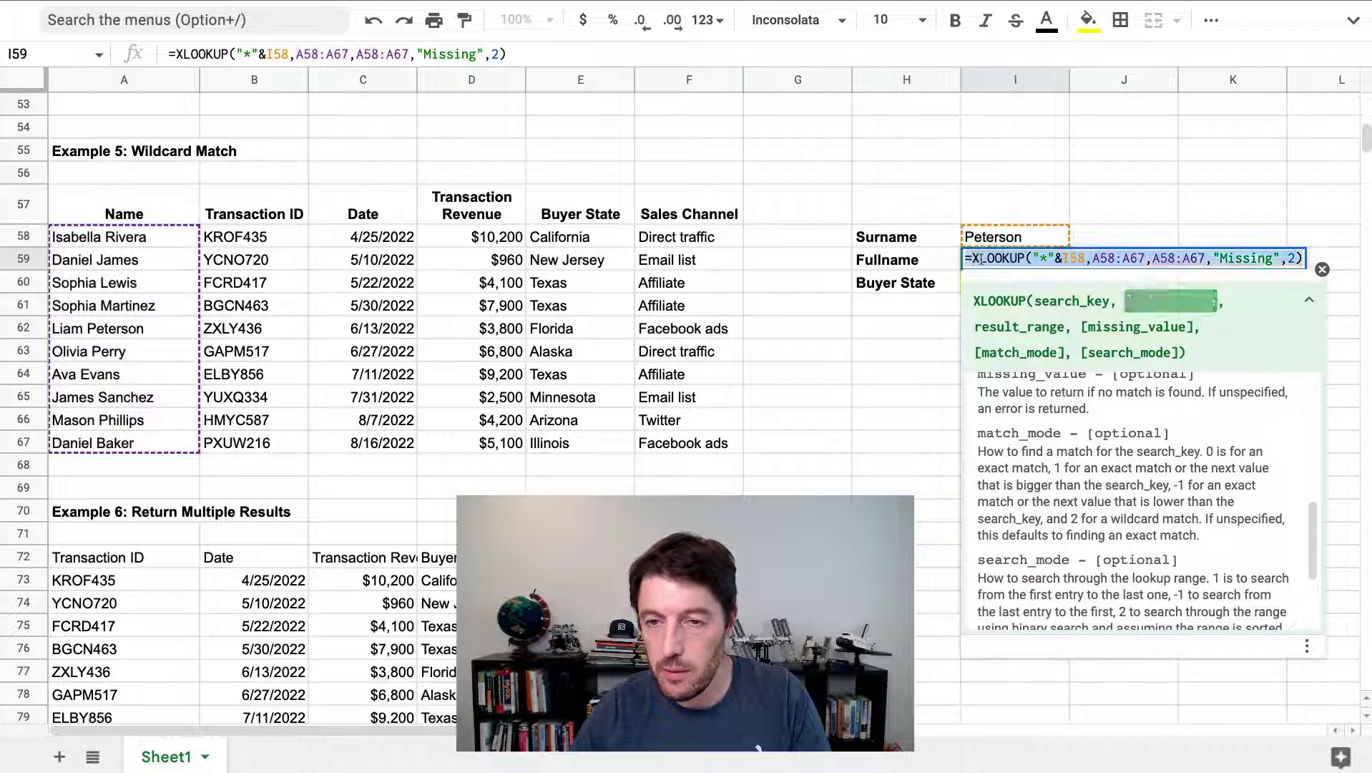
key(super+c)
key(Escape)
key(Down)
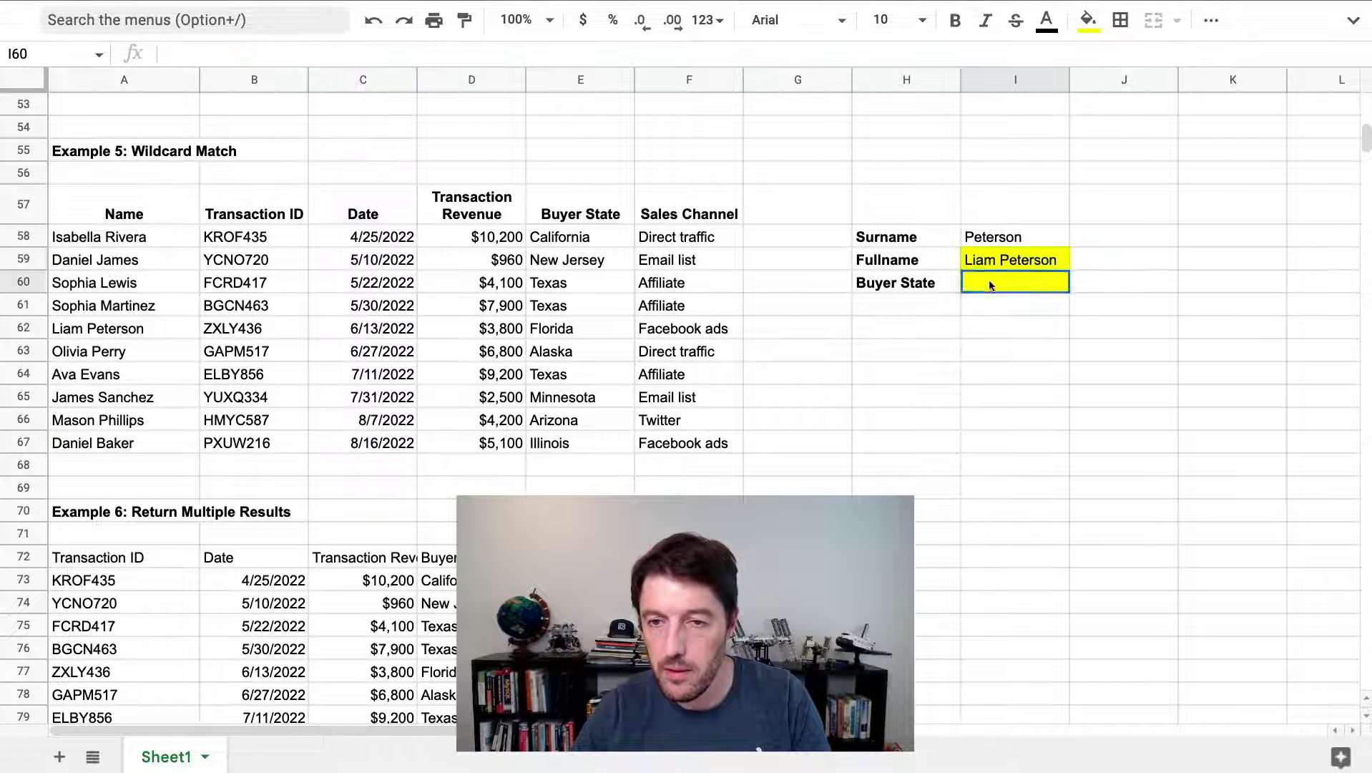
key(Return)
key(super+v)
key(Return)
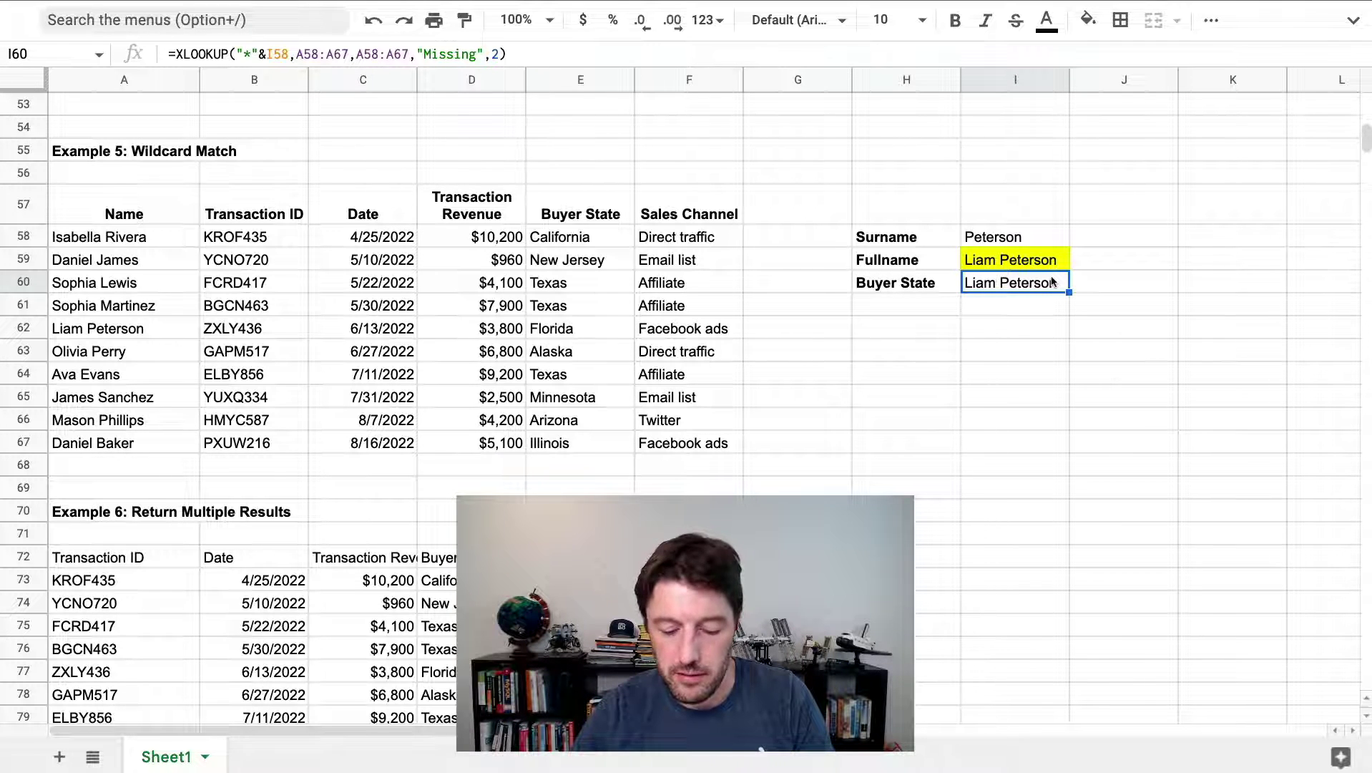
Fill I60 yellow and change its result range to E58:E67, returning Florida
click(1088, 20)
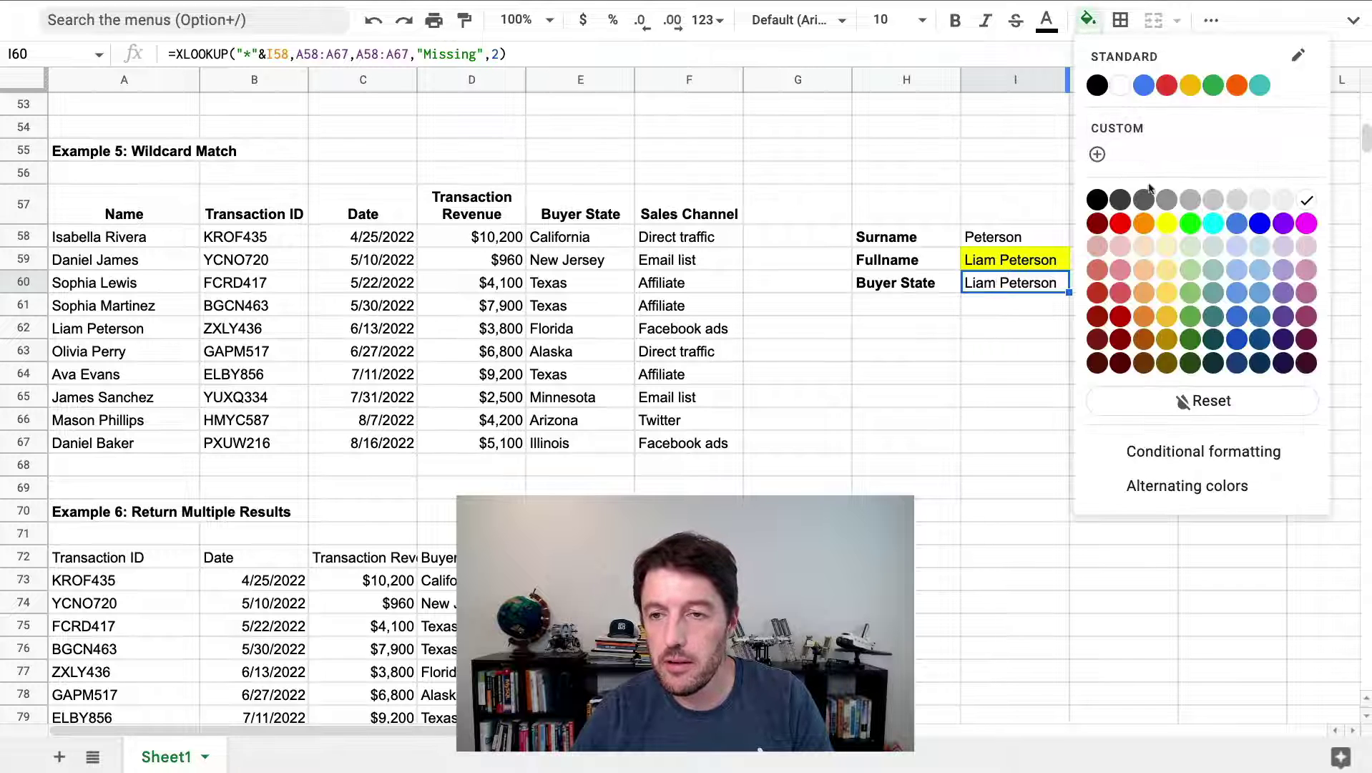
click(1160, 219)
double_click(1027, 283)
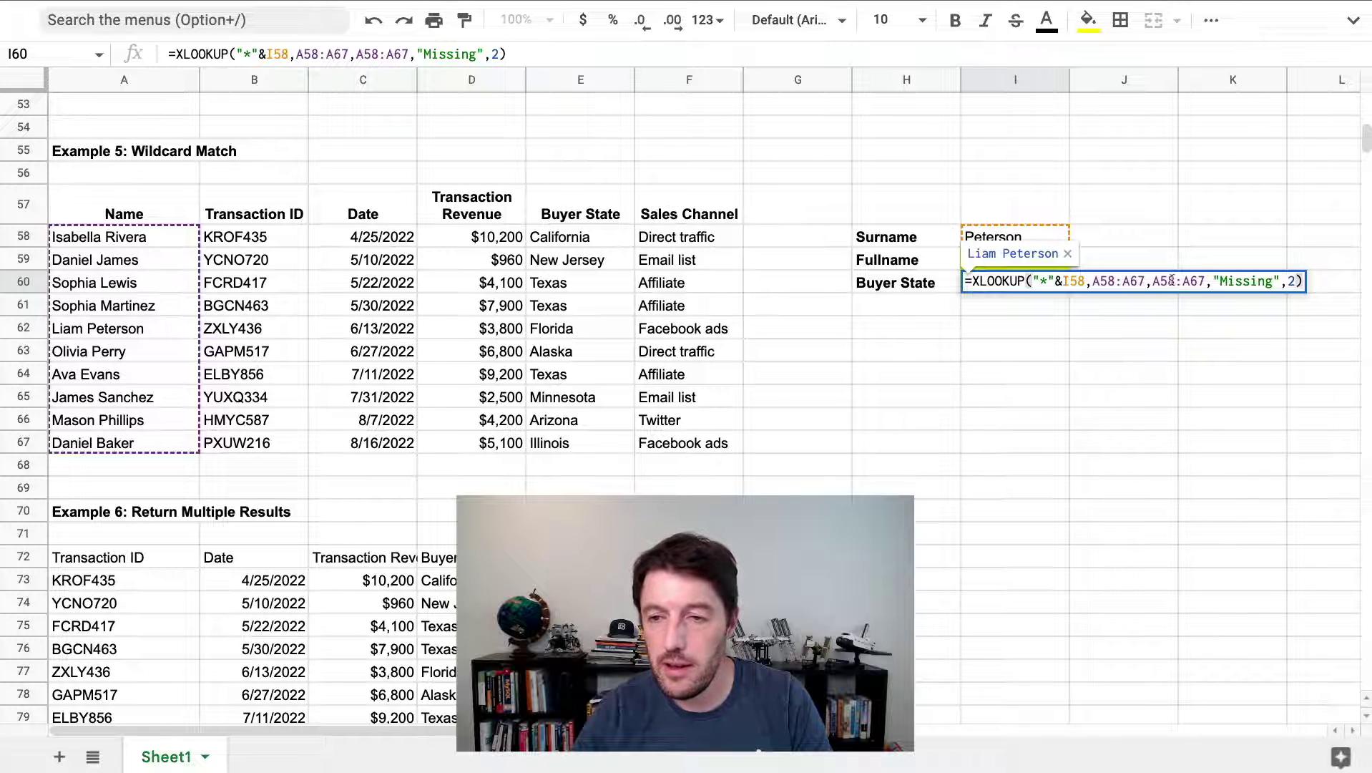
drag(1153, 280, 1170, 285)
text(e58:)
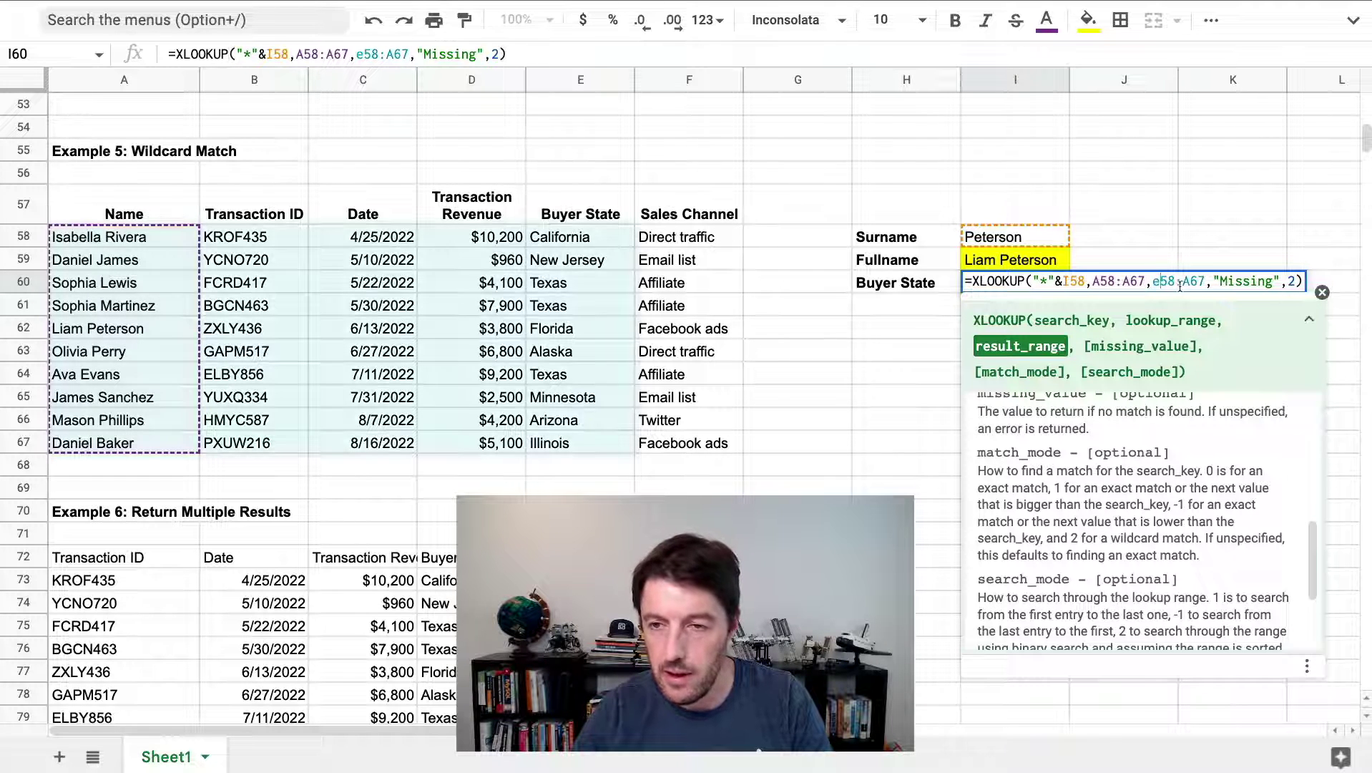
text(e)
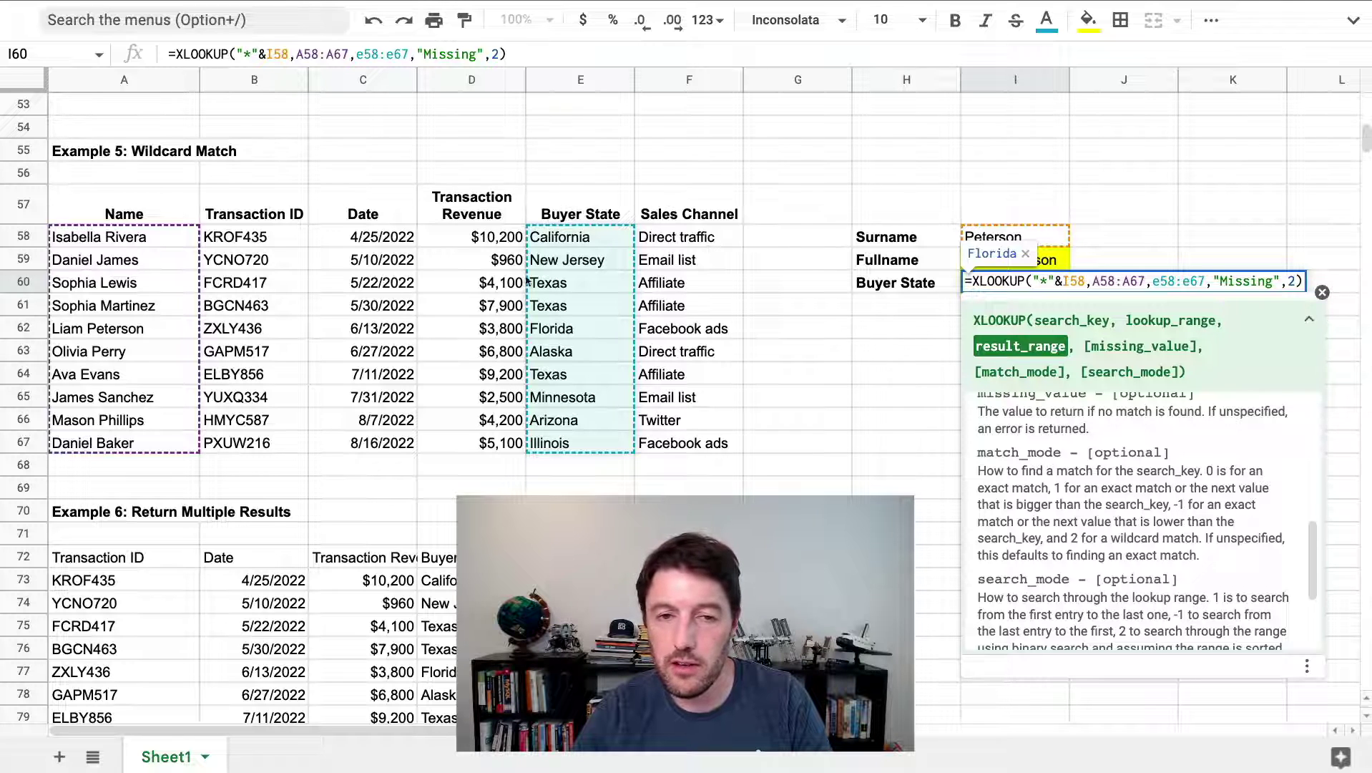
key(Return)
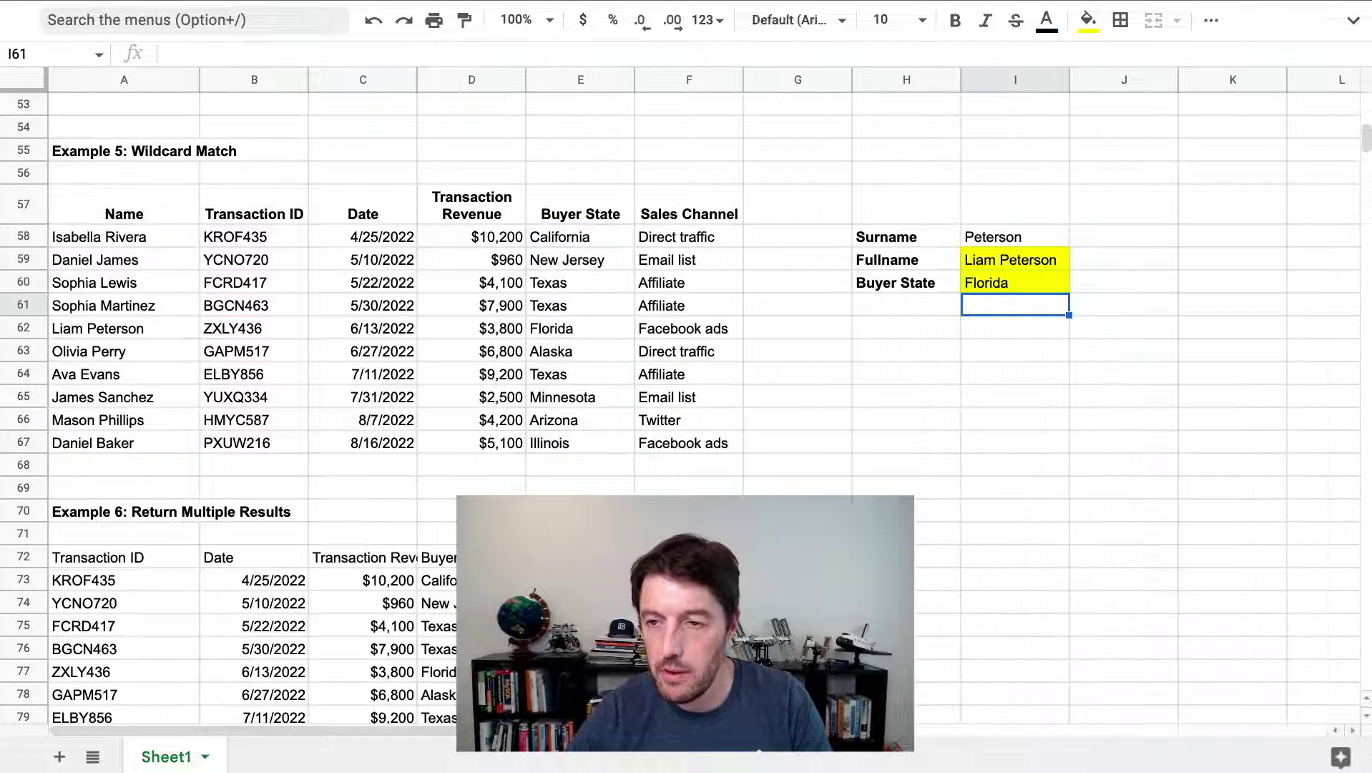
click(1015, 282)
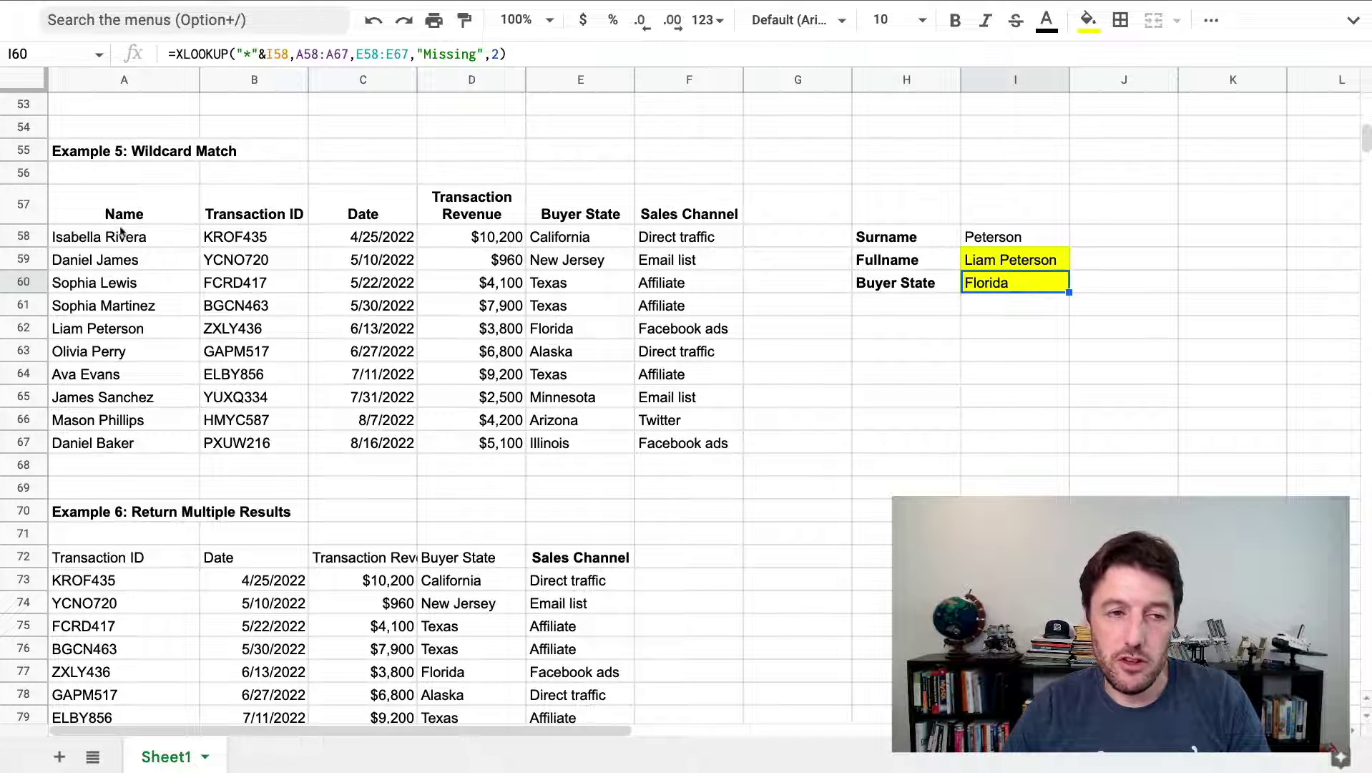
click(95, 327)
drag(95, 328, 591, 335)
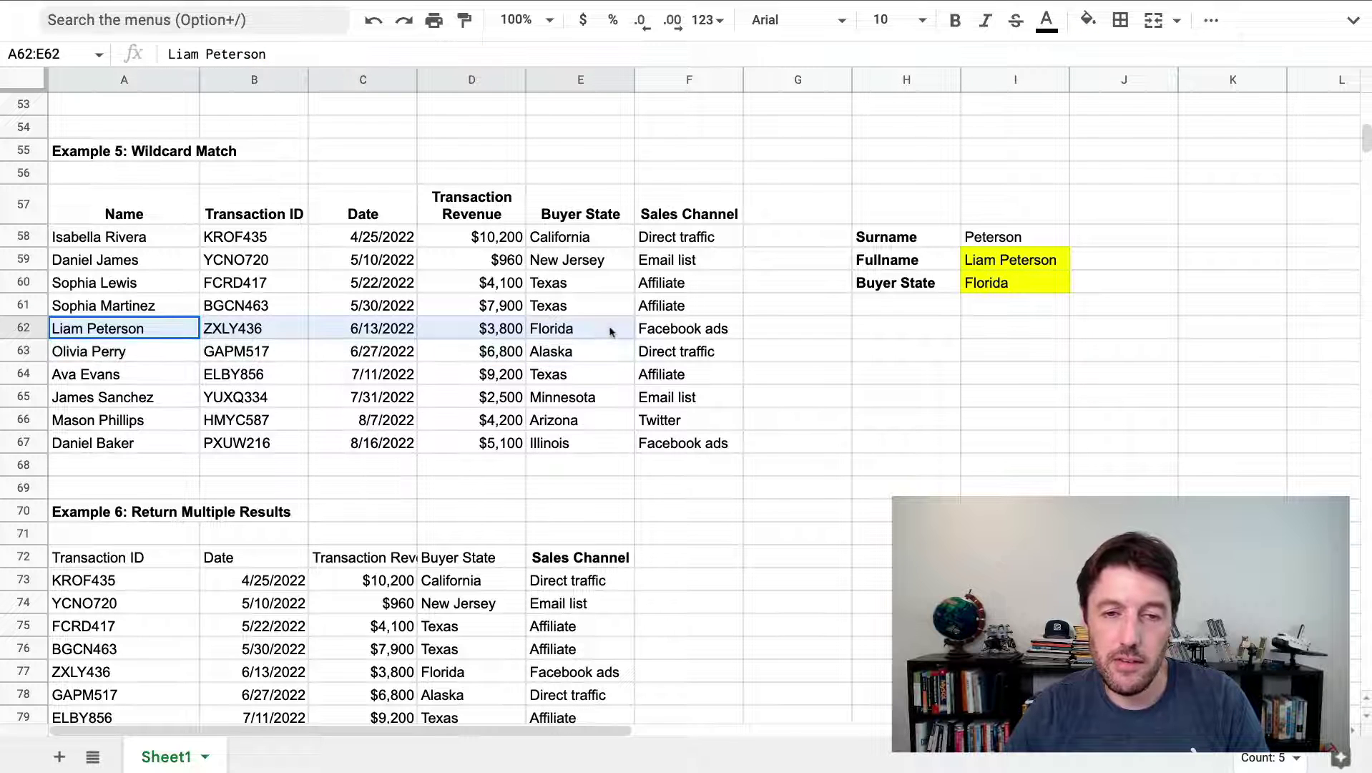
click(586, 330)
Review match mode 2 in I60's formula, leaving it unchanged
click(1046, 283)
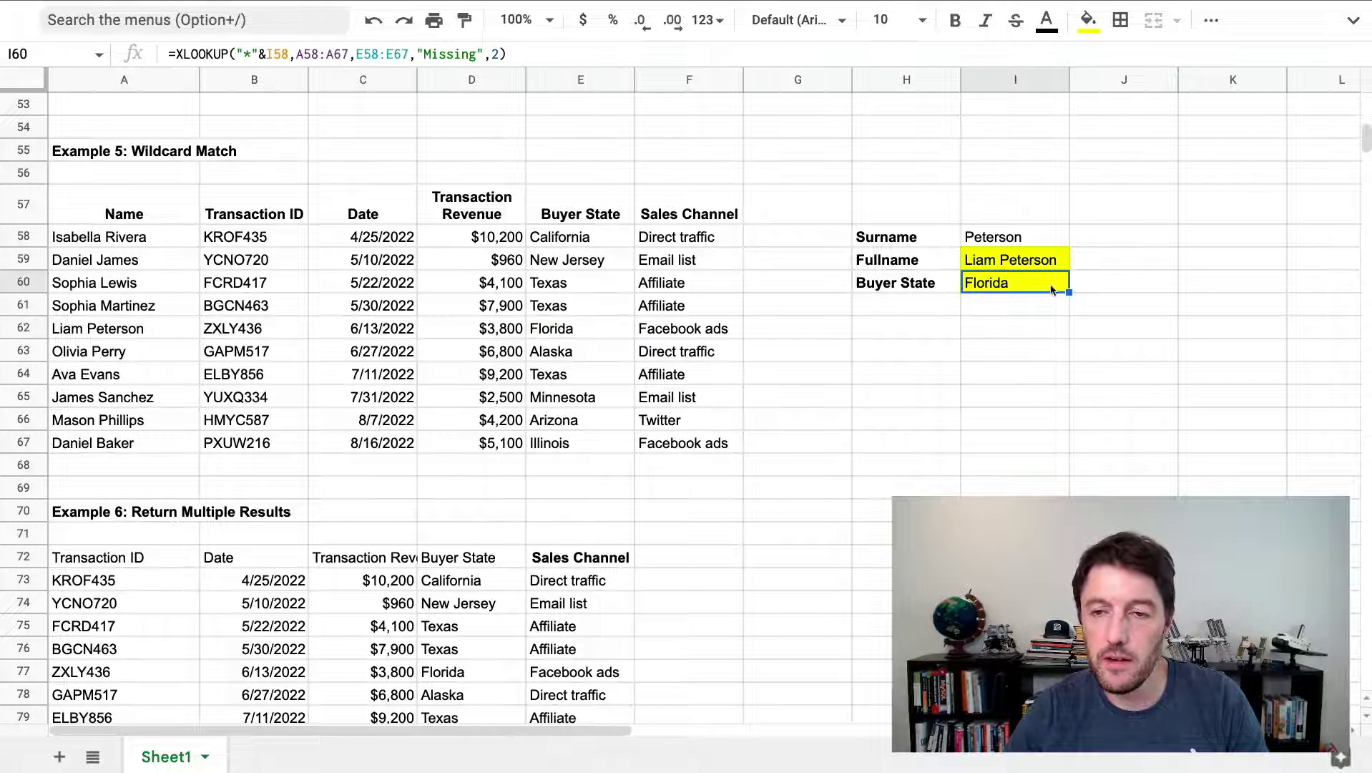
double_click(1049, 284)
double_click(1291, 281)
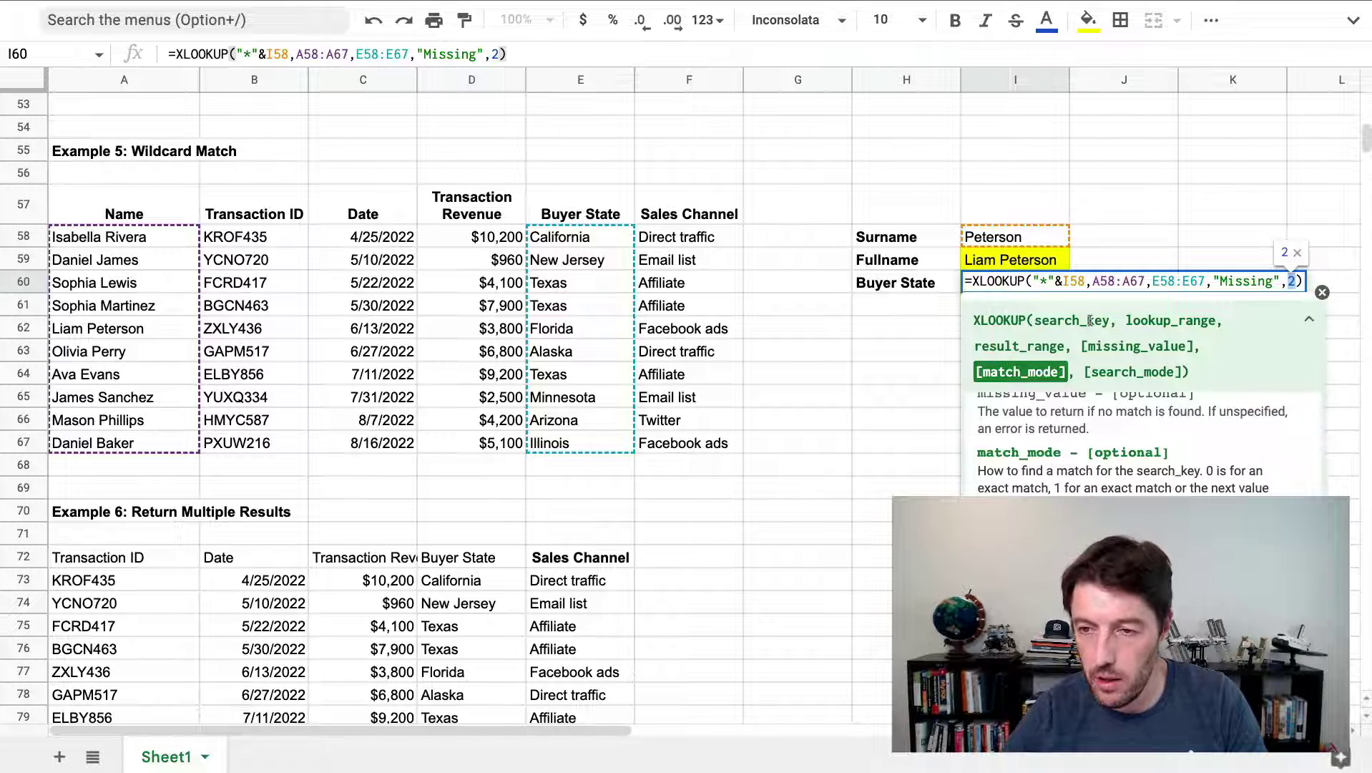
key(Right)
key(Return)
Start an XLOOKUP in Example 6's B86 using search key B84 (ZXLY436)
scroll(1033, 304, down, 5)
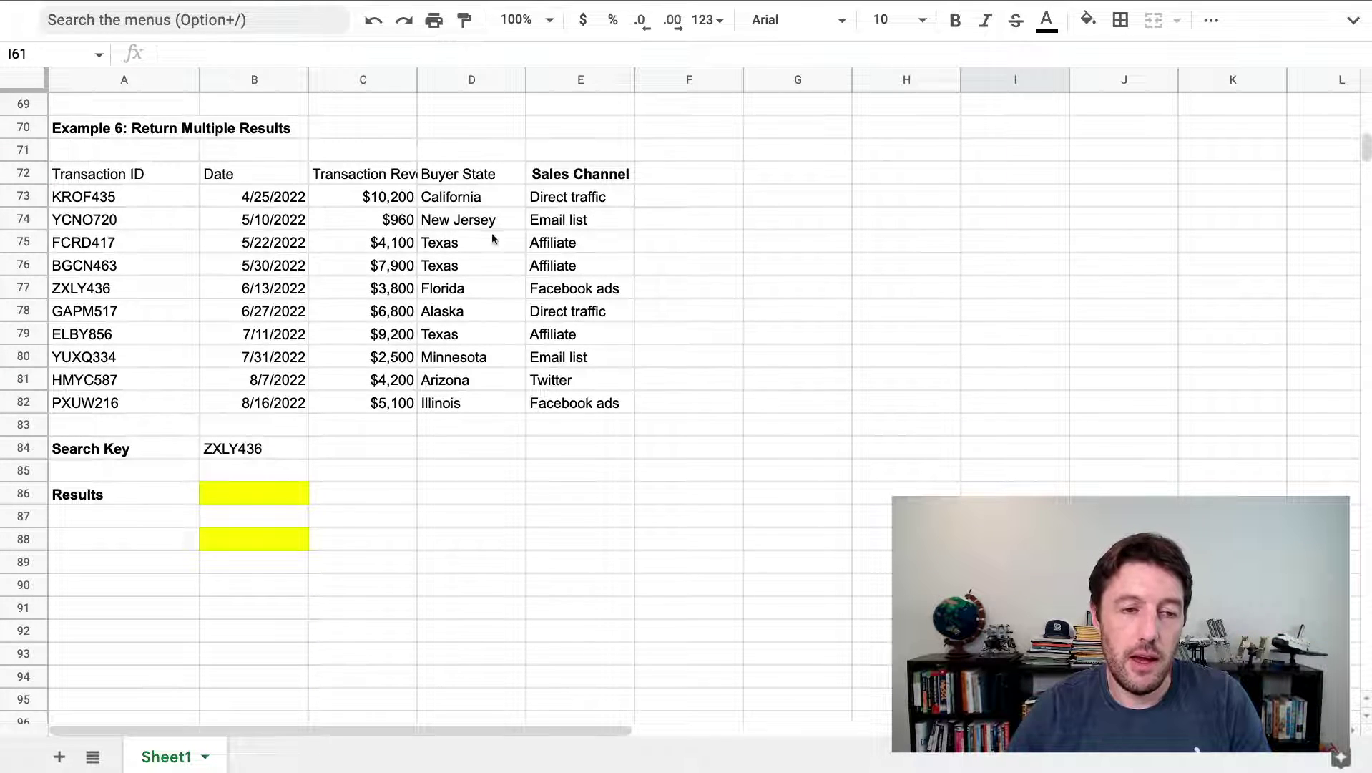
scroll(609, 285, down, 3)
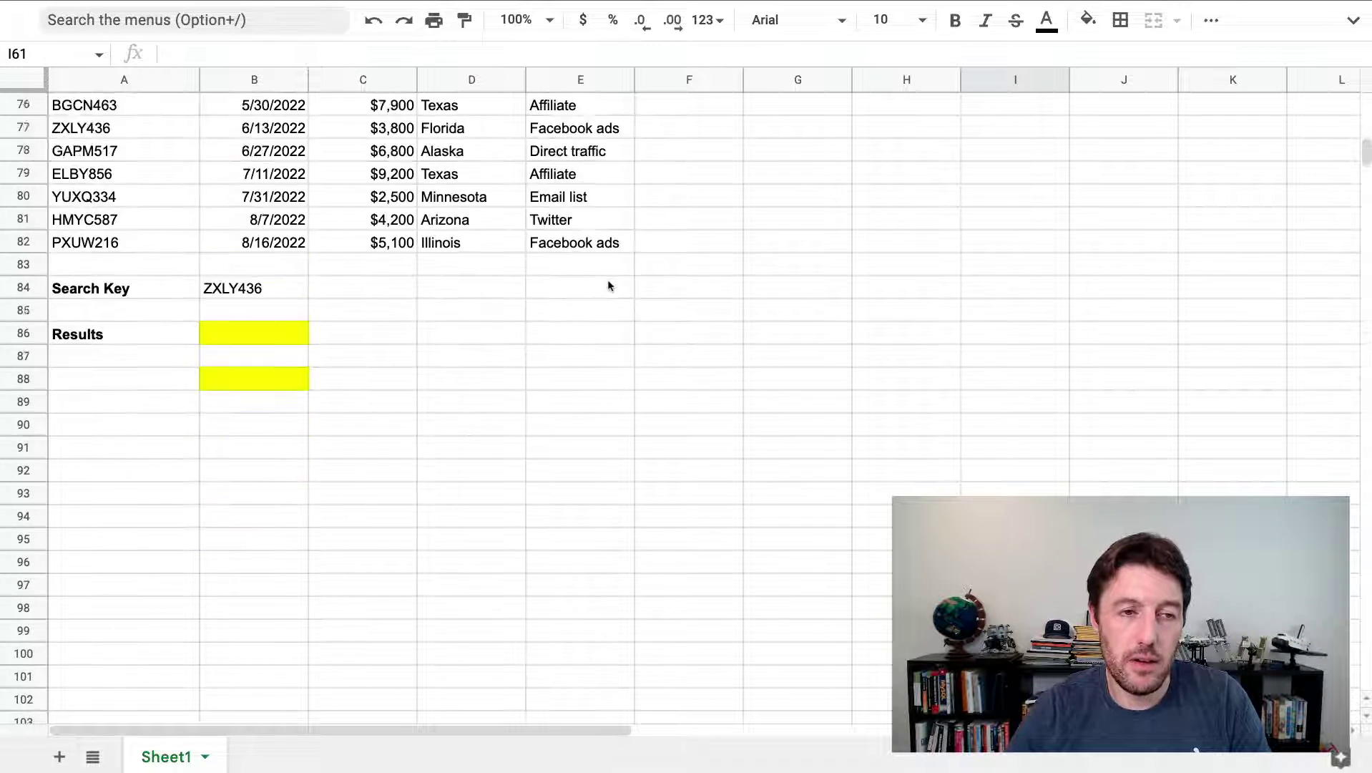
scroll(610, 285, up, 3)
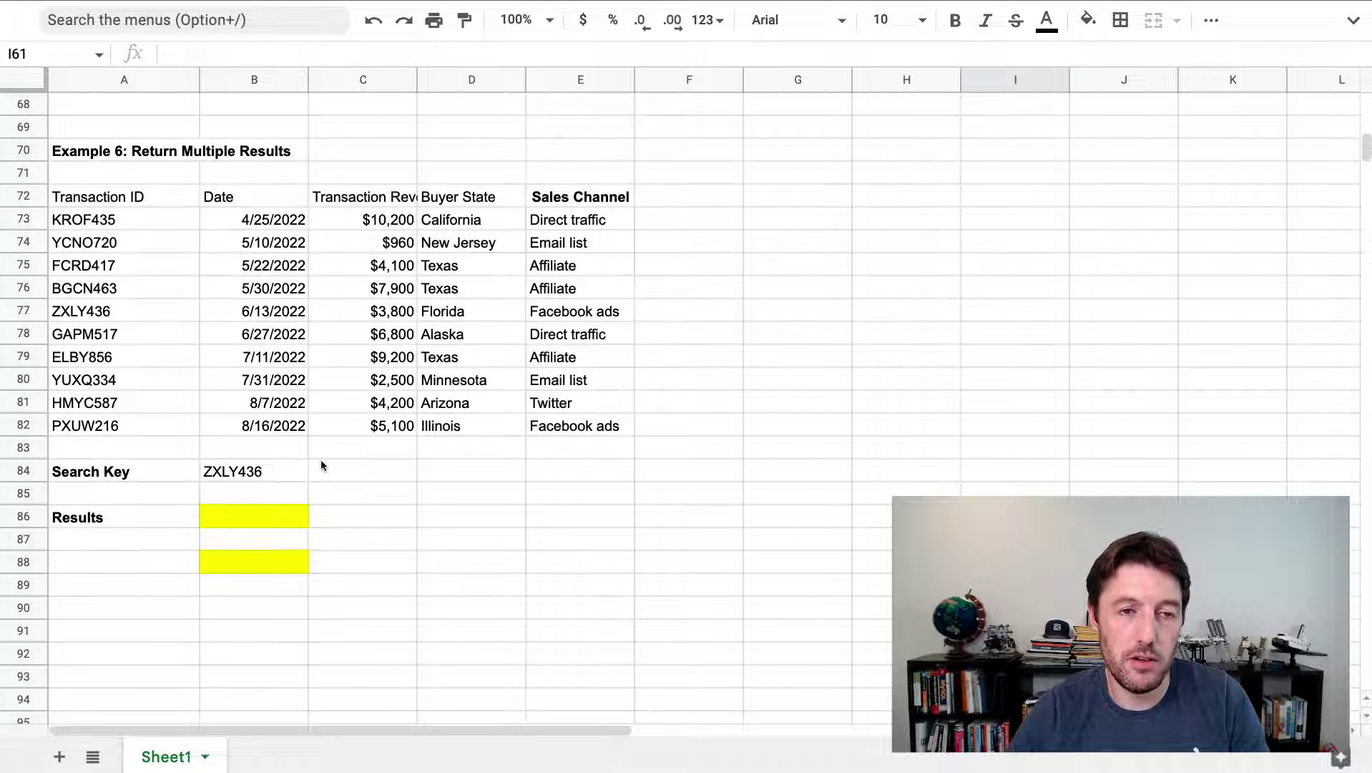
click(268, 513)
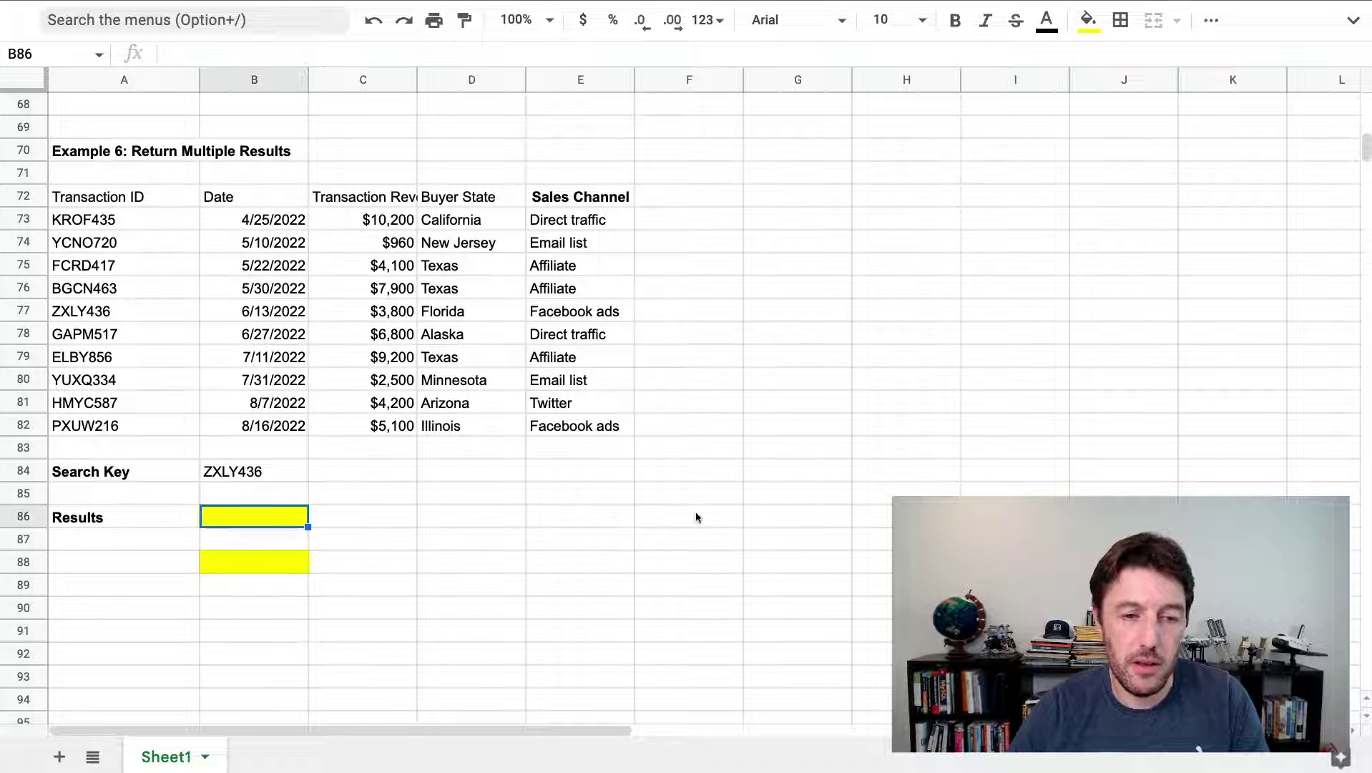
text(=xl)
key(Tab)
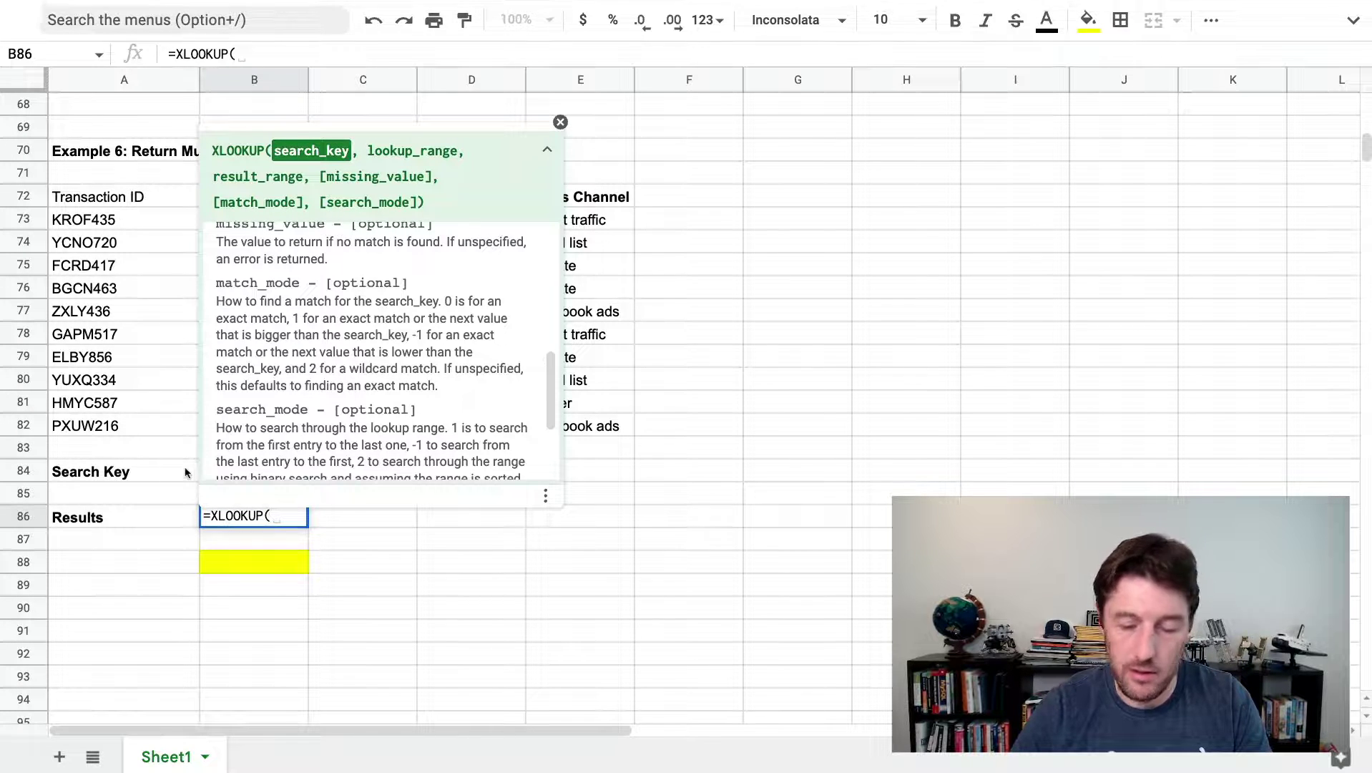
click(211, 470)
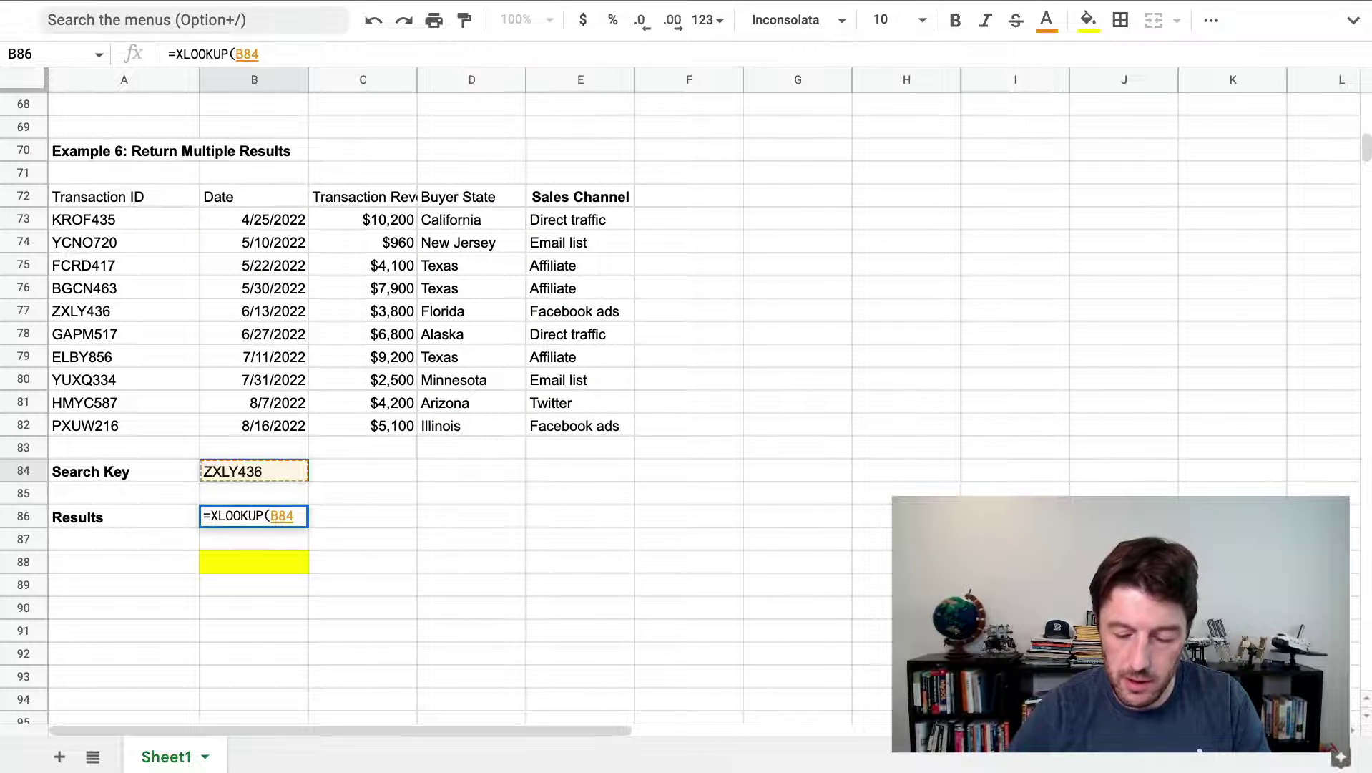
text(,)
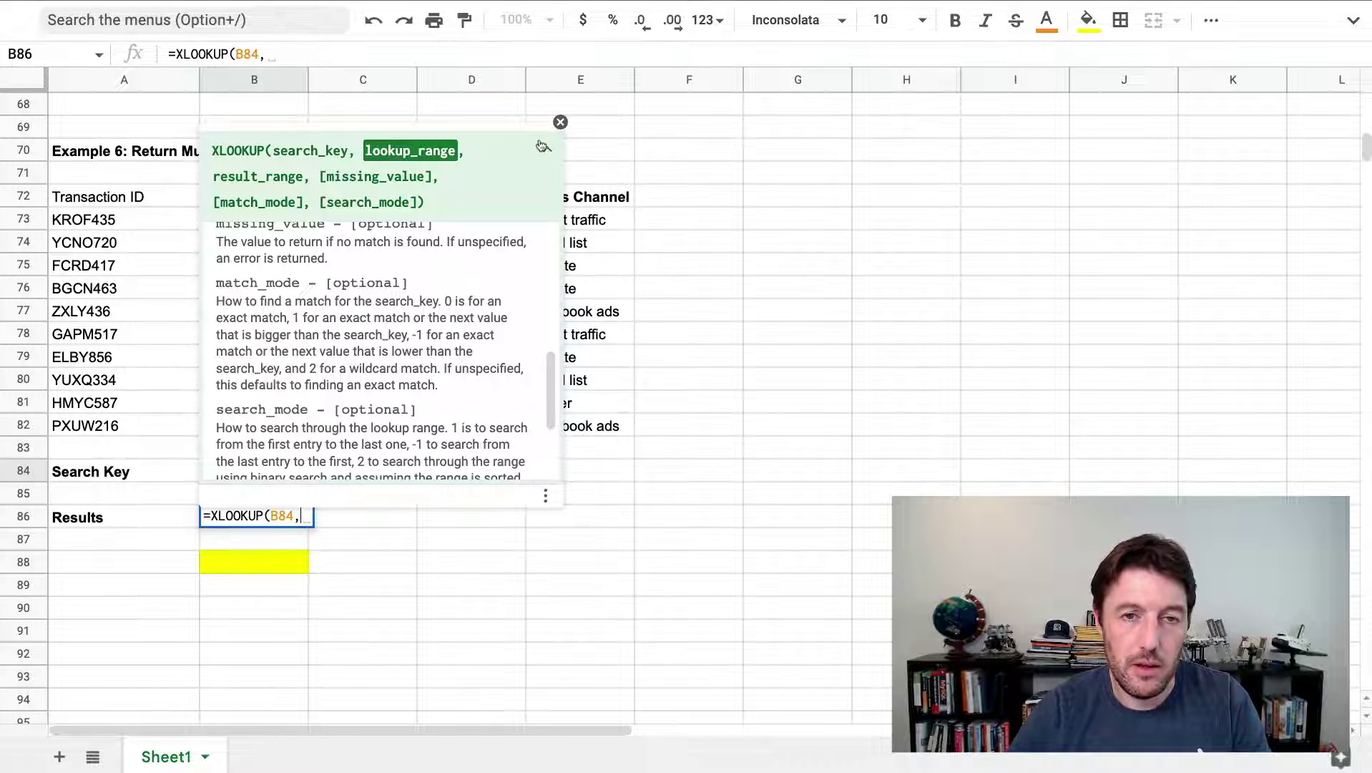
Add lookup range A73:A82 and return range C73:E82, spilling 5/27/1910, Florida and Facebook ads
click(560, 121)
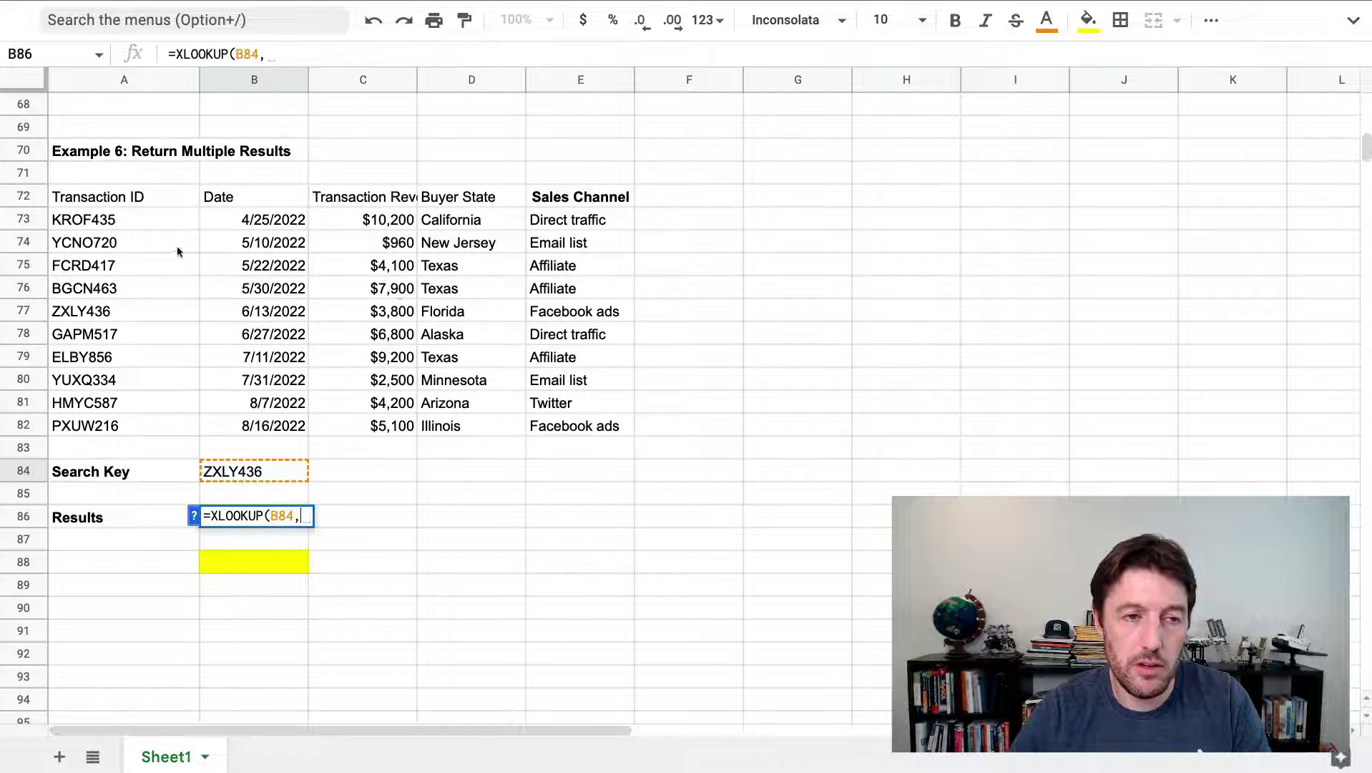
drag(170, 223, 179, 427)
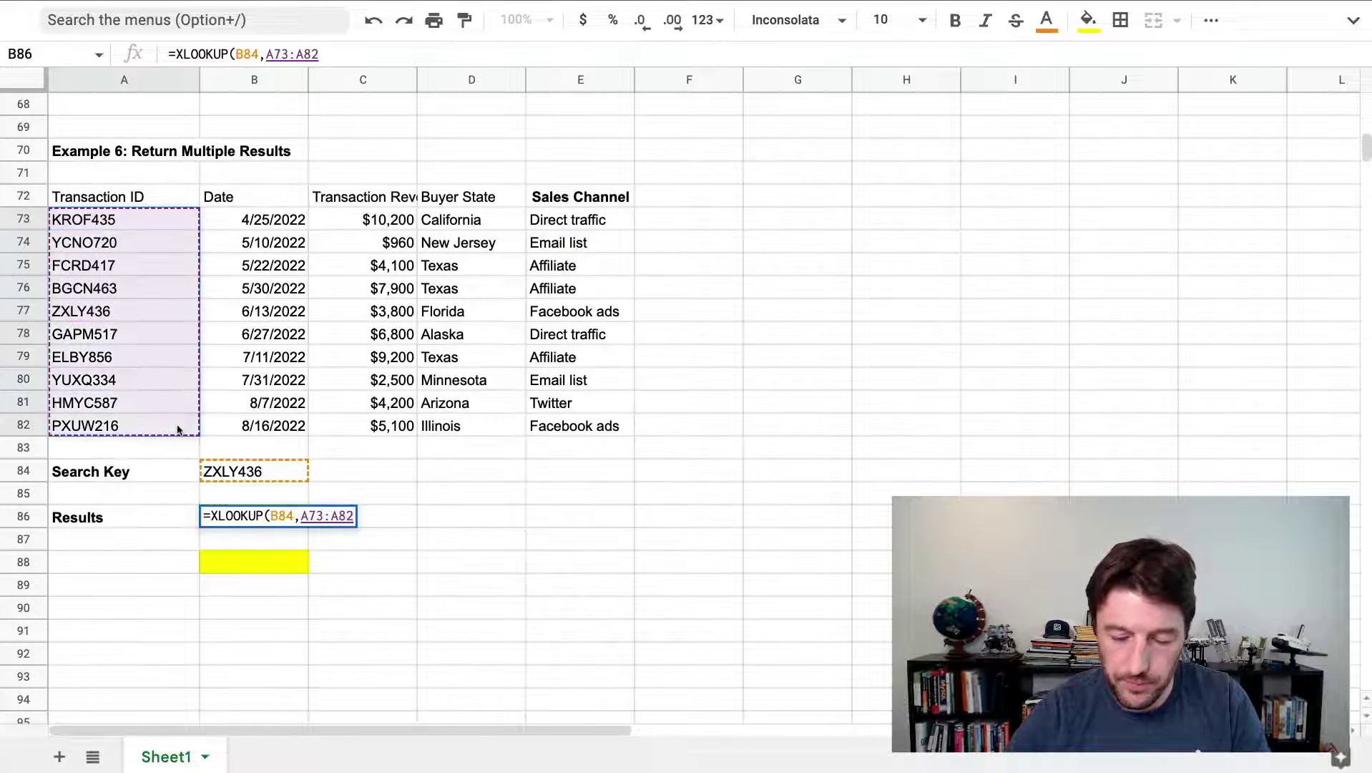
text(,)
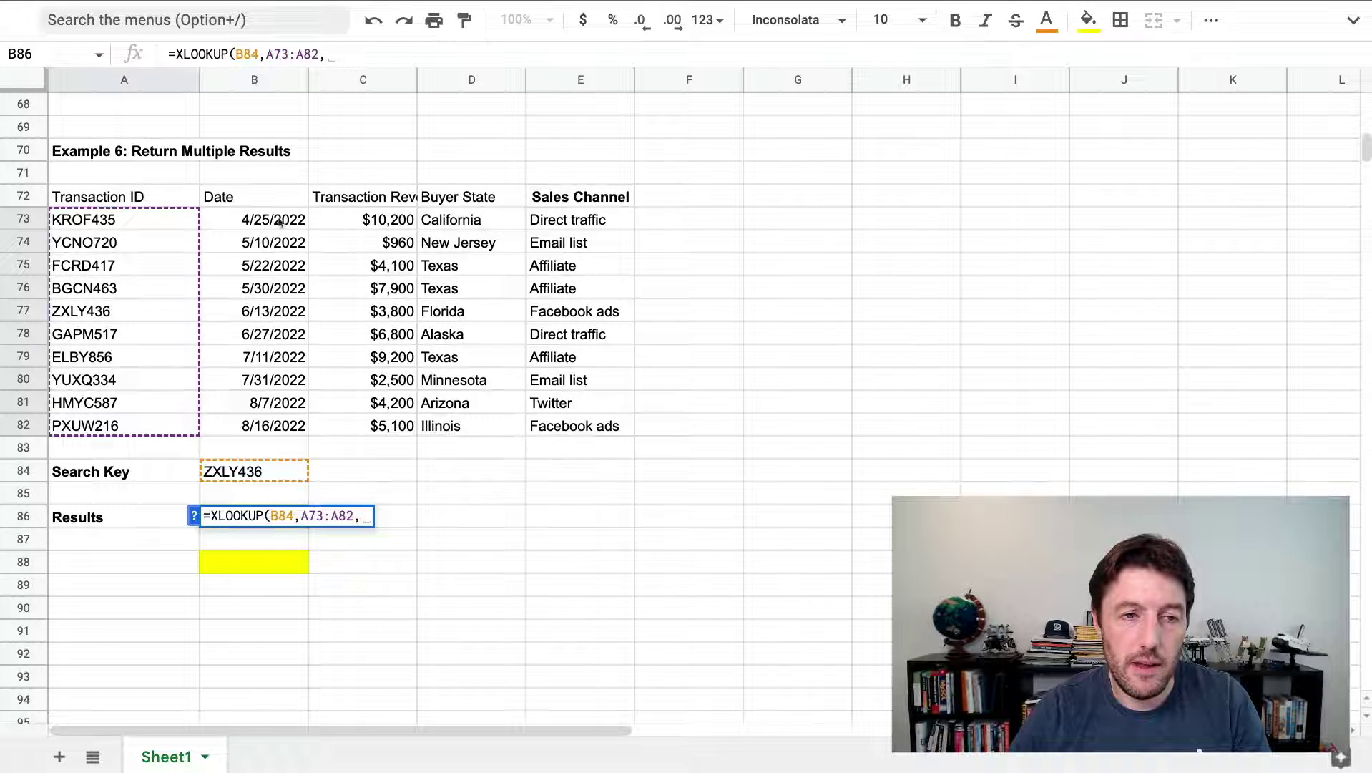
drag(349, 218, 651, 422)
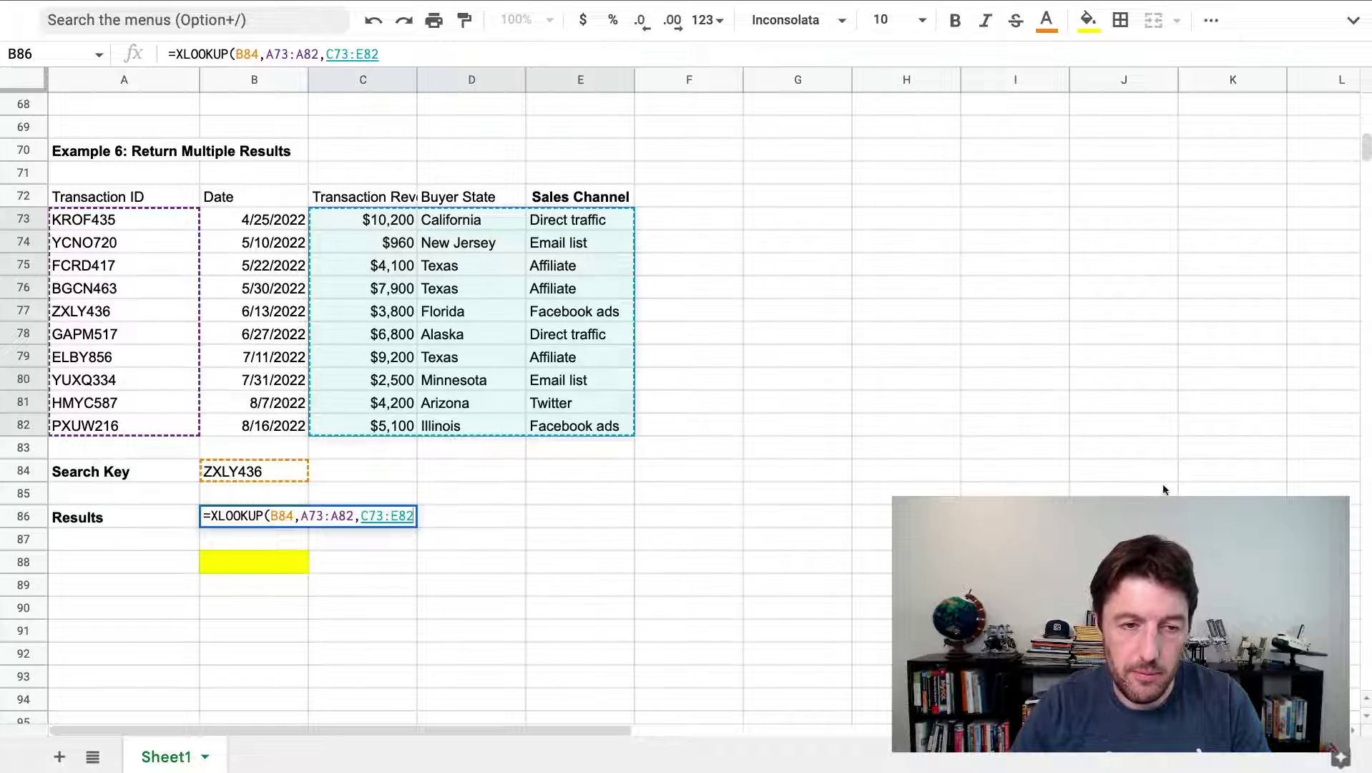
text())
key(Return)
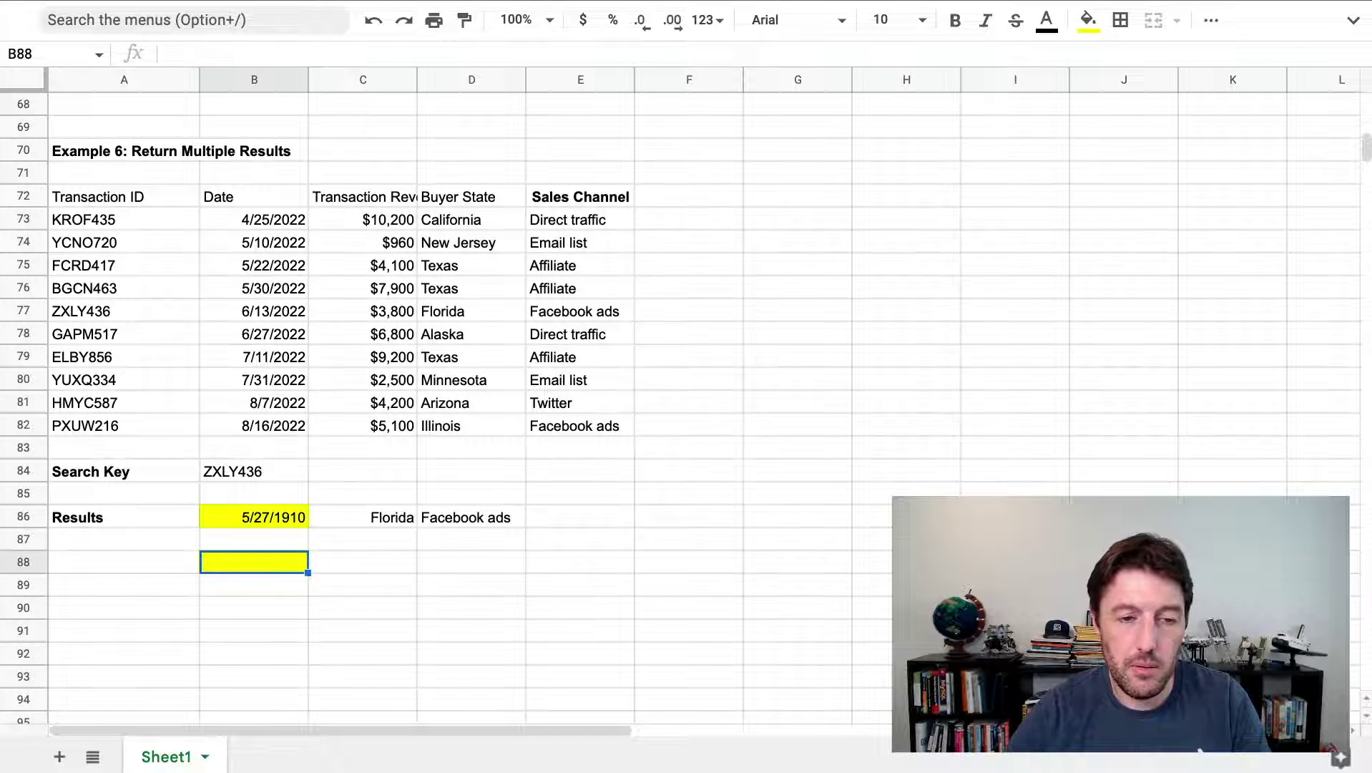
Widen B86's return range to B73:E82 so the date is included
click(254, 516)
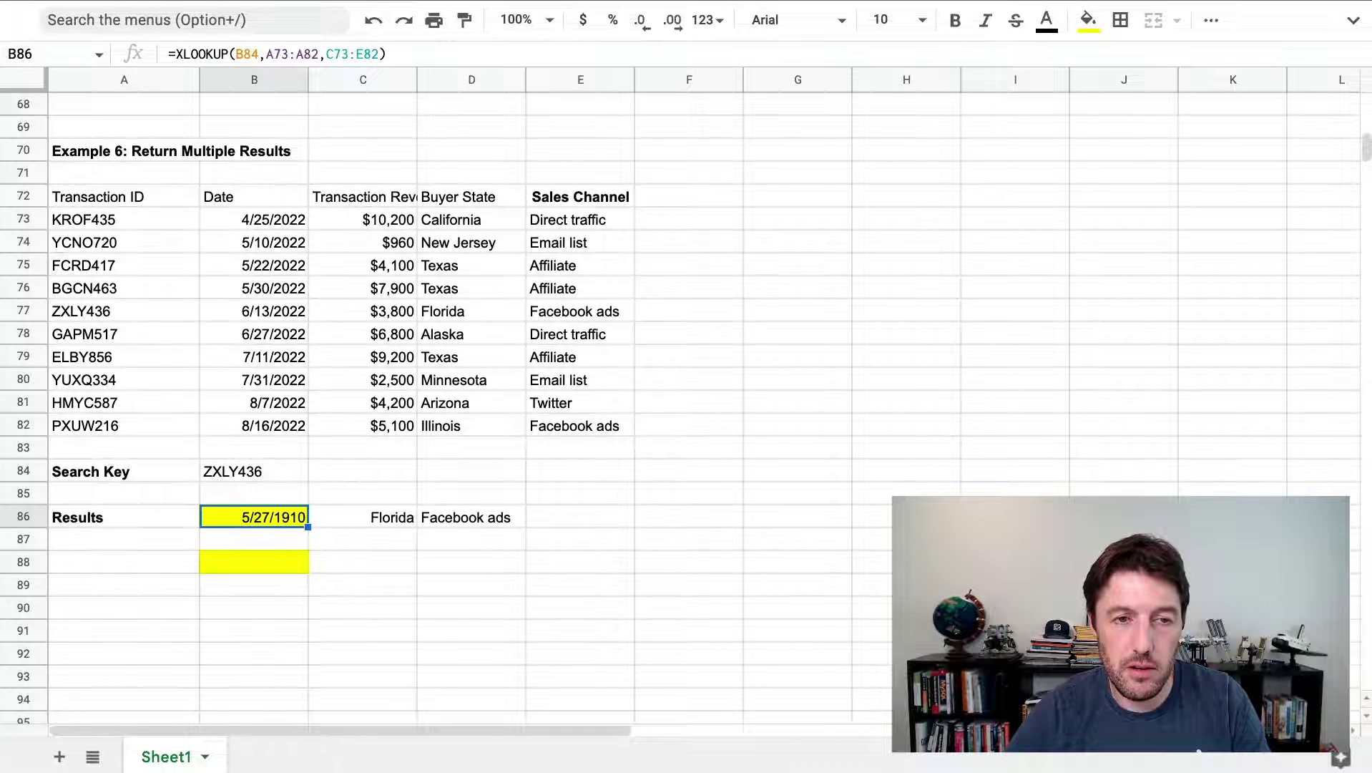
double_click(292, 516)
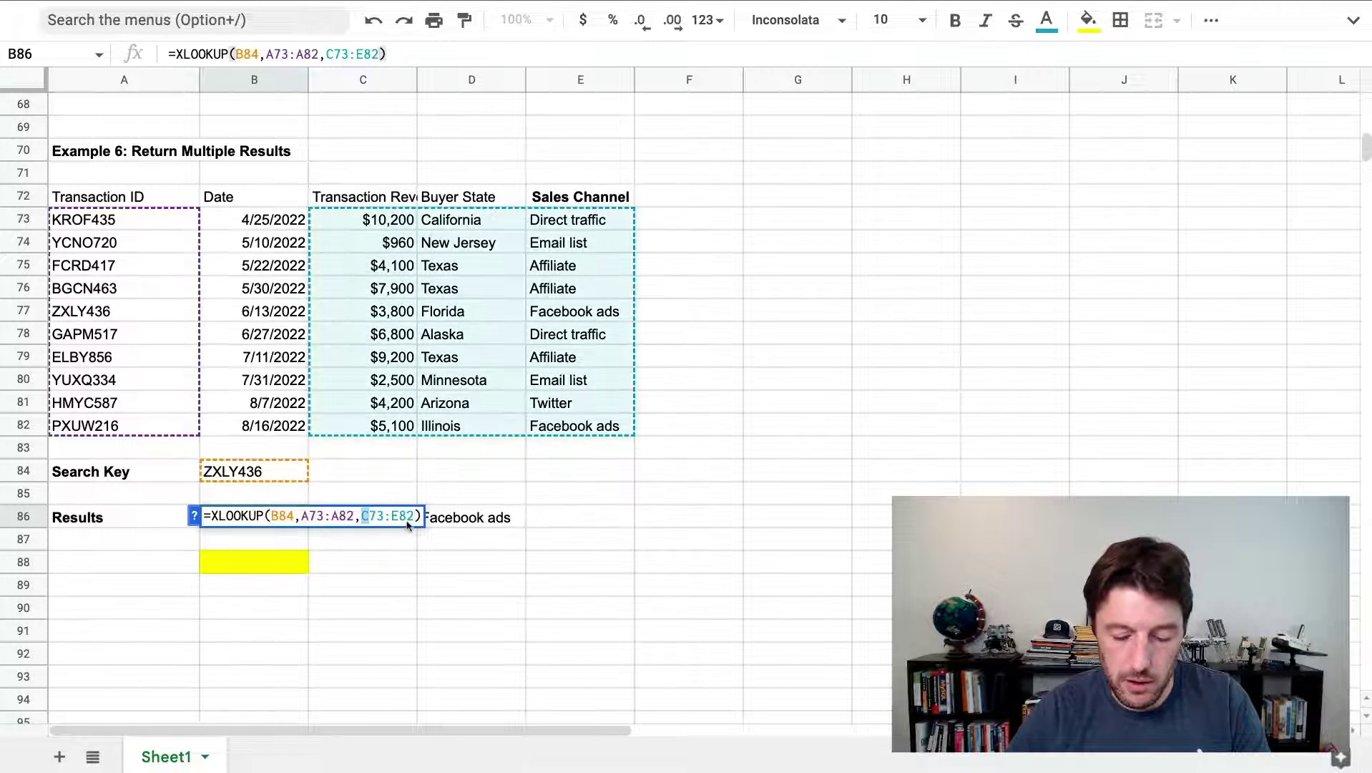
text(b)
key(Return)
Compare the spilled results B86:E86 with the ZXLY436 row in the source table
key(Up)
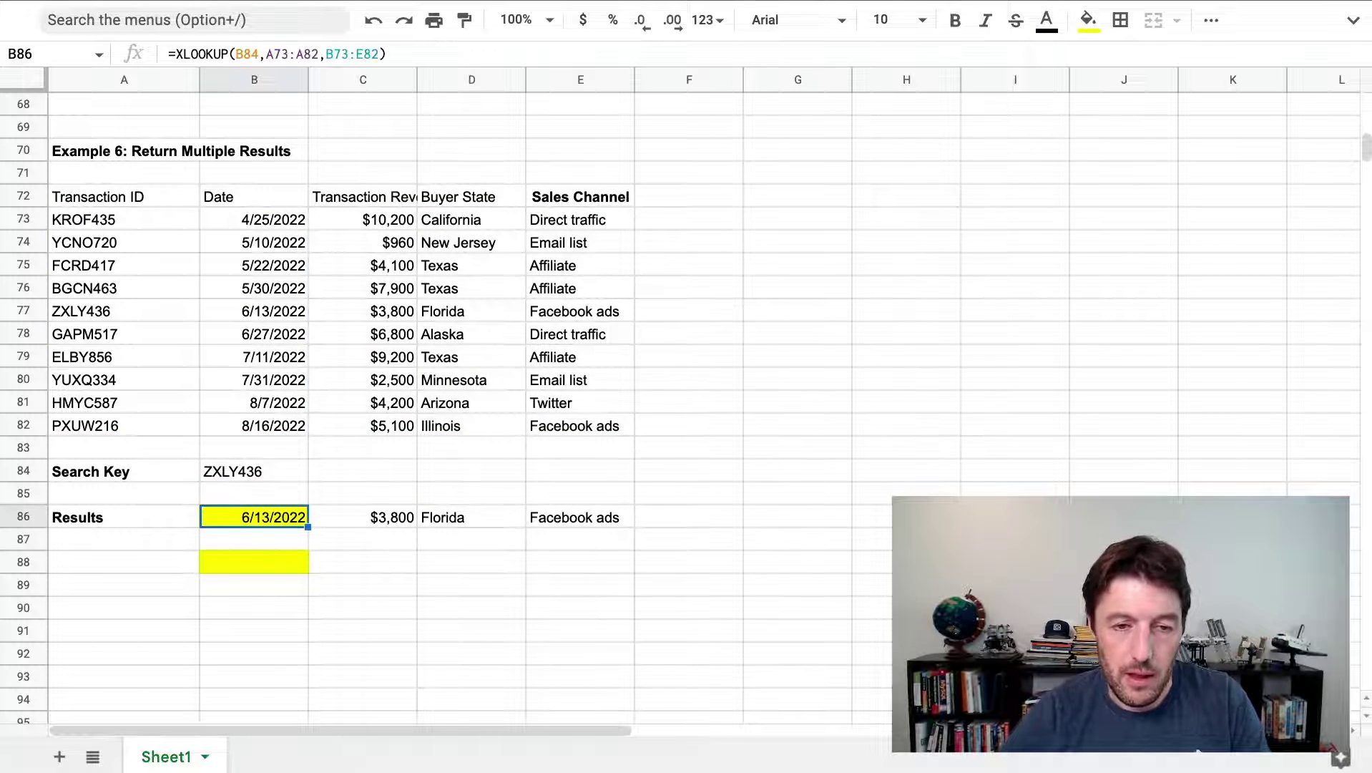
key(shift+Right)
key(shift+Right)
key(shift+Right)
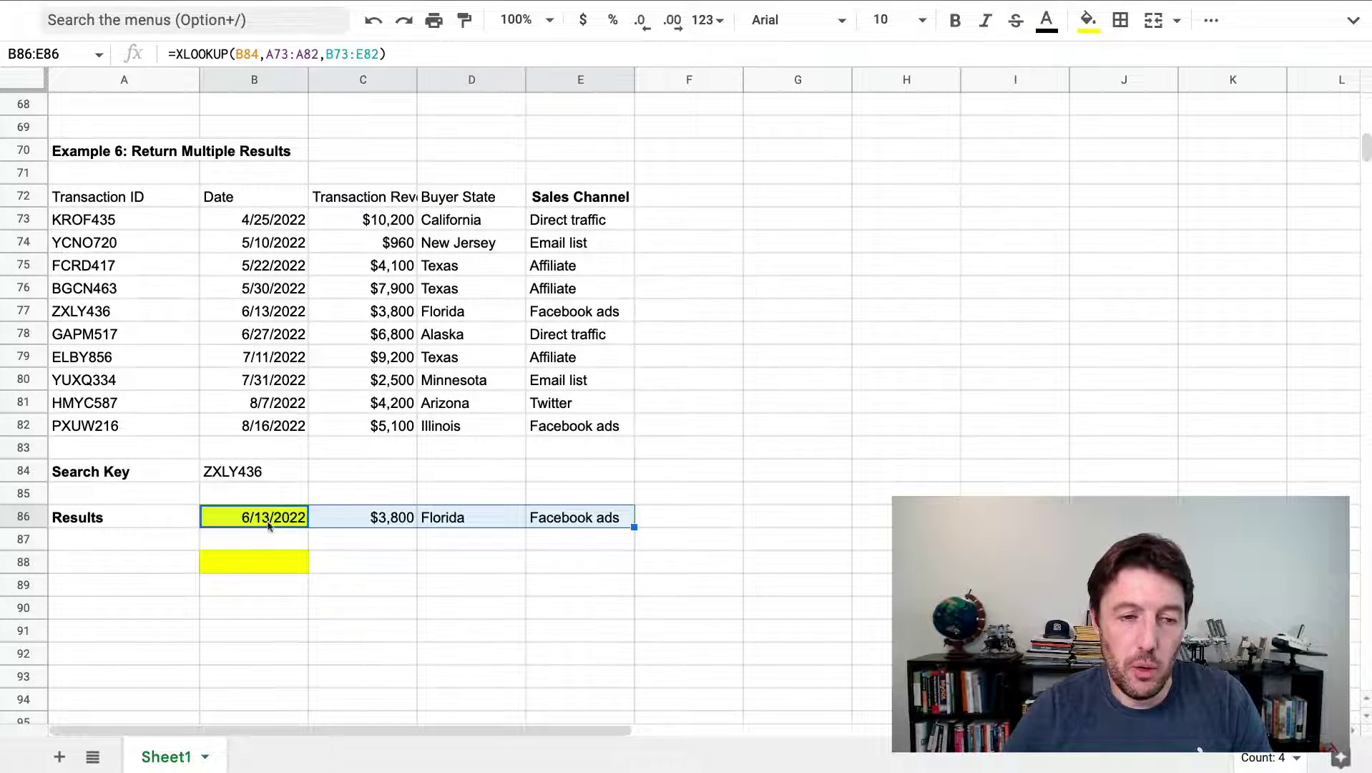
click(293, 478)
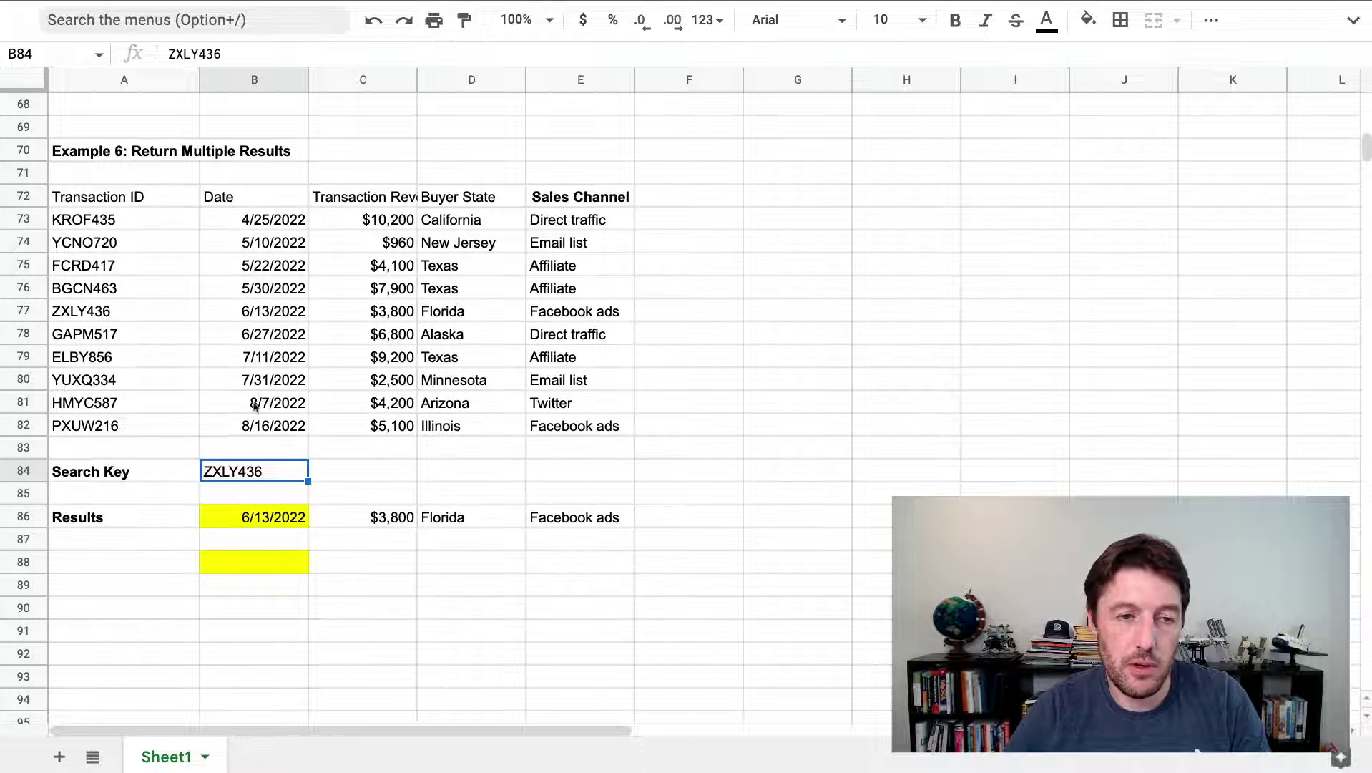
drag(131, 308, 584, 315)
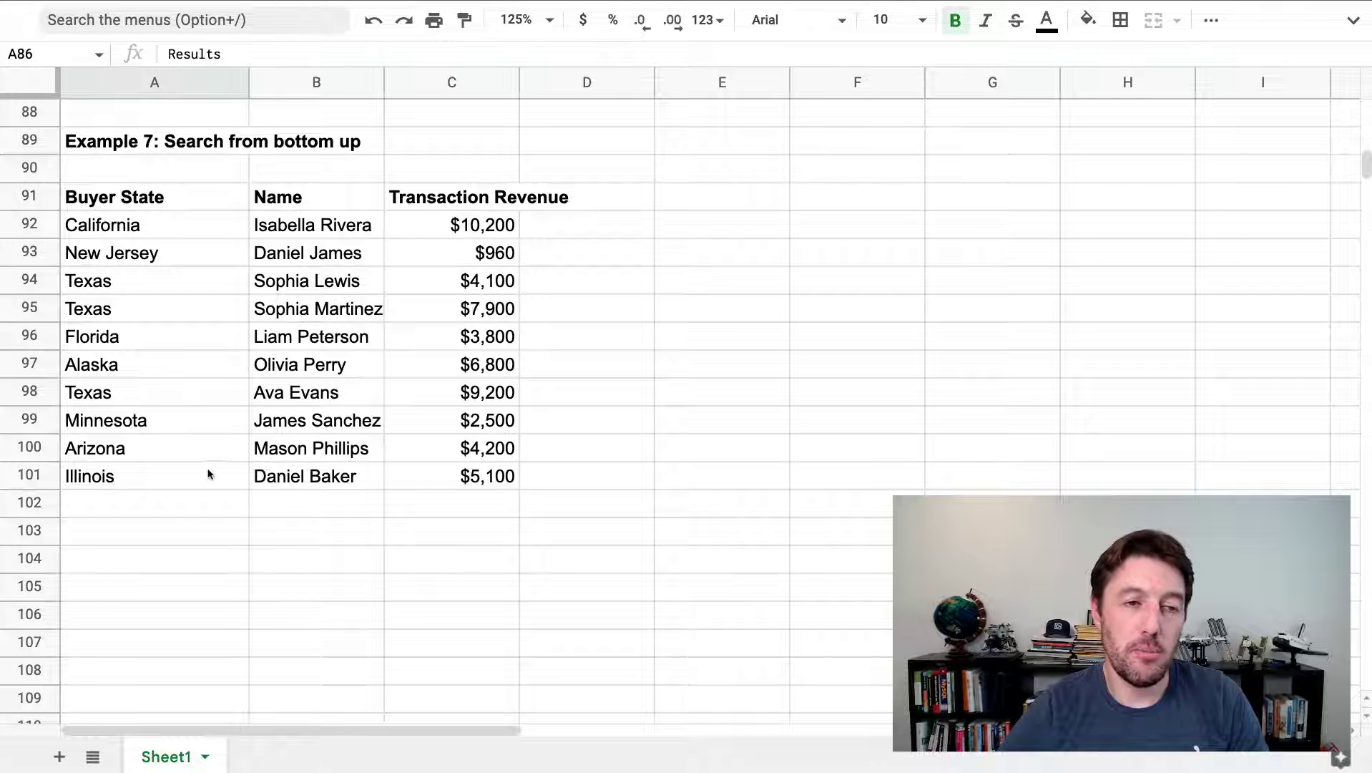
Review Example 7's Buyer State list A92:A101, from California to Illinois
drag(221, 213, 220, 450)
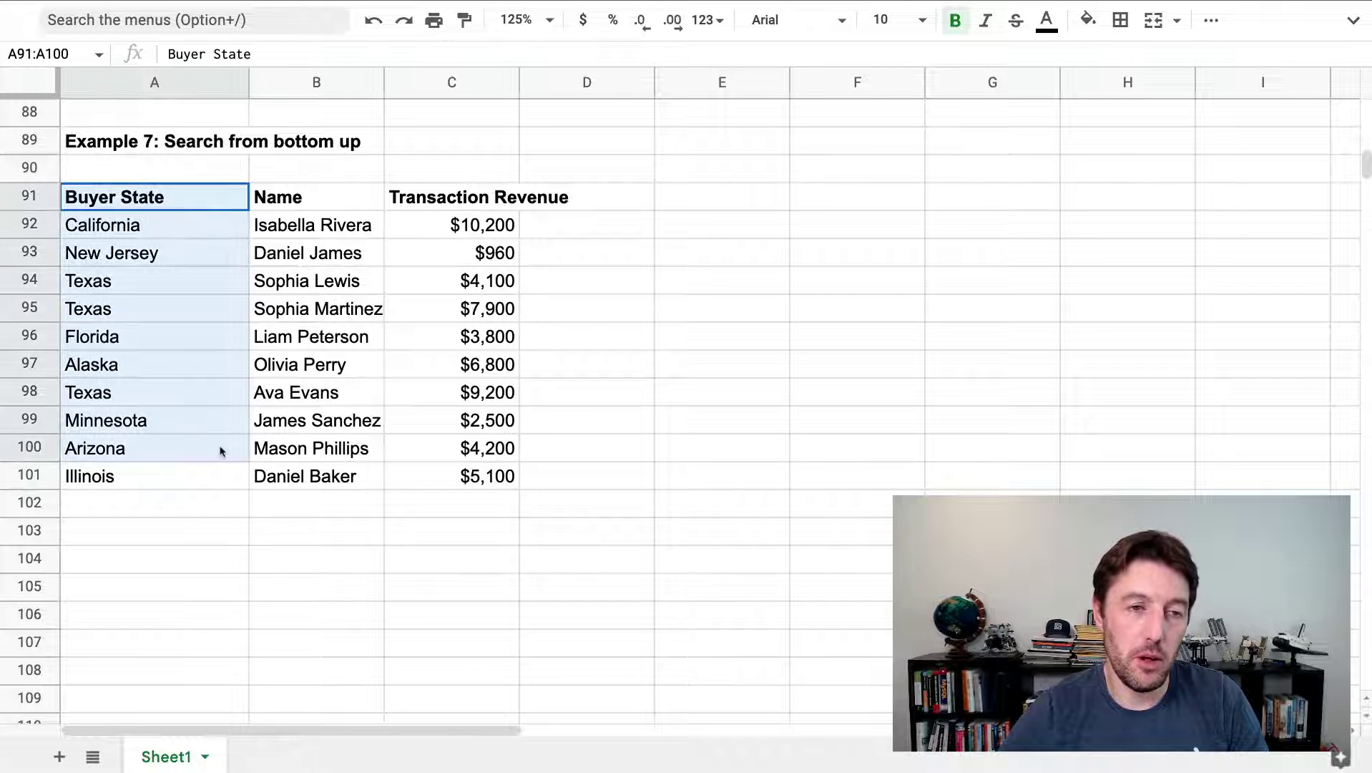
click(224, 228)
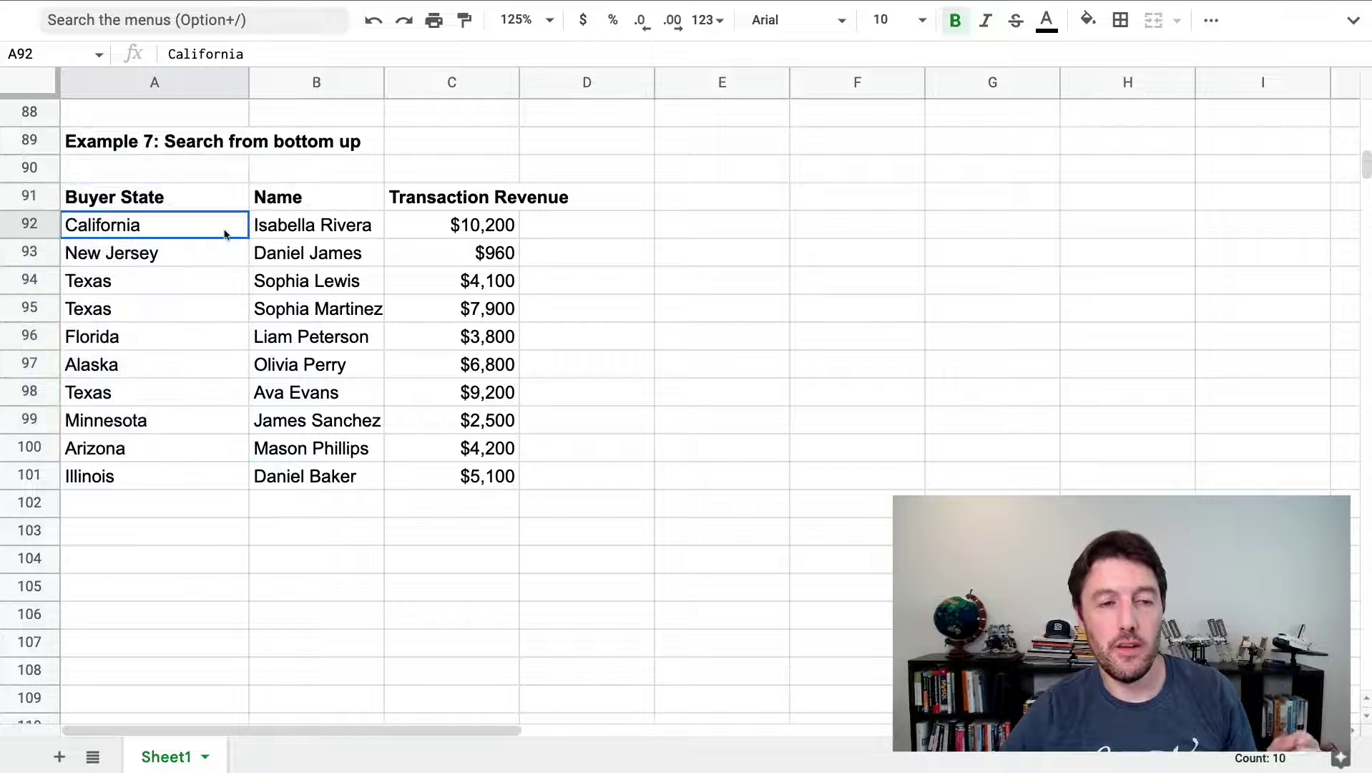
drag(222, 233, 193, 508)
click(195, 453)
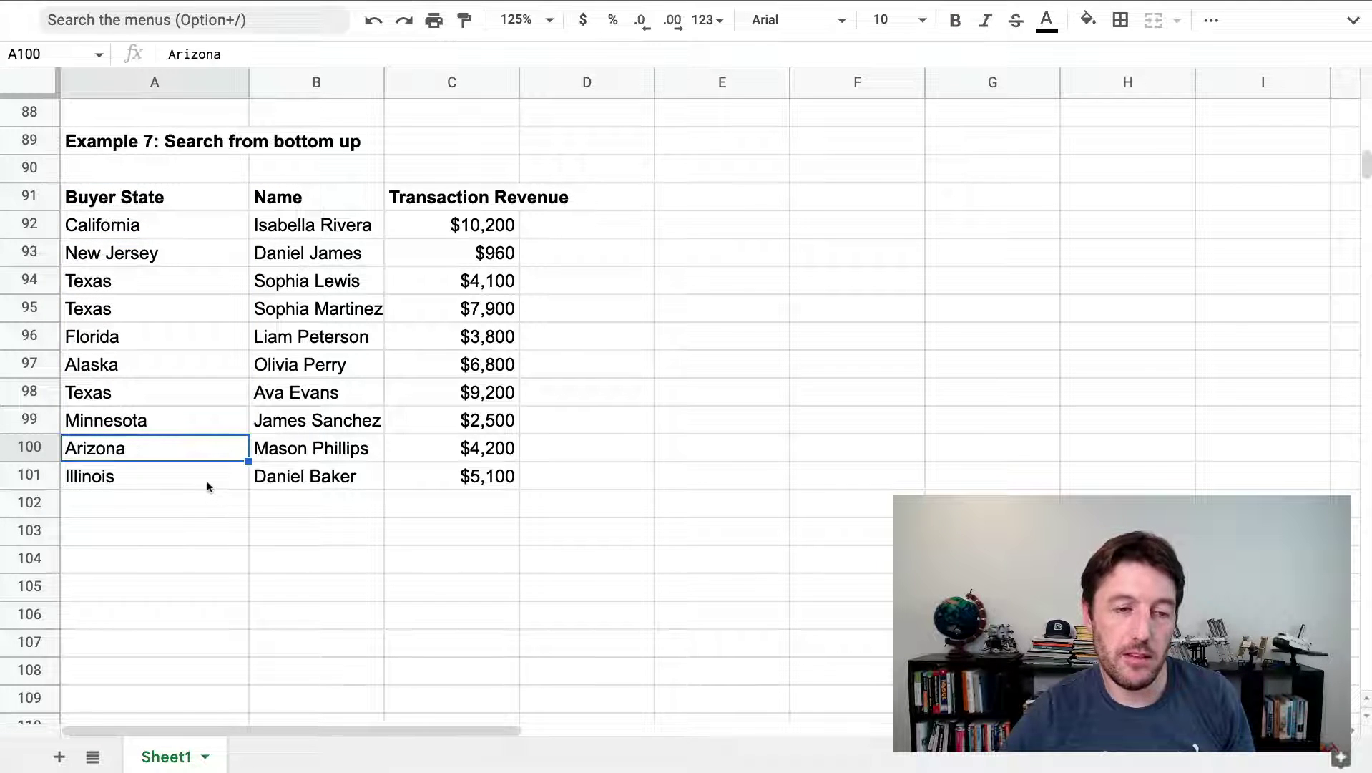
click(191, 487)
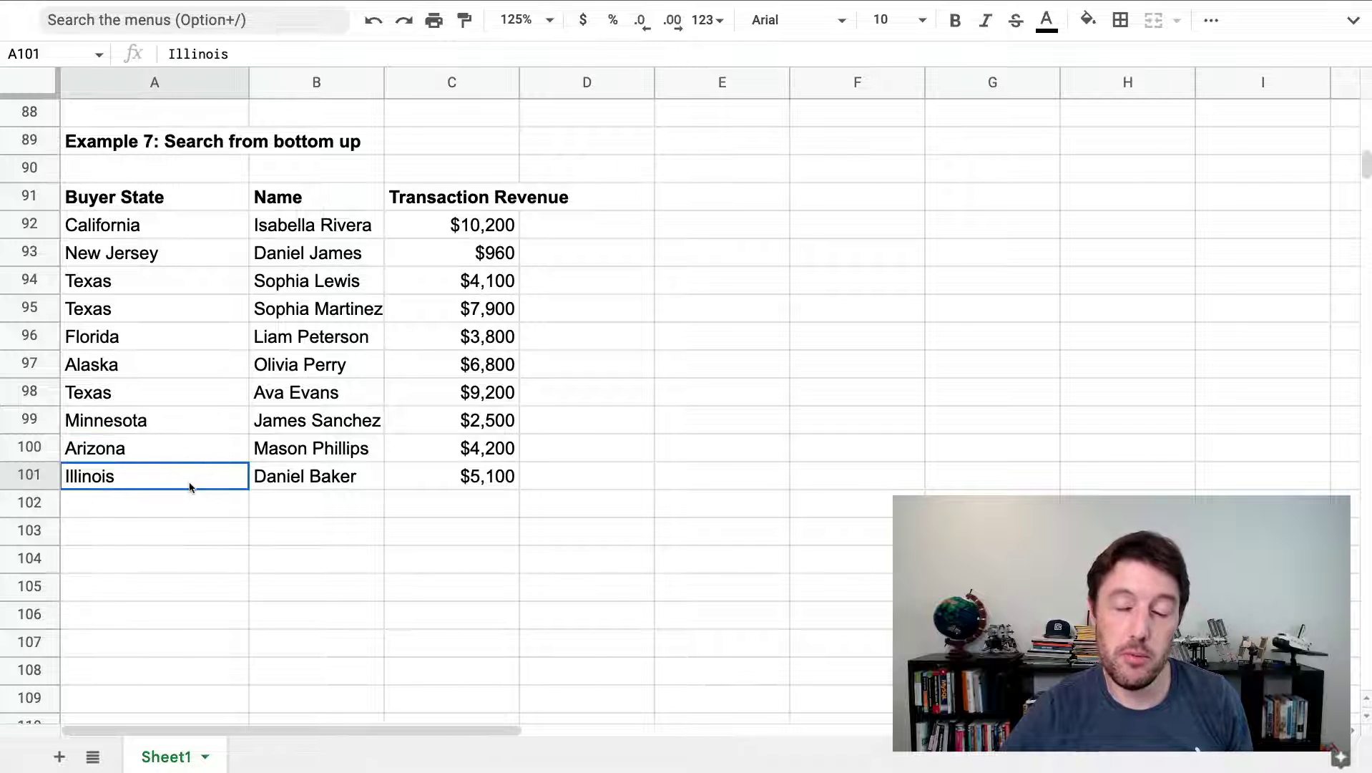
drag(191, 487, 178, 214)
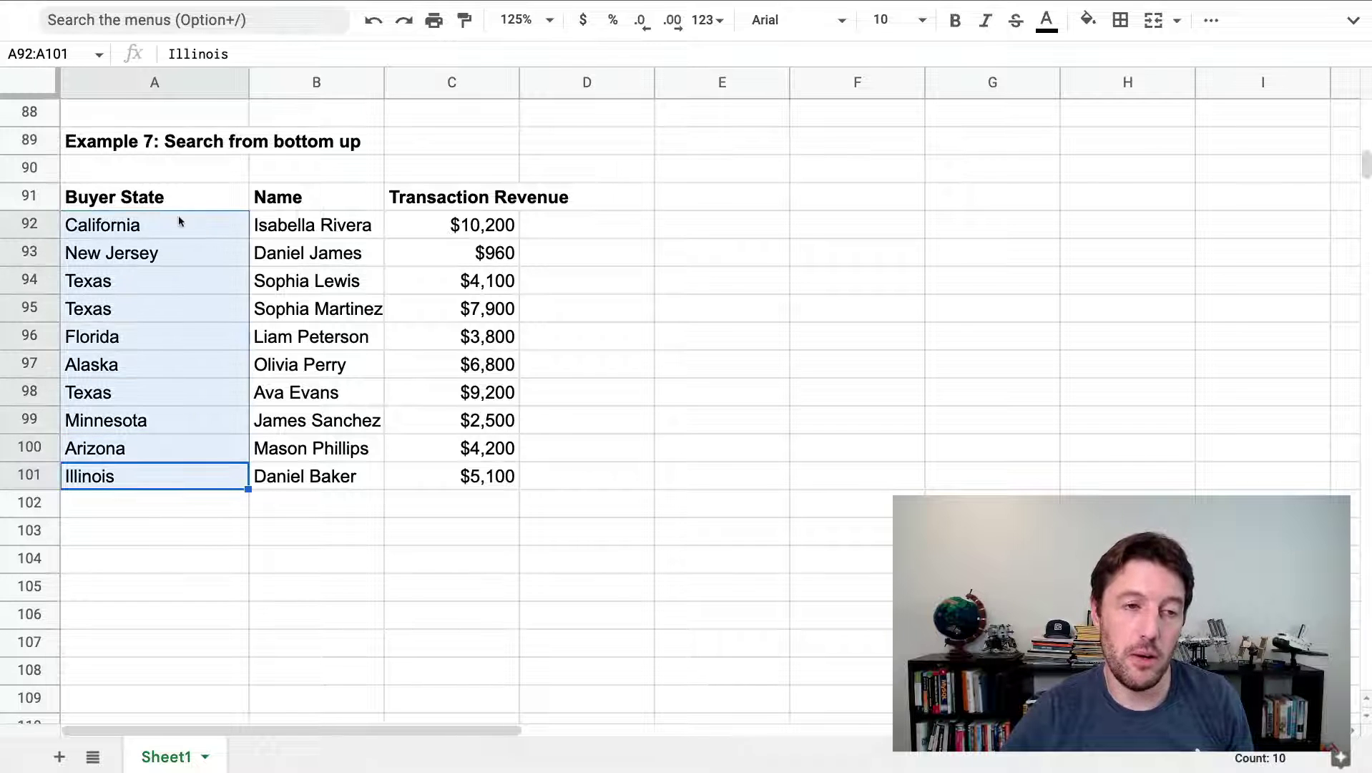
Enter the labels 'Top down' in A104 and 'Bottom up' in A106
click(168, 555)
text(T)
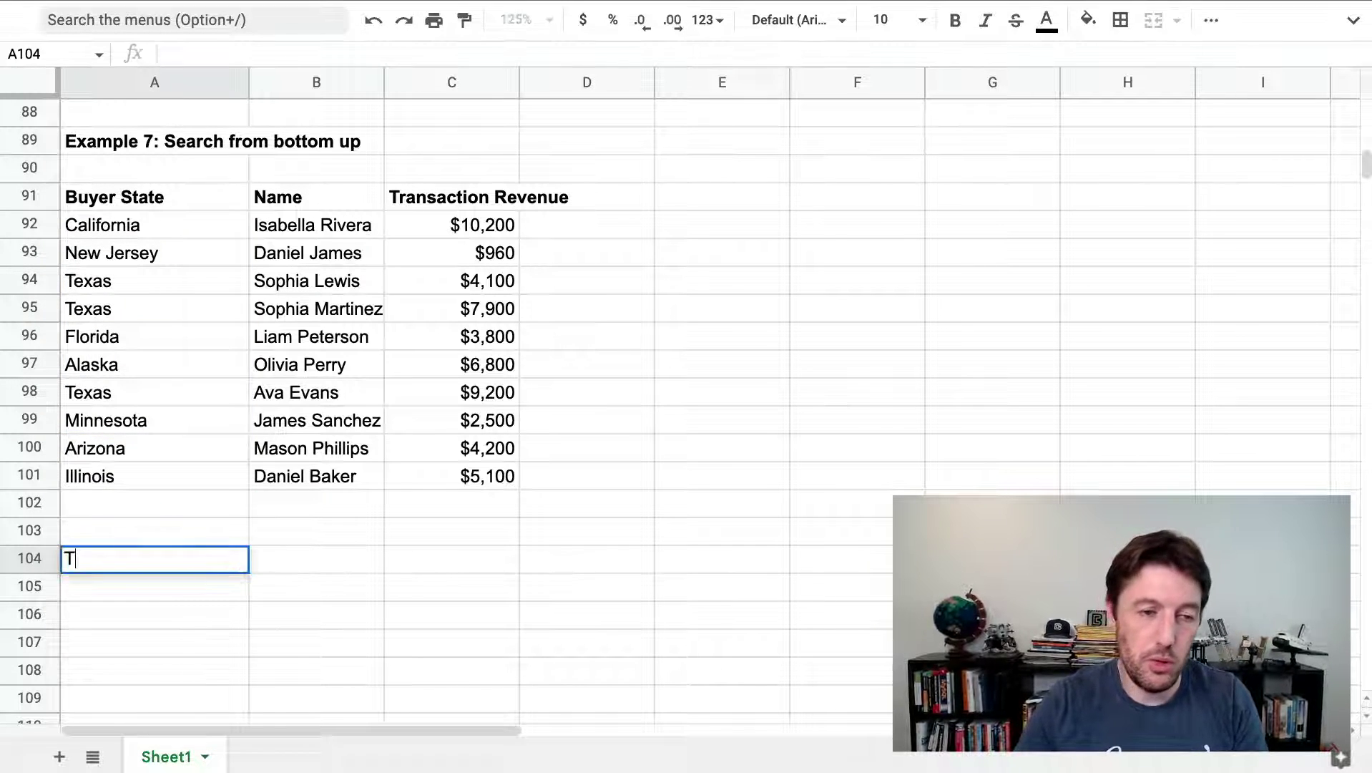
text(op down)
key(Return)
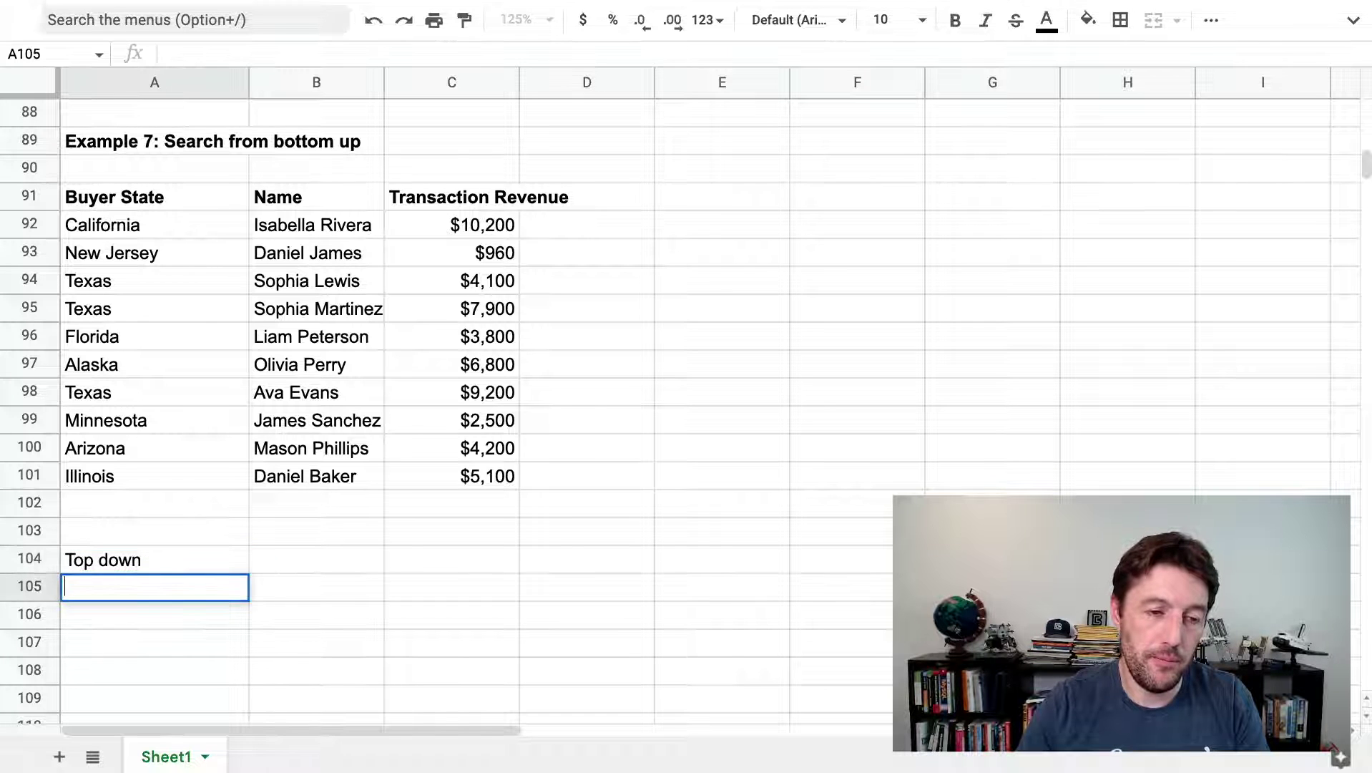
click(154, 613)
text(Bottom up)
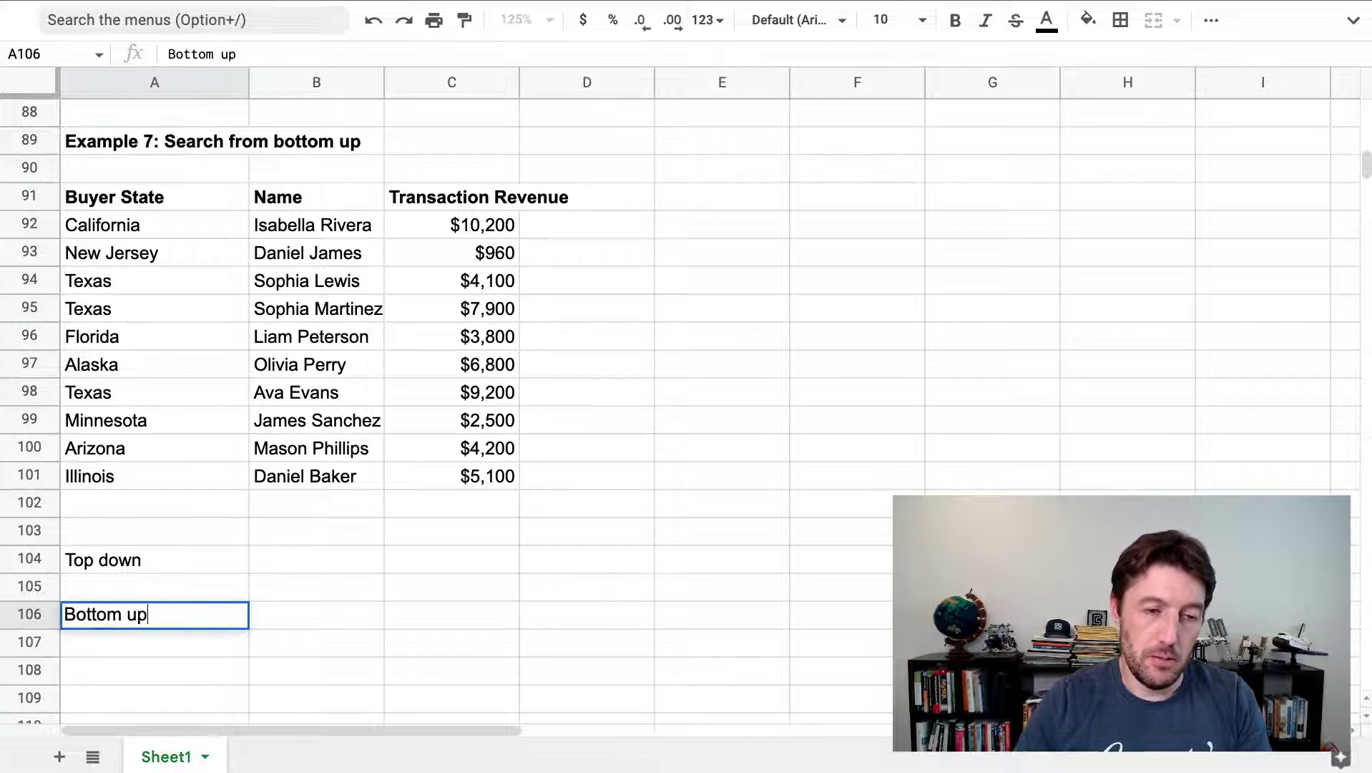
key(Return)
Enter Texas in B104 and copy it to B106
click(326, 569)
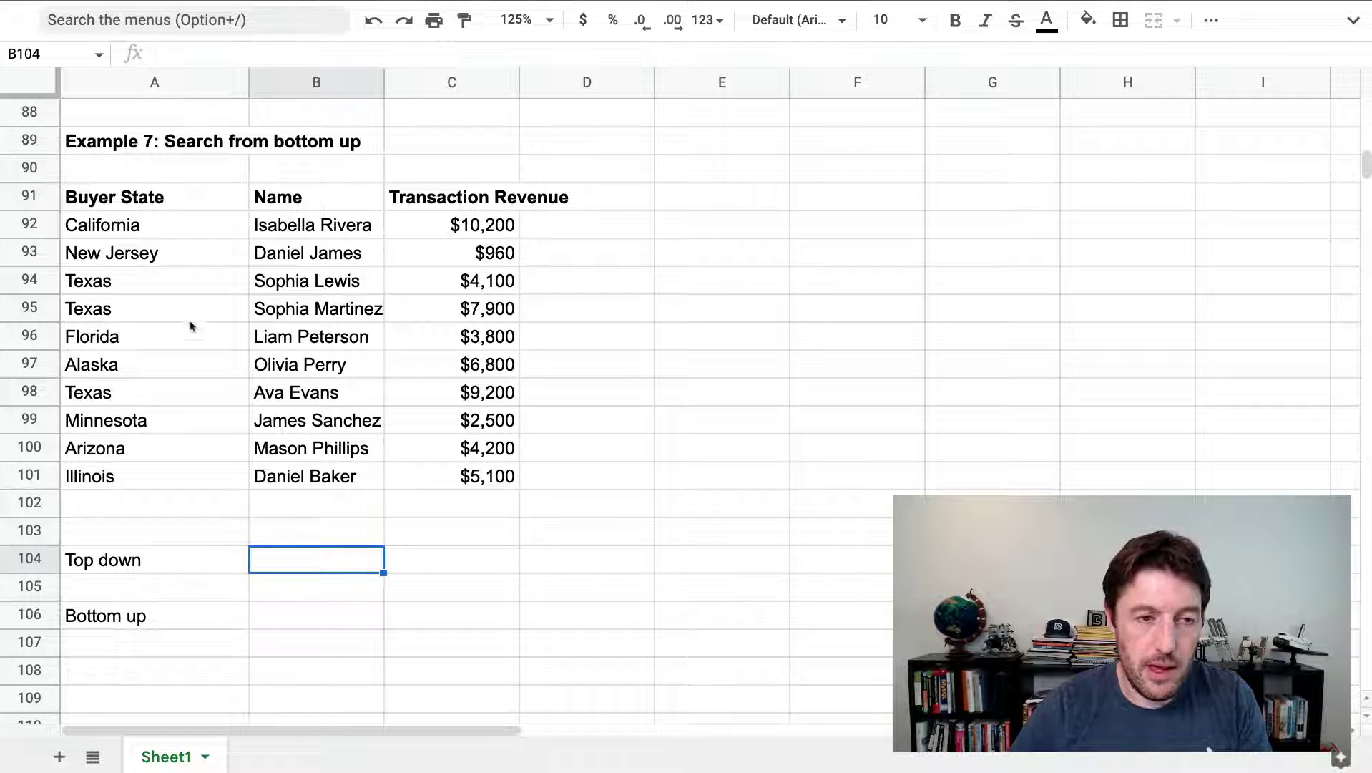
text(Texa)
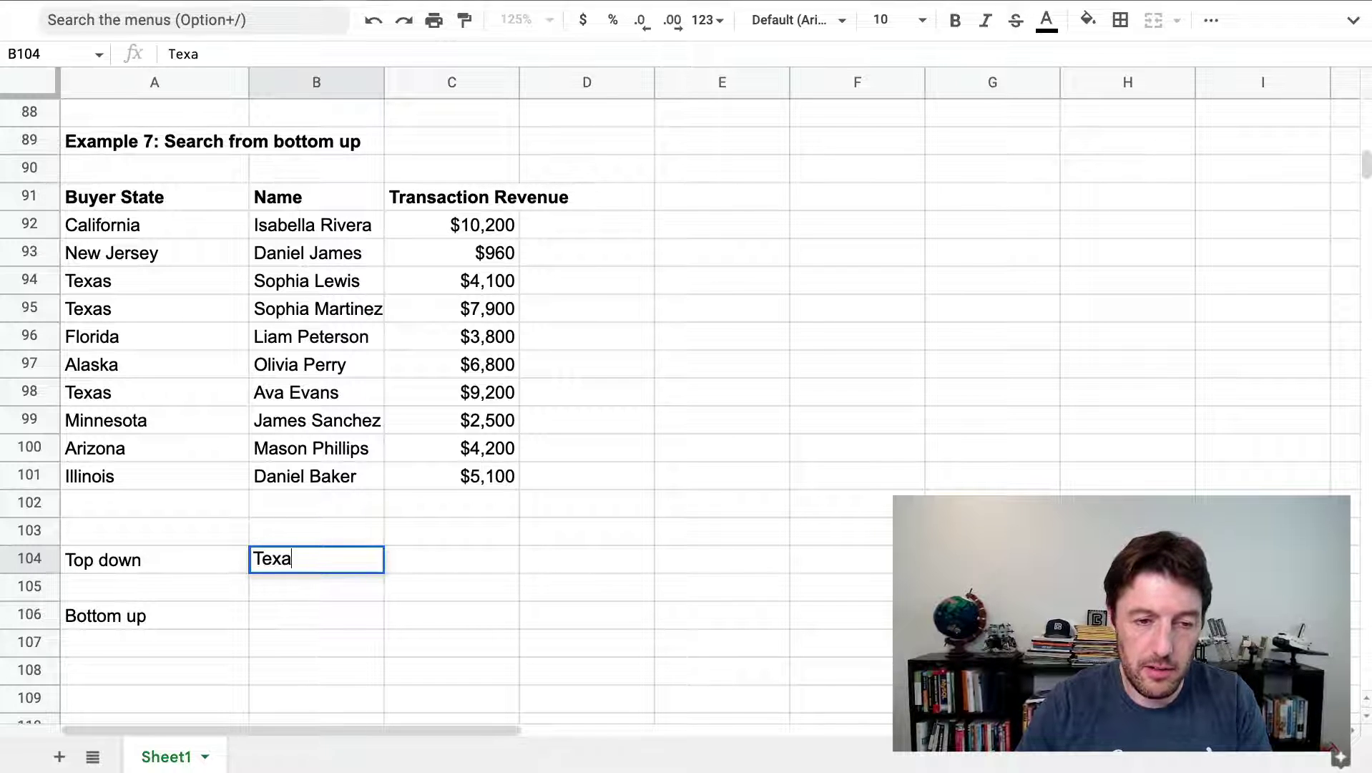
text(s)
key(Return)
click(316, 559)
key(ctrl+c)
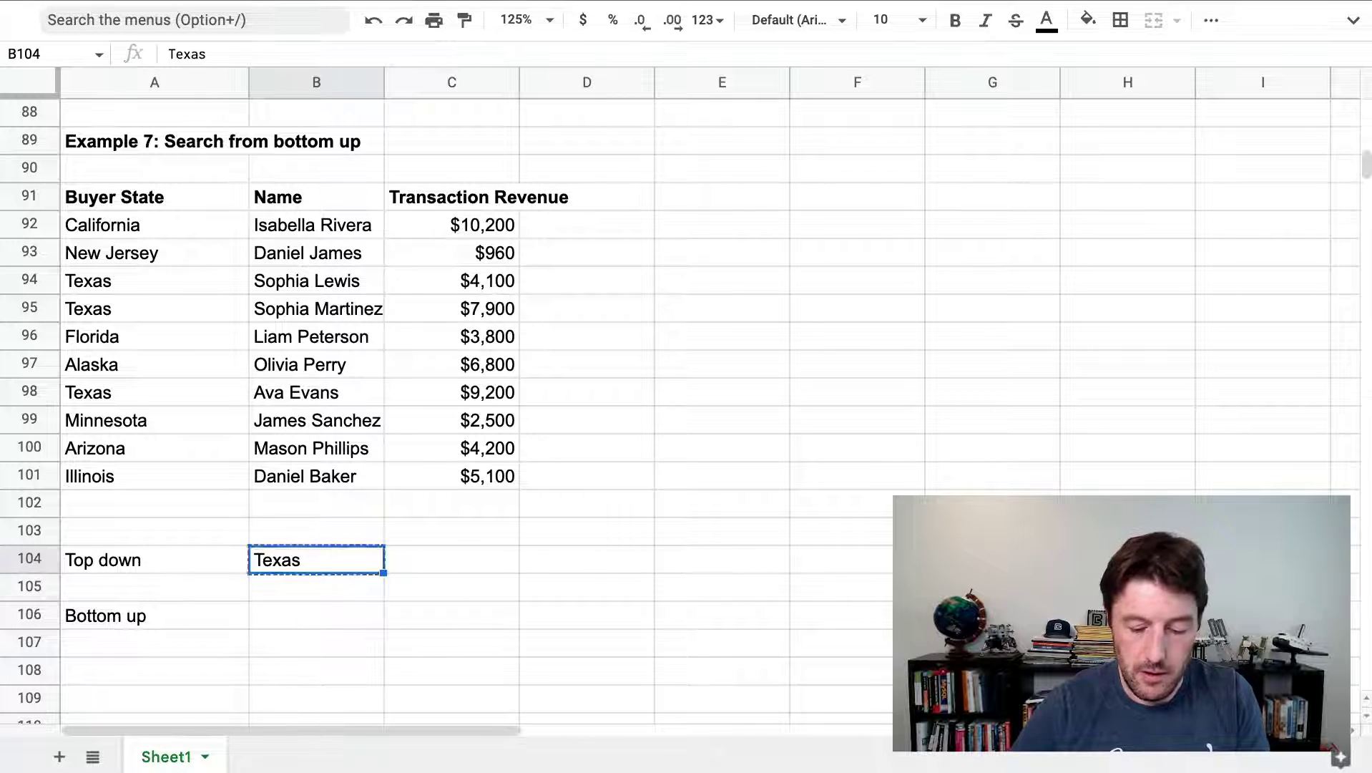
click(316, 616)
key(ctrl+v)
click(451, 586)
Start an XLOOKUP in C104 with Texas in B104 as the search key
click(451, 559)
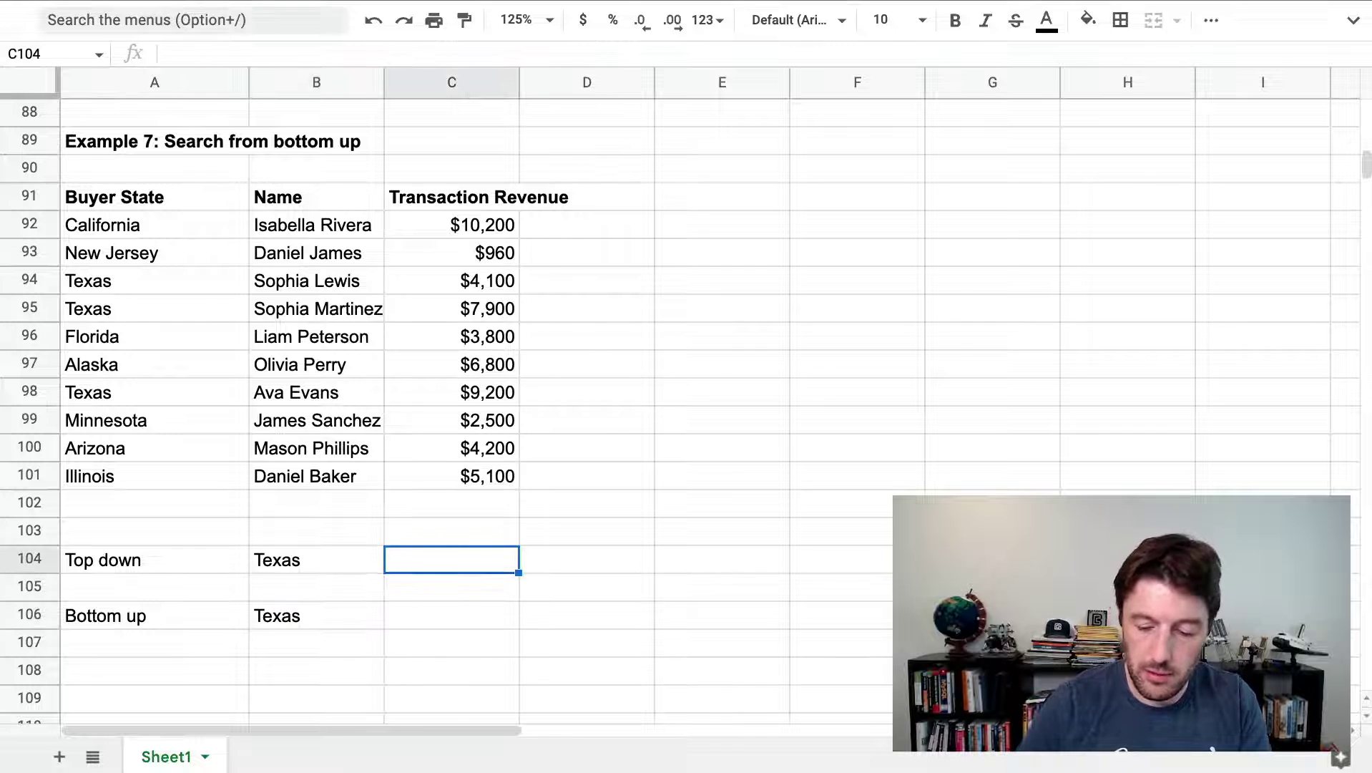
text(=xl)
key(Tab)
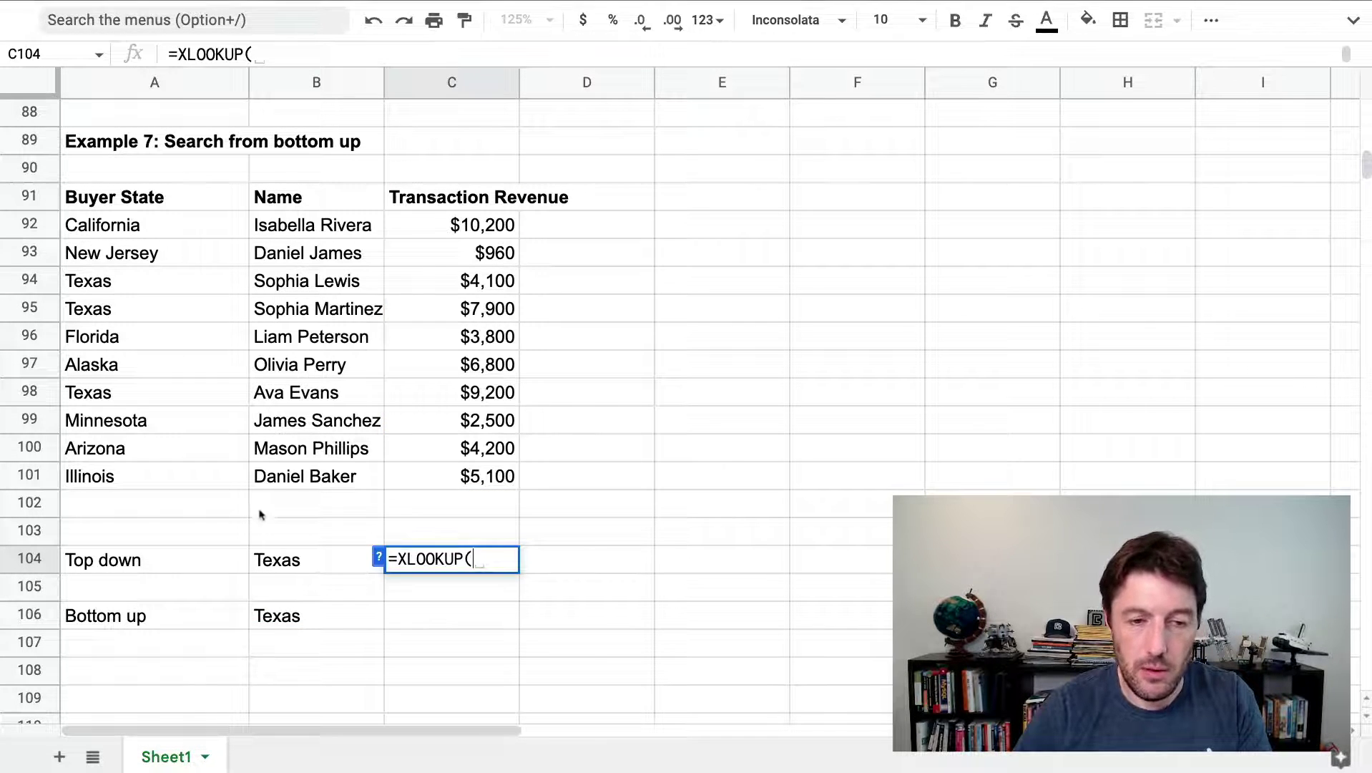
click(317, 554)
Set the XLOOKUP lookup range to absolute A92:A101 and the result range to absolute B92:C101
text(,)
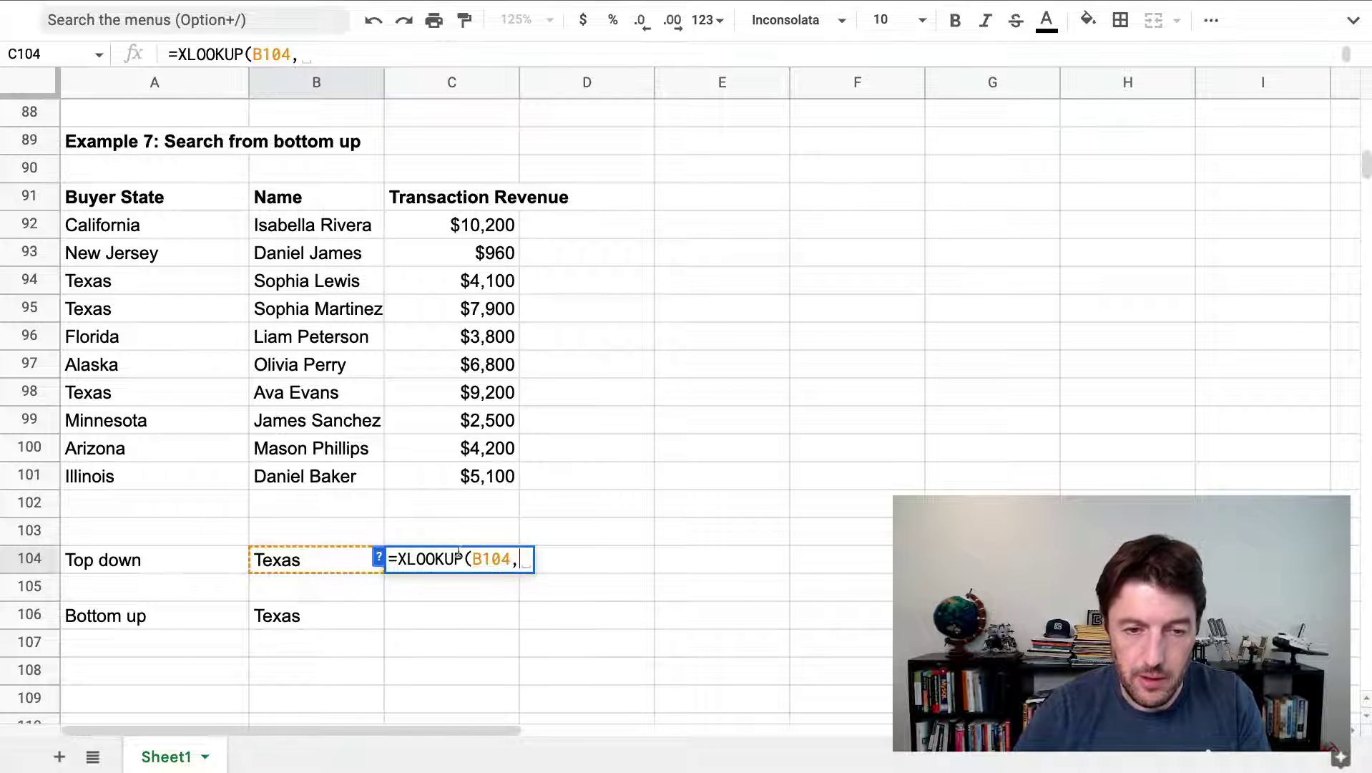
click(378, 557)
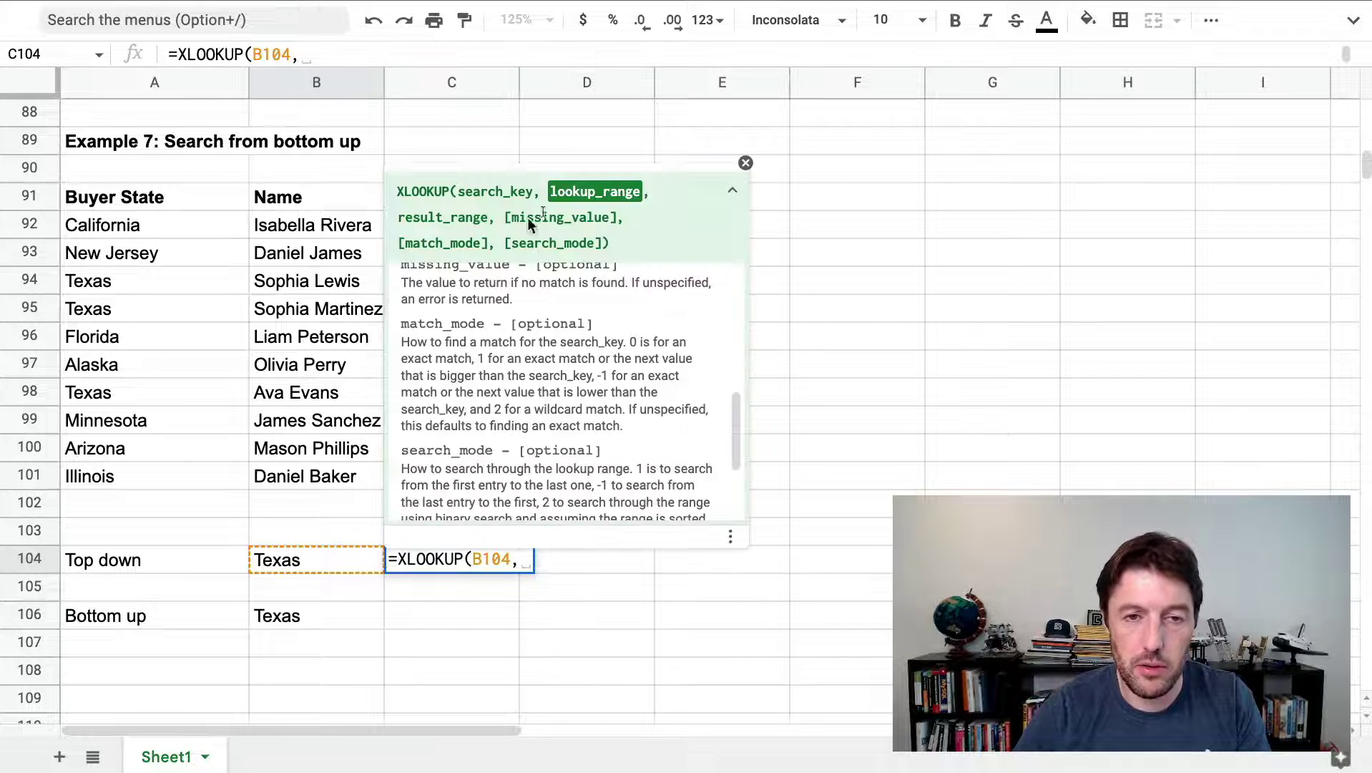
drag(159, 225, 169, 471)
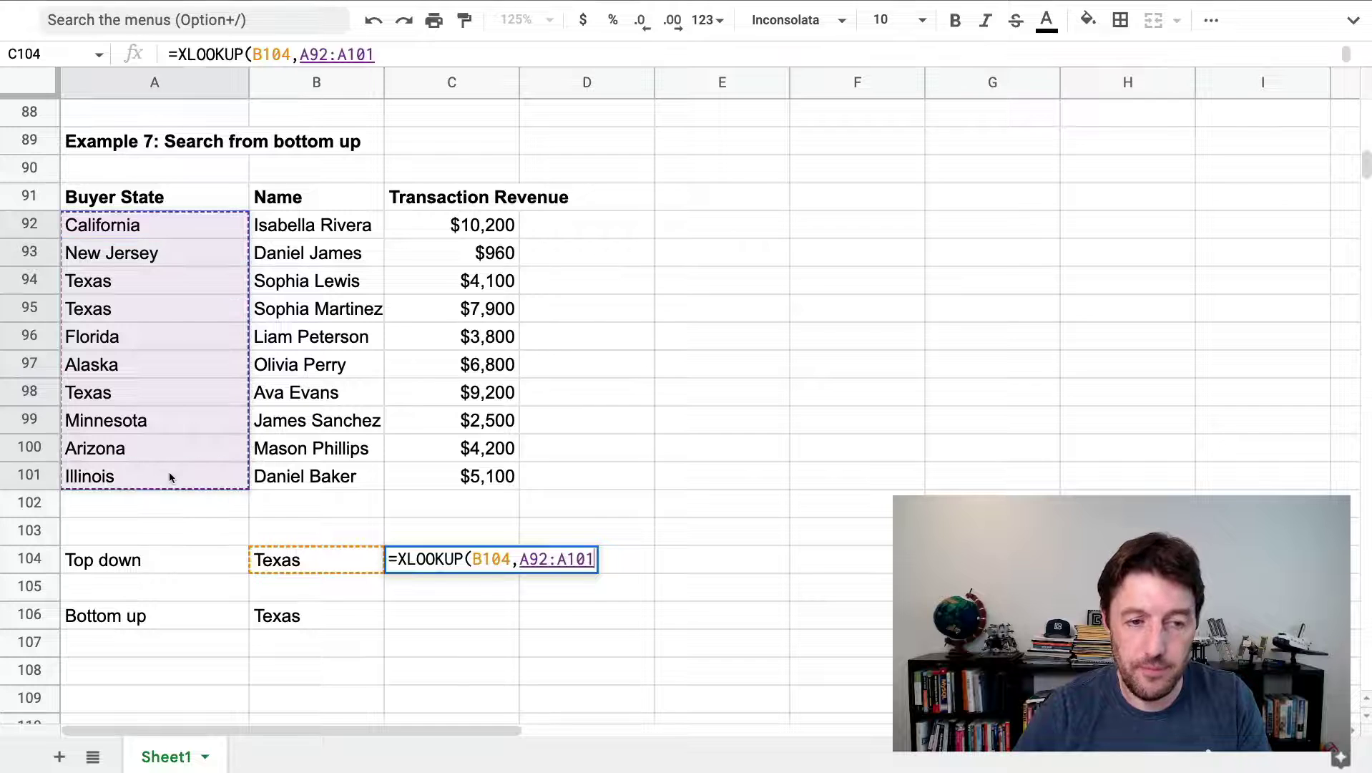
key(F4)
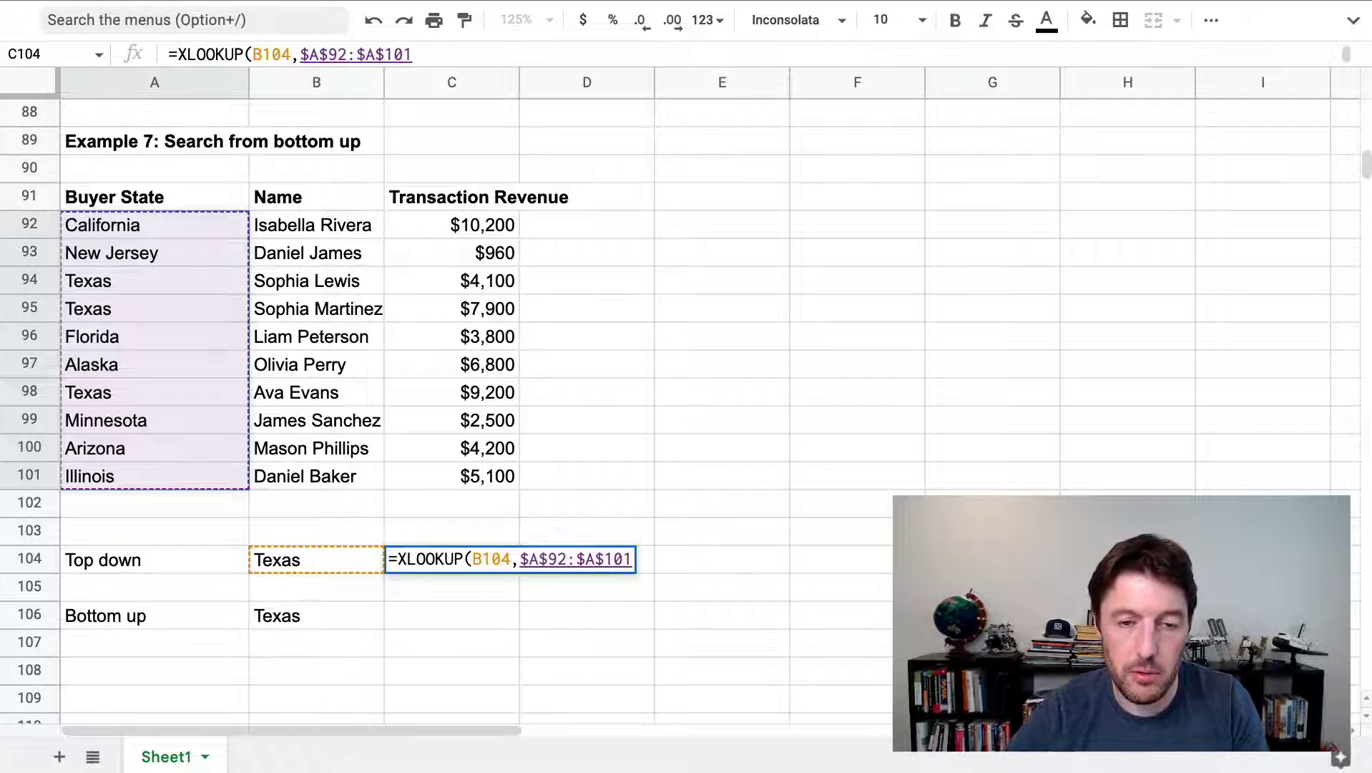
text(,)
drag(346, 228, 491, 476)
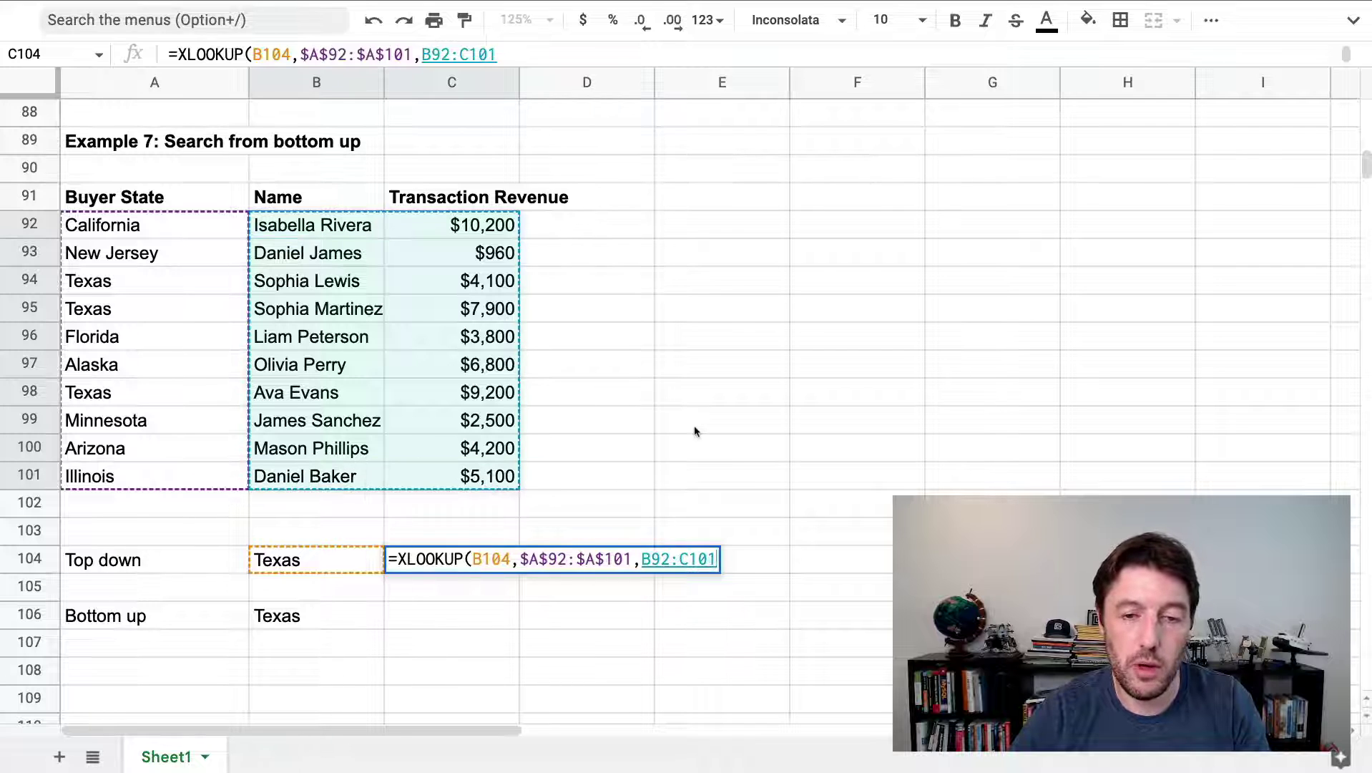
key(F4)
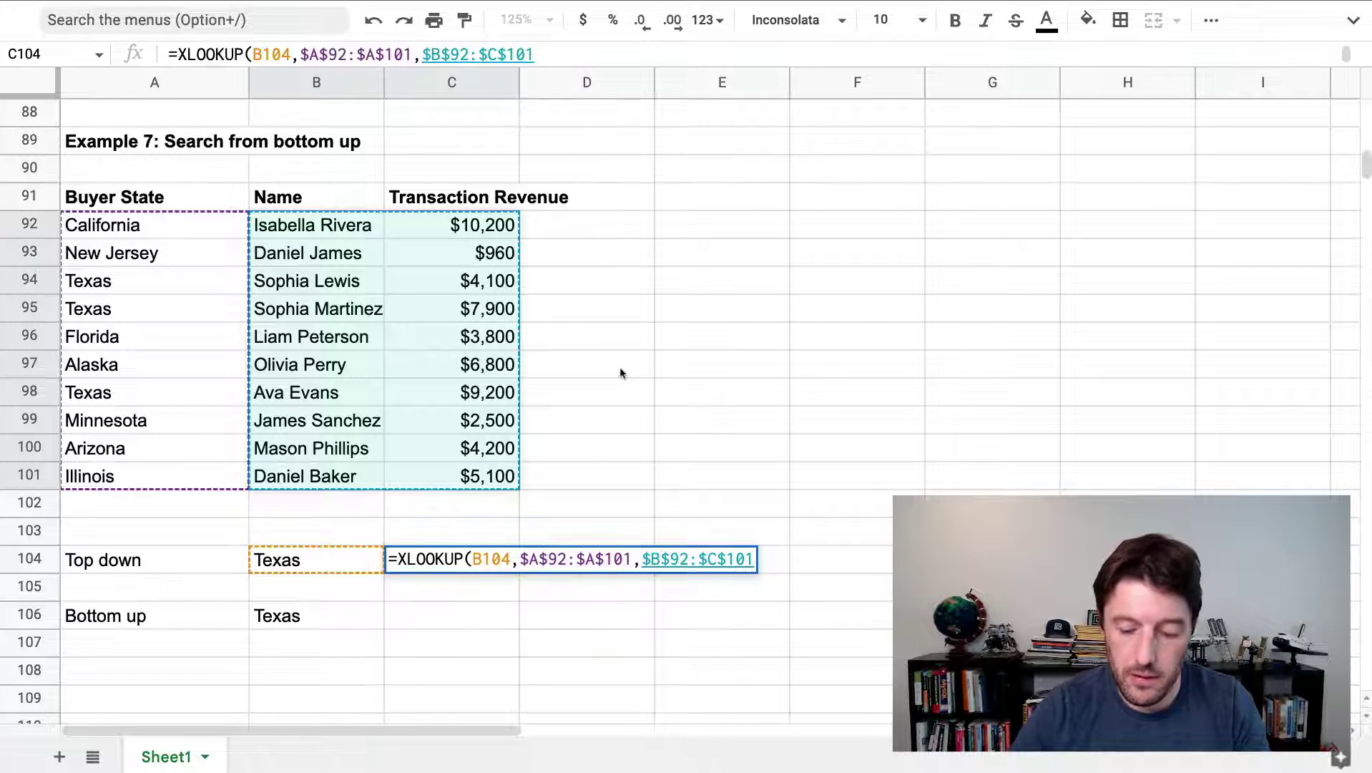
text(,)
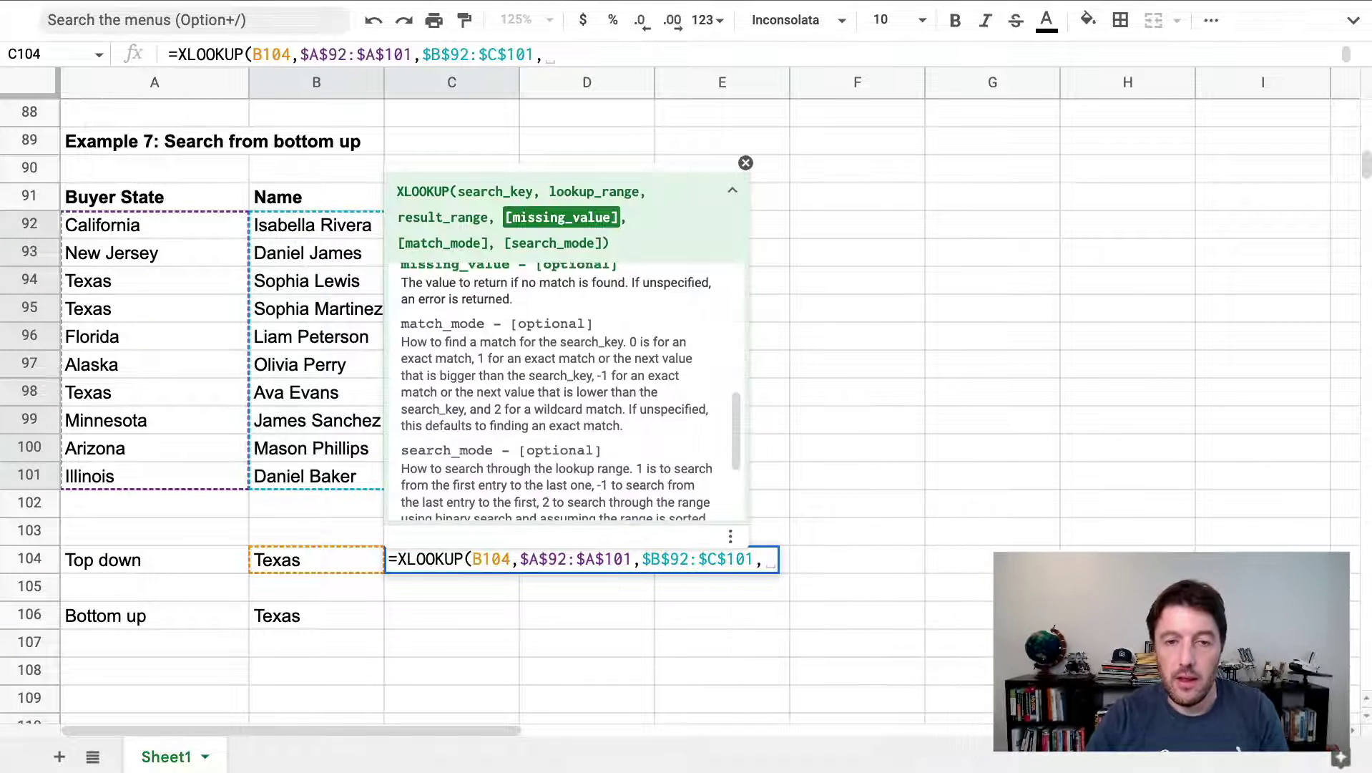
text("Missing")
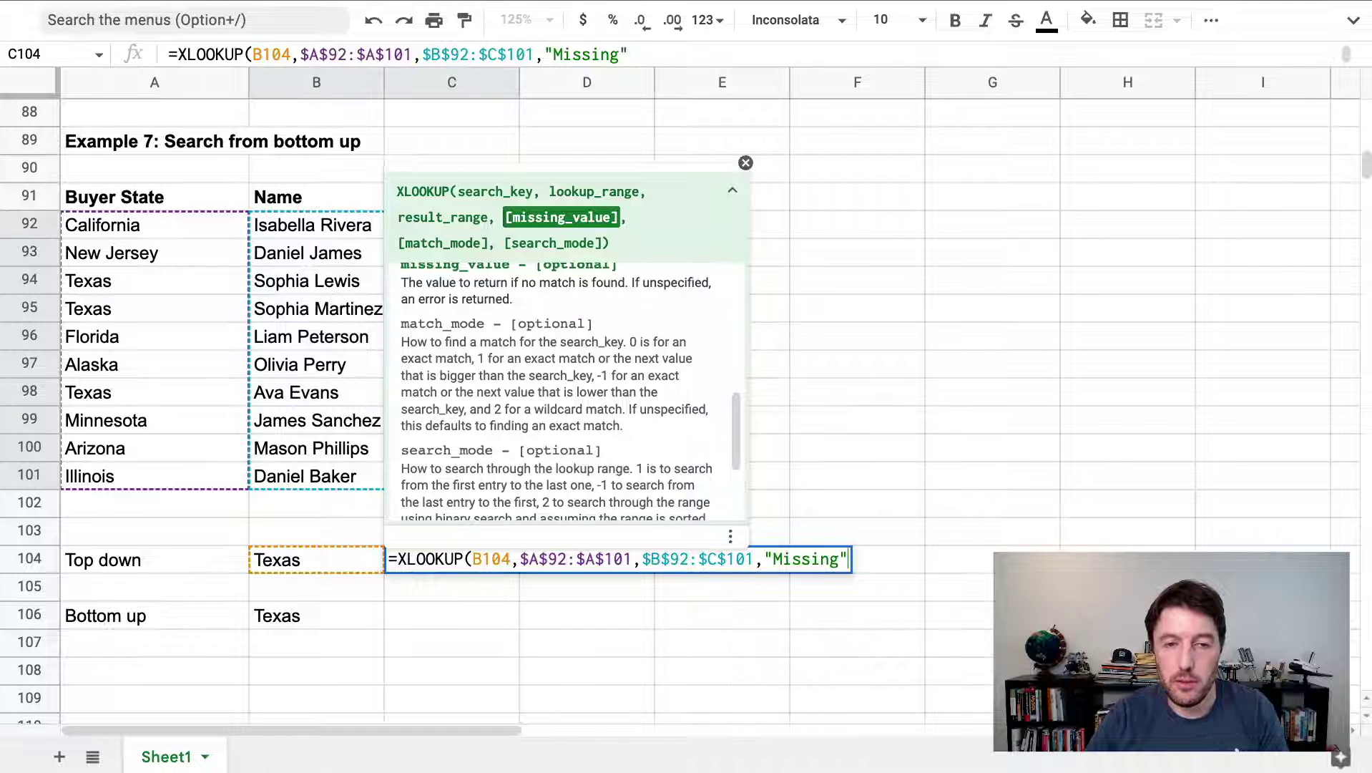
text(,0)
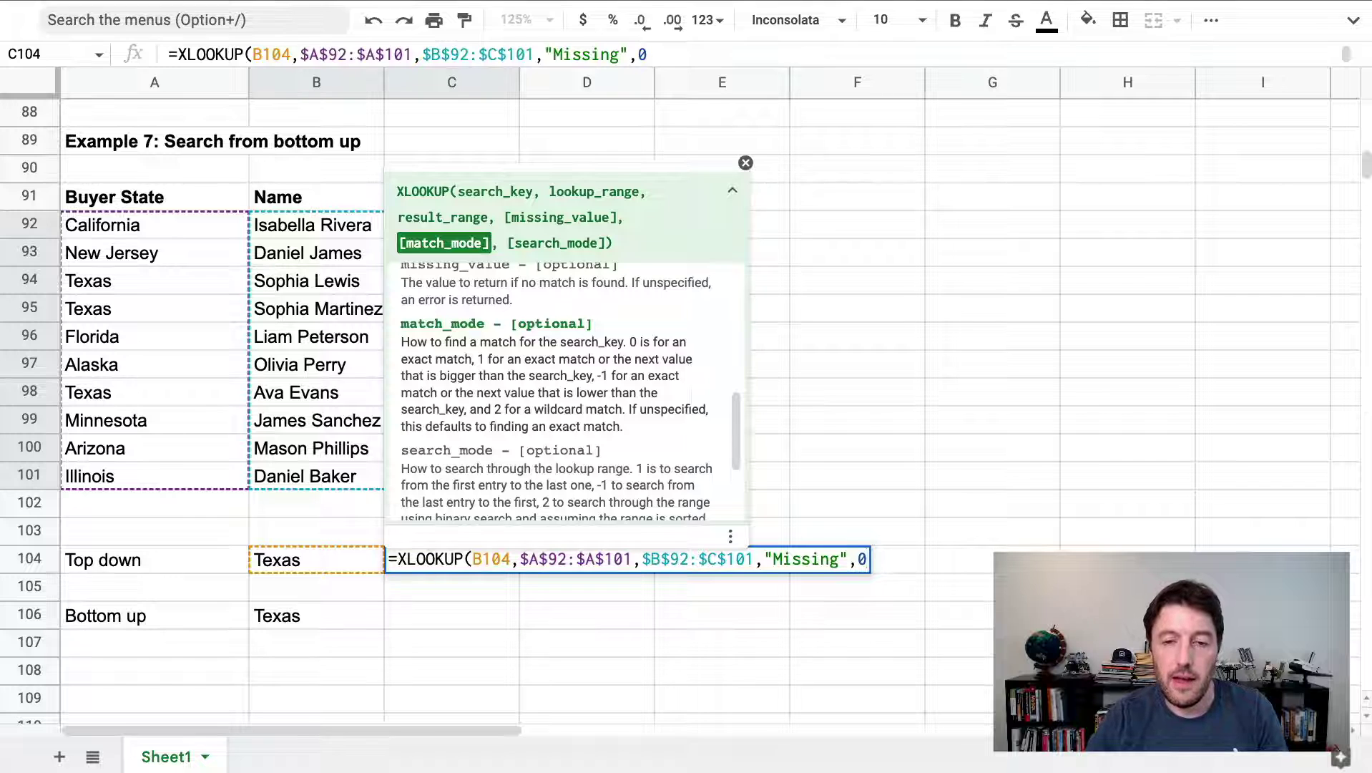
text(,)
scroll(584, 365, down, 3)
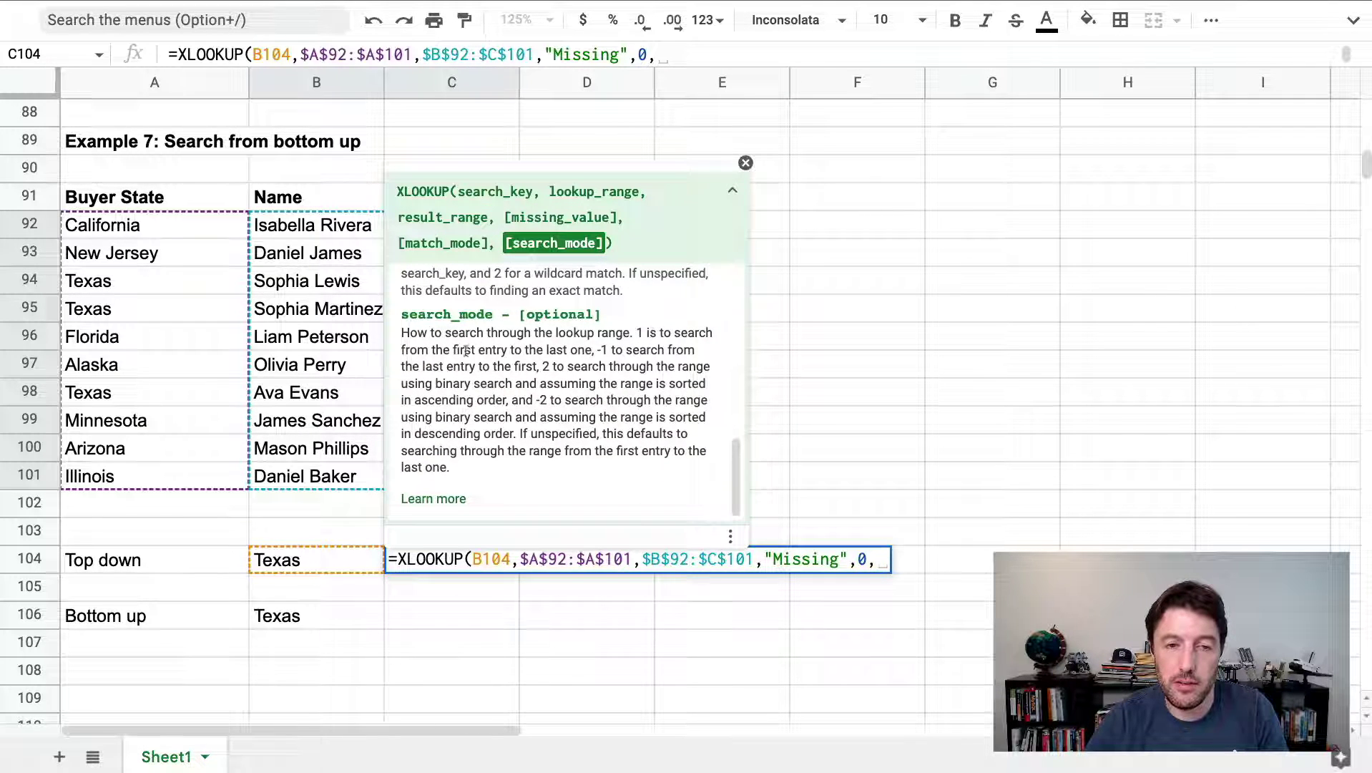
text(1)
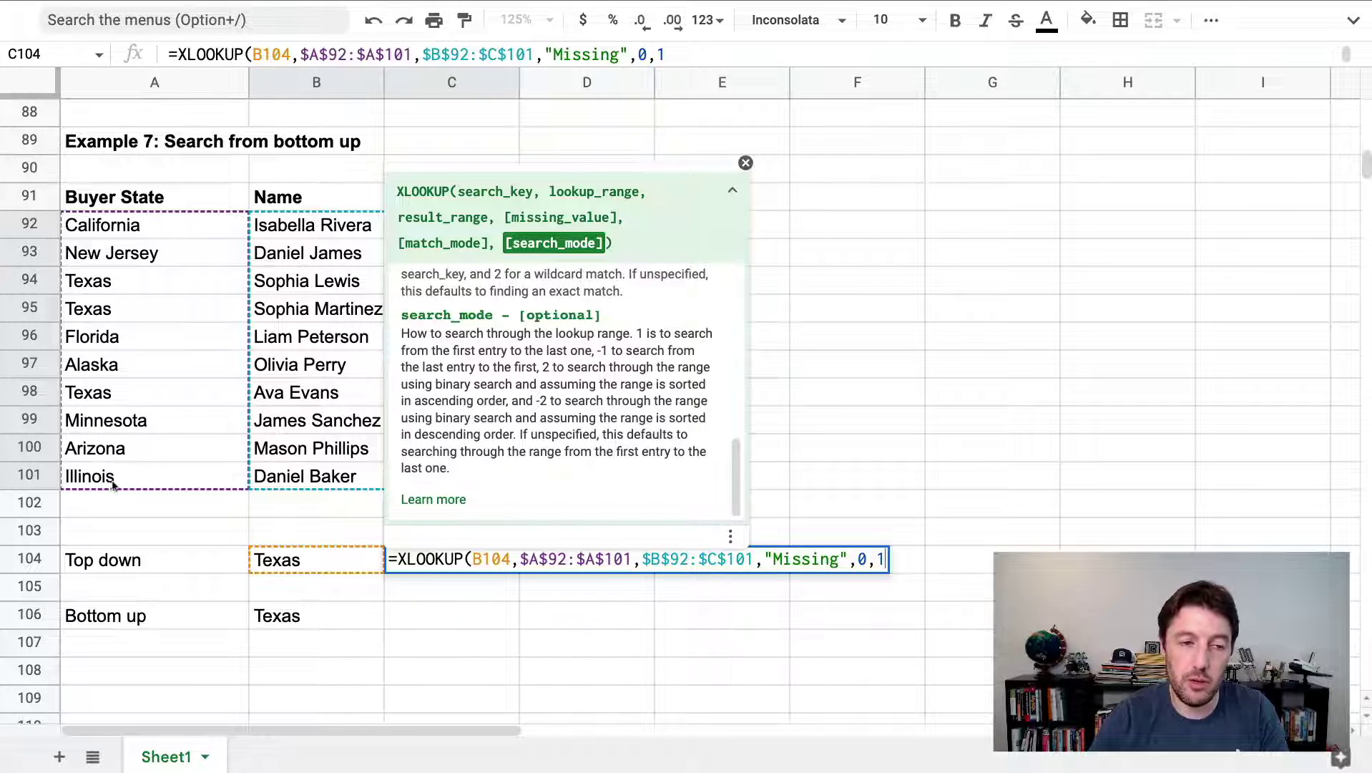
text())
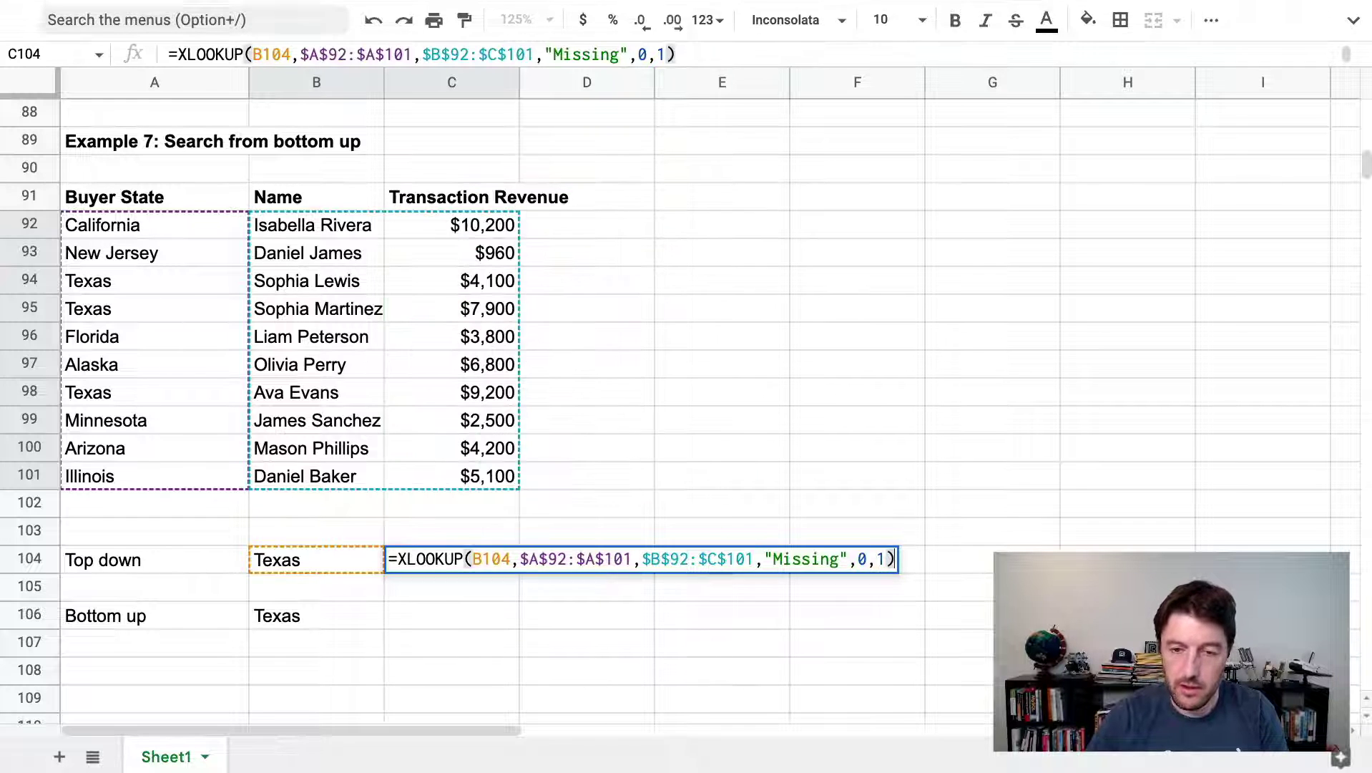
key(Return)
key(Up)
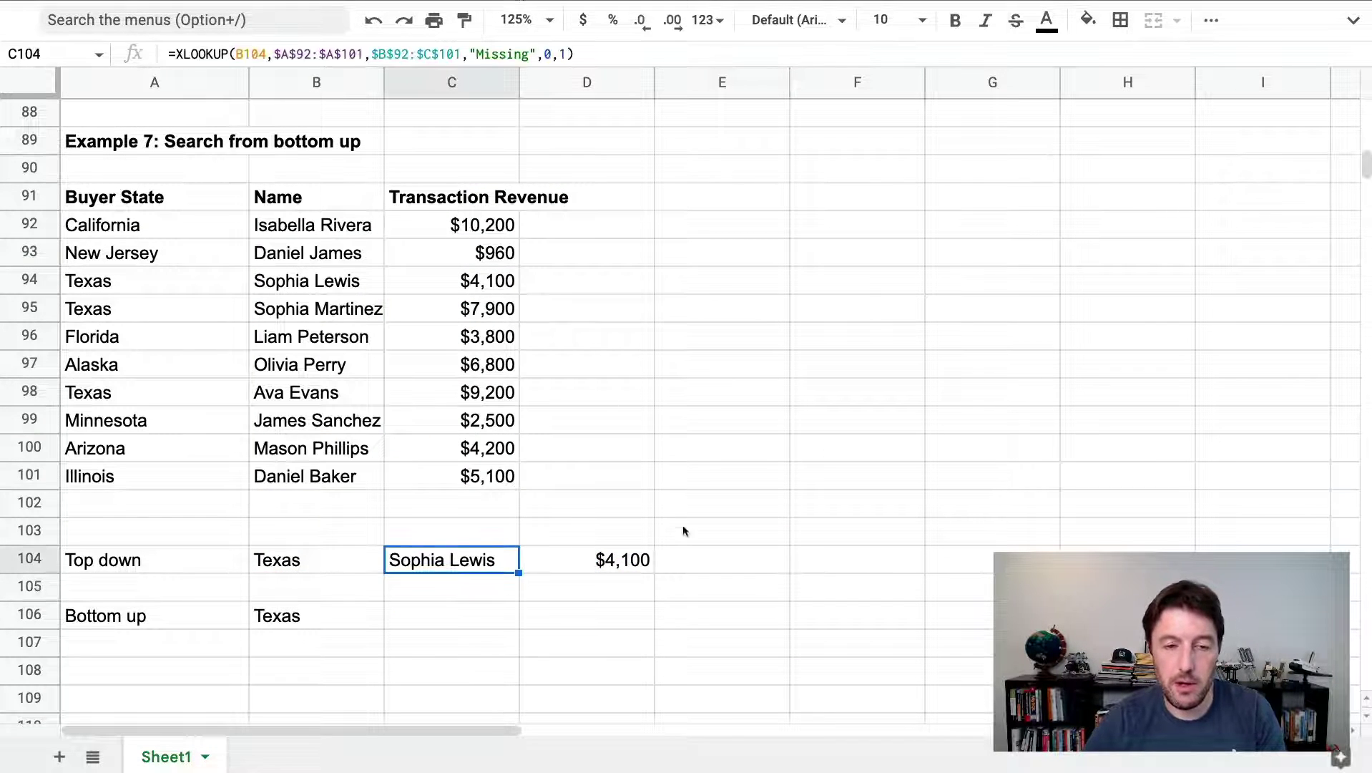
shift+click(587, 556)
Copy the top-down XLOOKUP formula from C104 into the Bottom up cell C106
click(474, 560)
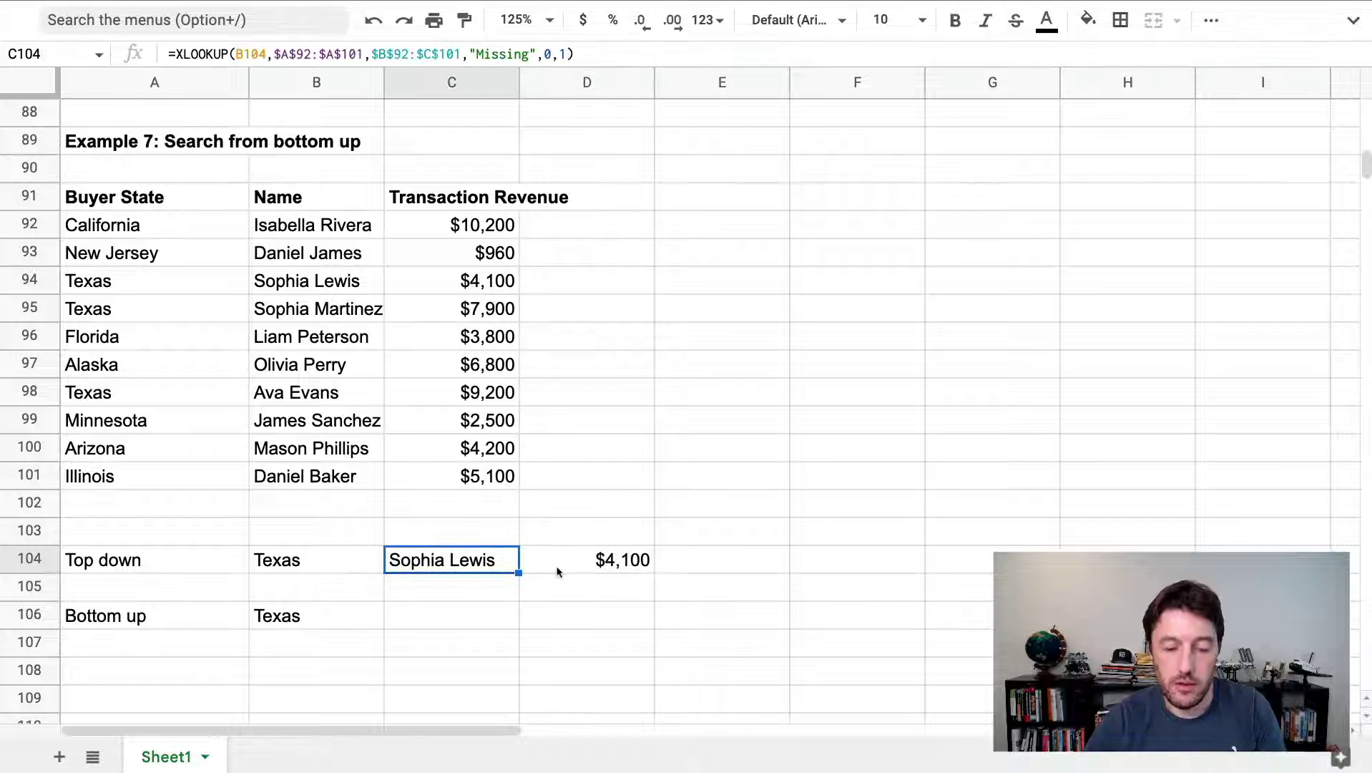
key(ctrl+c)
click(481, 623)
key(ctrl+v)
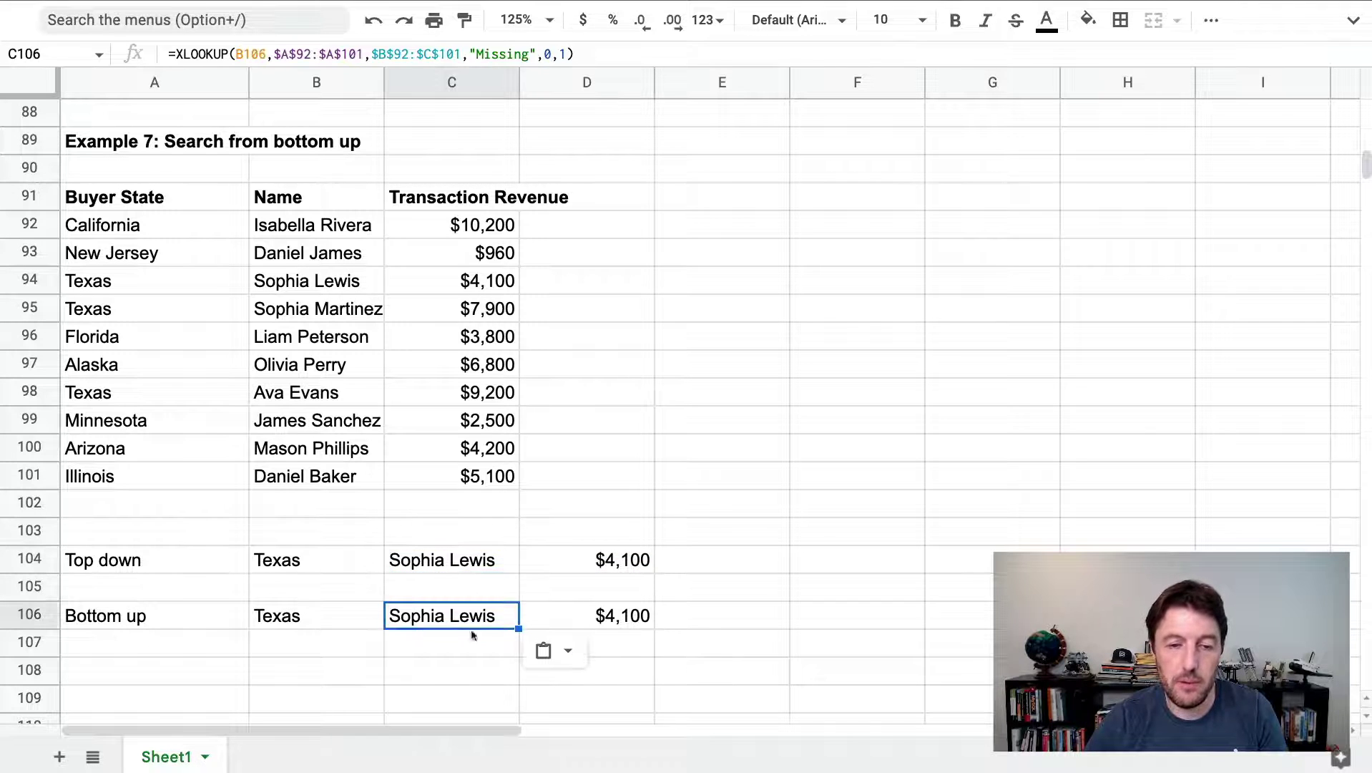
drag(161, 224, 497, 284)
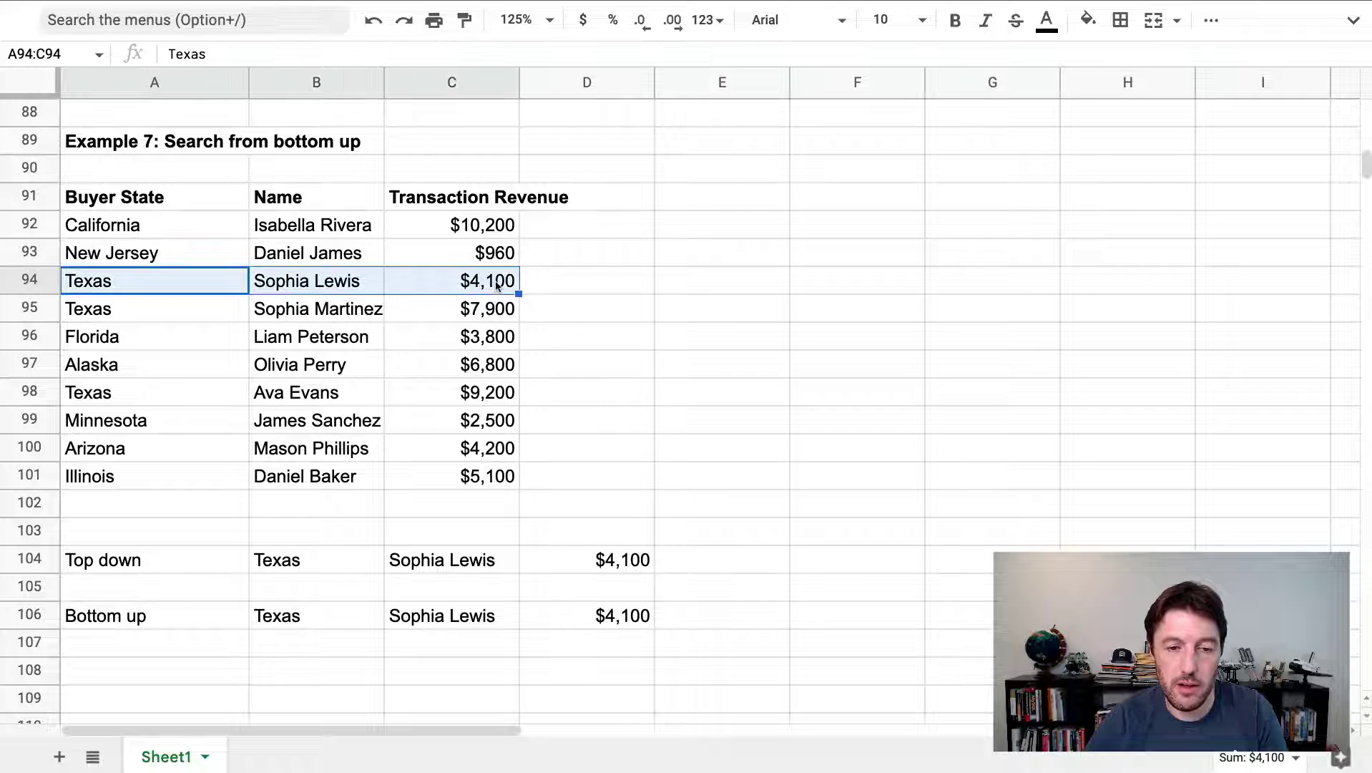
double_click(486, 616)
click(873, 614)
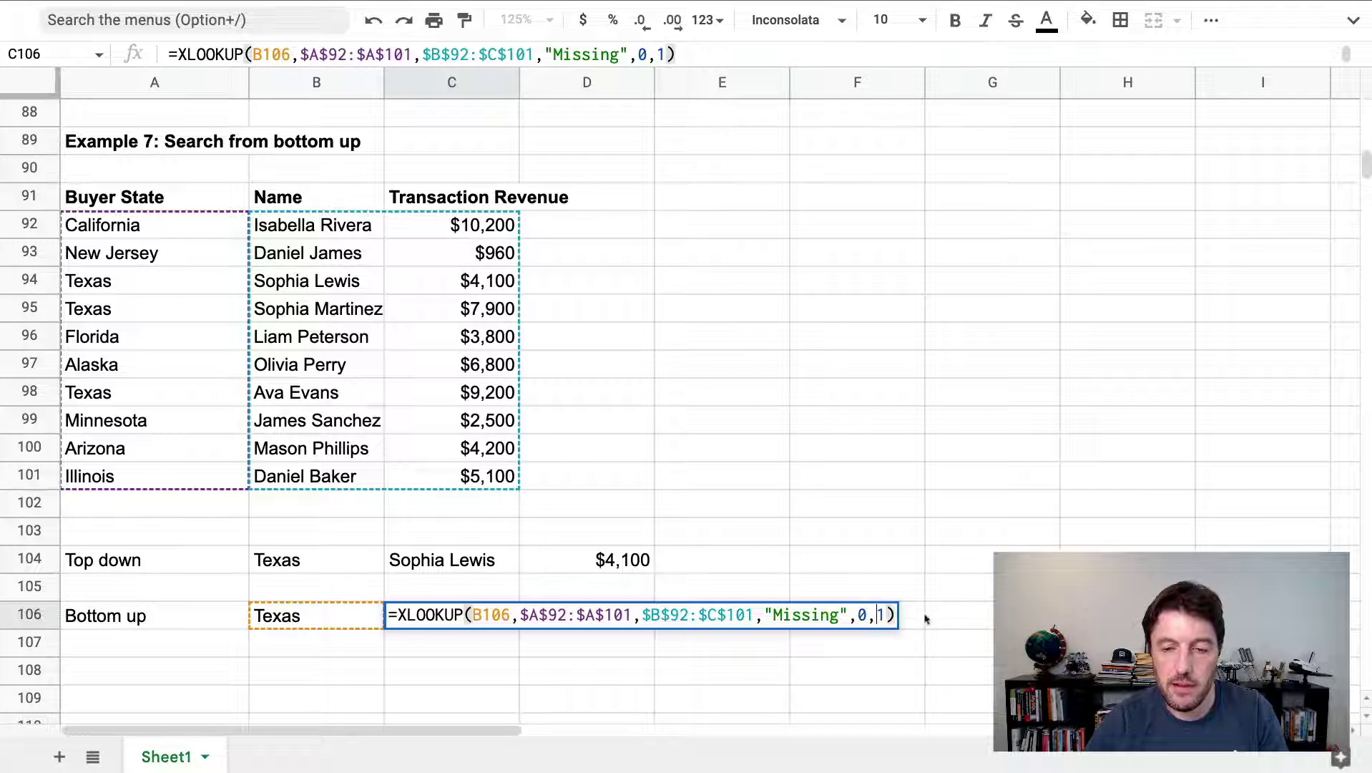
text(-)
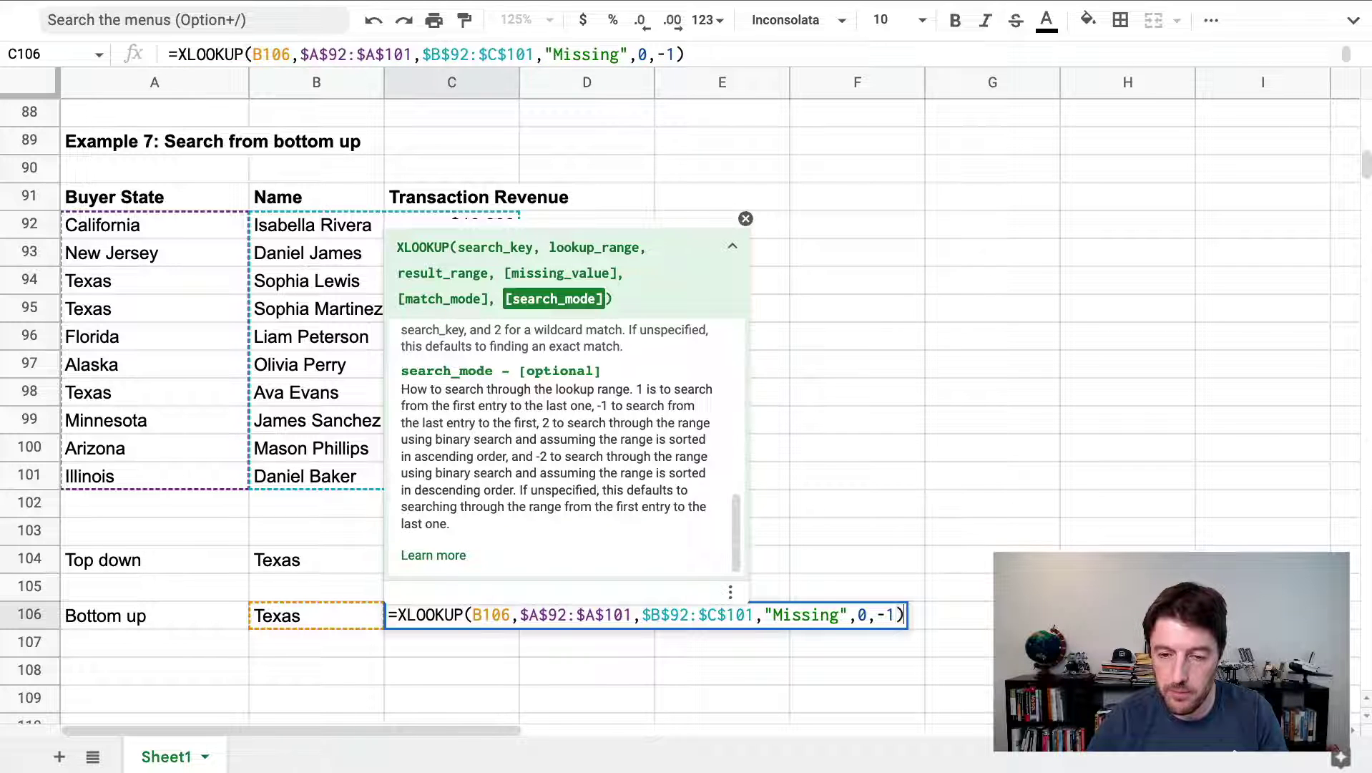
key(Return)
click(184, 473)
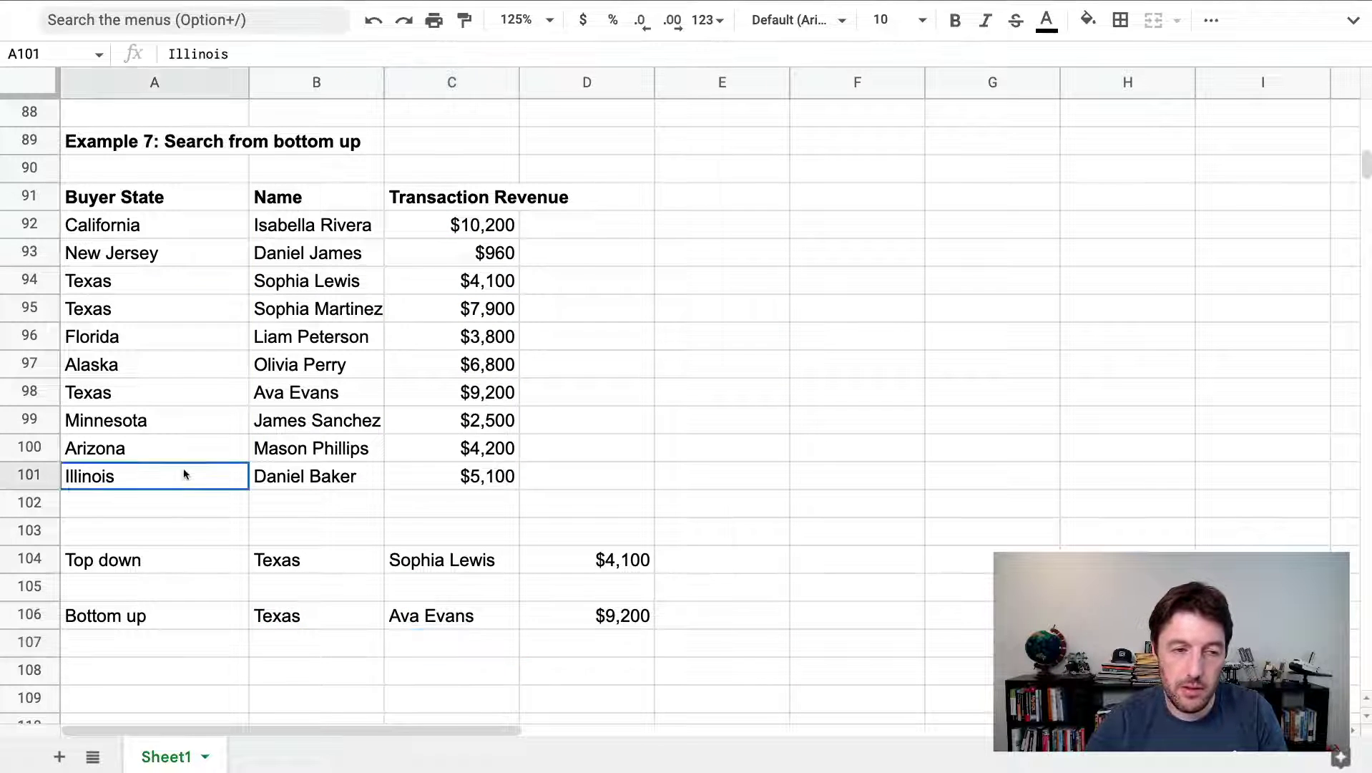
drag(184, 473, 487, 392)
click(163, 394)
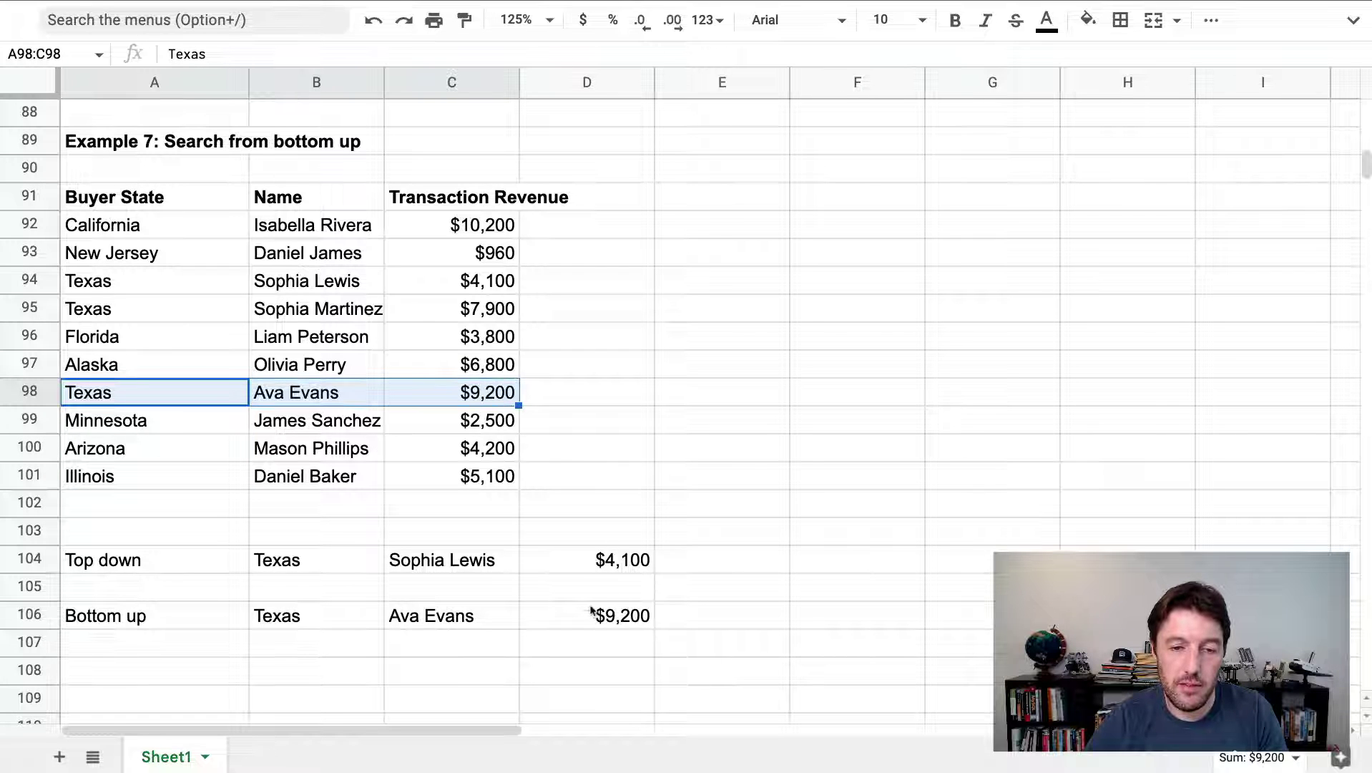
drag(591, 610, 300, 615)
drag(125, 392, 490, 392)
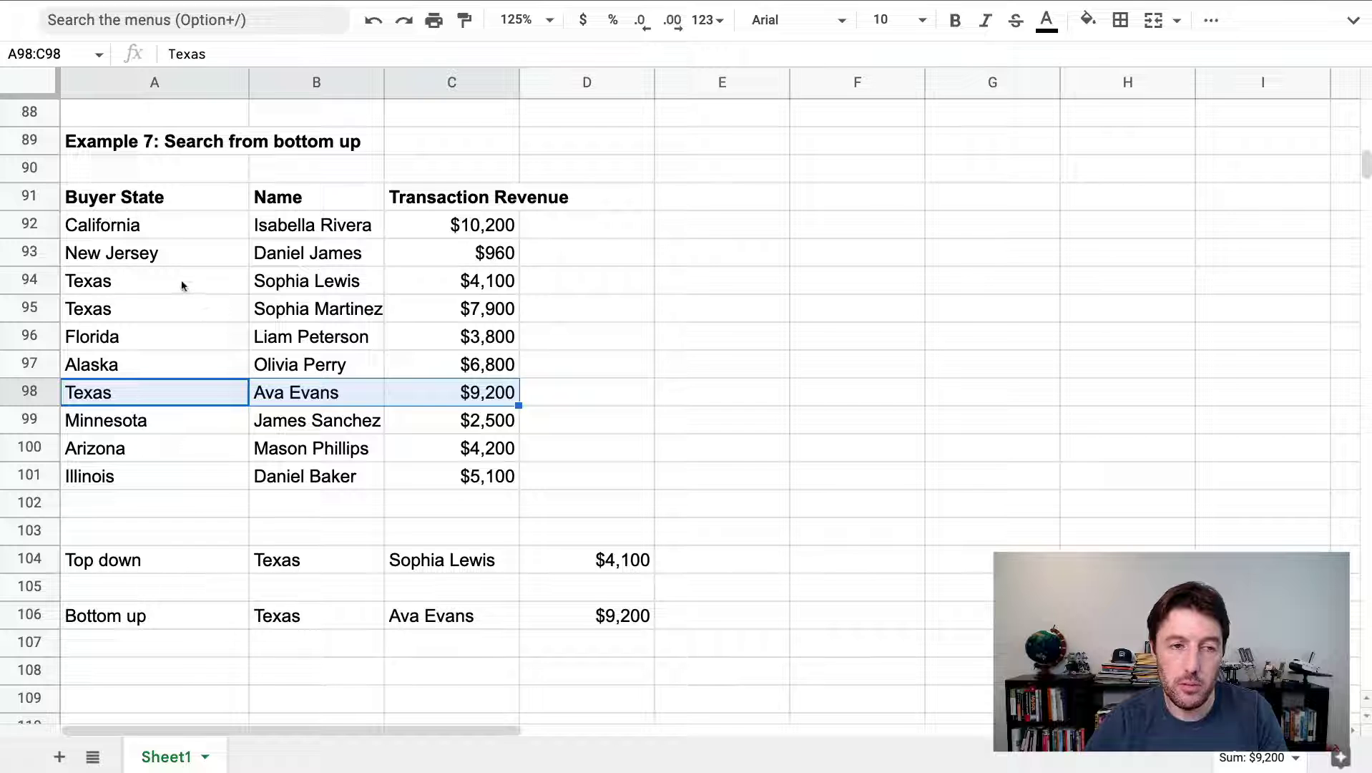
drag(182, 285, 494, 282)
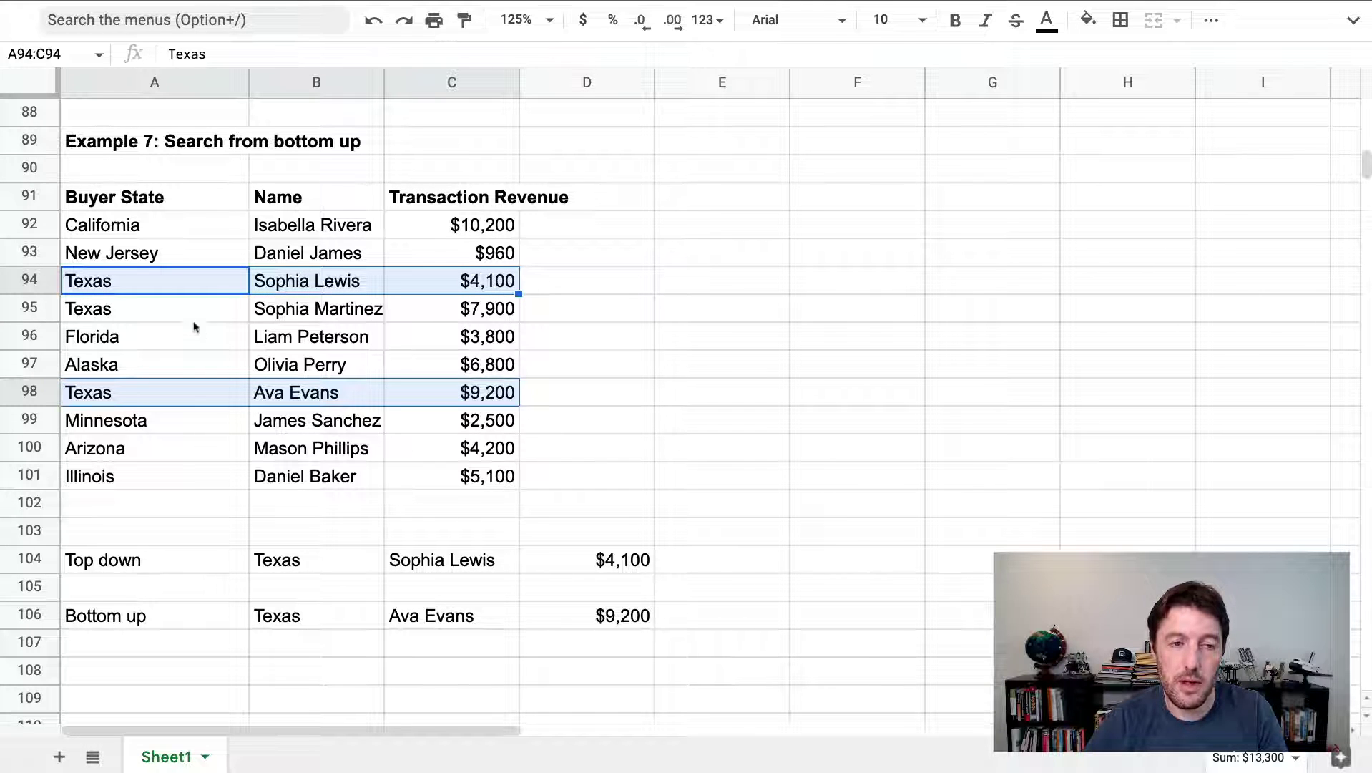
drag(166, 311, 441, 314)
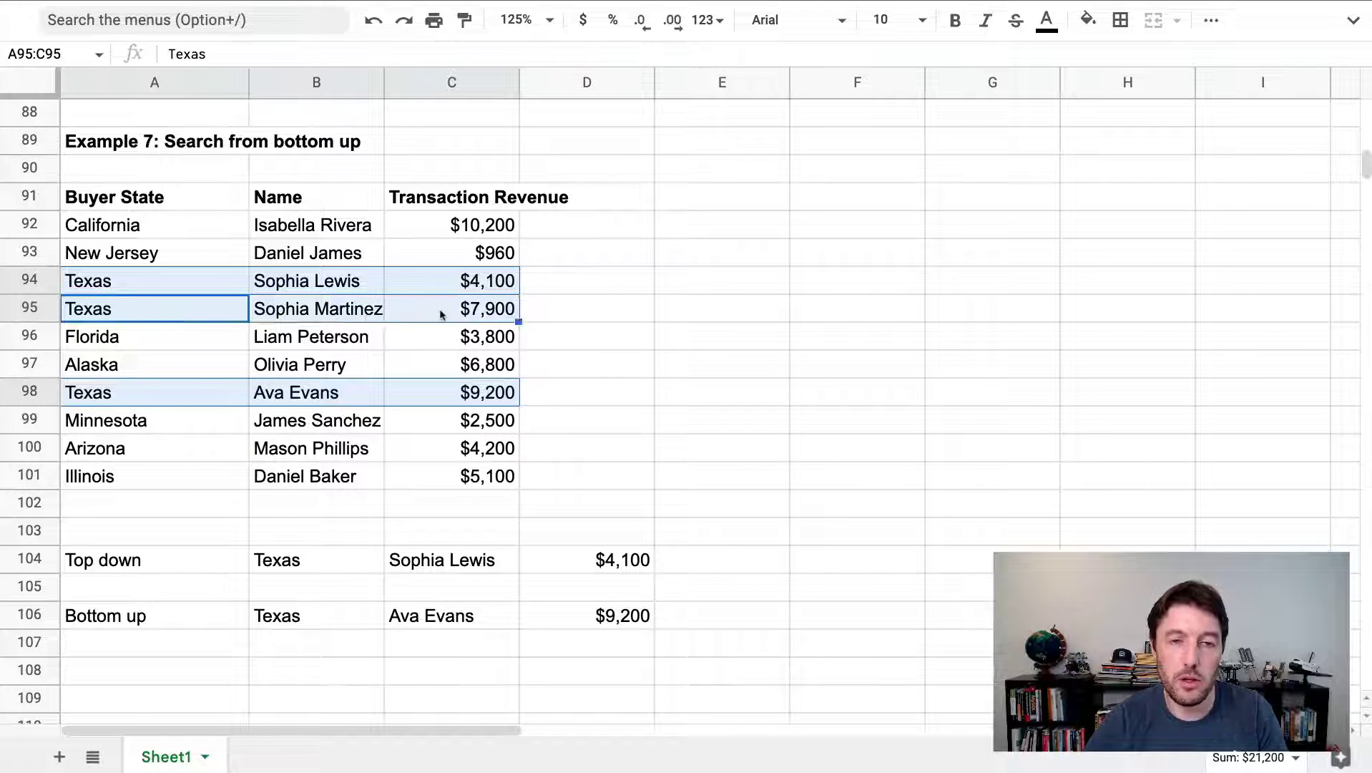
click(202, 318)
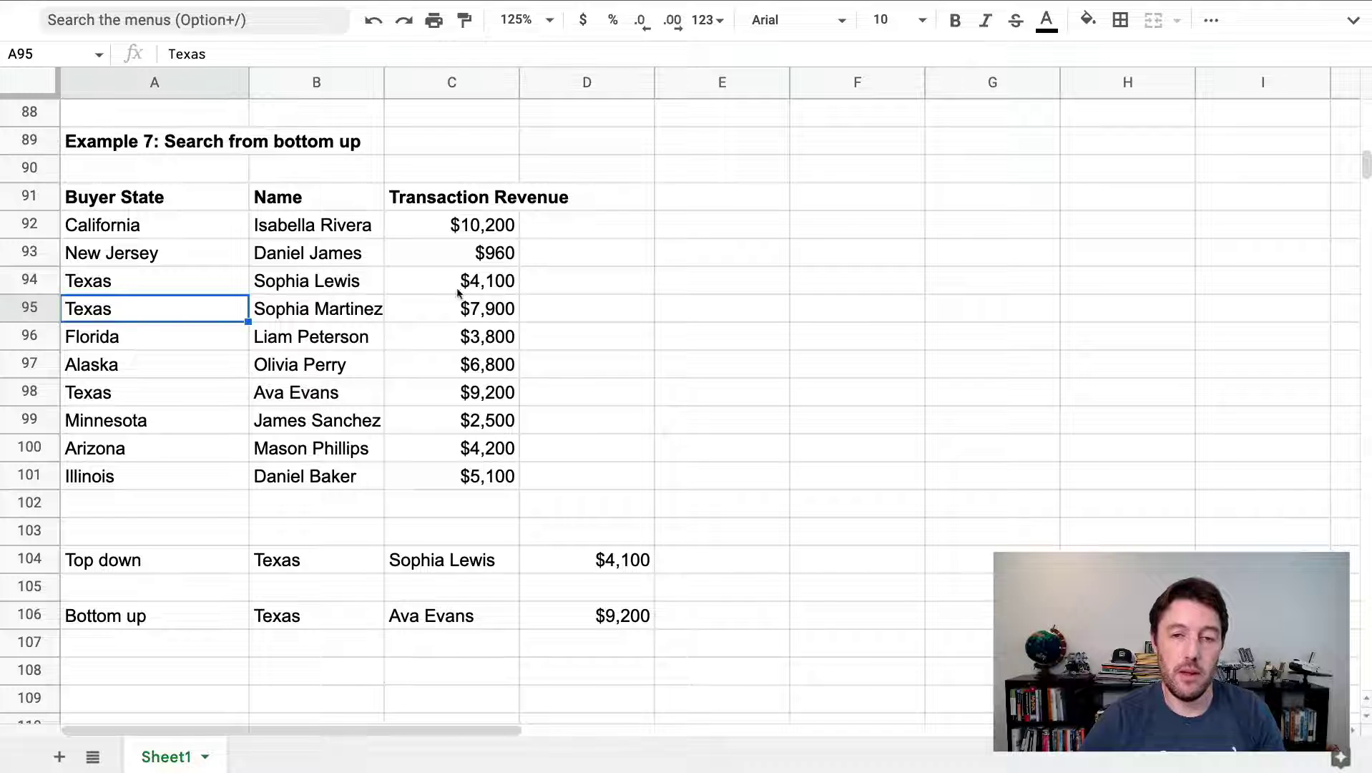
Enter =FILTER(A92:C101,A92:A101="Texas") in F92 to list all Texas rows
click(842, 218)
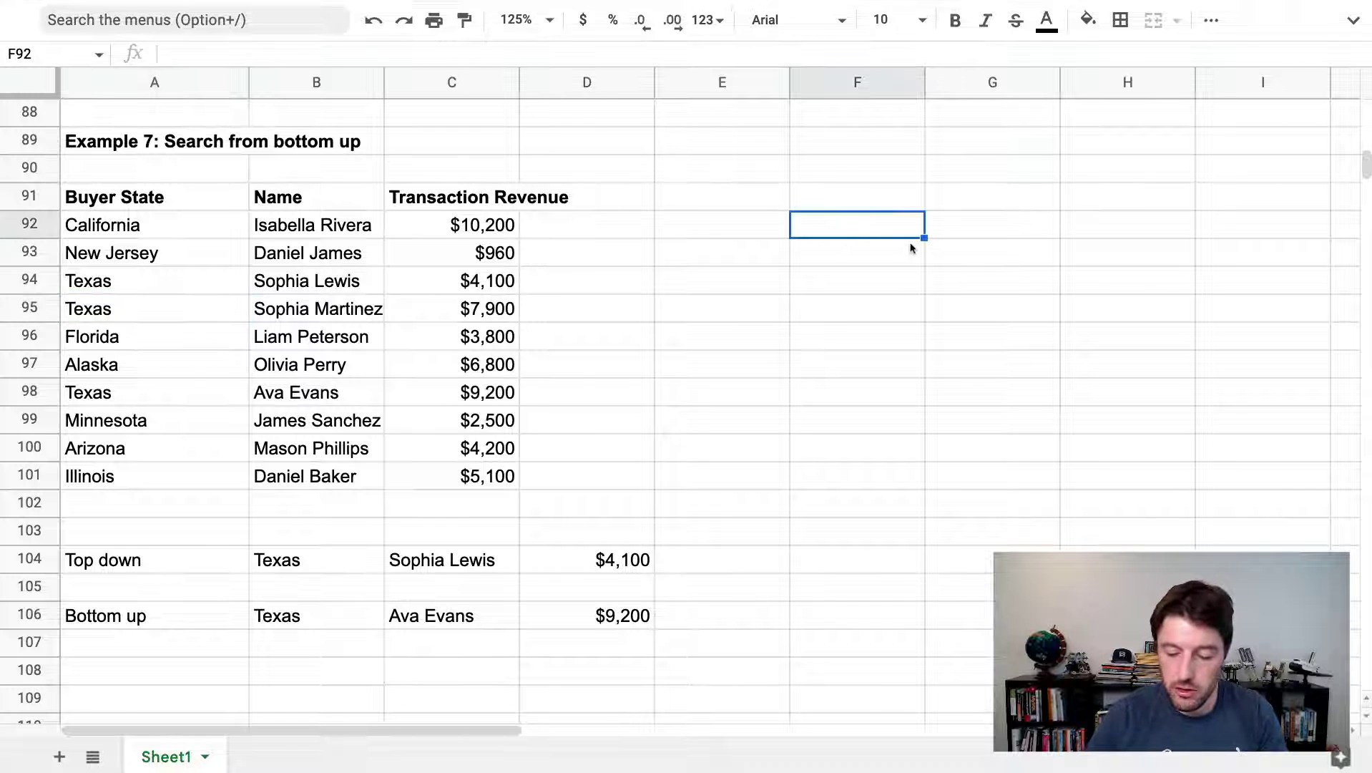
text(=f)
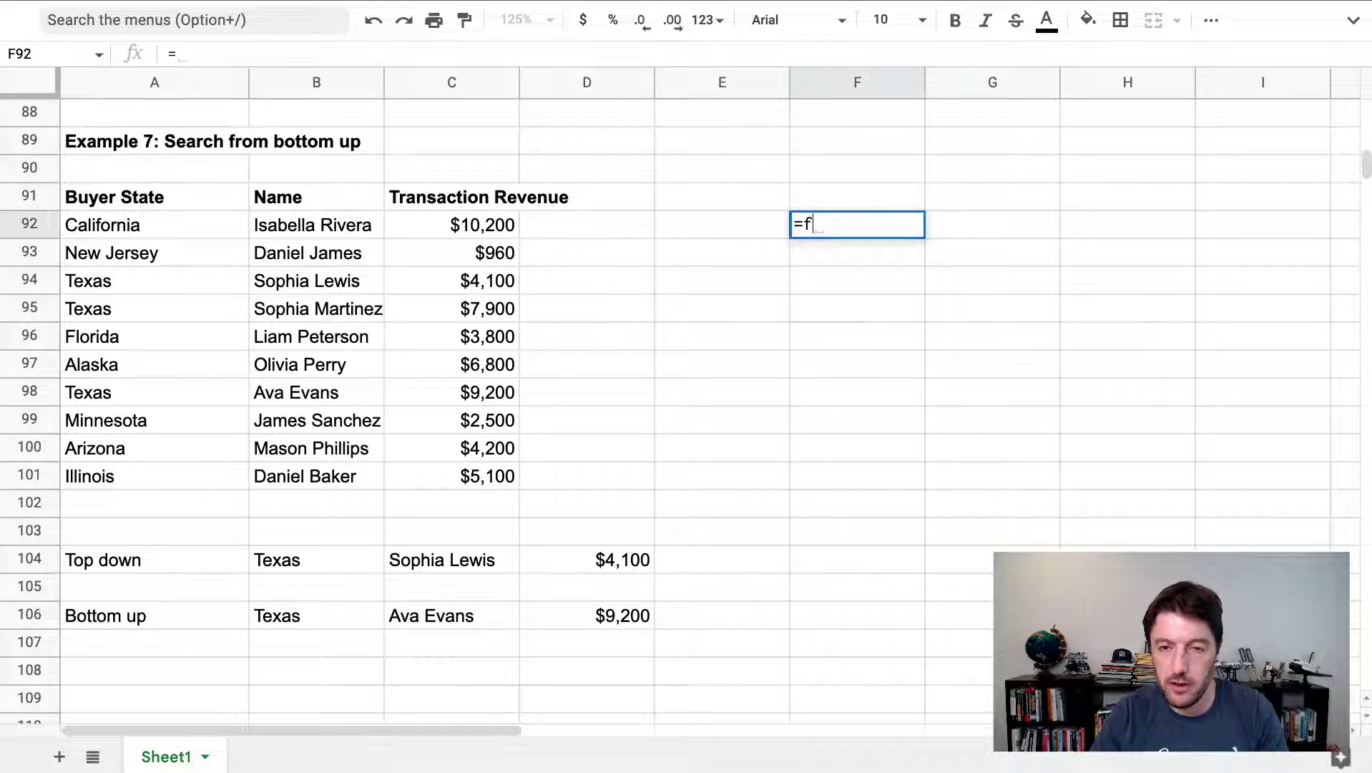
text(ilt)
key(Tab)
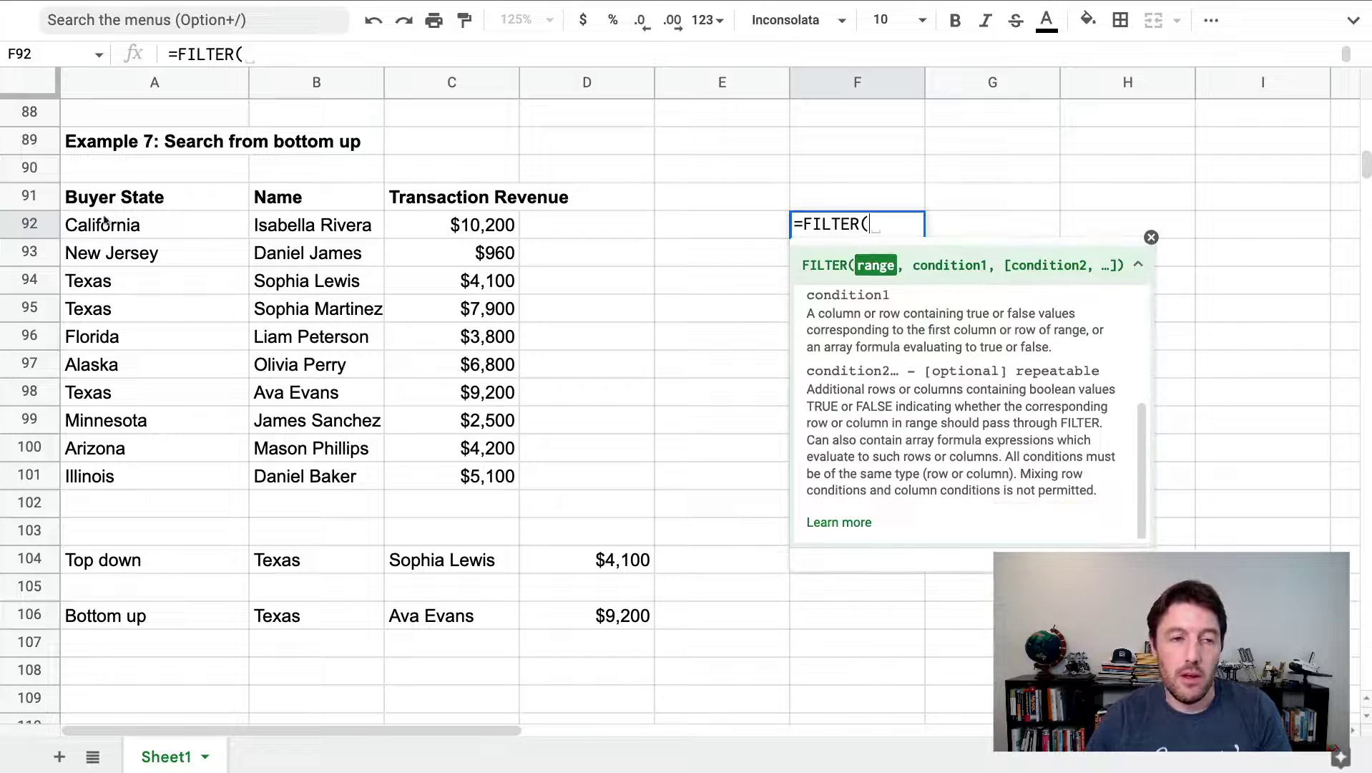
drag(156, 229, 483, 478)
text(,)
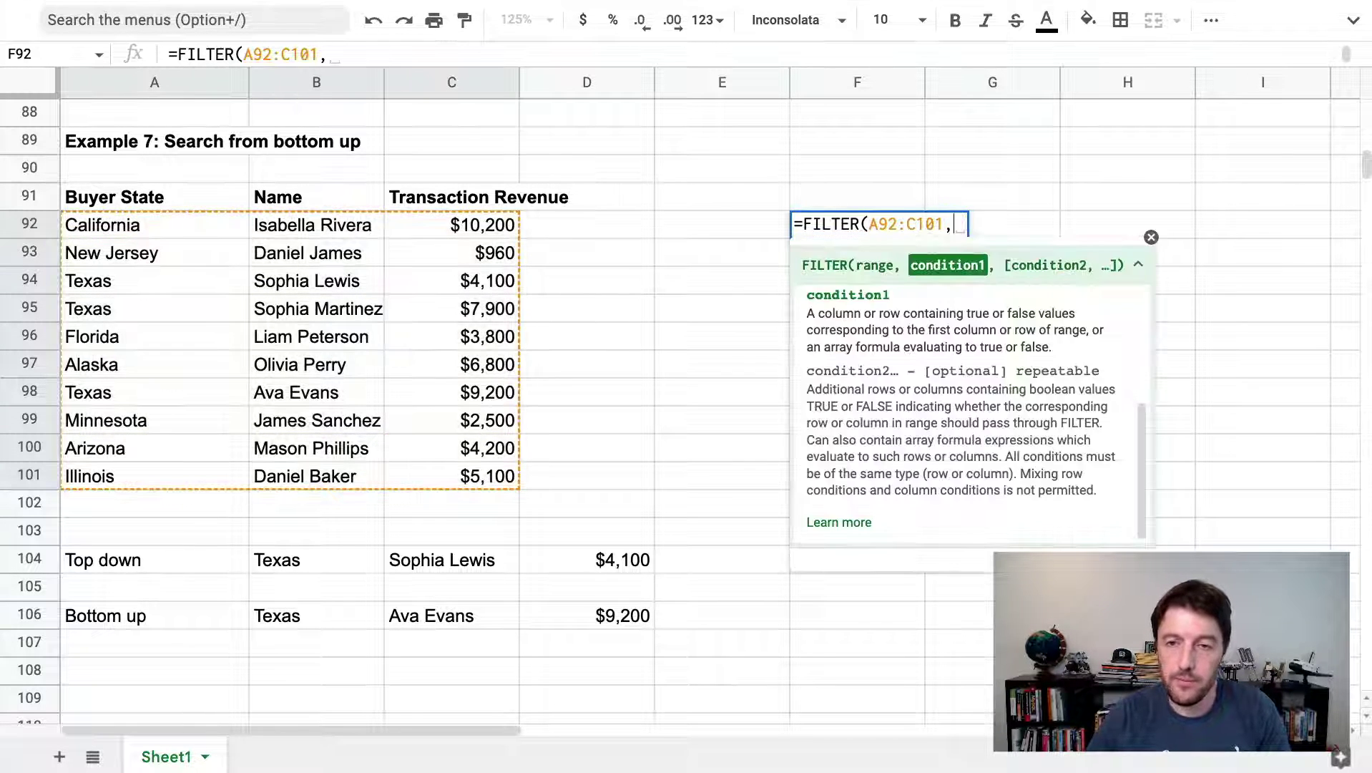
drag(154, 227, 238, 483)
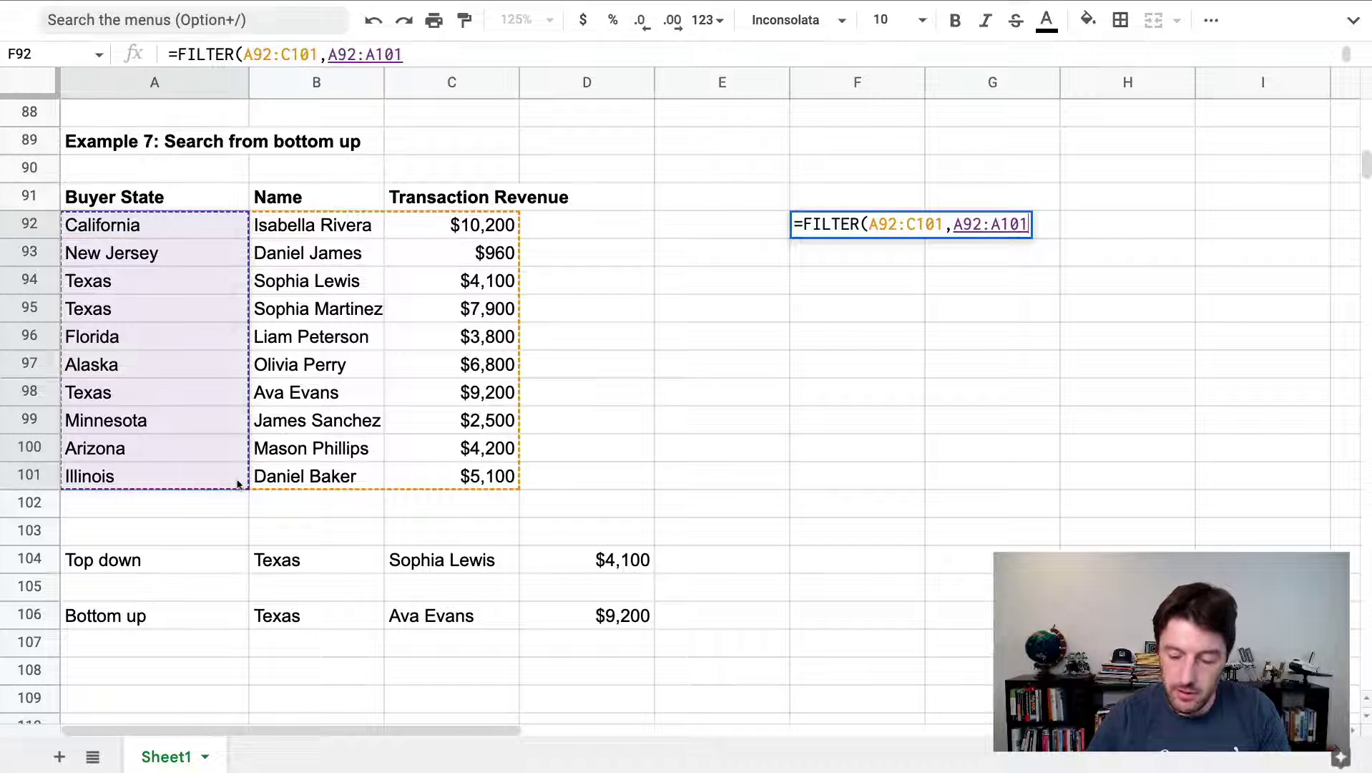
text(="Texas"))
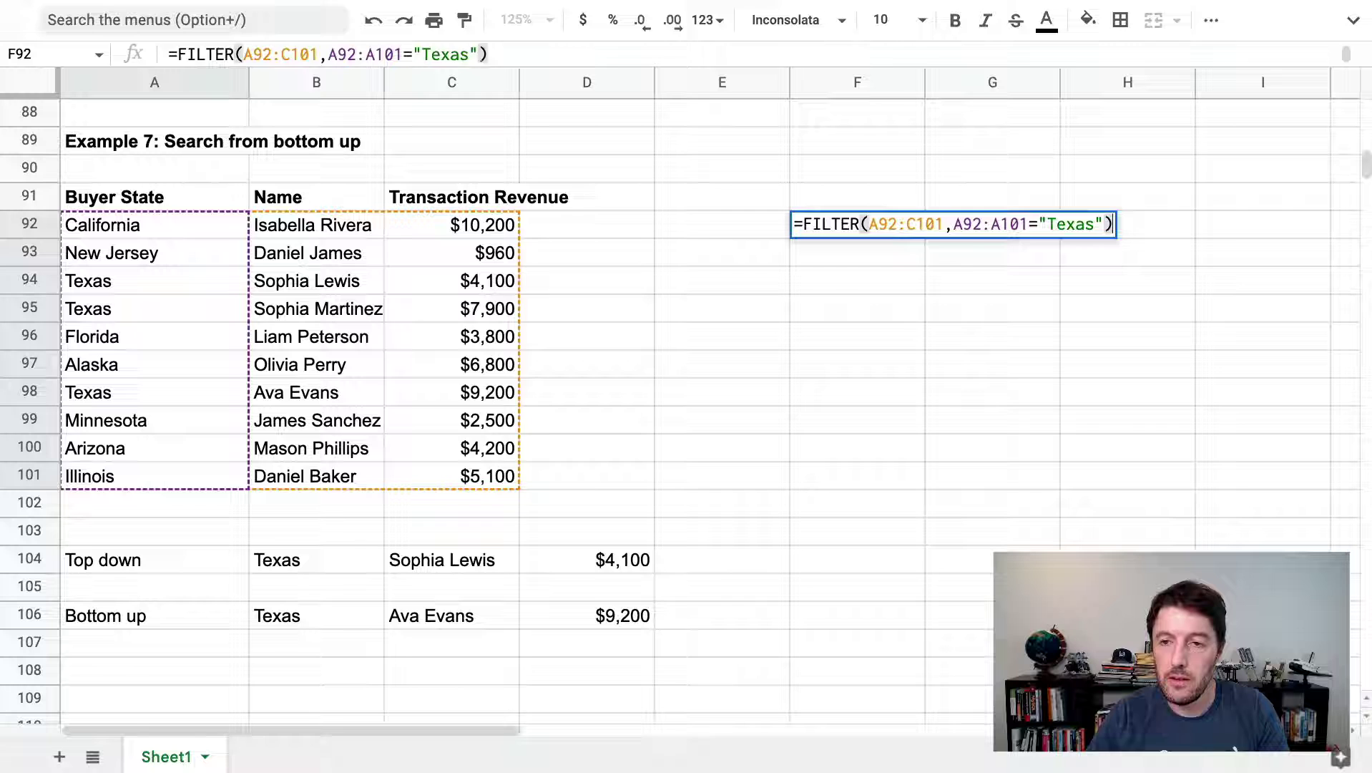
key(Return)
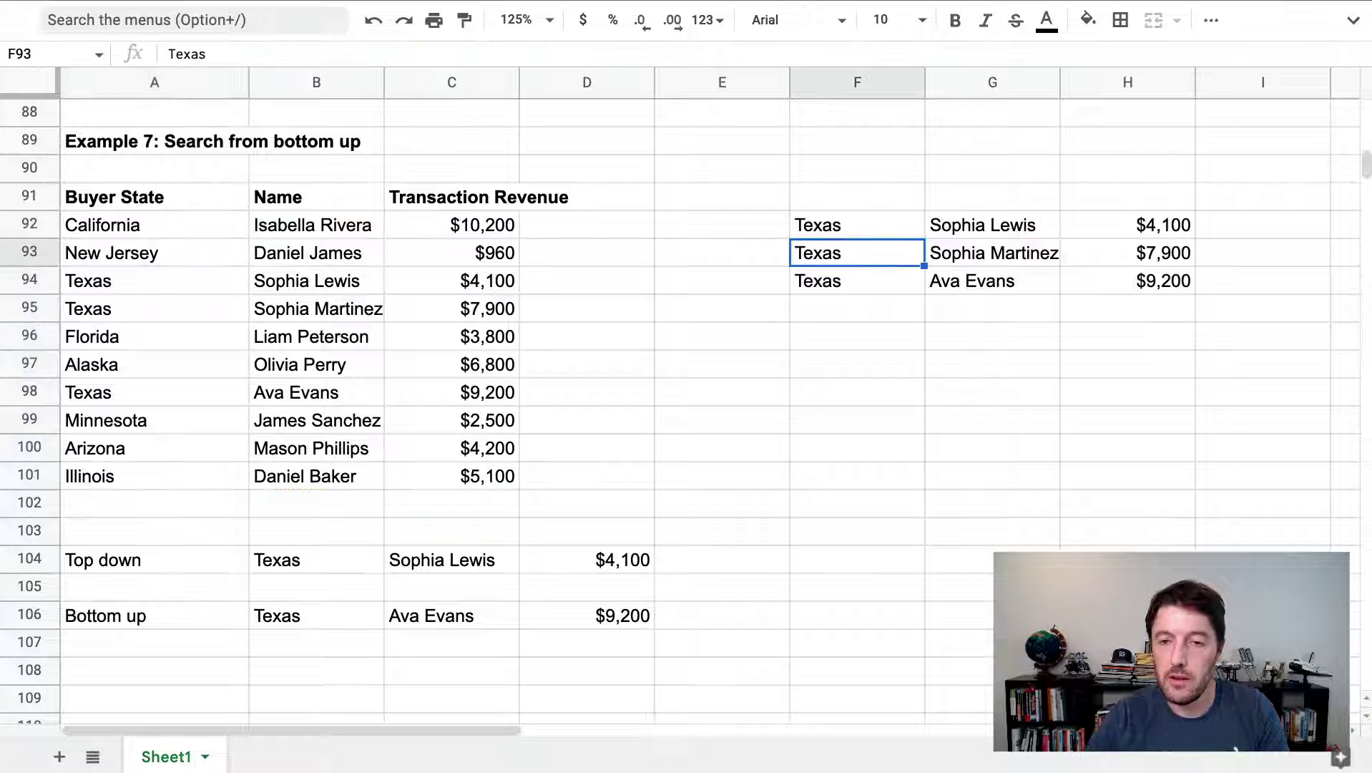
Shade cell F92 with a yellow fill colour
click(856, 224)
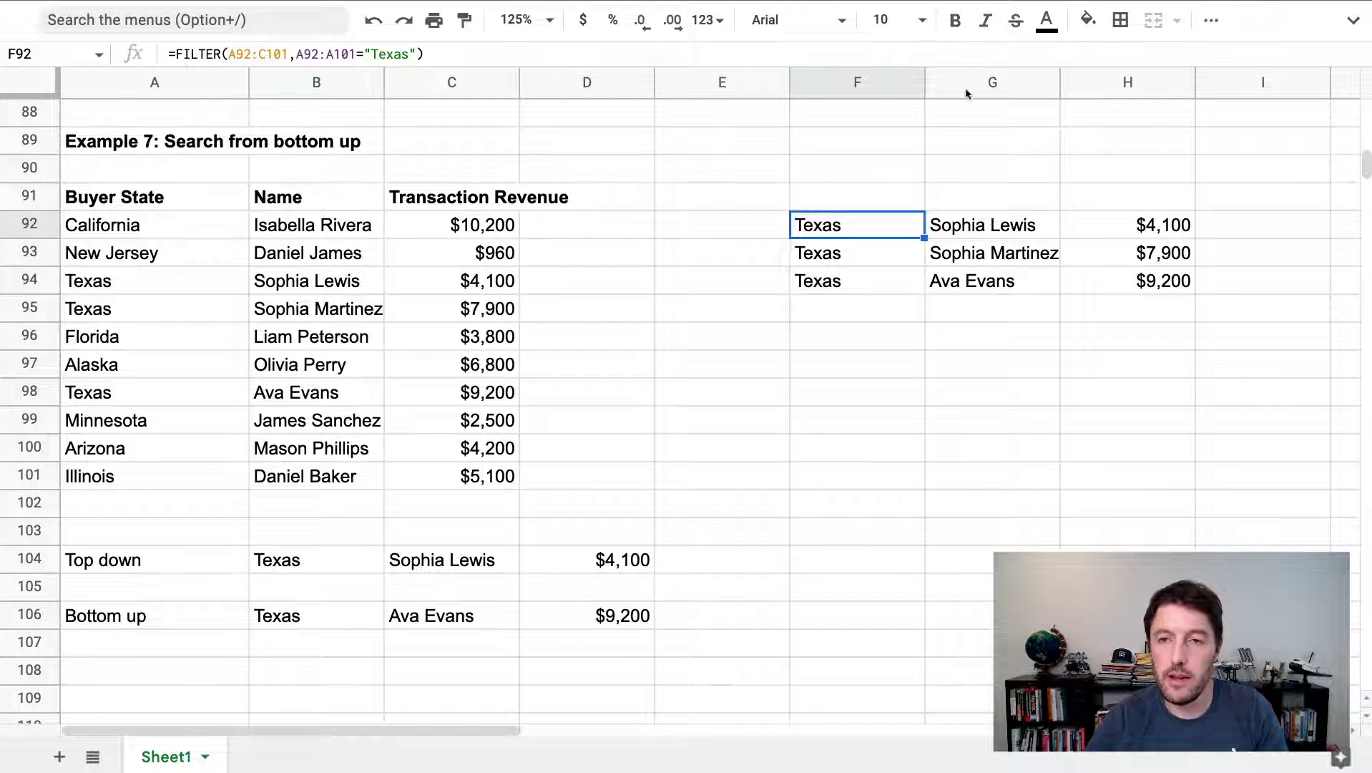
click(1087, 21)
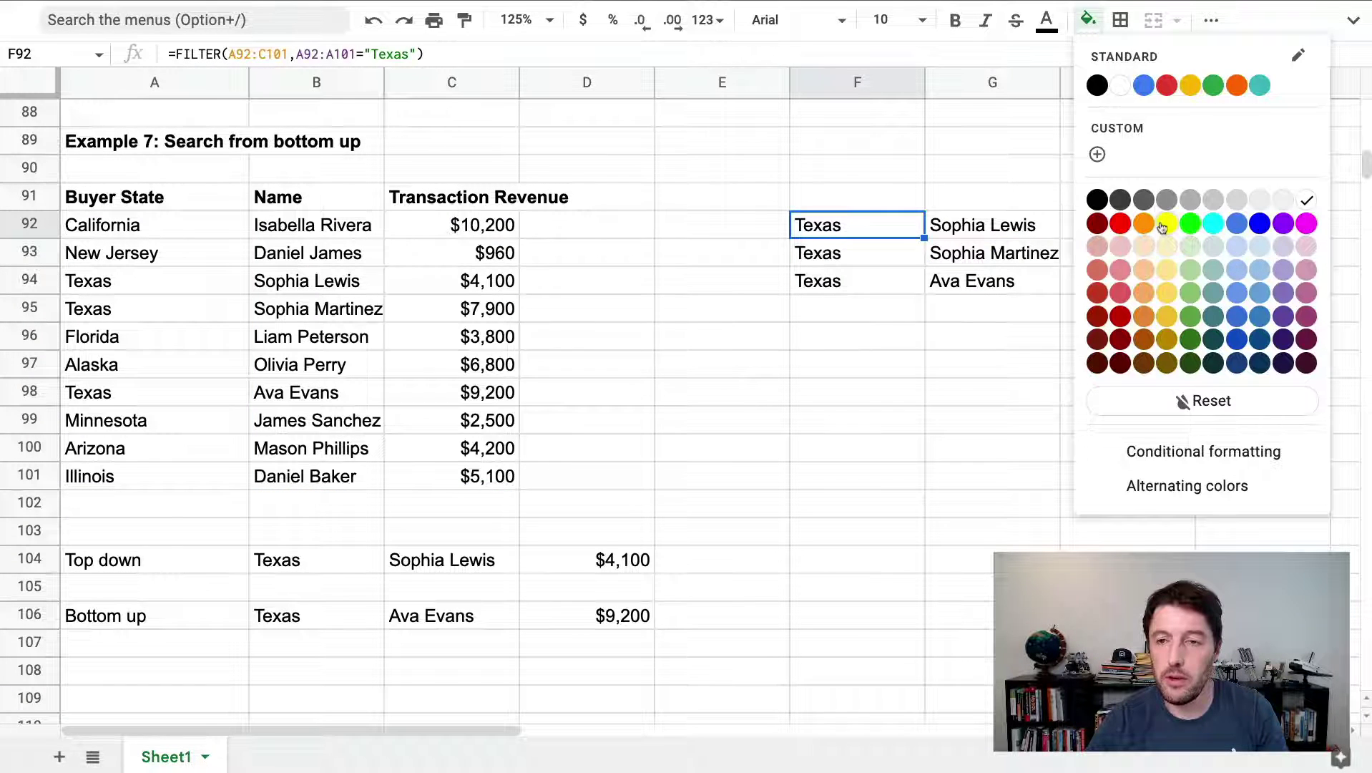
click(1165, 224)
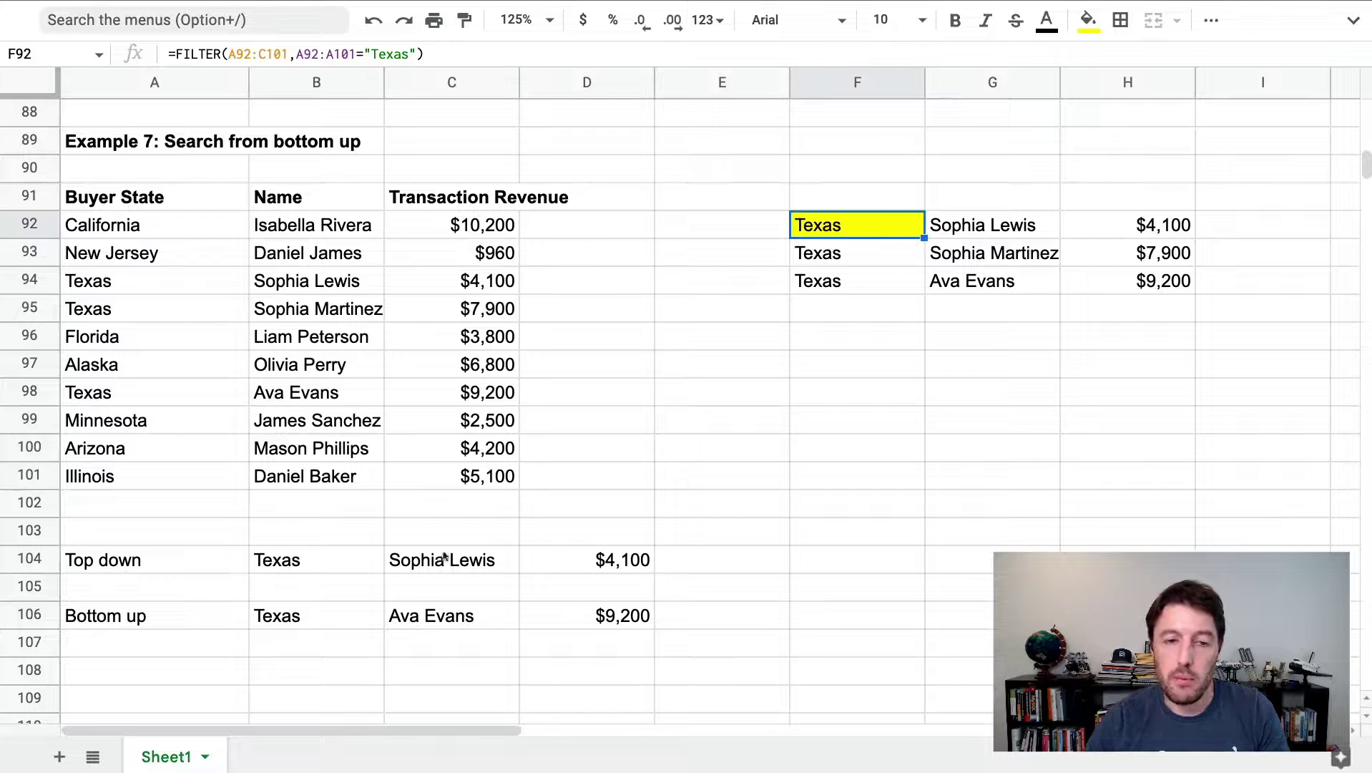
click(351, 565)
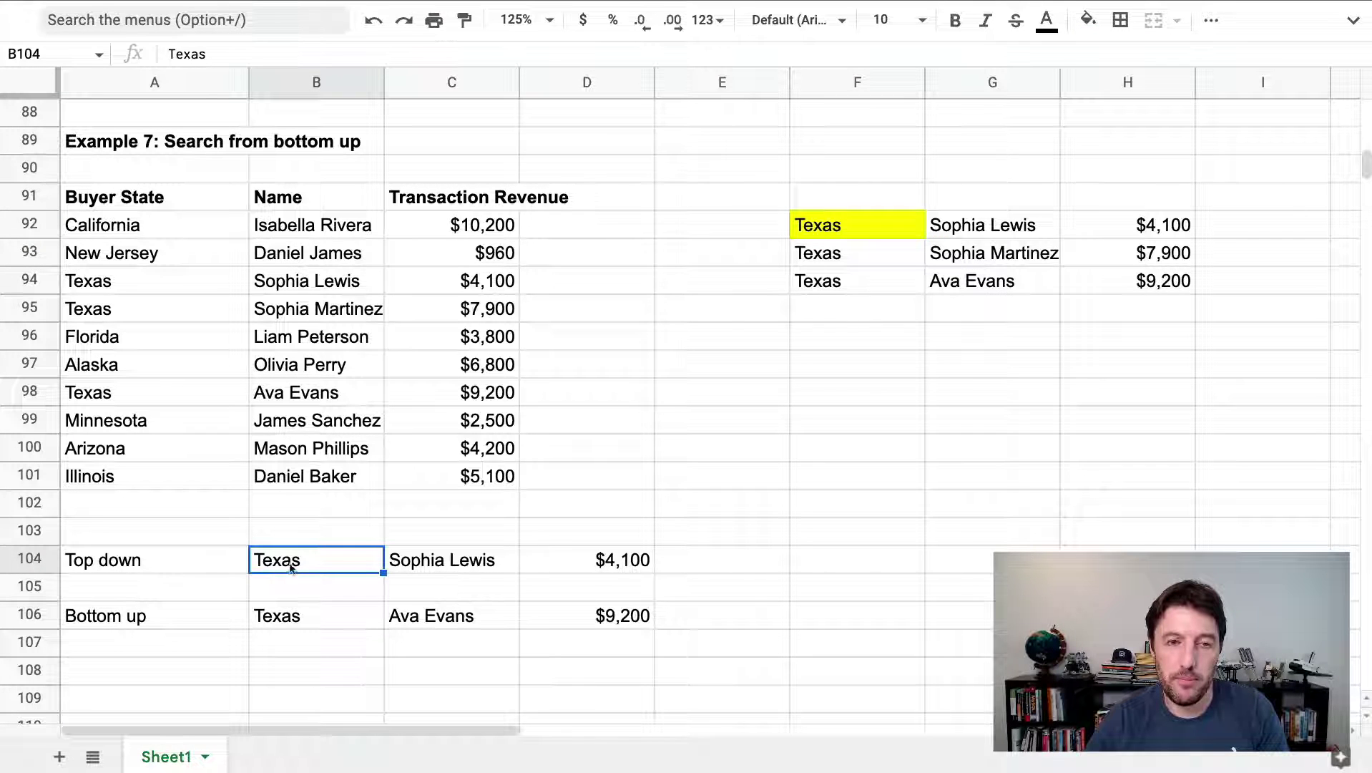
click(392, 566)
double_click(494, 614)
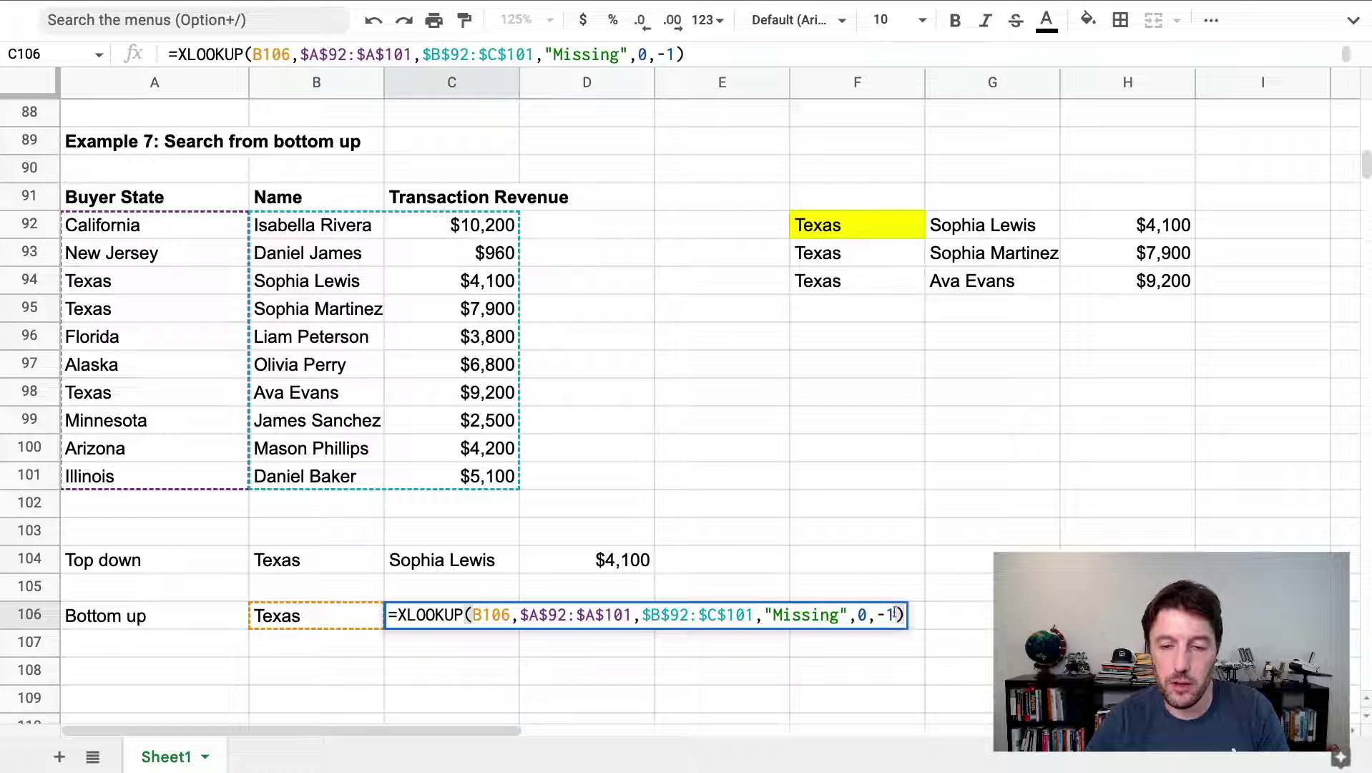
drag(881, 614, 876, 614)
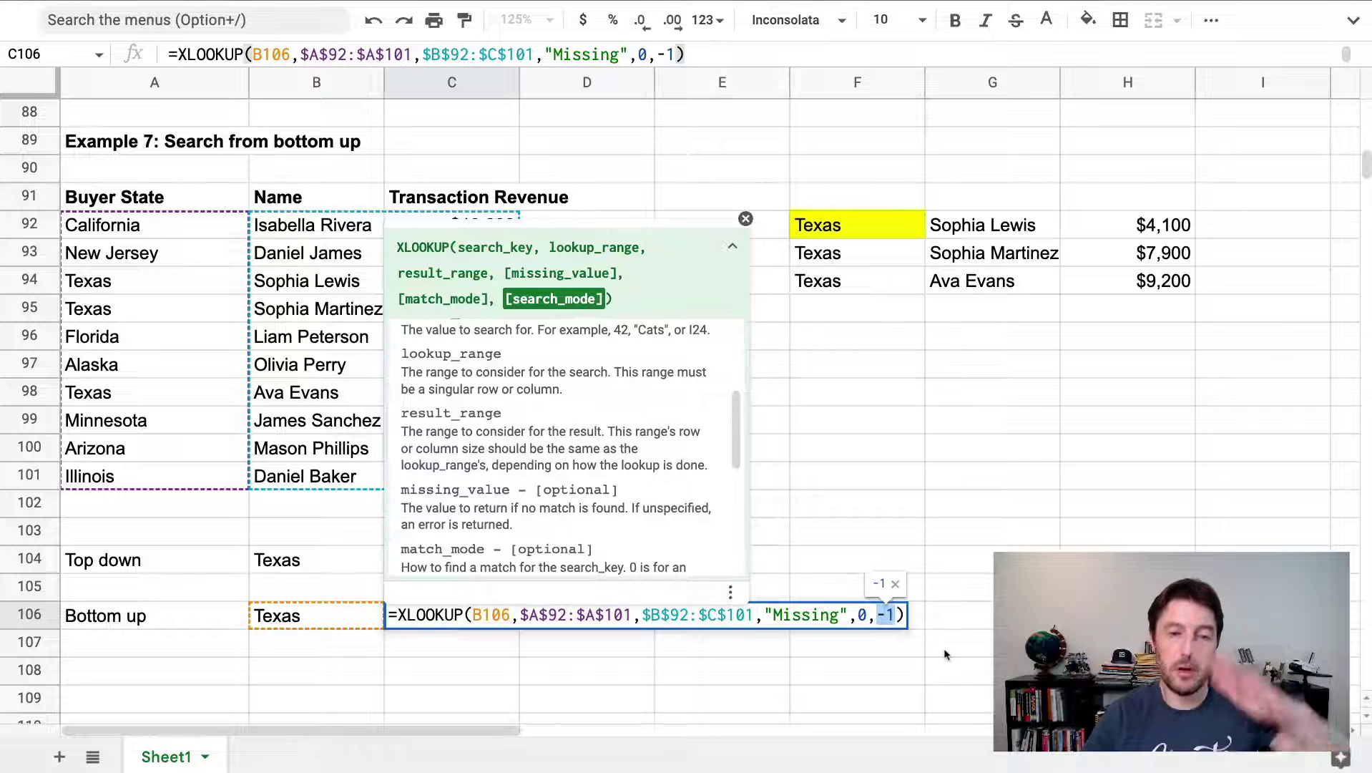
drag(736, 436, 735, 540)
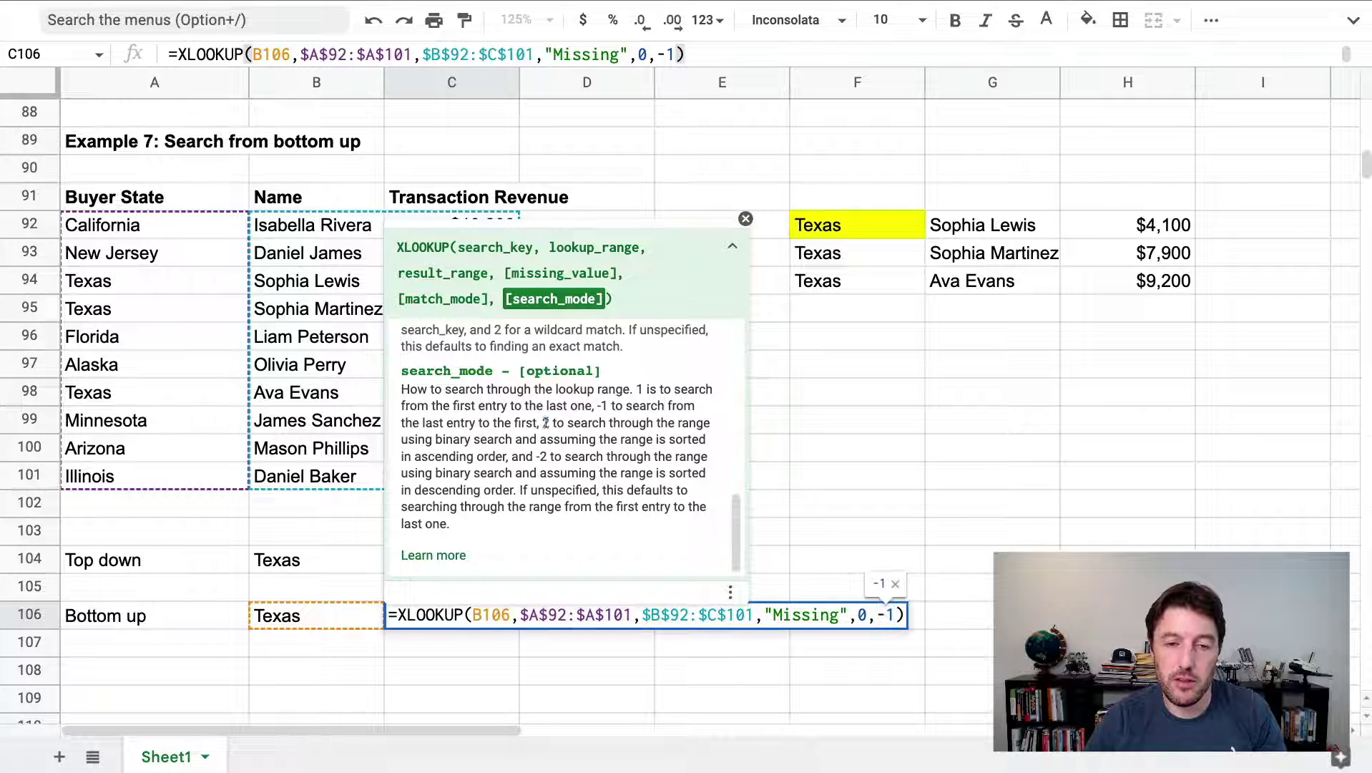
drag(545, 423, 538, 523)
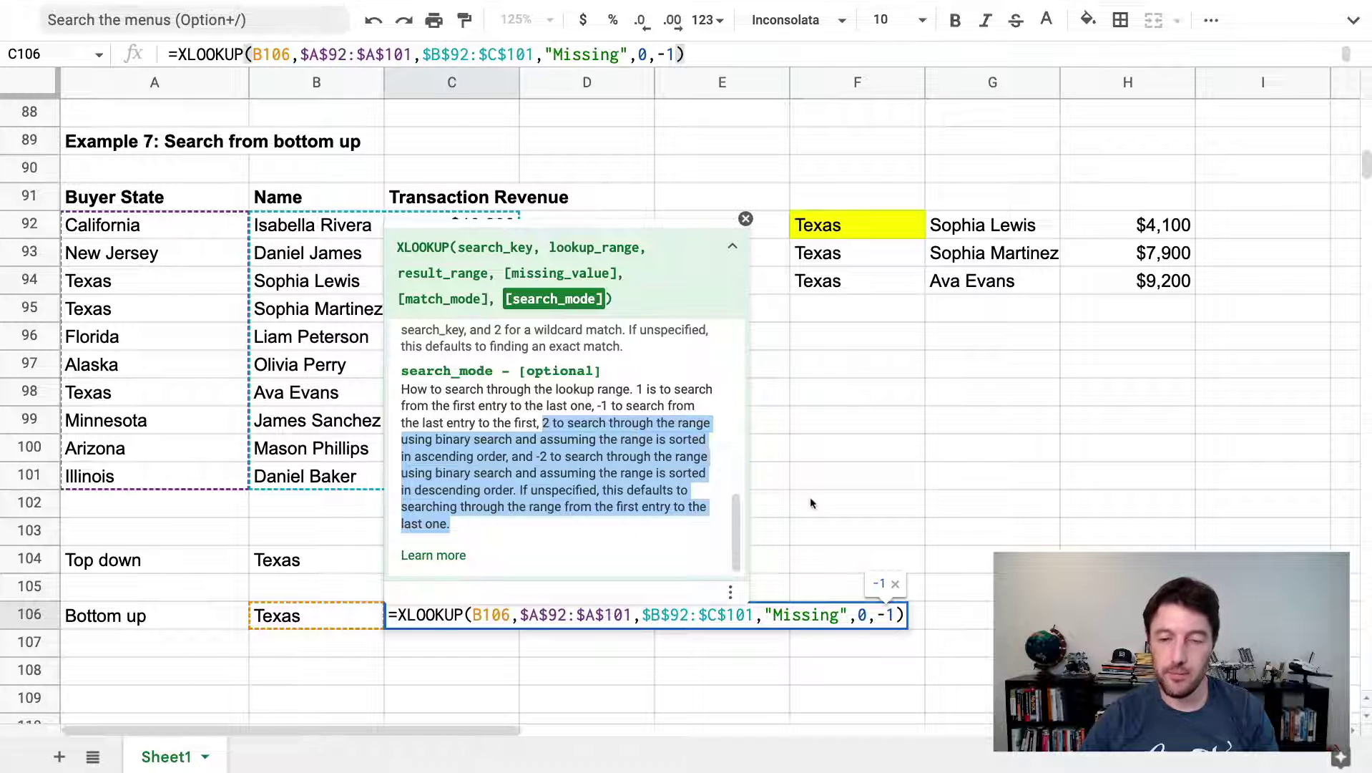
click(908, 617)
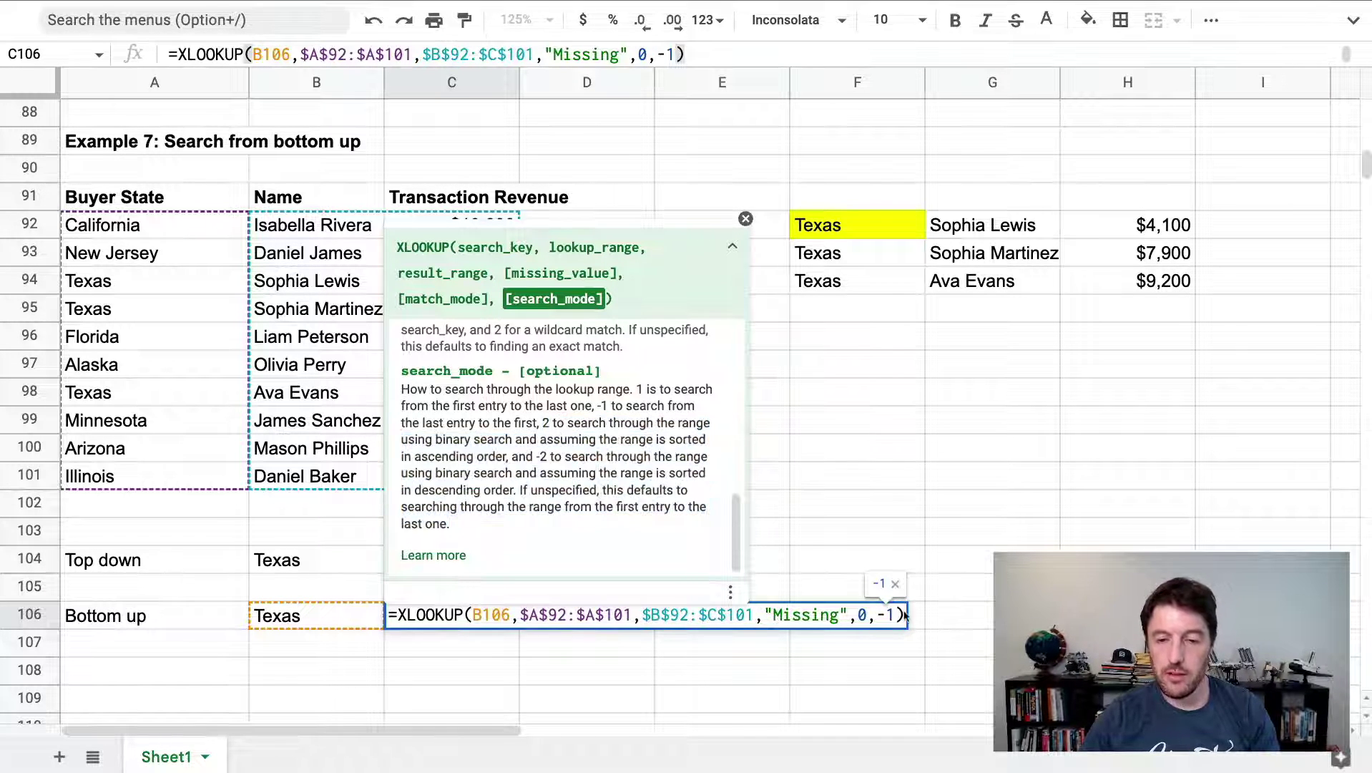